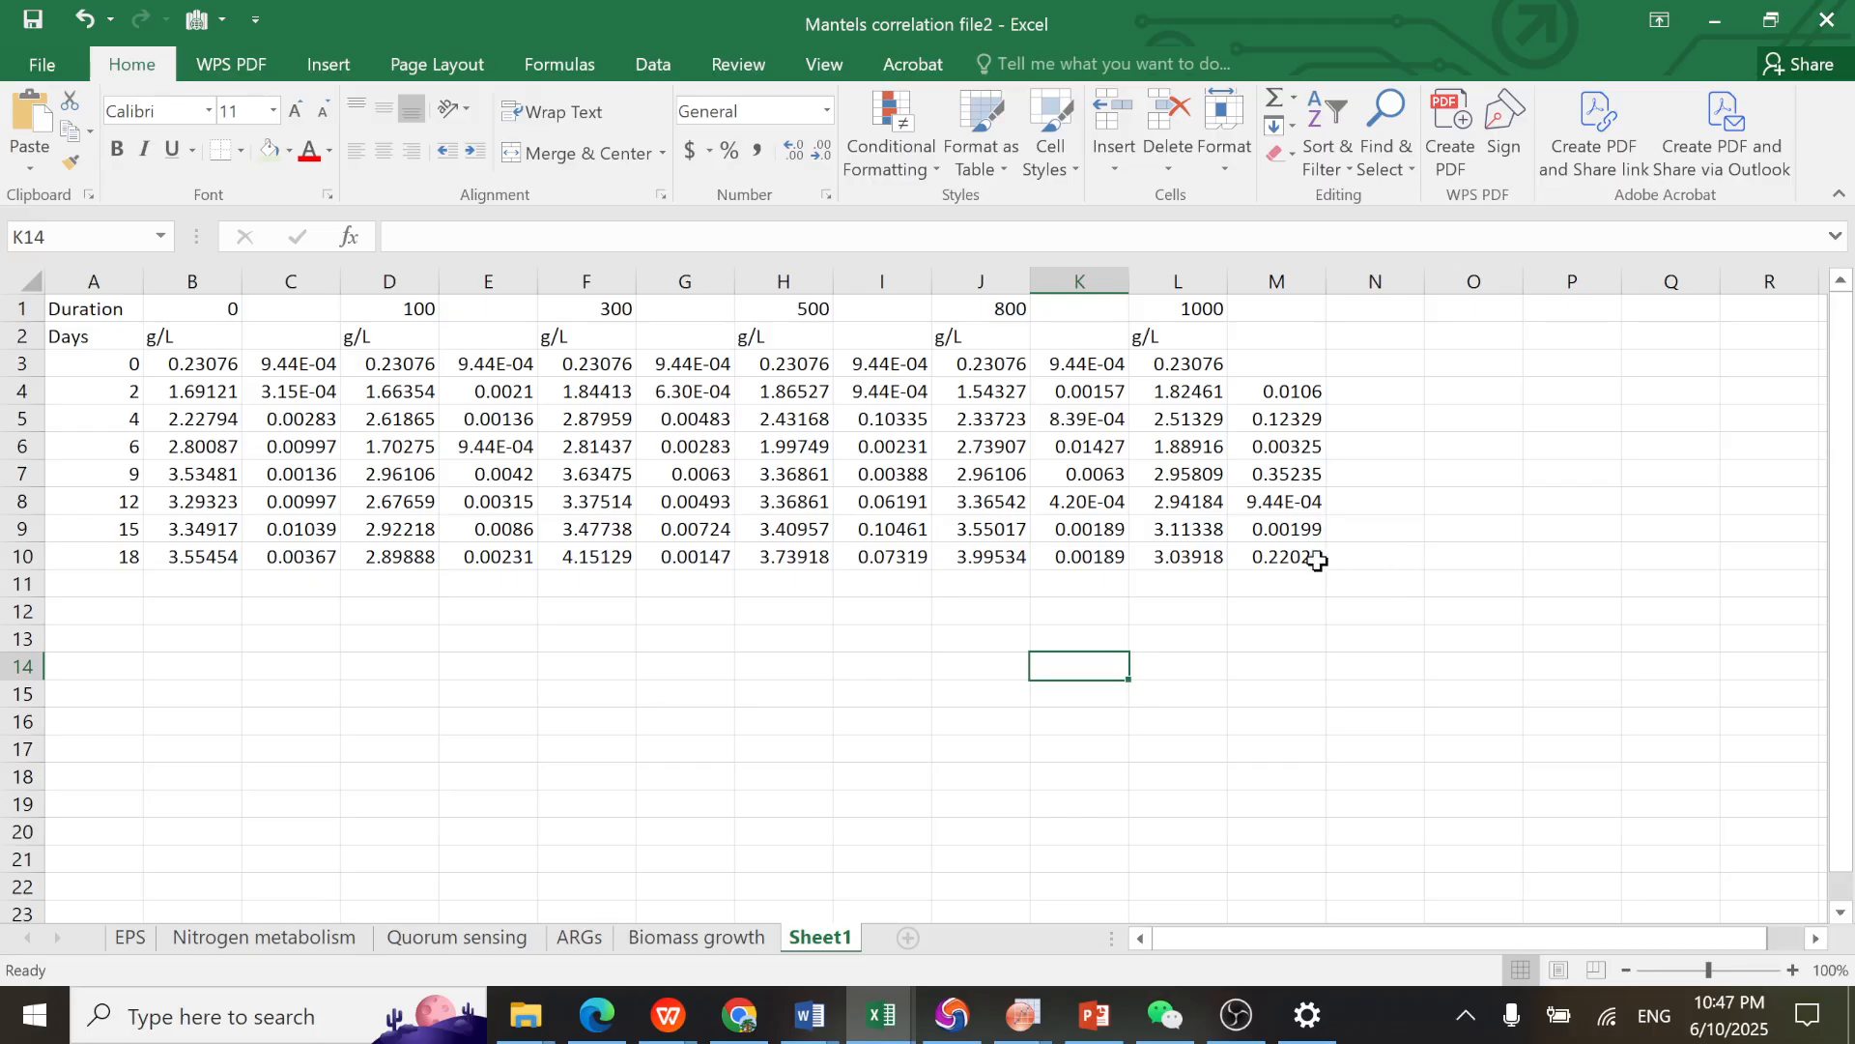
Step: Copy the numeric data in A3:M10 of the Excel sheet, without the two header rows
left_click_drag(1317, 562, 117, 365)
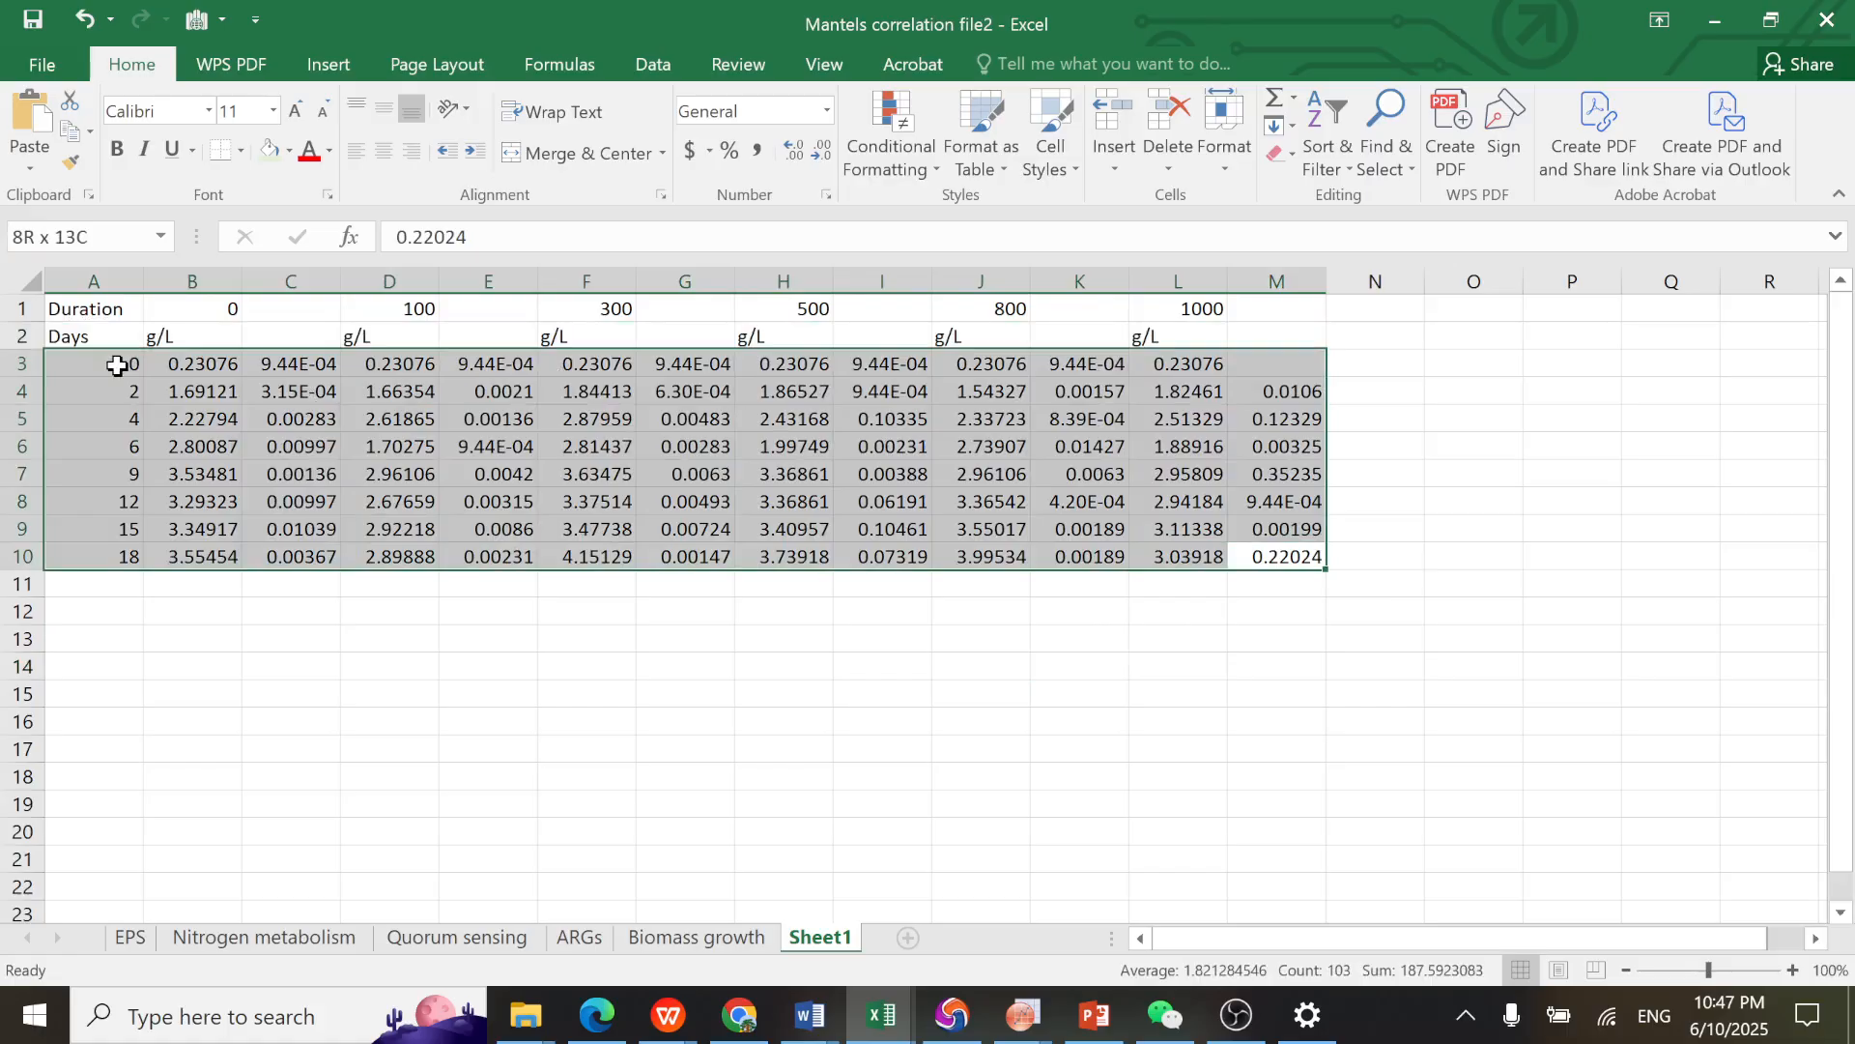
mouse_move(117, 365)
left_mouse_down()
mouse_move(111, 336)
mouse_move(114, 370)
left_mouse_up()
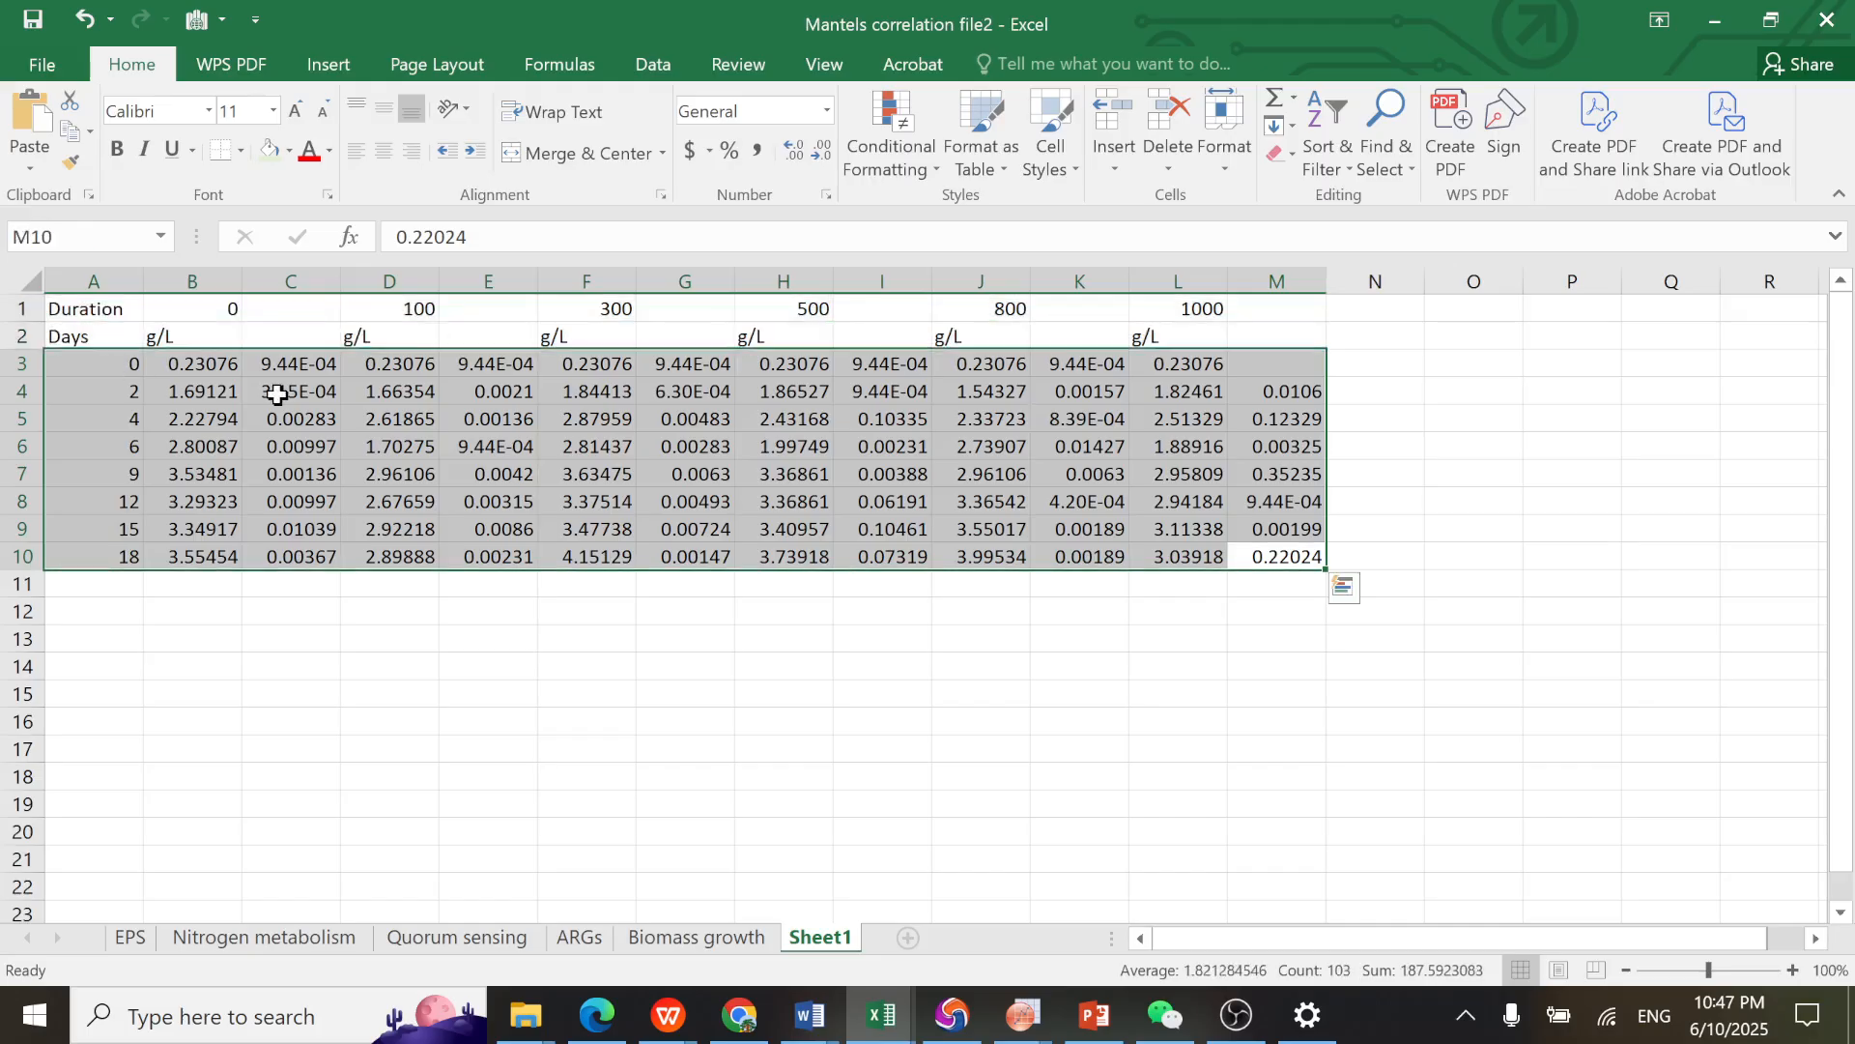
right_click(278, 386)
left_click(350, 439)
Step: Switch to the BIOMASS project in OriginPro and open the empty Sheet3
mouse_move(1022, 1015)
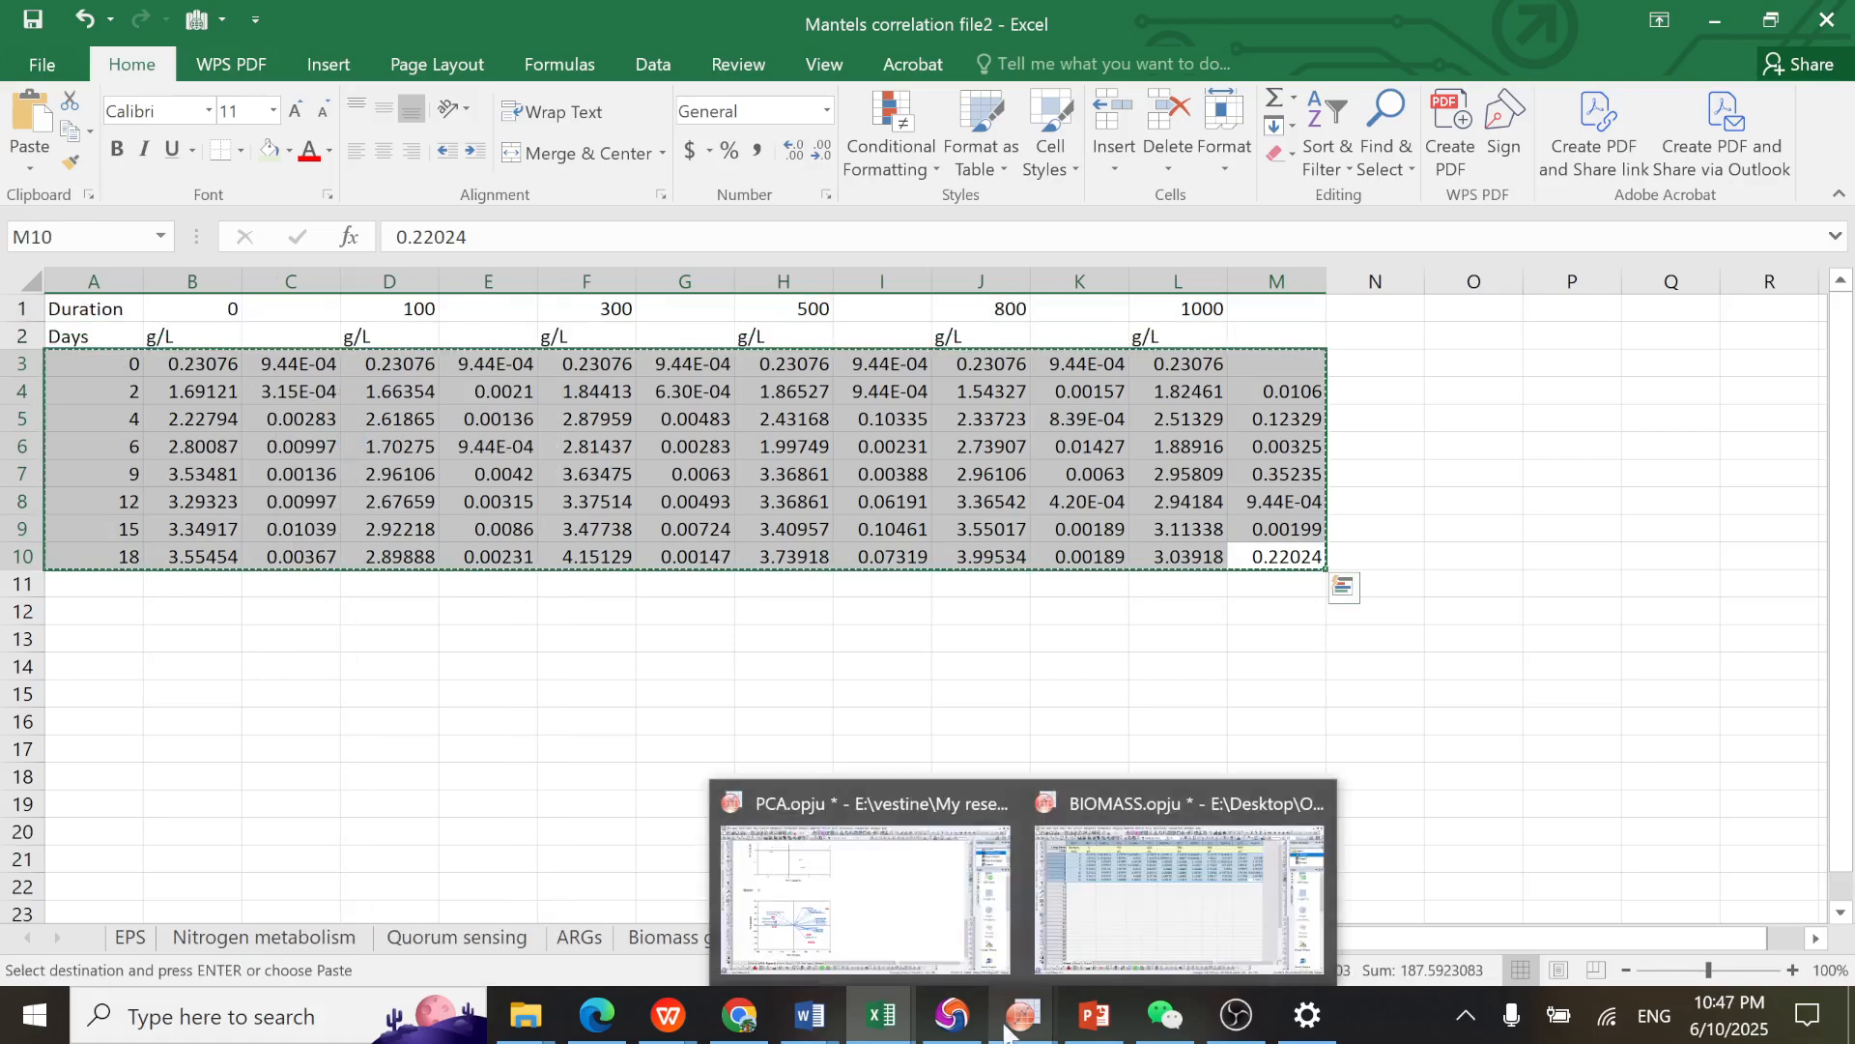
left_click(1179, 889)
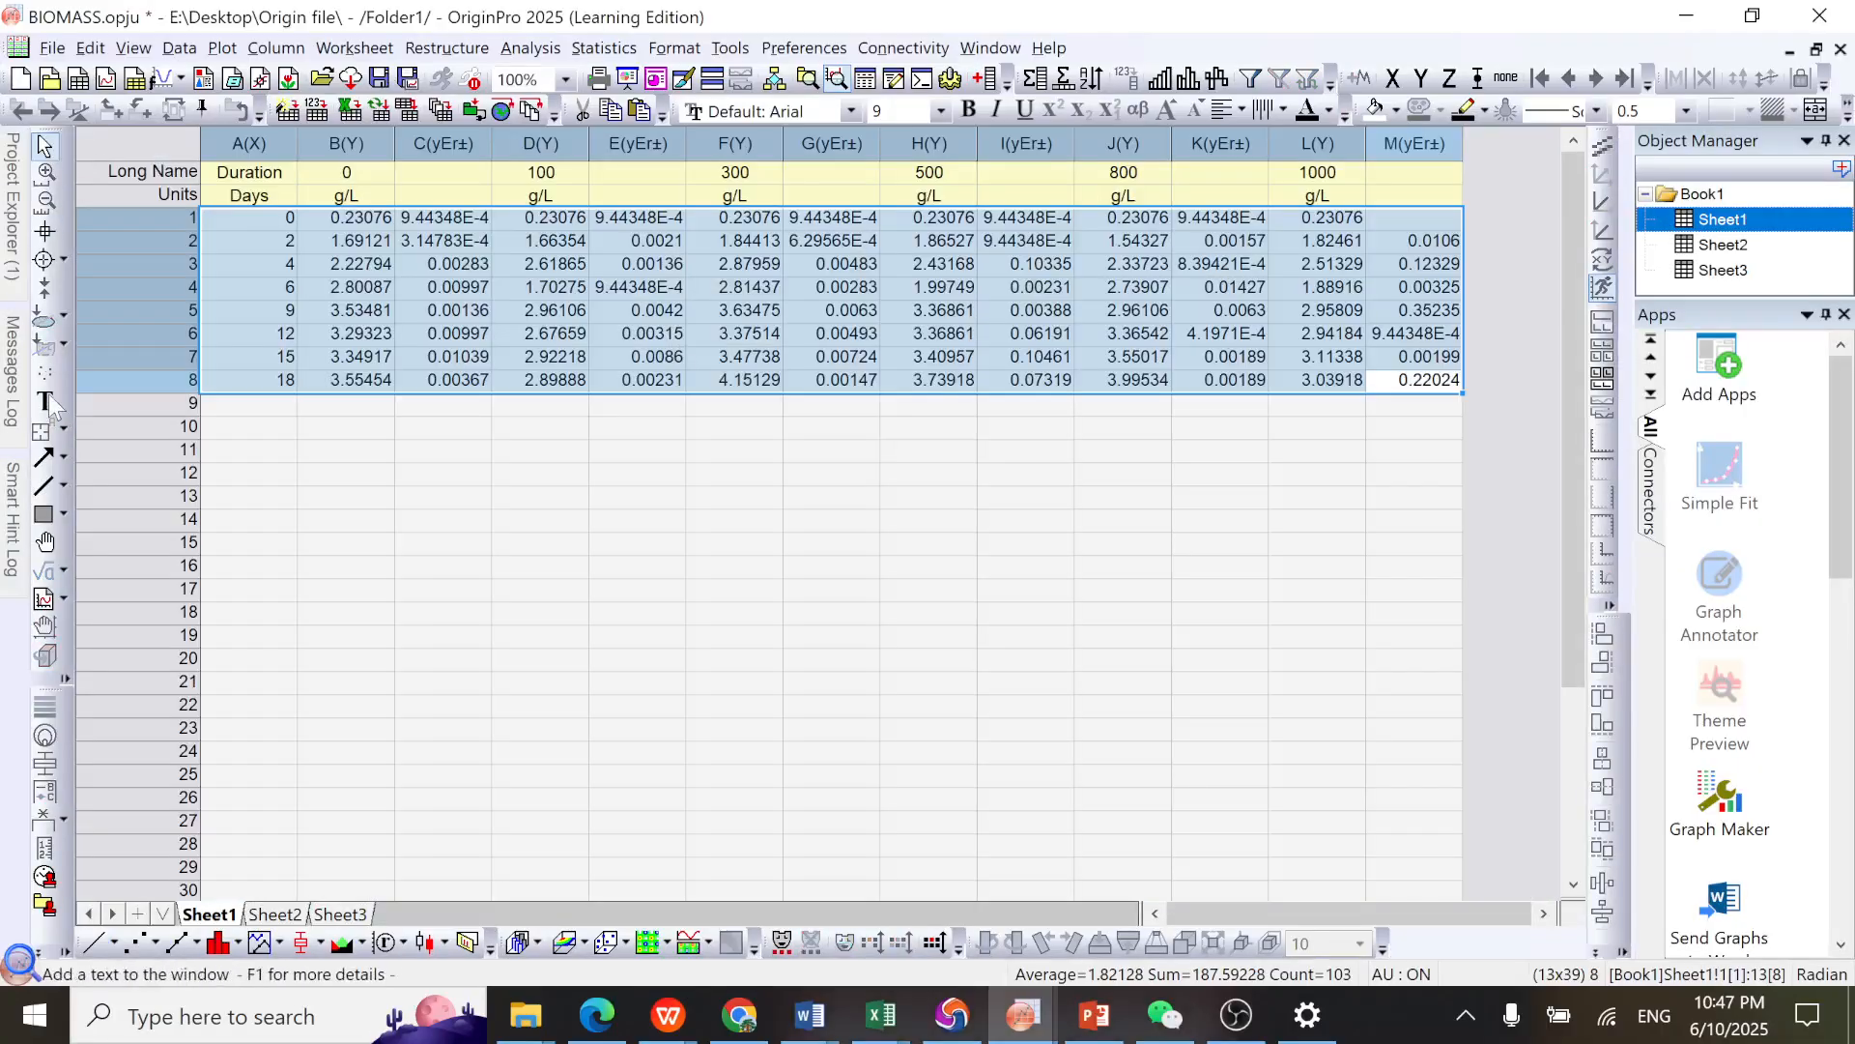
left_click(338, 915)
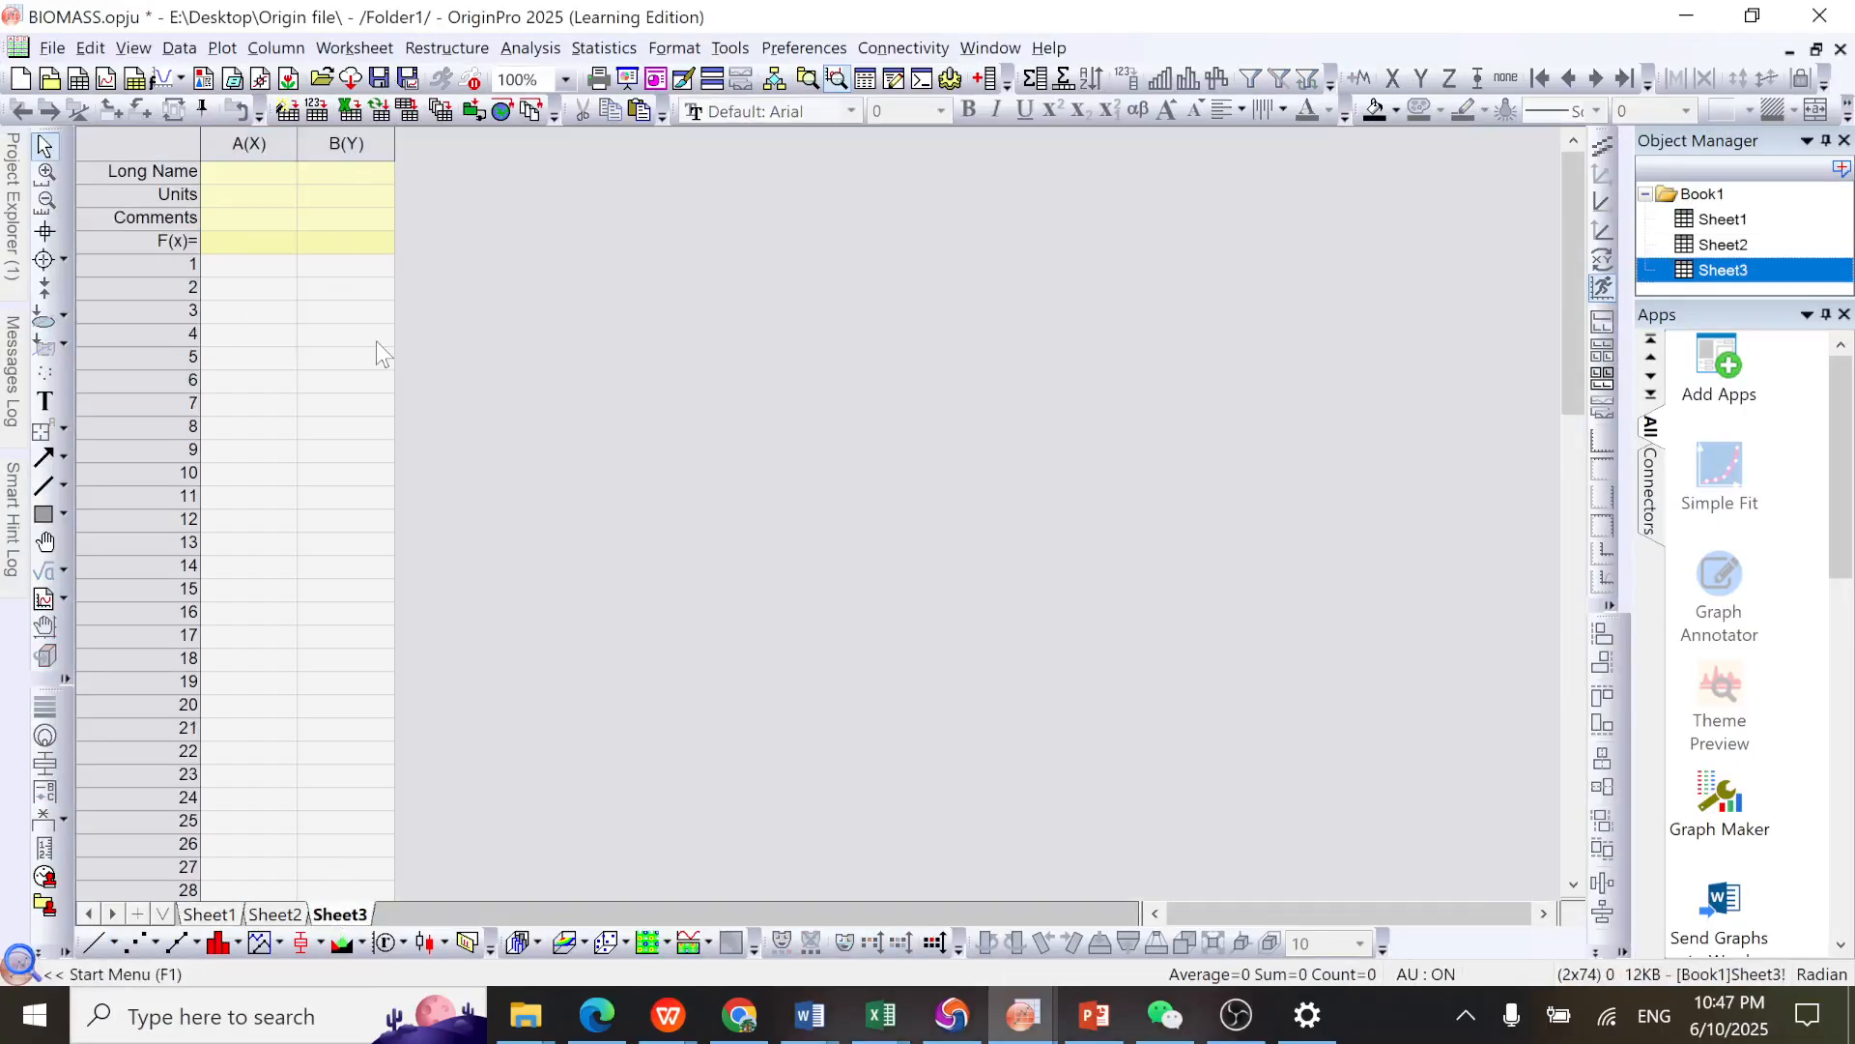
Step: Try to paste the copied data starting at row 1 of column A, then undo the paste
left_click(239, 265)
right_click(242, 265)
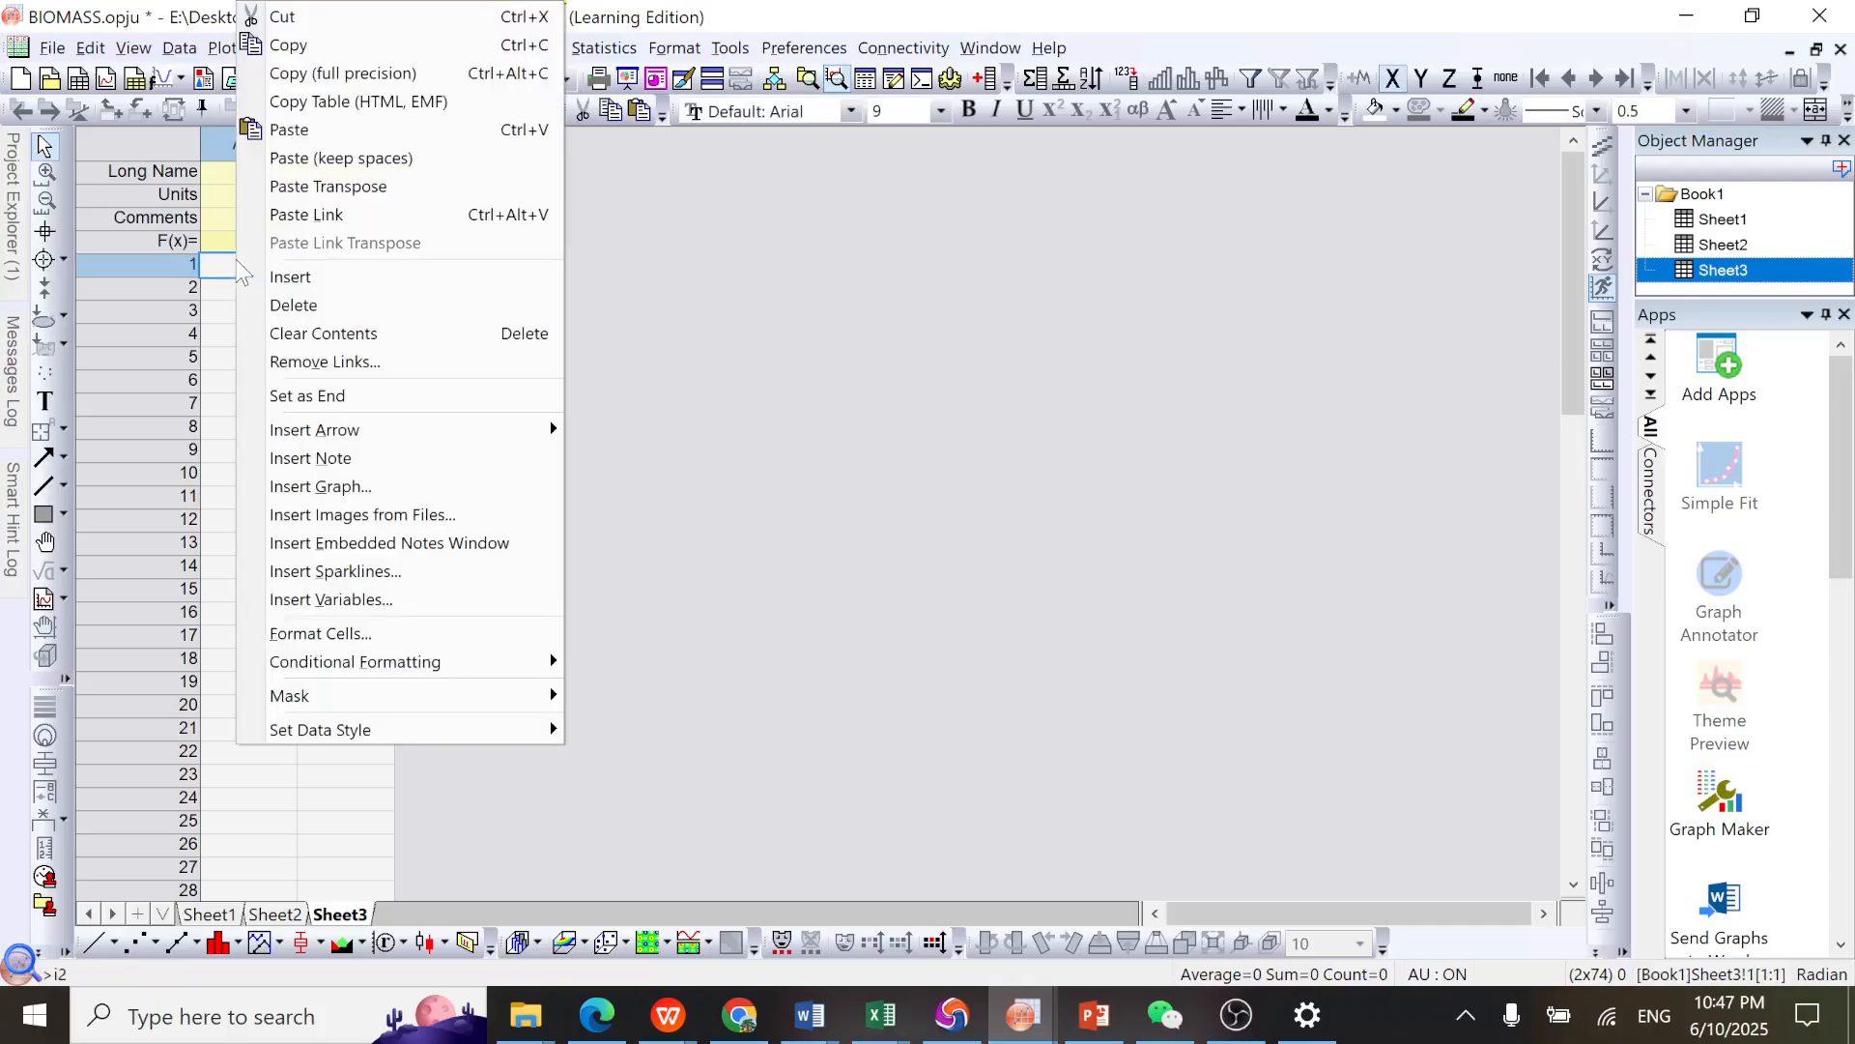
left_click(329, 134)
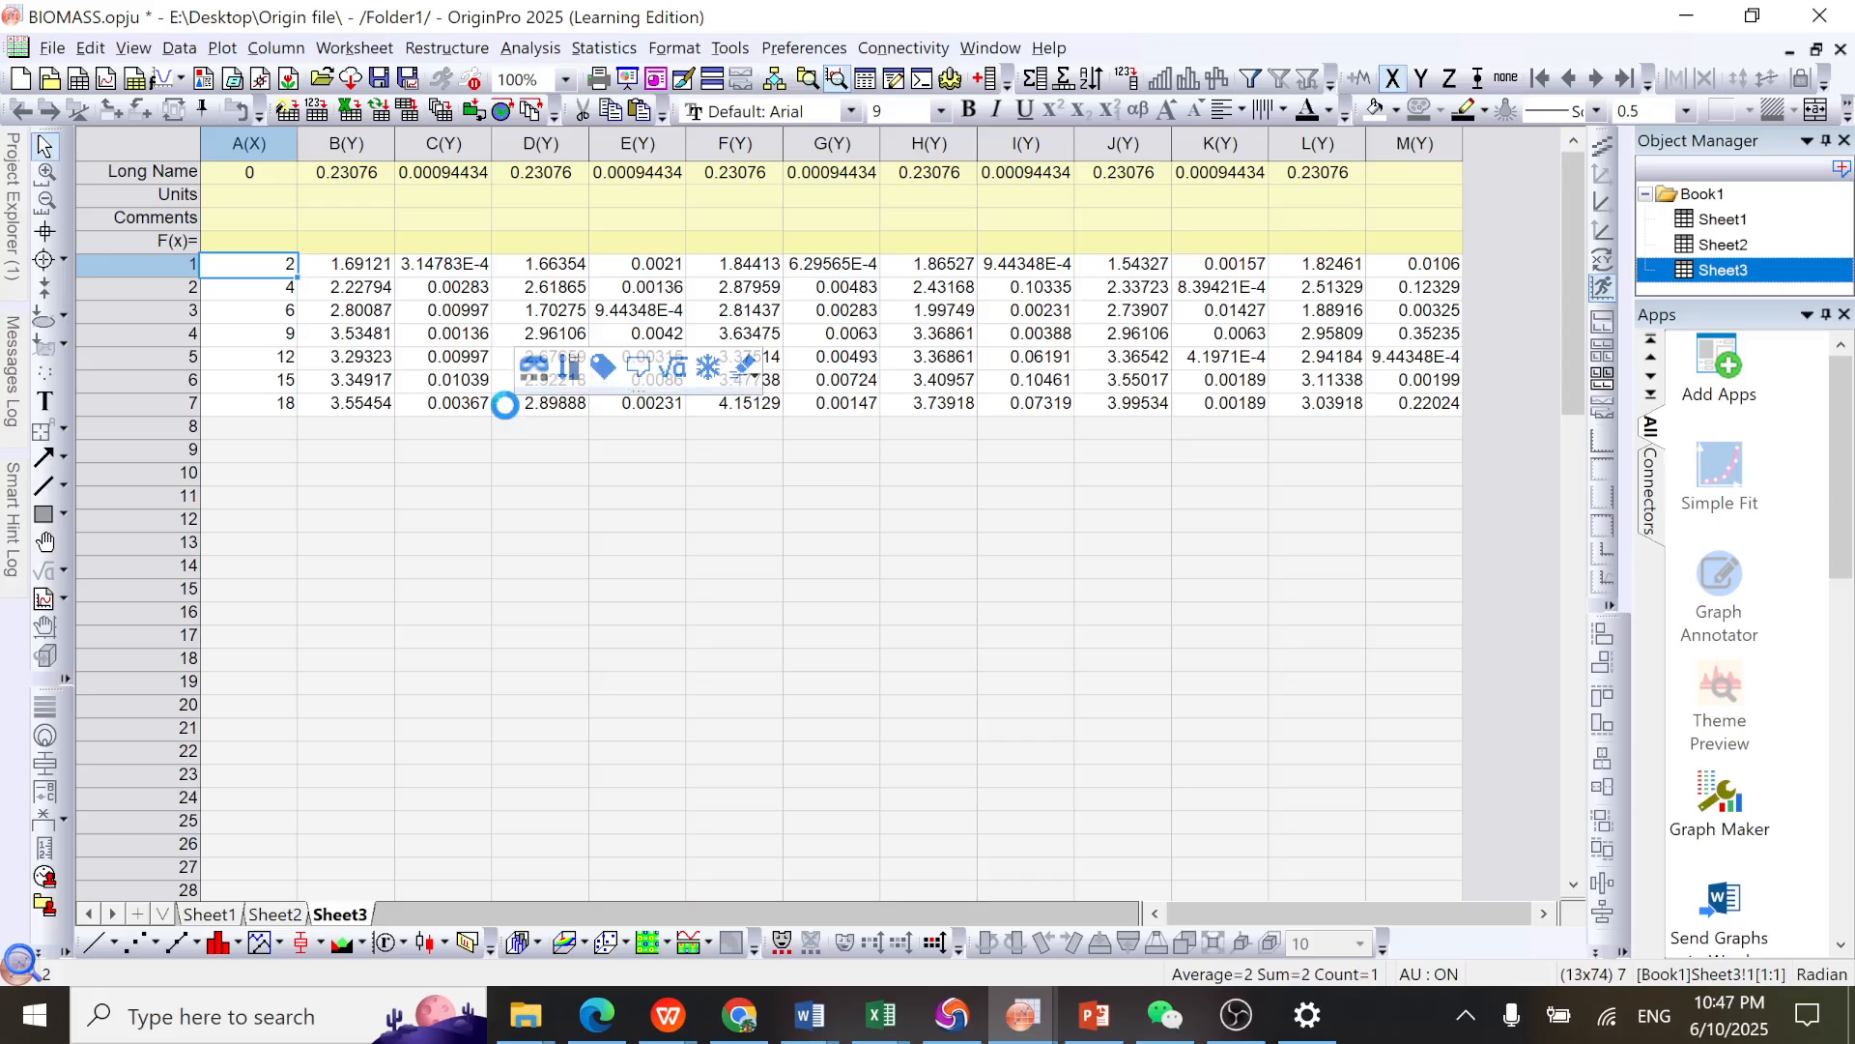
key("ctrl+z")
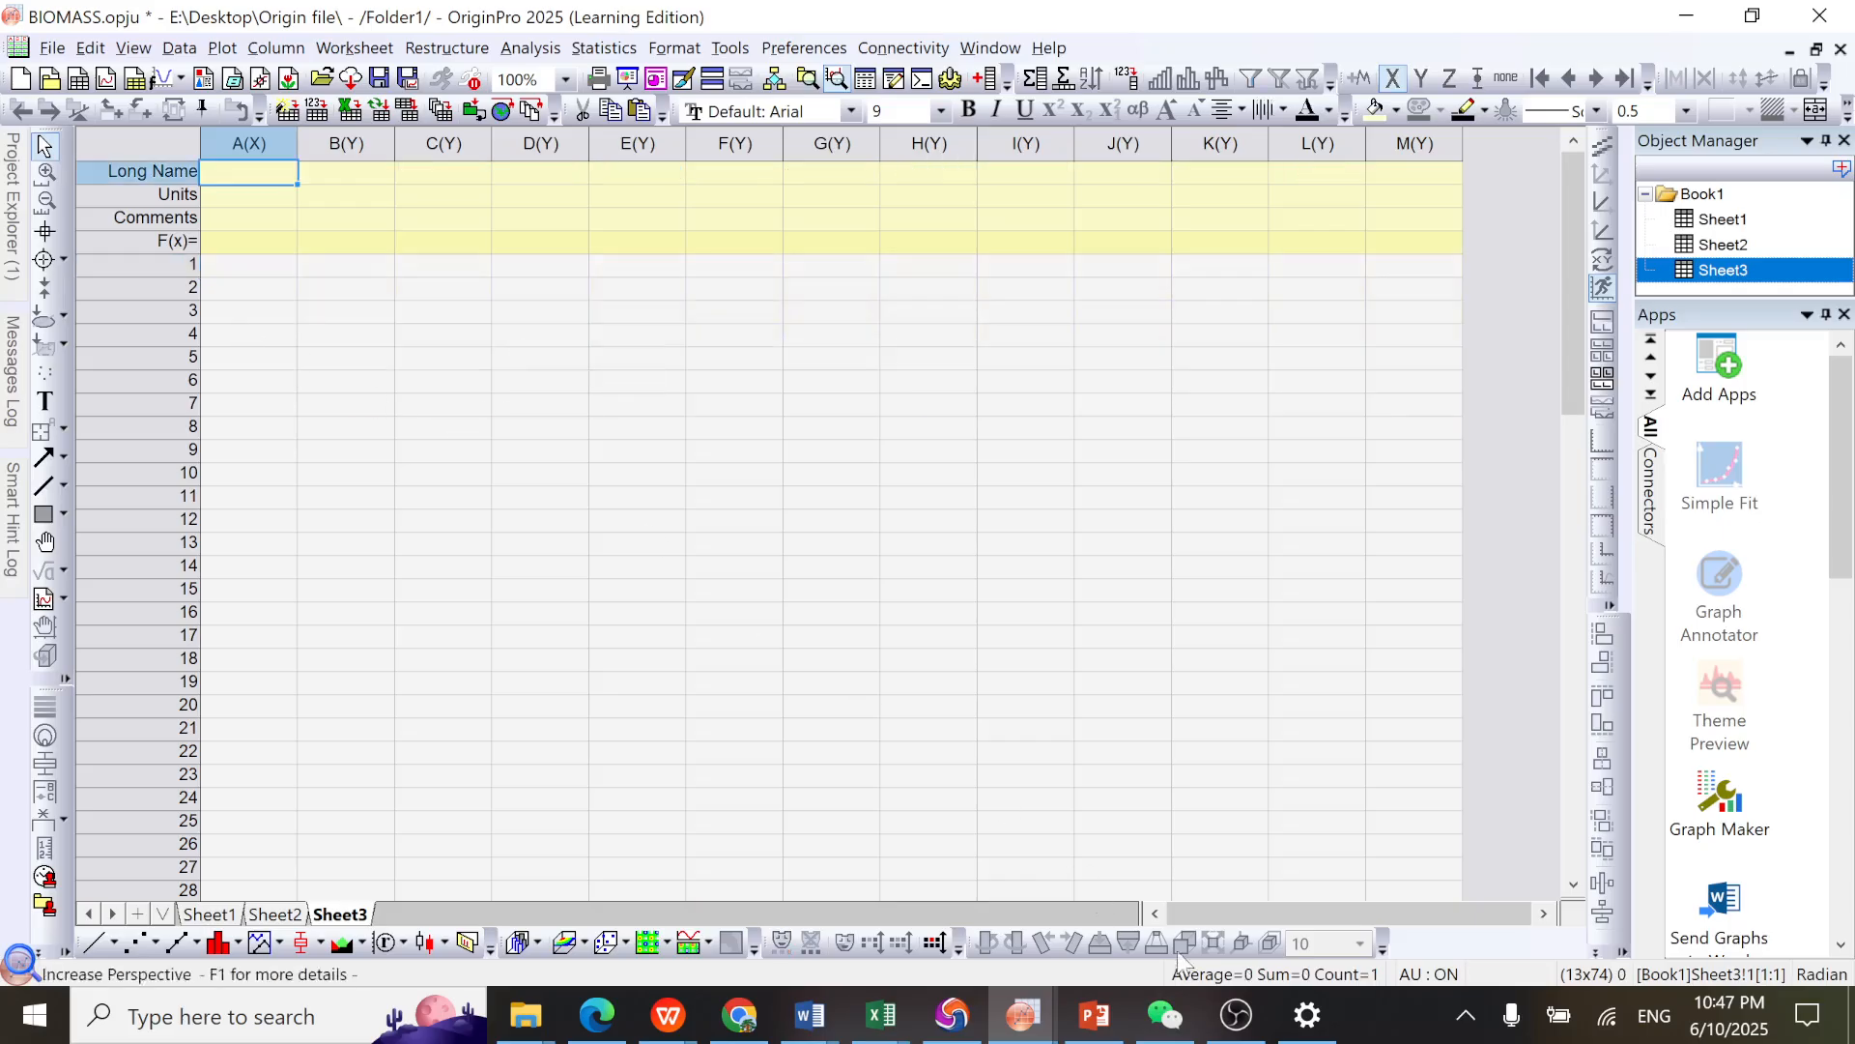
Step: Paste the copied data starting at row 2 of column A and delete the empty first row
left_click(259, 294)
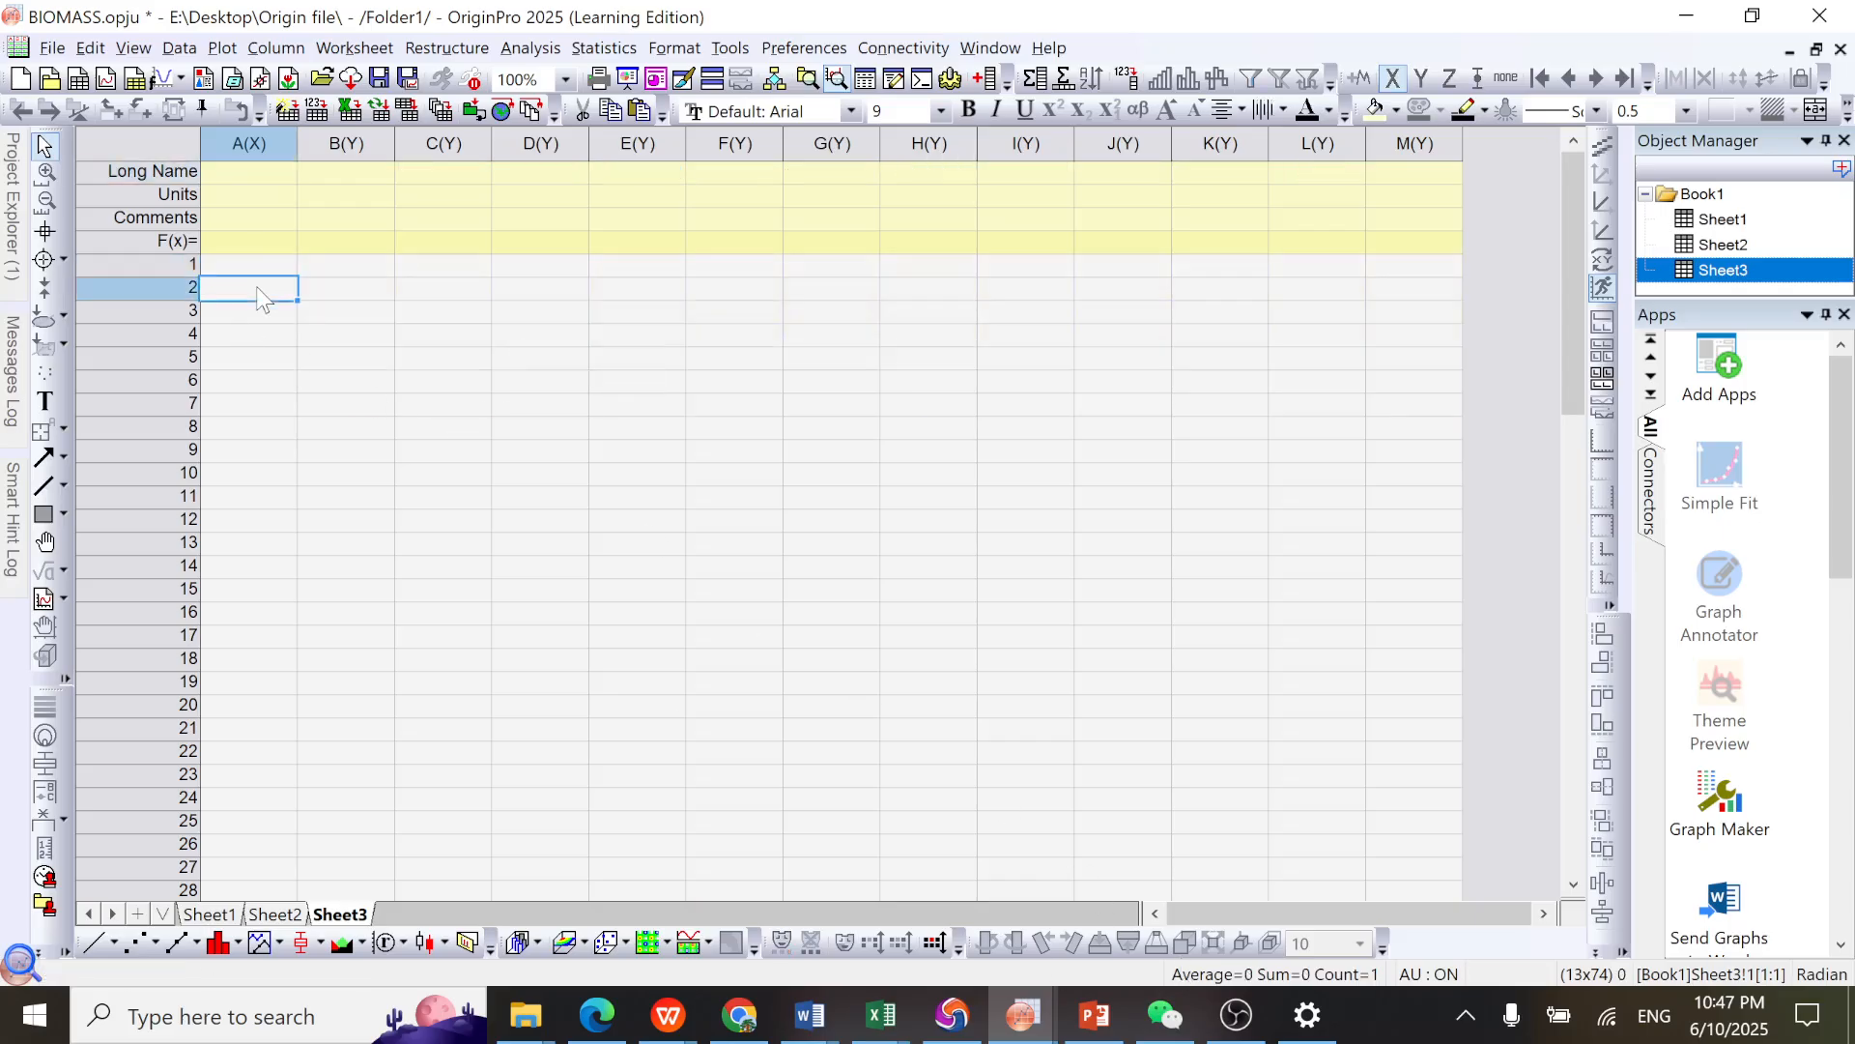
right_click(259, 294)
left_click(338, 135)
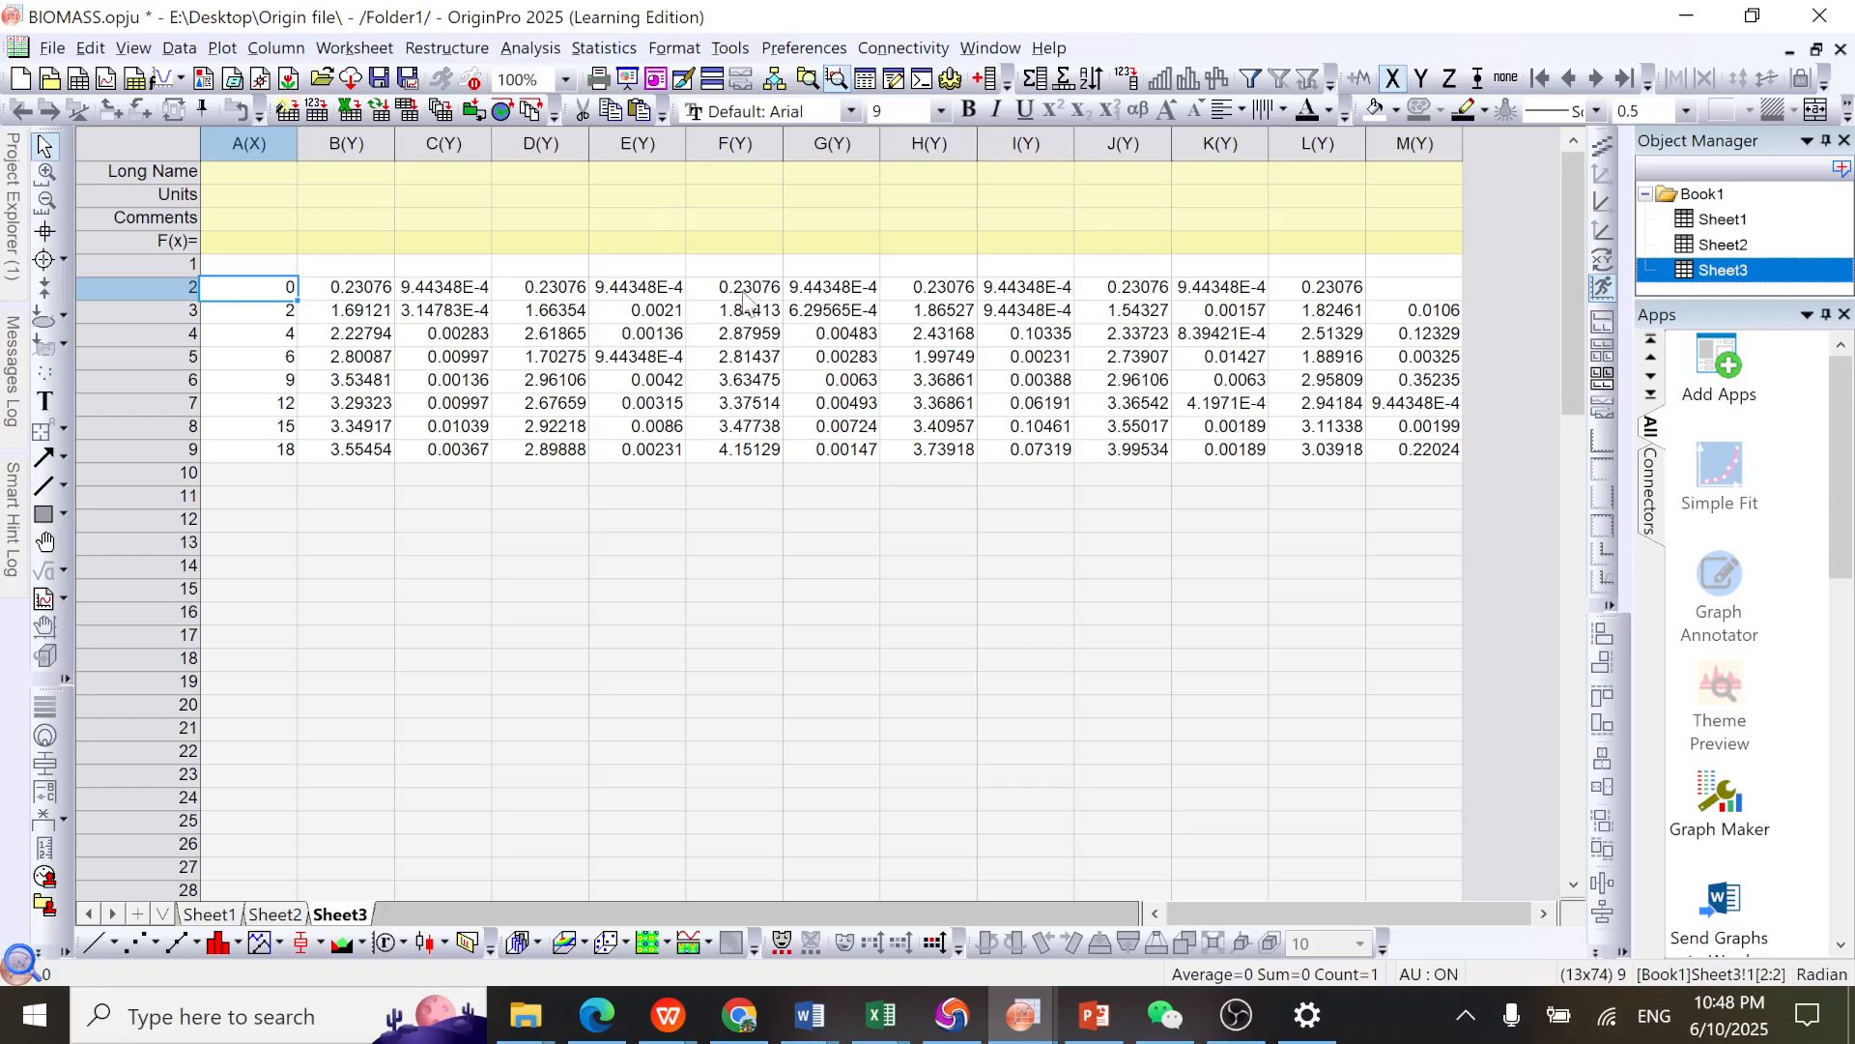
left_click(176, 264)
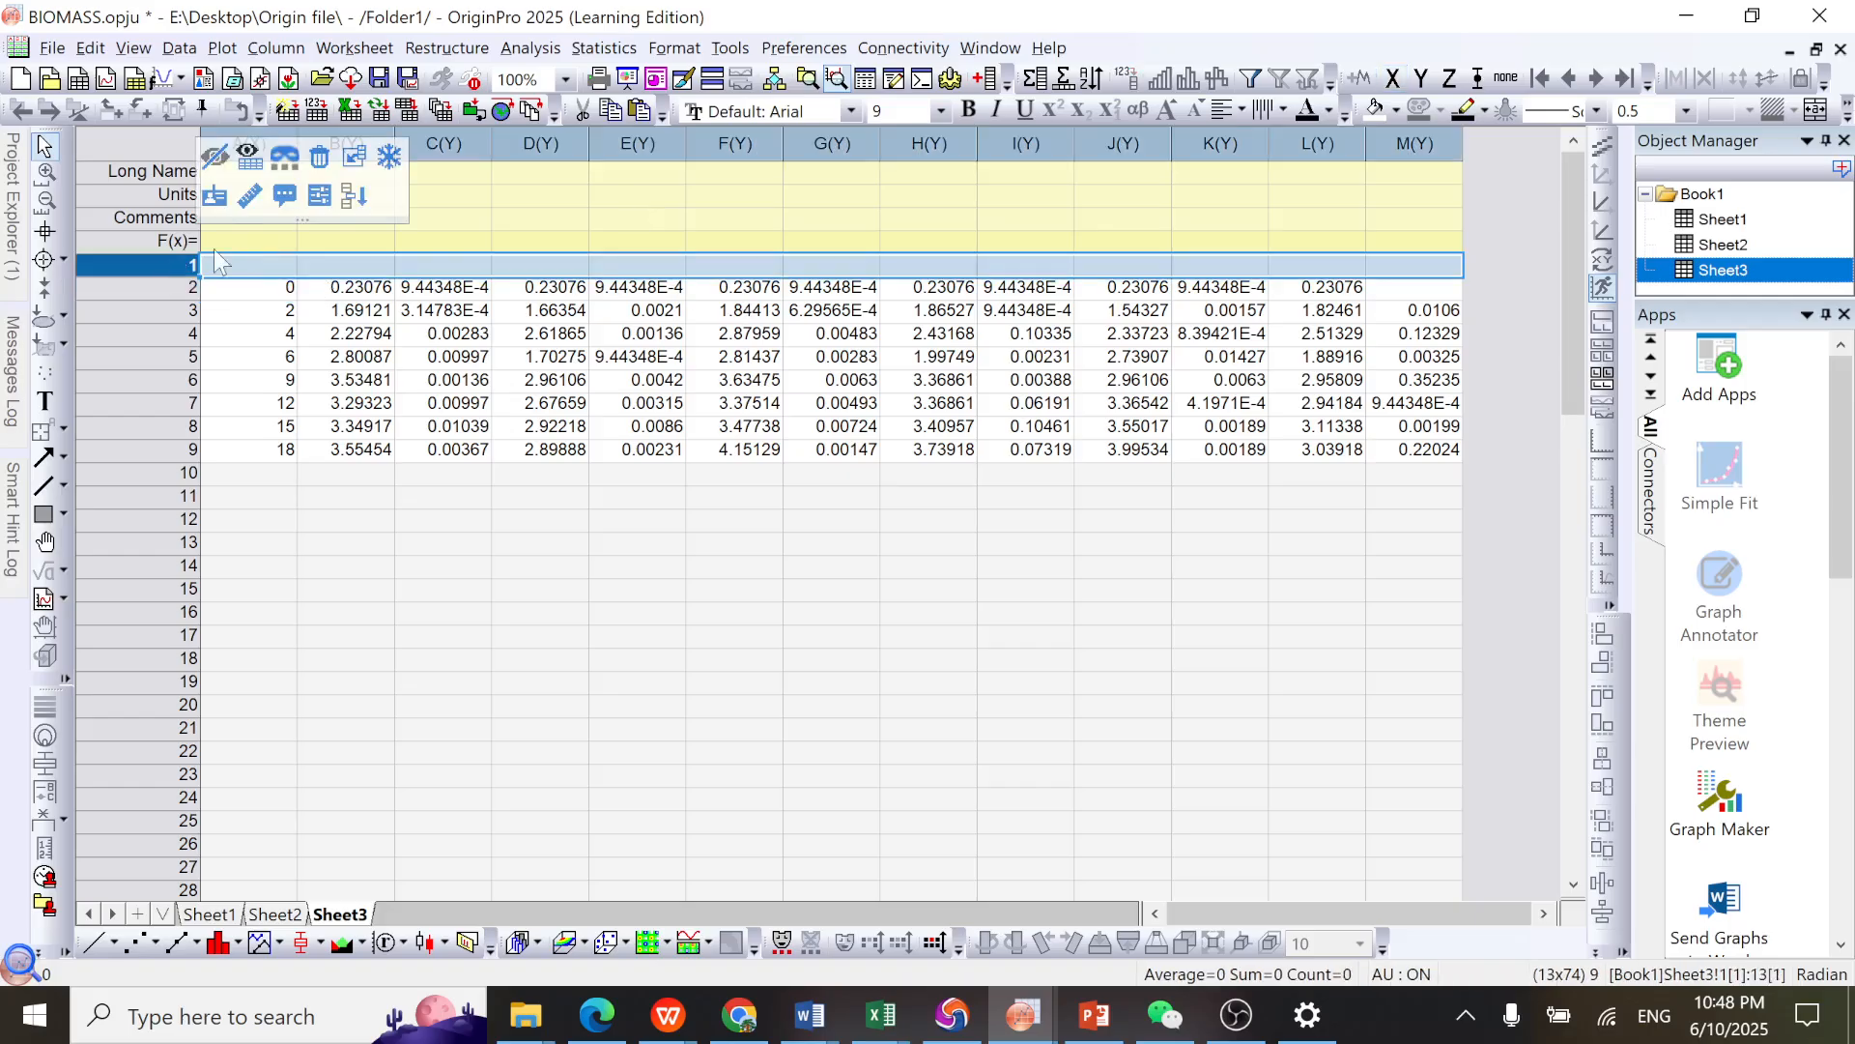
left_click(322, 160)
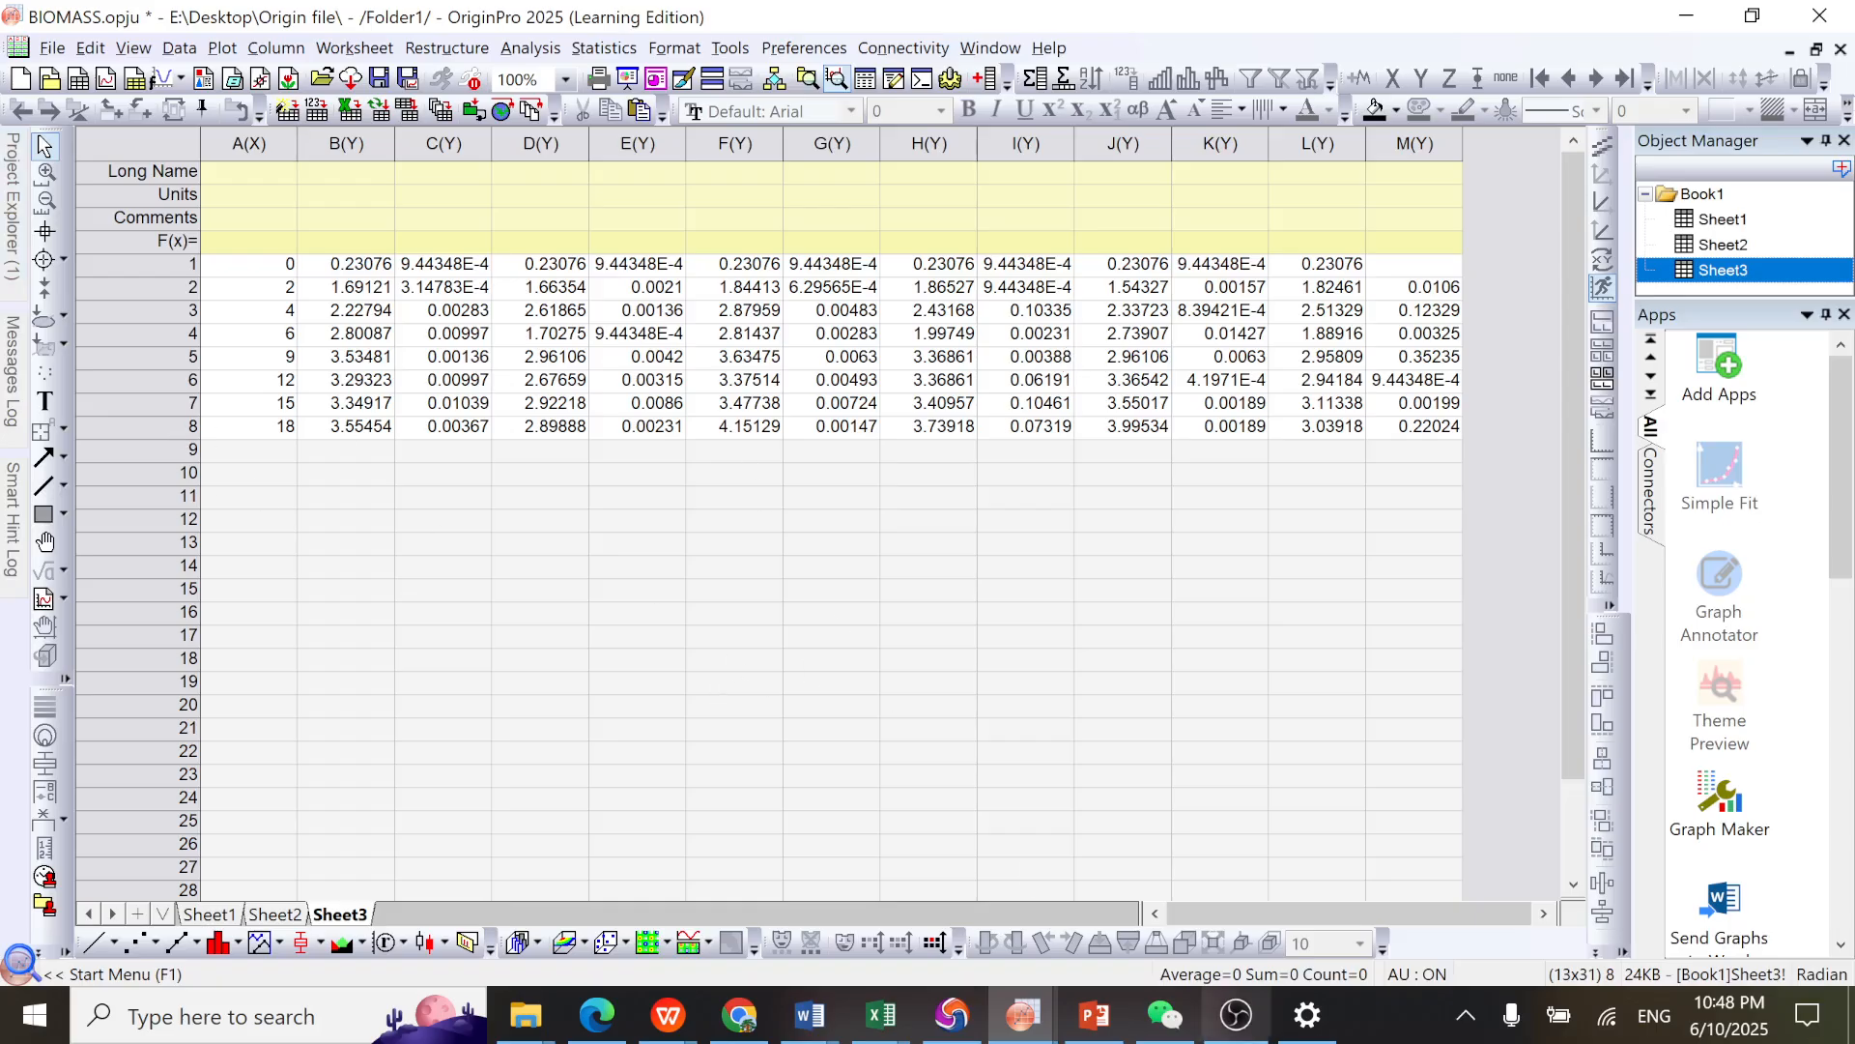
Step: Switch to the Mantels correlation file2 workbook in Excel and copy the header rows A1:M2
mouse_move(890, 1022)
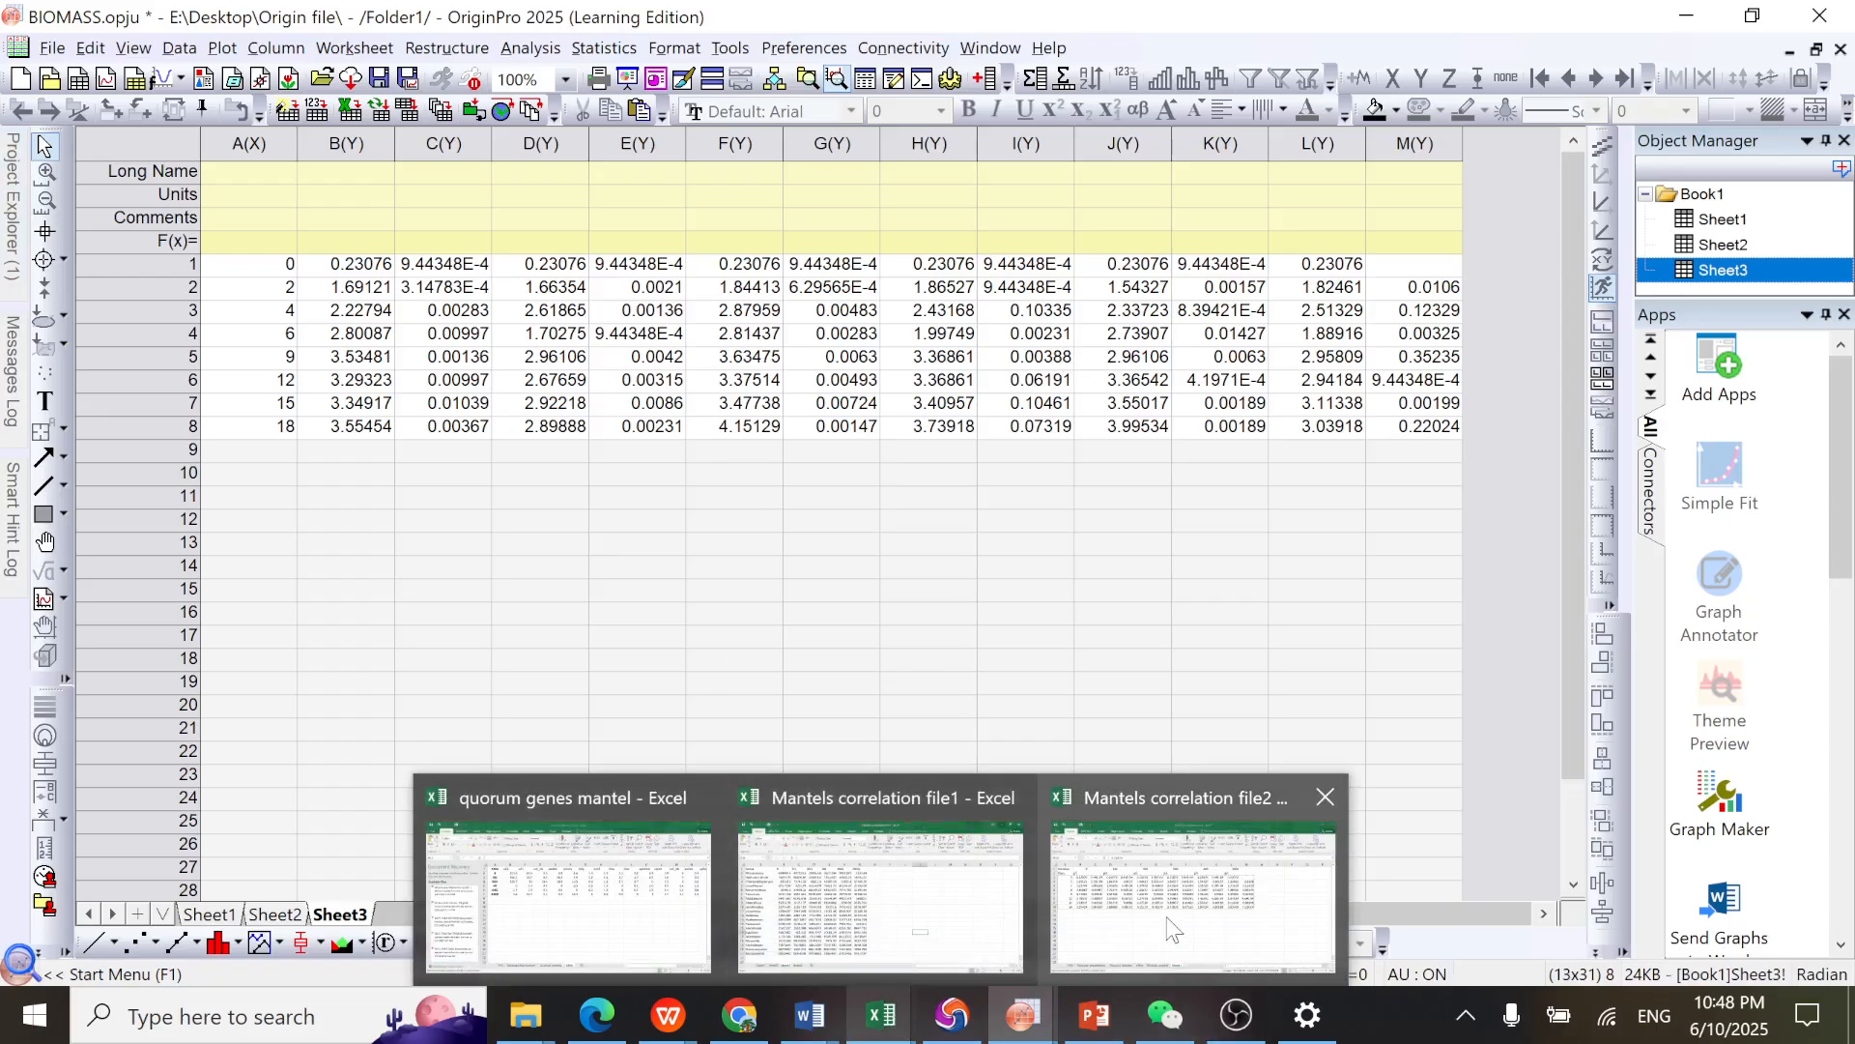
left_click(1194, 885)
left_click(483, 636)
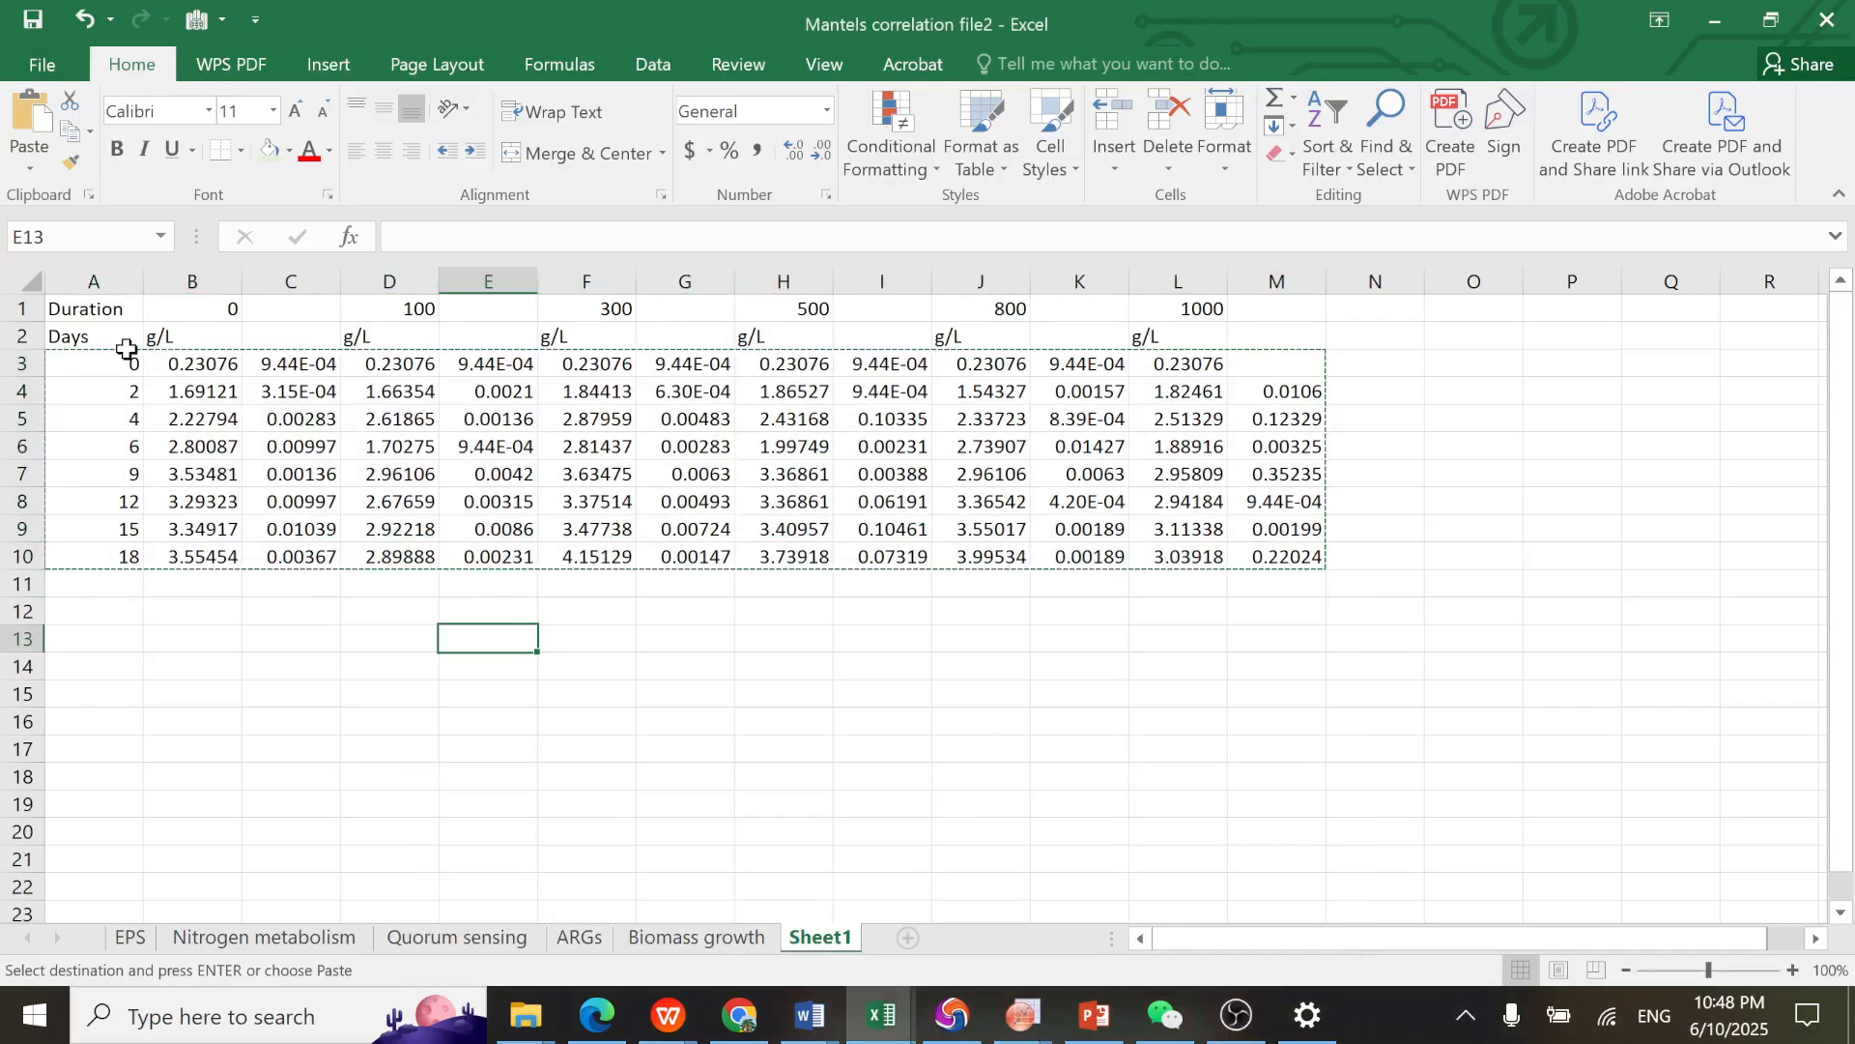
left_click_drag(60, 311, 1261, 340)
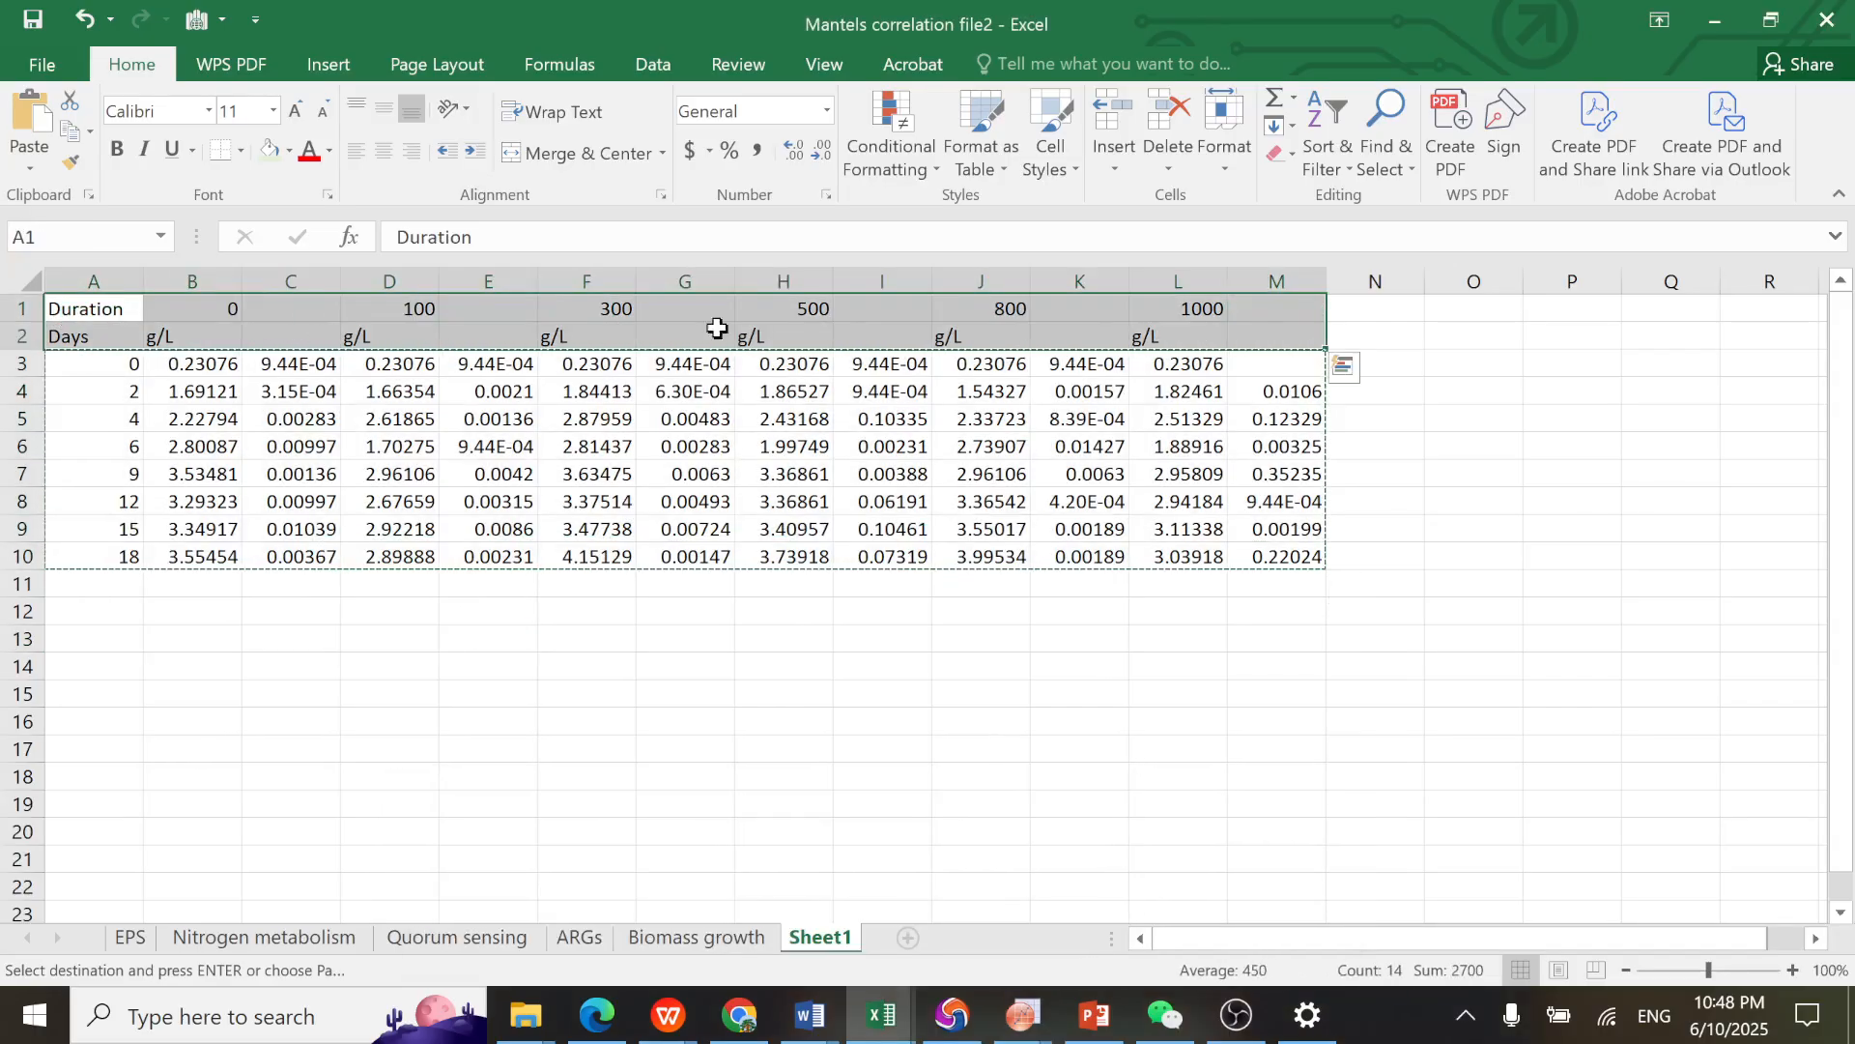
right_click(499, 311)
left_click(582, 368)
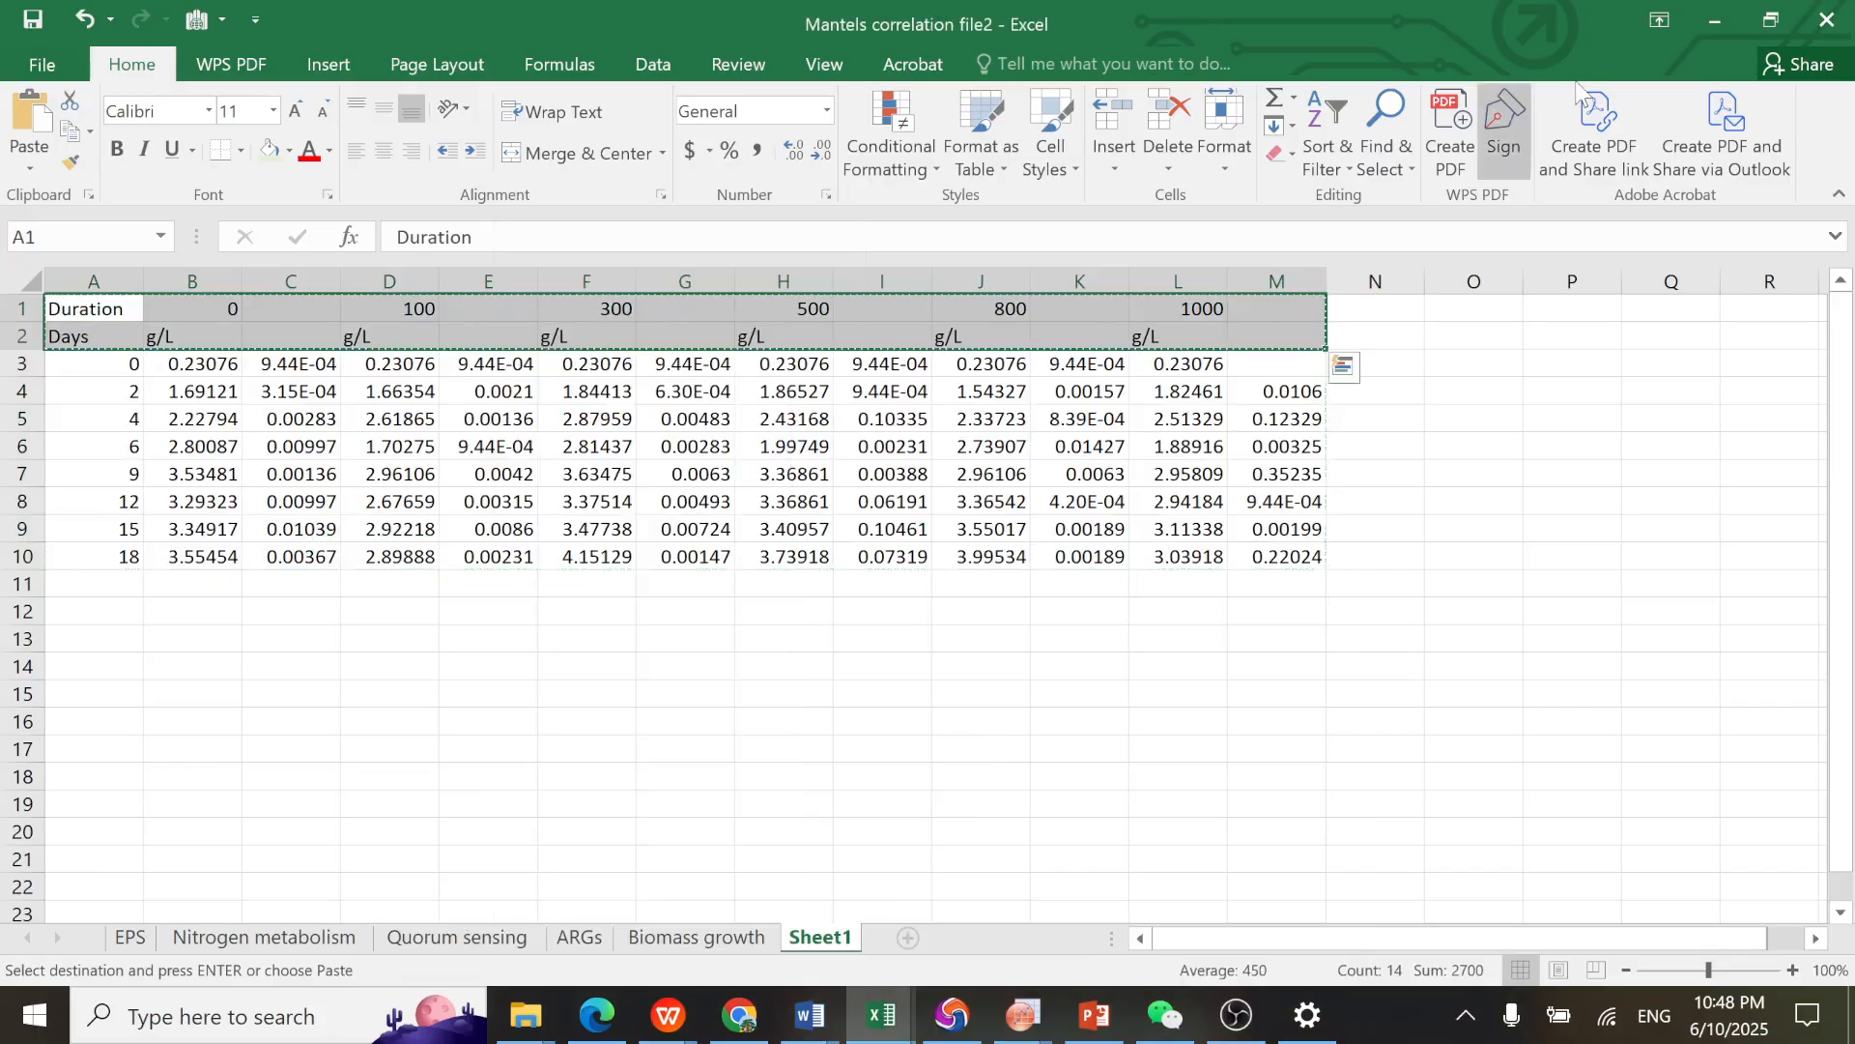
Step: Return to OriginPro and paste the headers into Sheet3, starting at column A's Long Name cell
left_click(1714, 21)
left_click(263, 181)
right_click(257, 184)
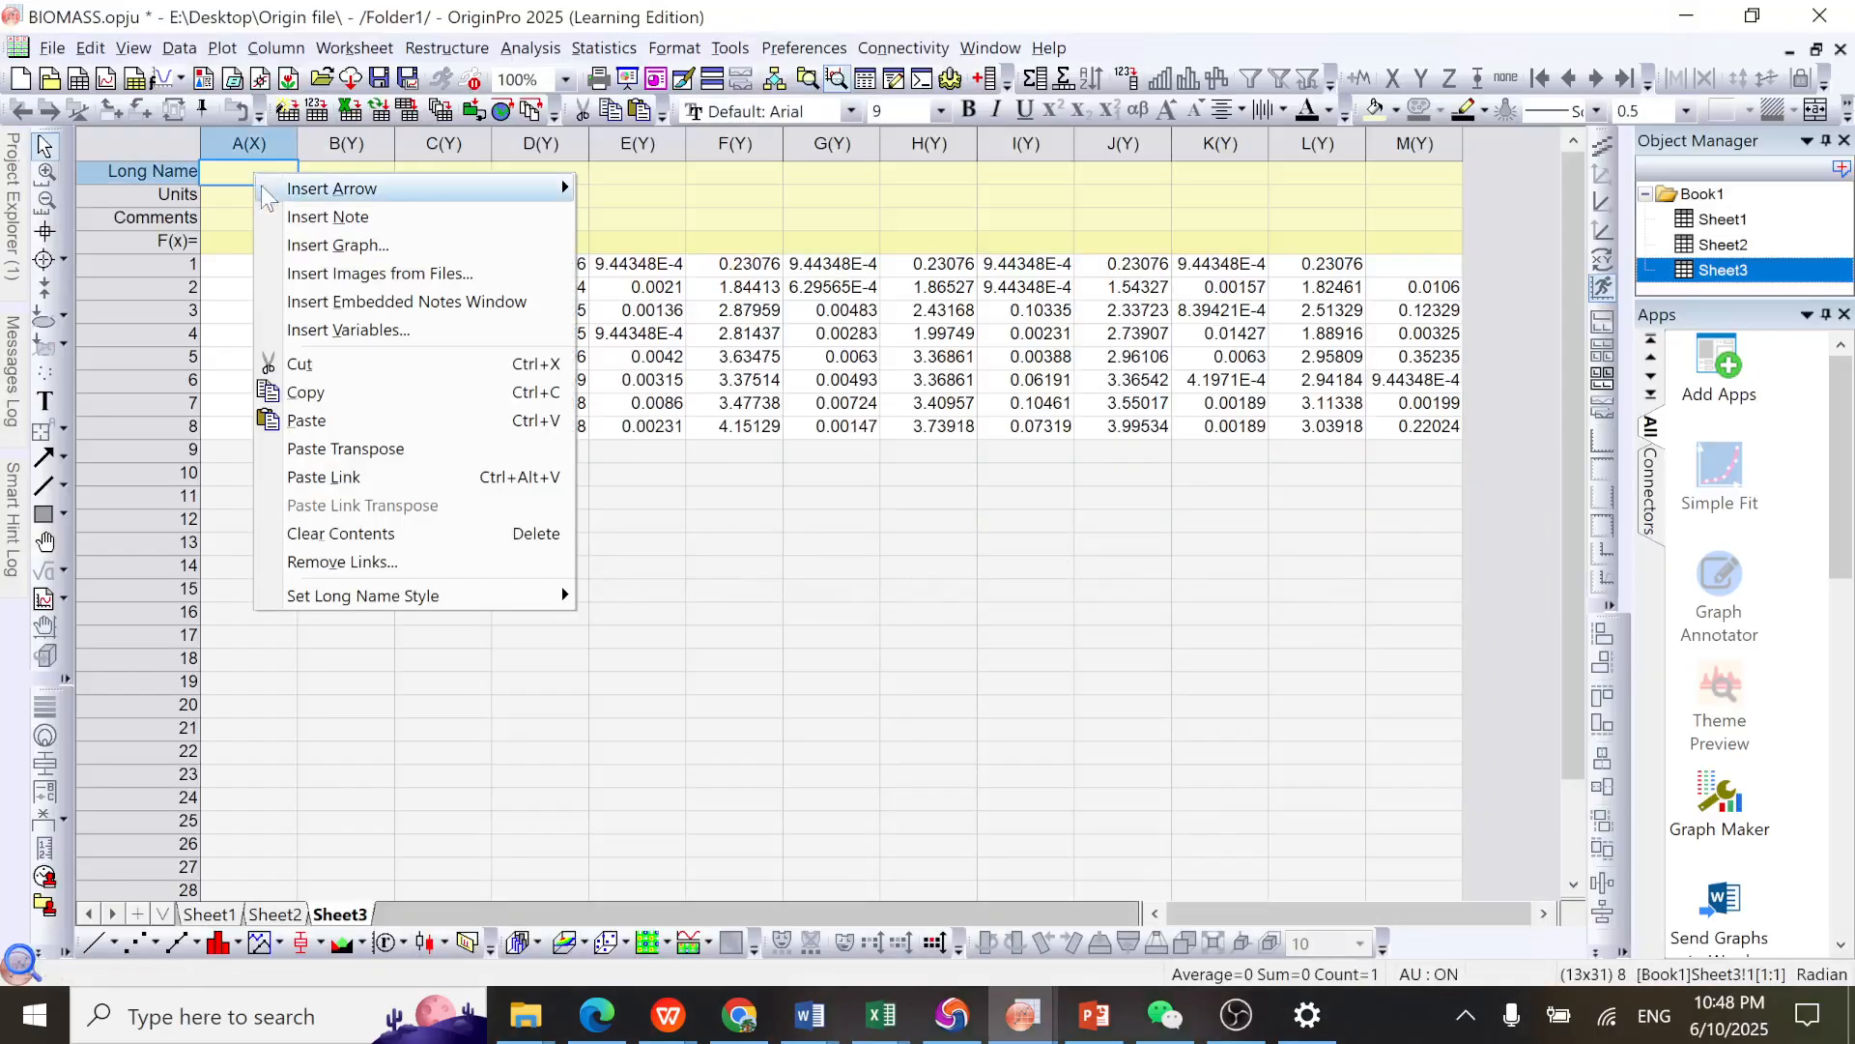
left_click(386, 420)
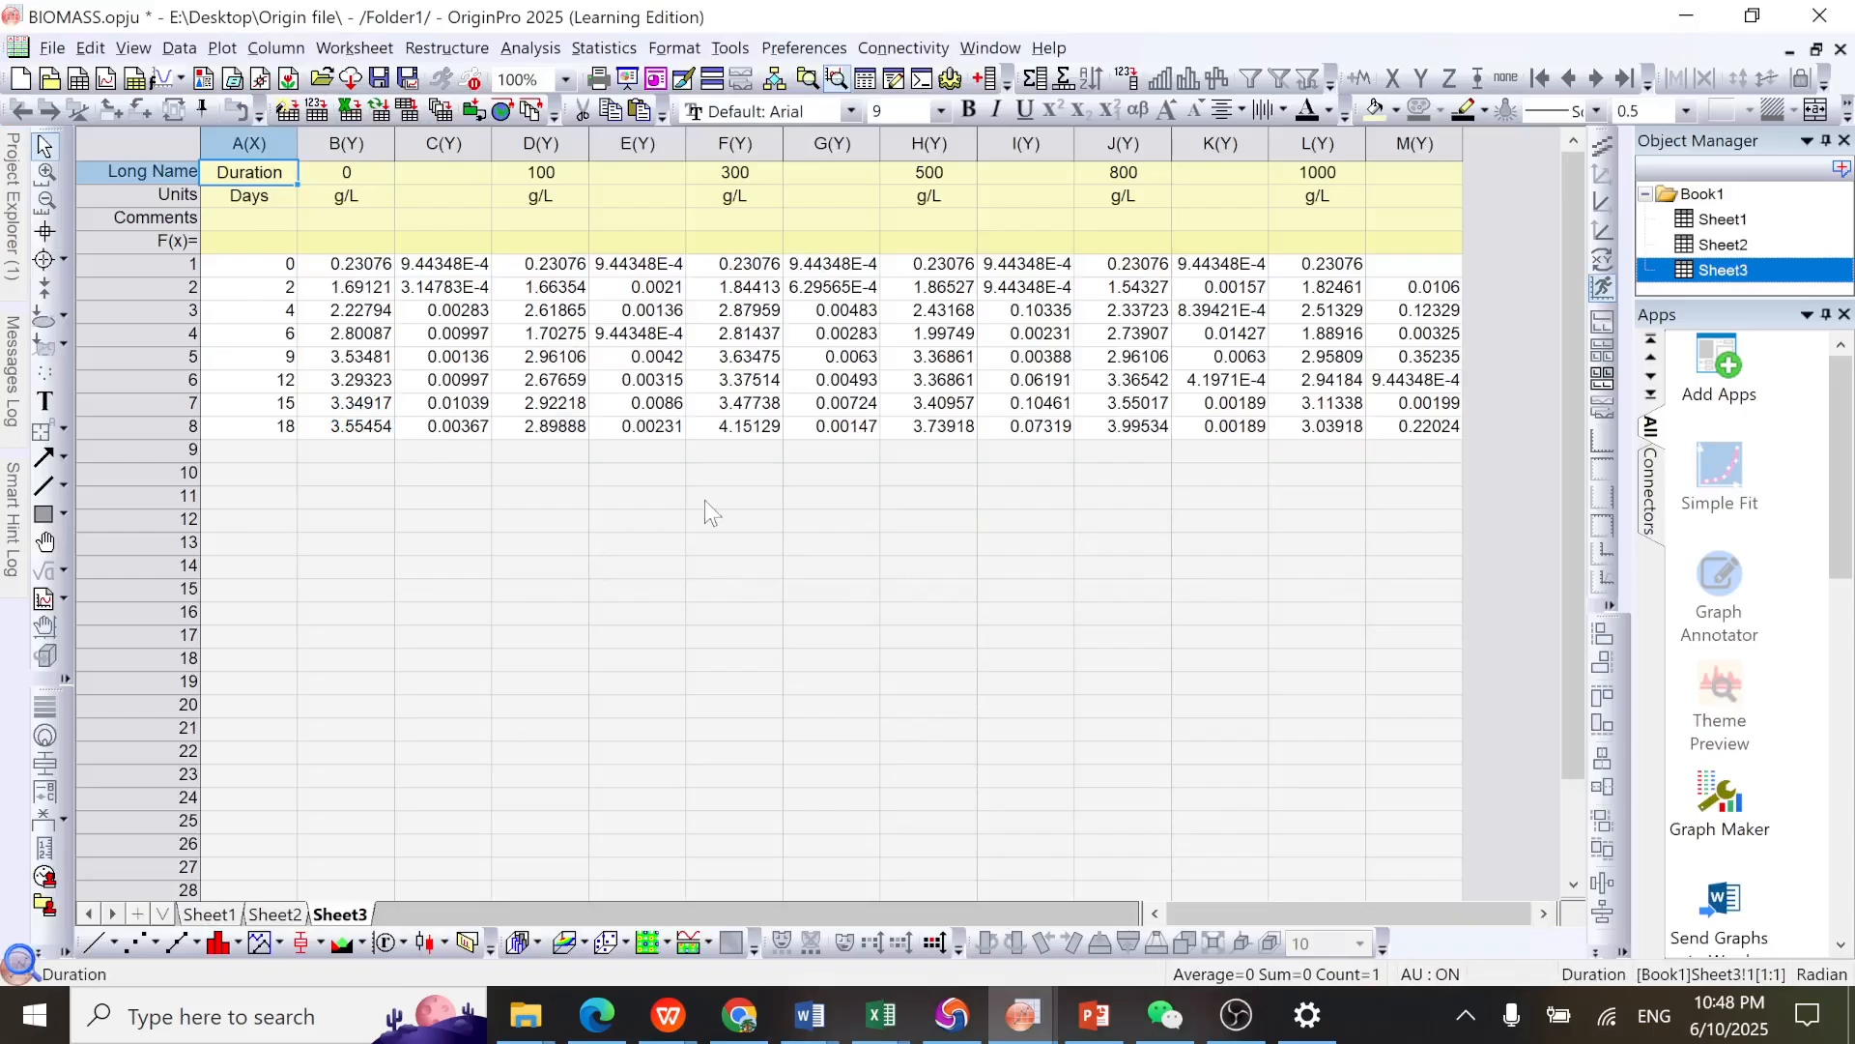
left_click(1010, 547)
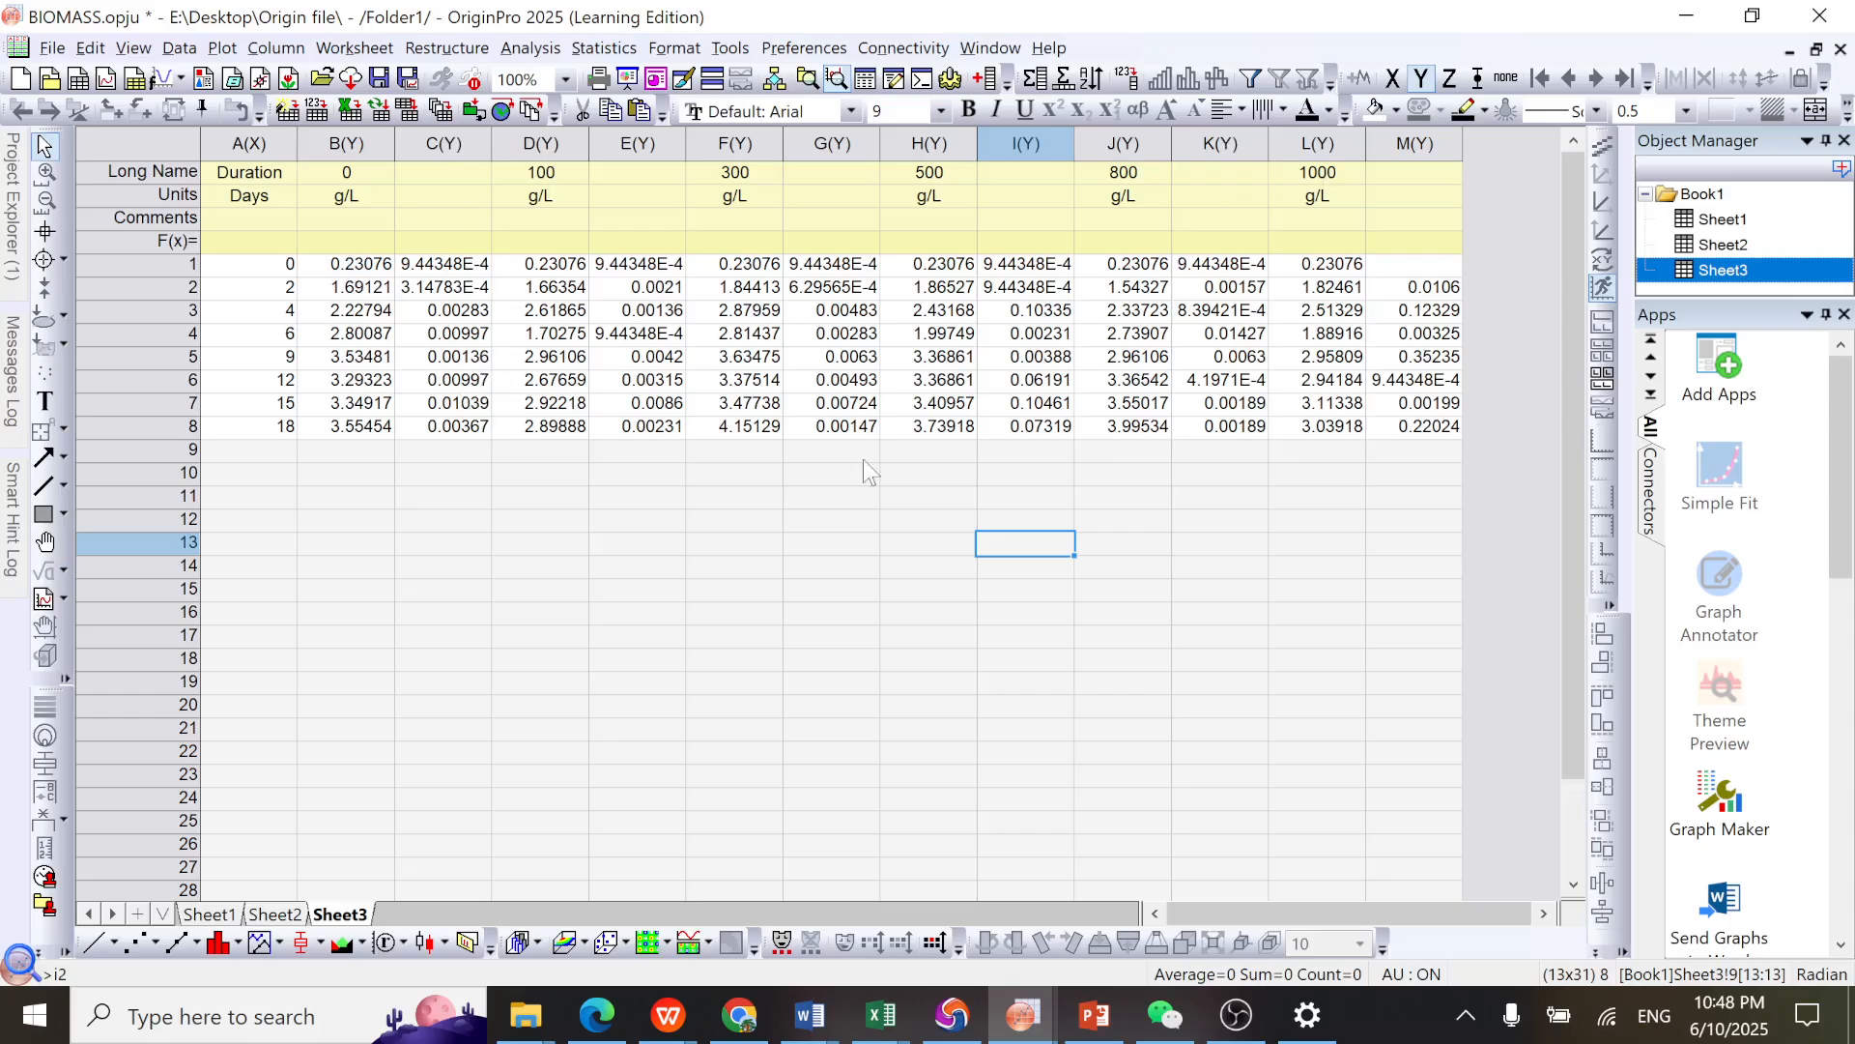
Step: Set columns C and E of Sheet3 as Y Error columns
left_click(436, 141)
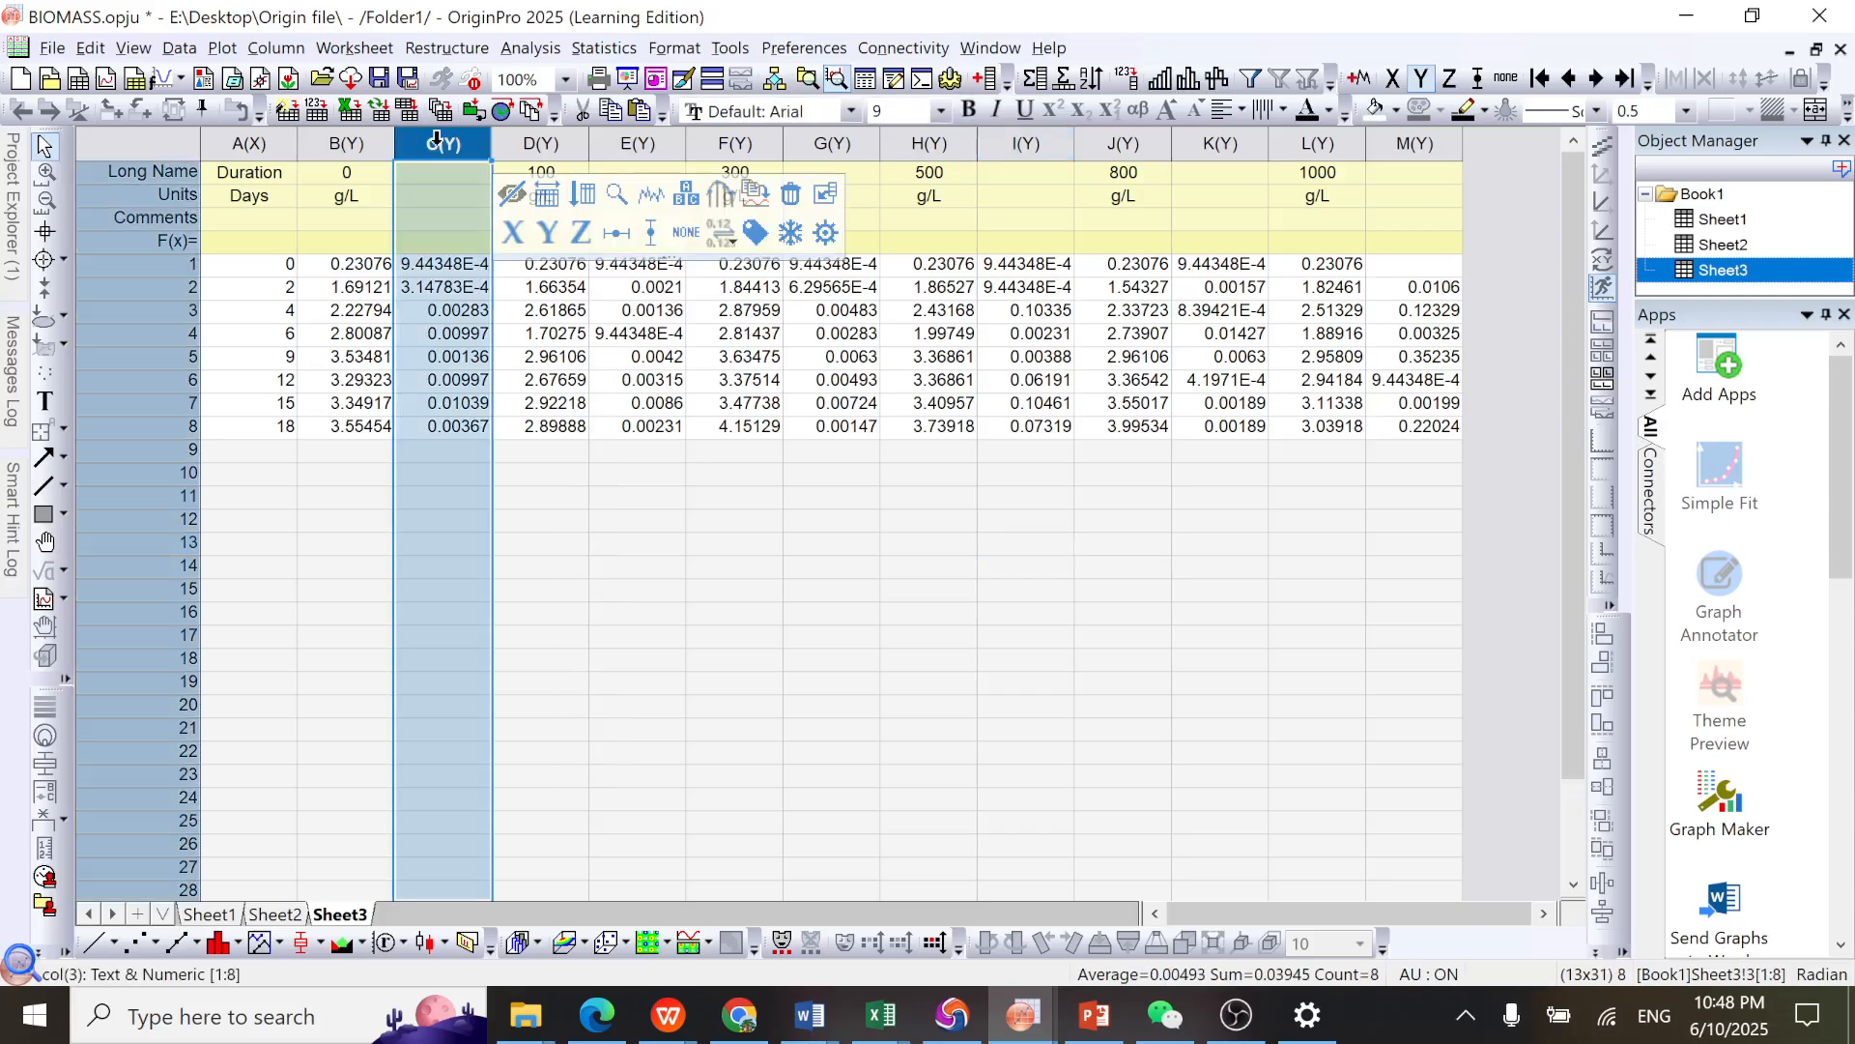
left_click(652, 245)
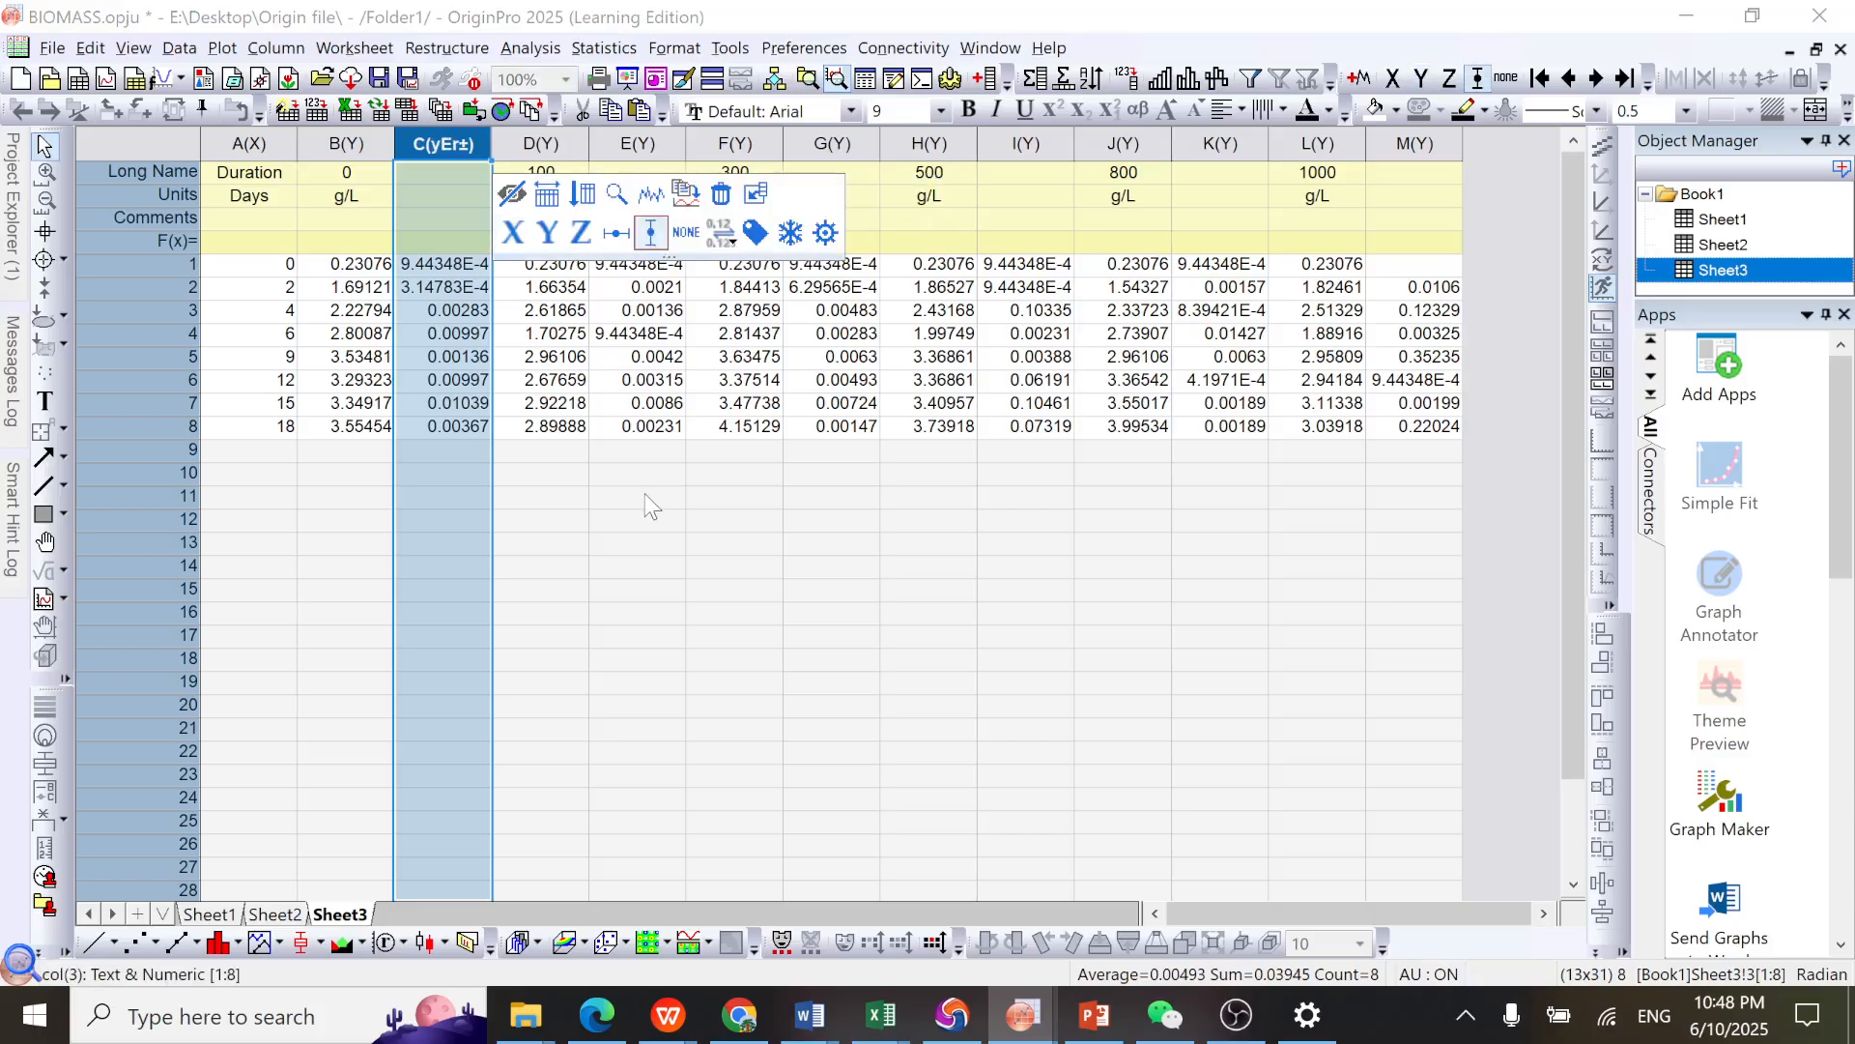
left_click(651, 503)
left_click(638, 145)
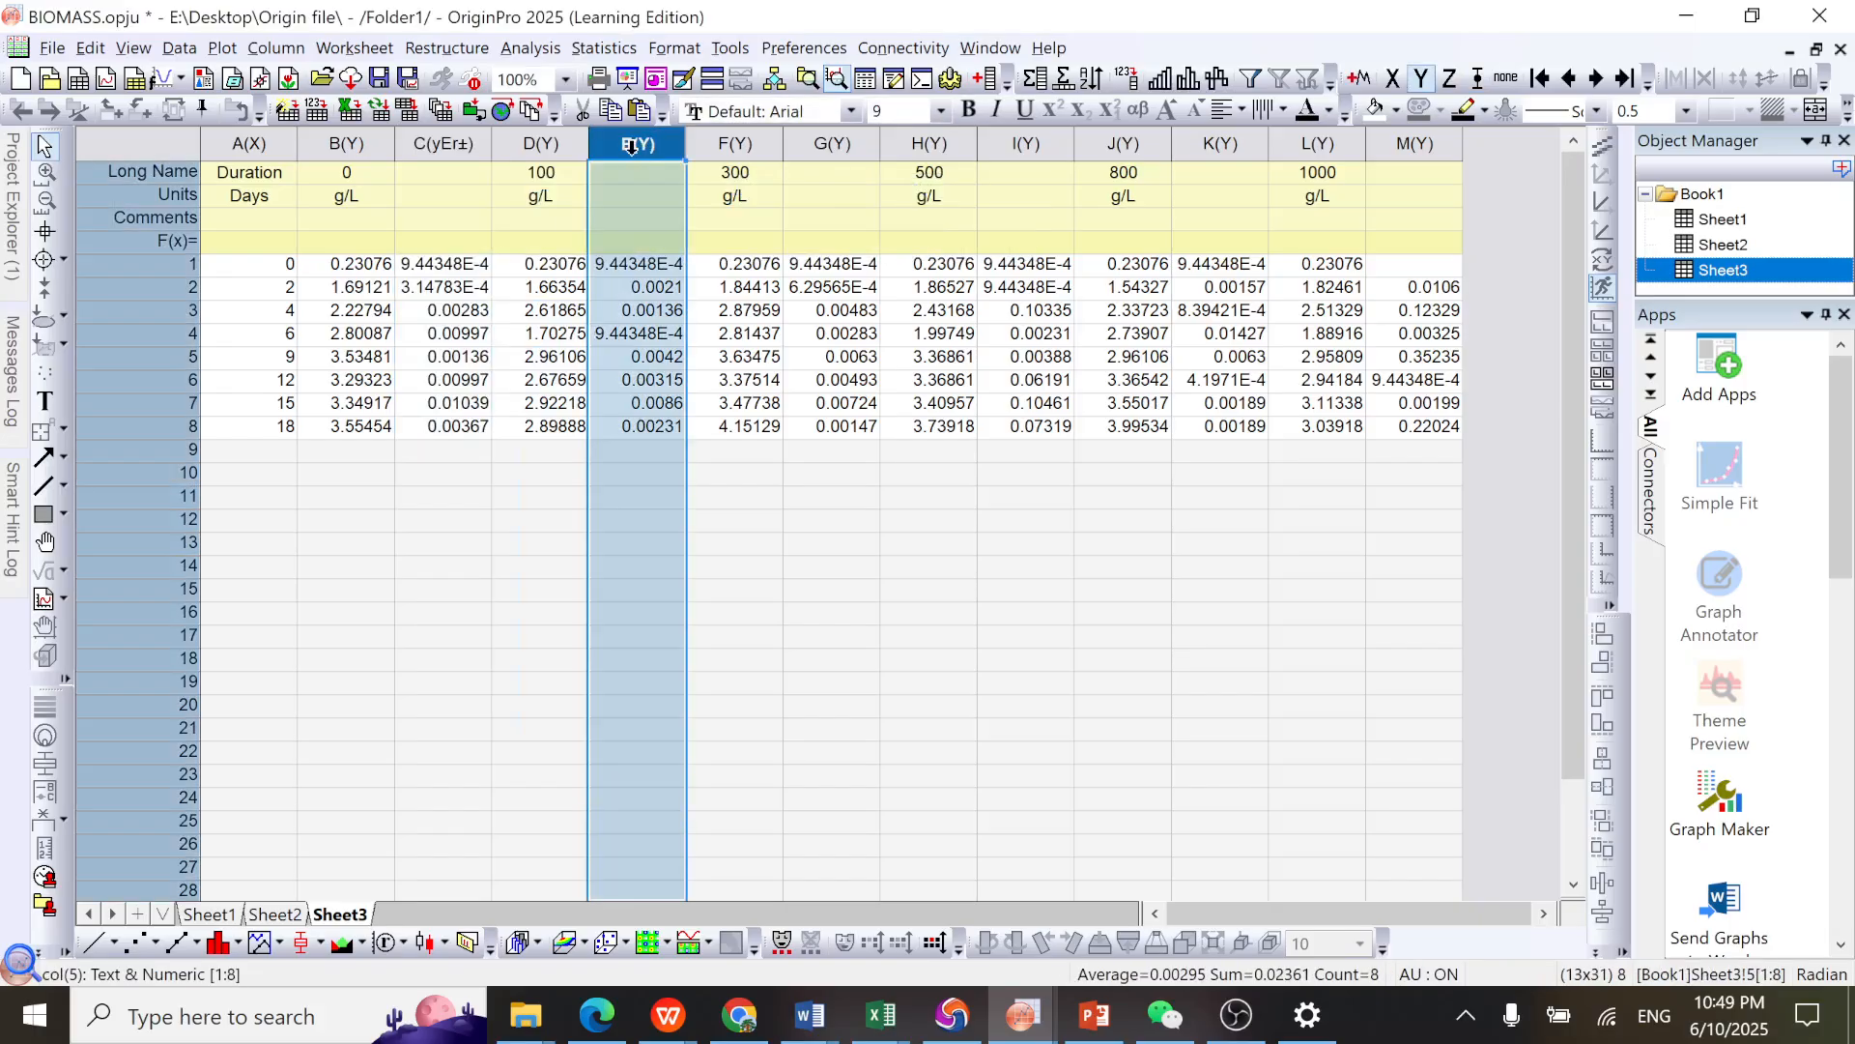
right_click(635, 150)
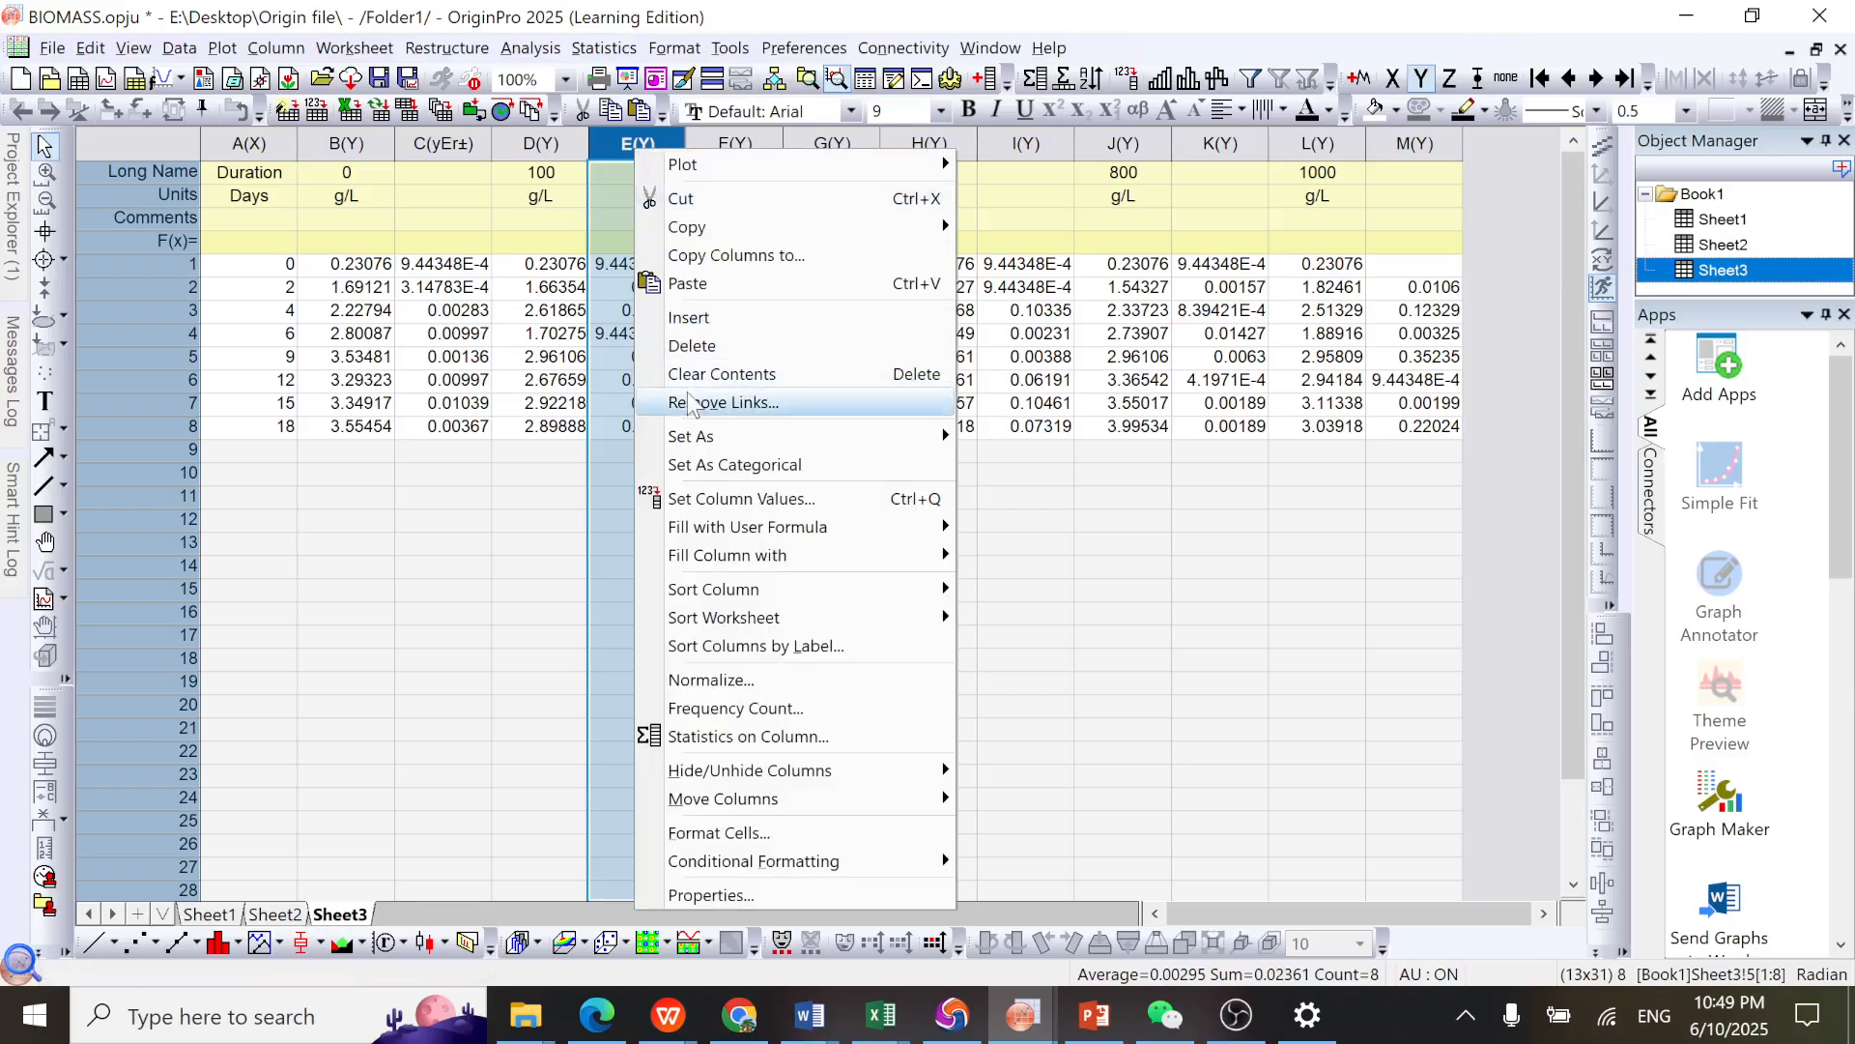
mouse_move(949, 447)
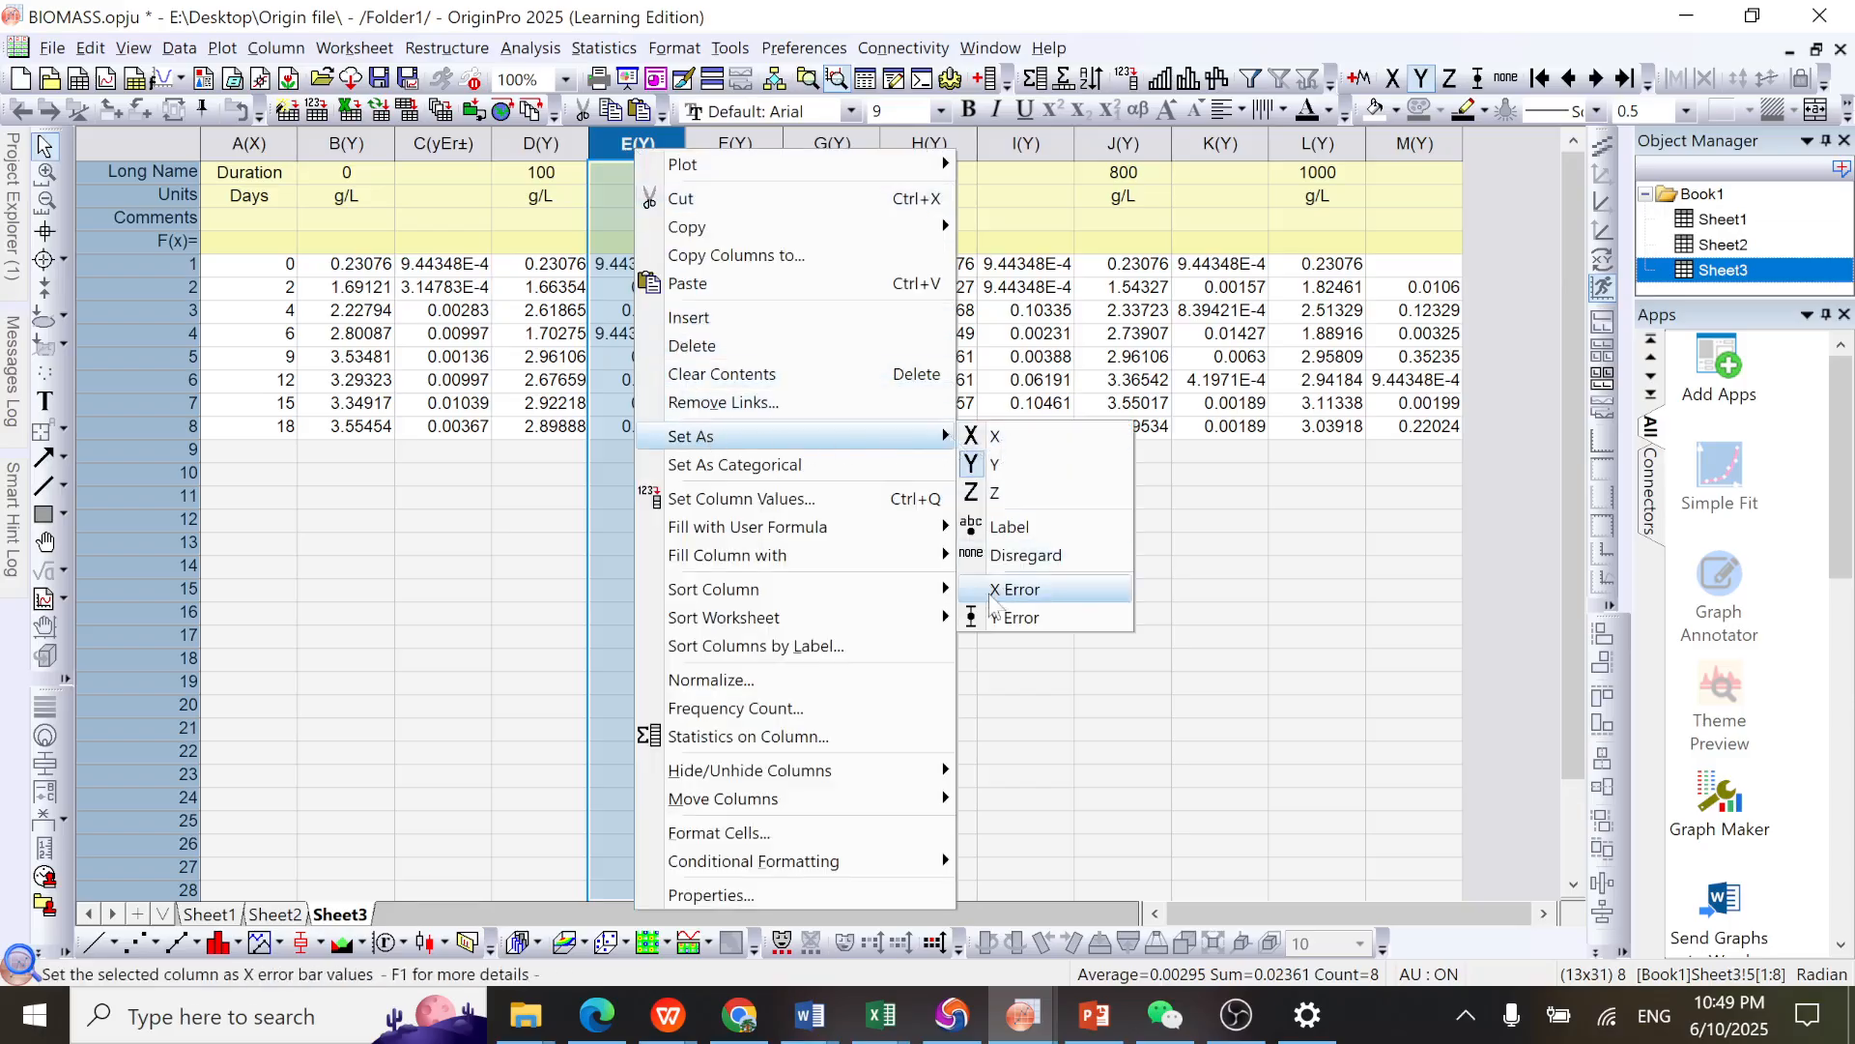
left_click(1031, 621)
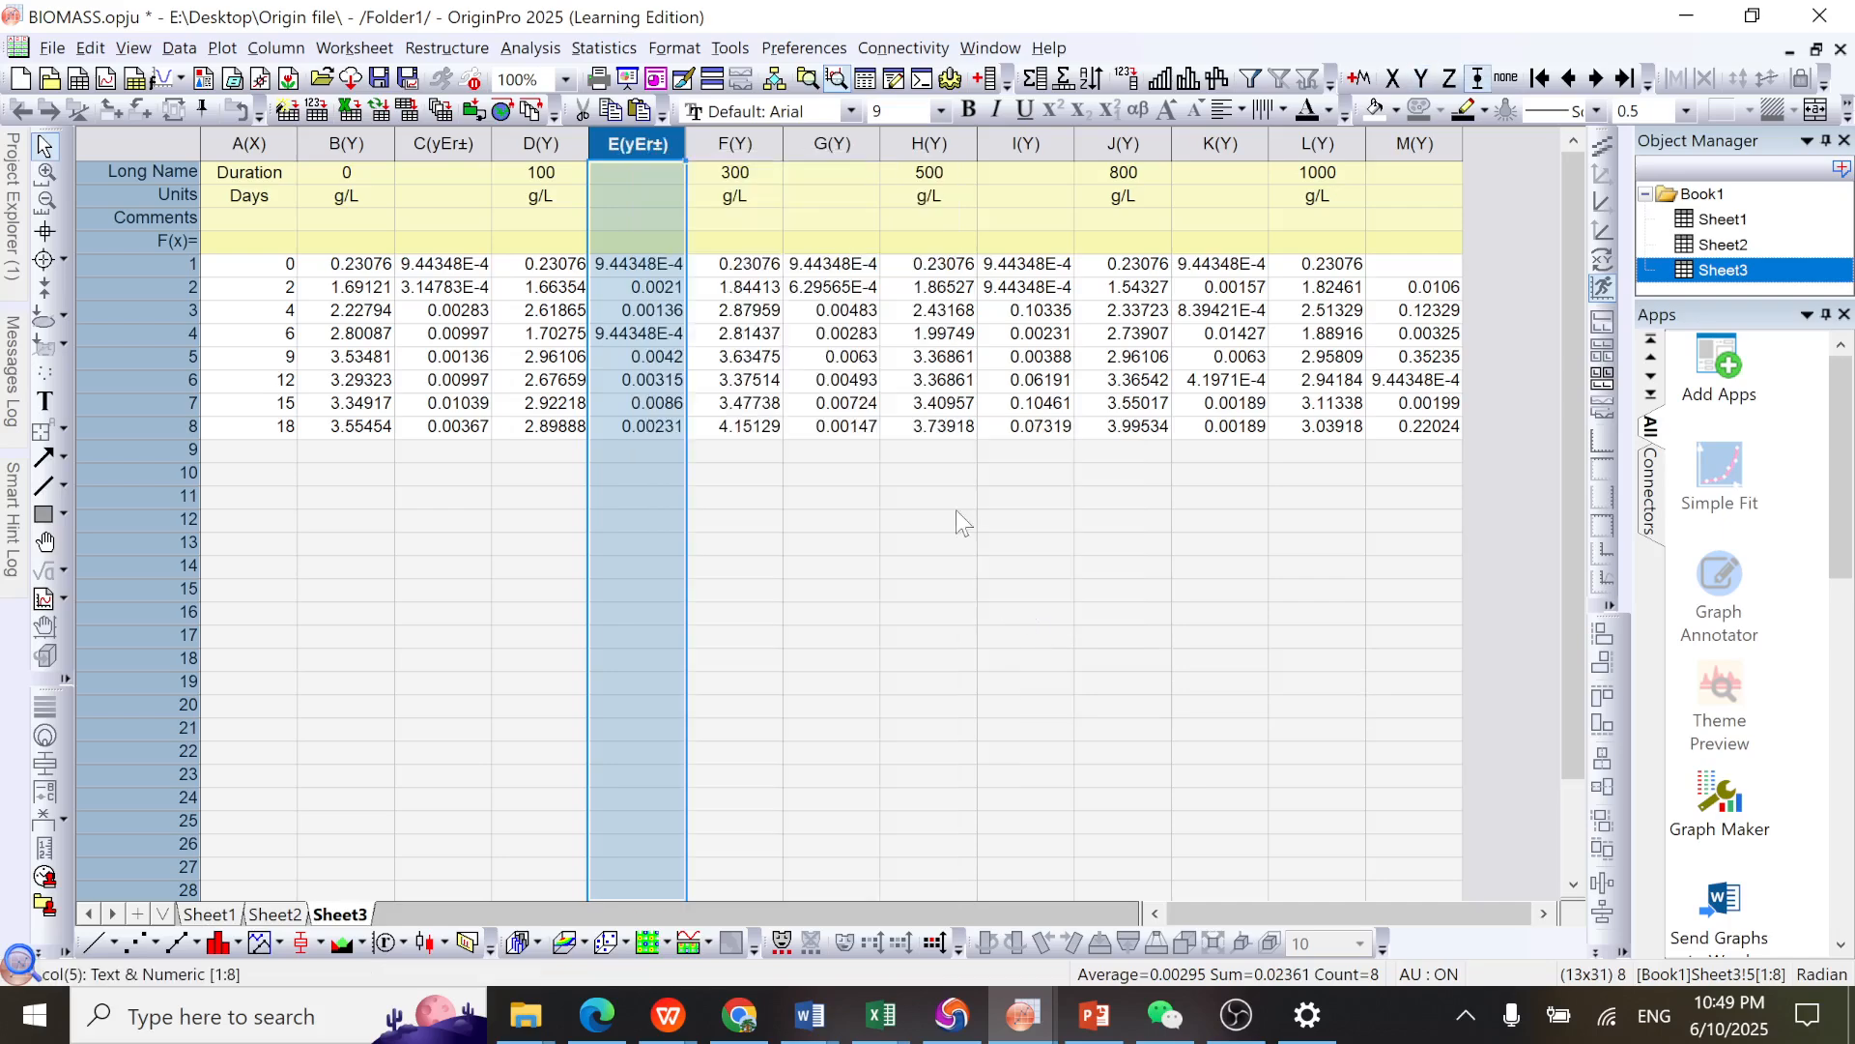
Step: Set columns G and I as Y Error columns
left_click(828, 140)
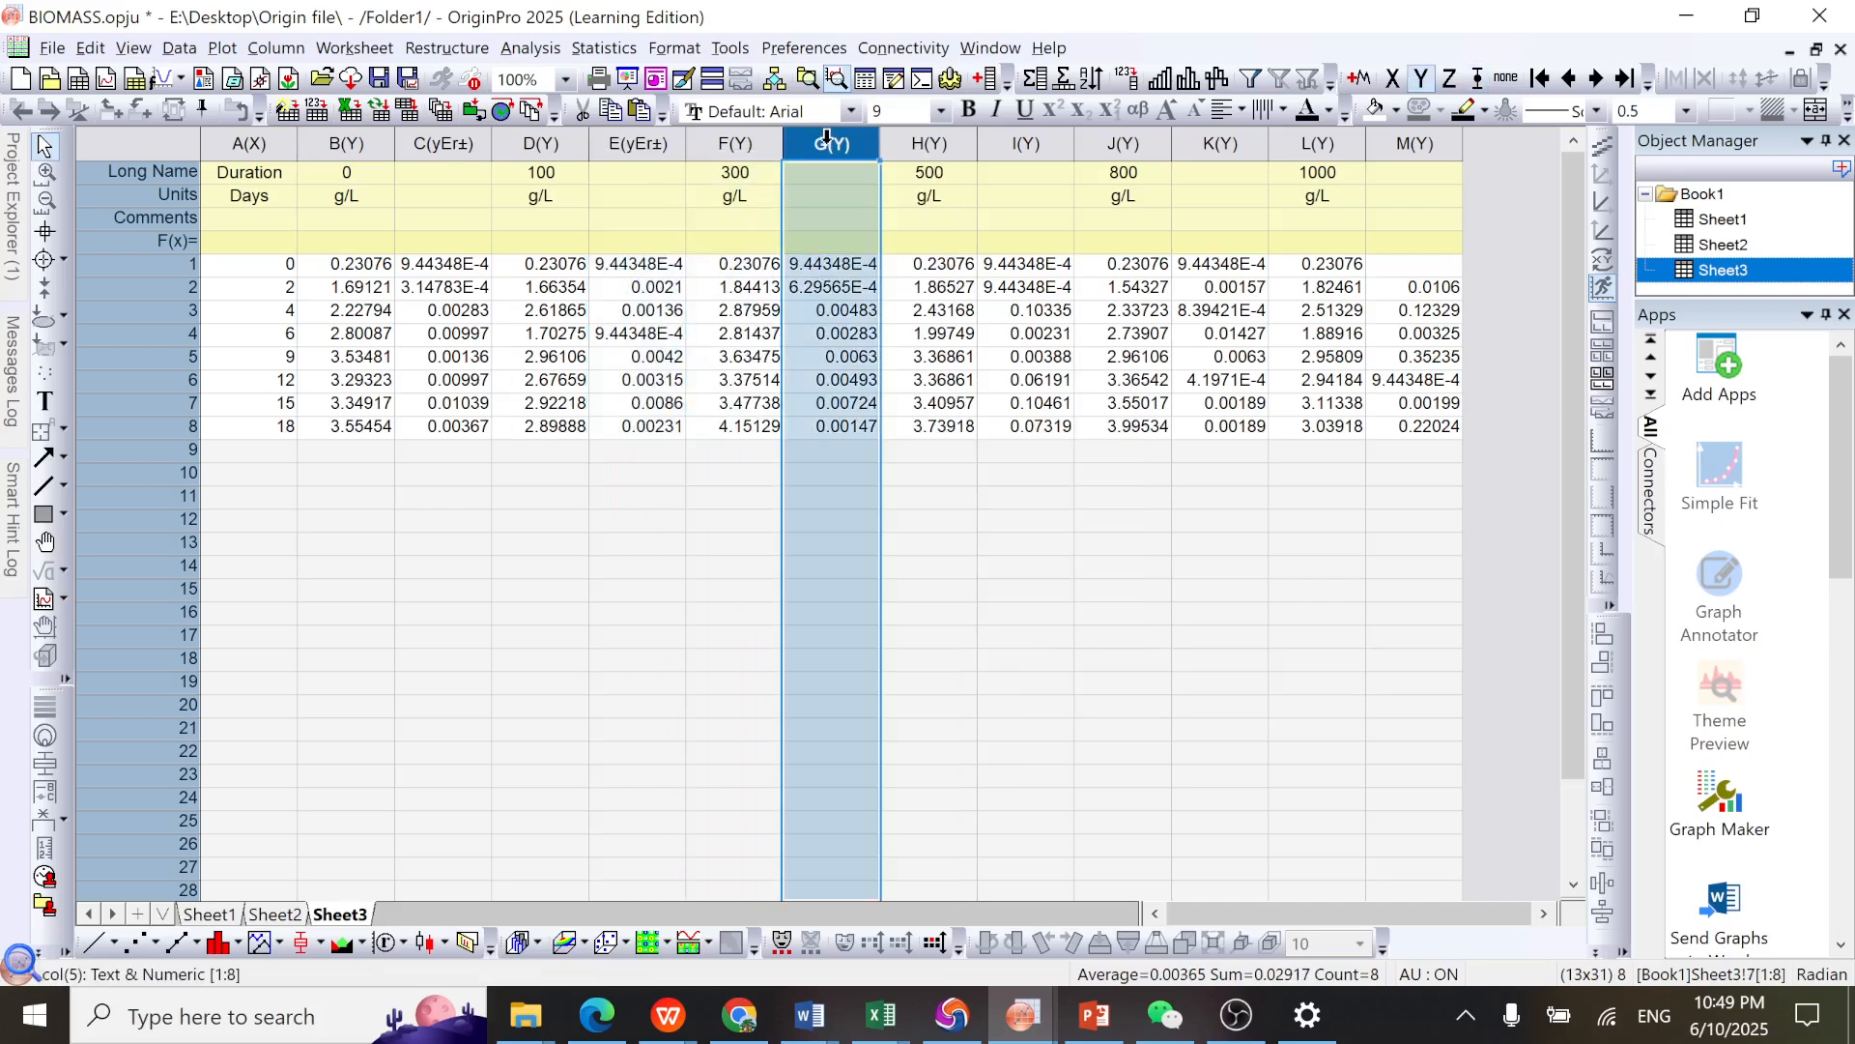
right_click(834, 147)
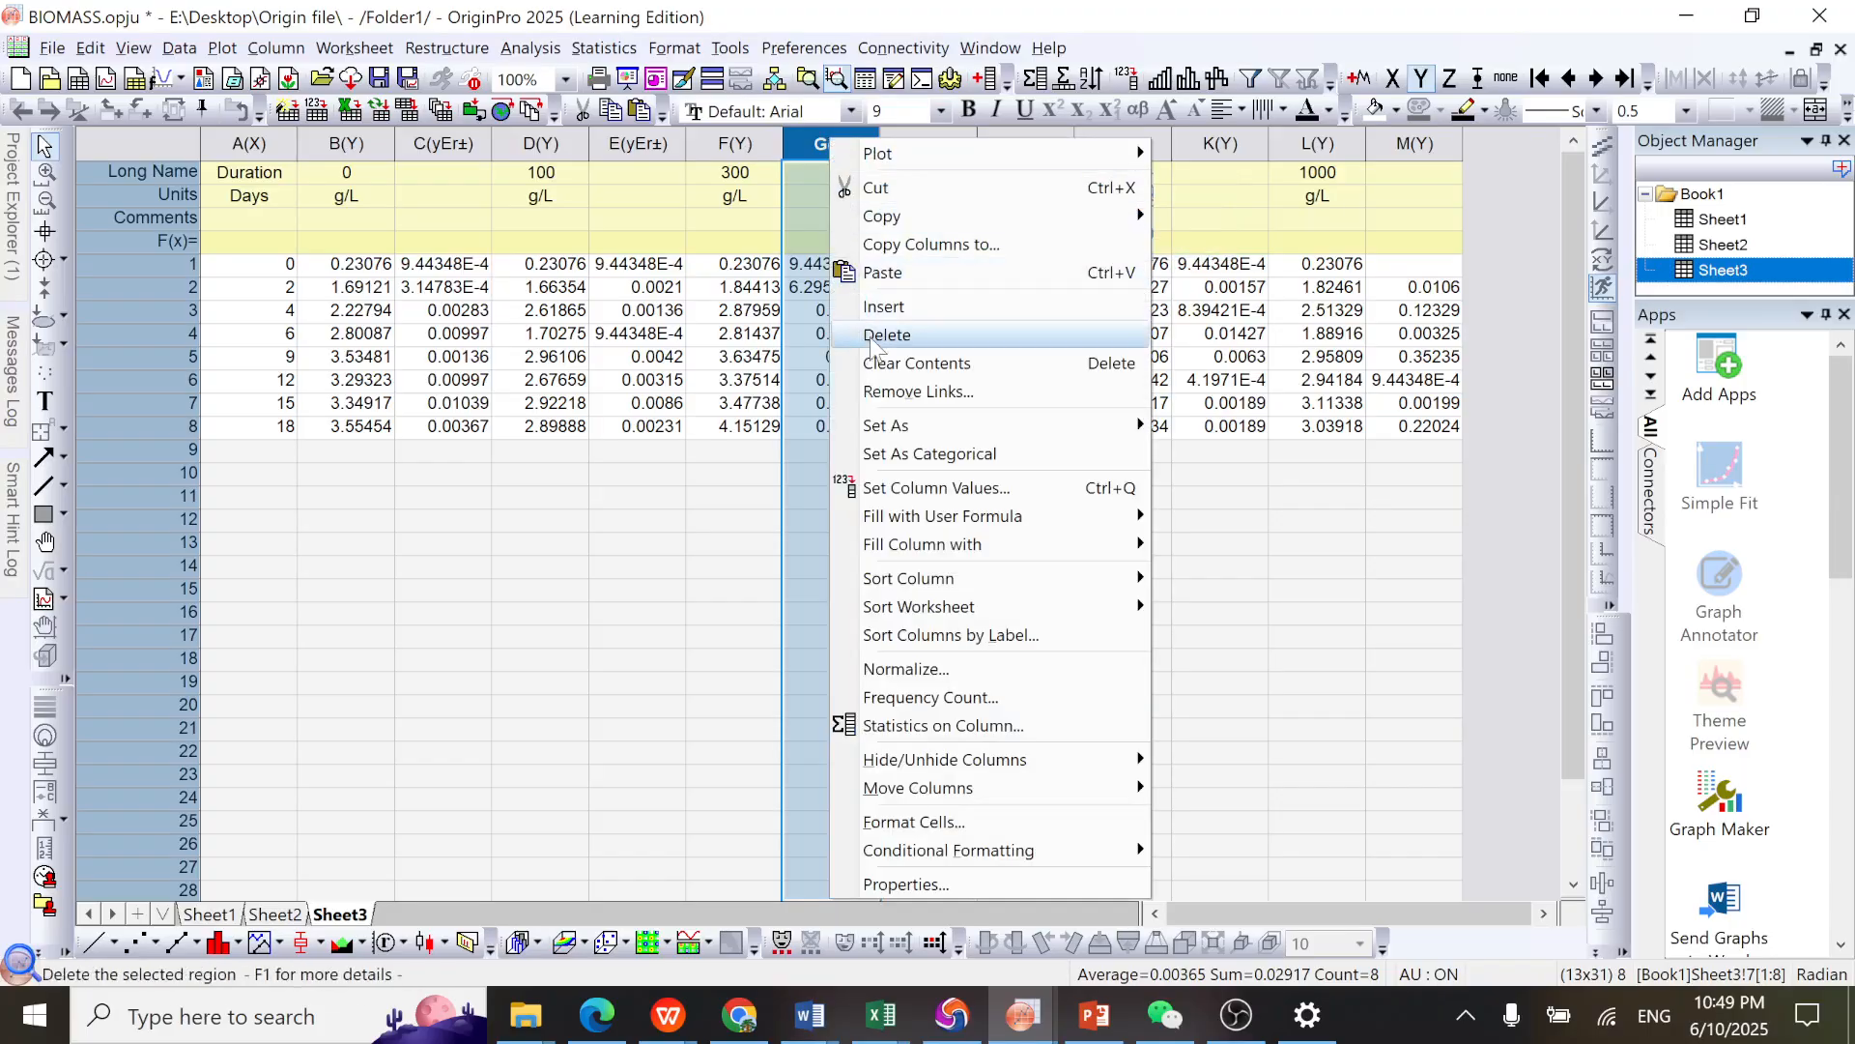
mouse_move(1027, 435)
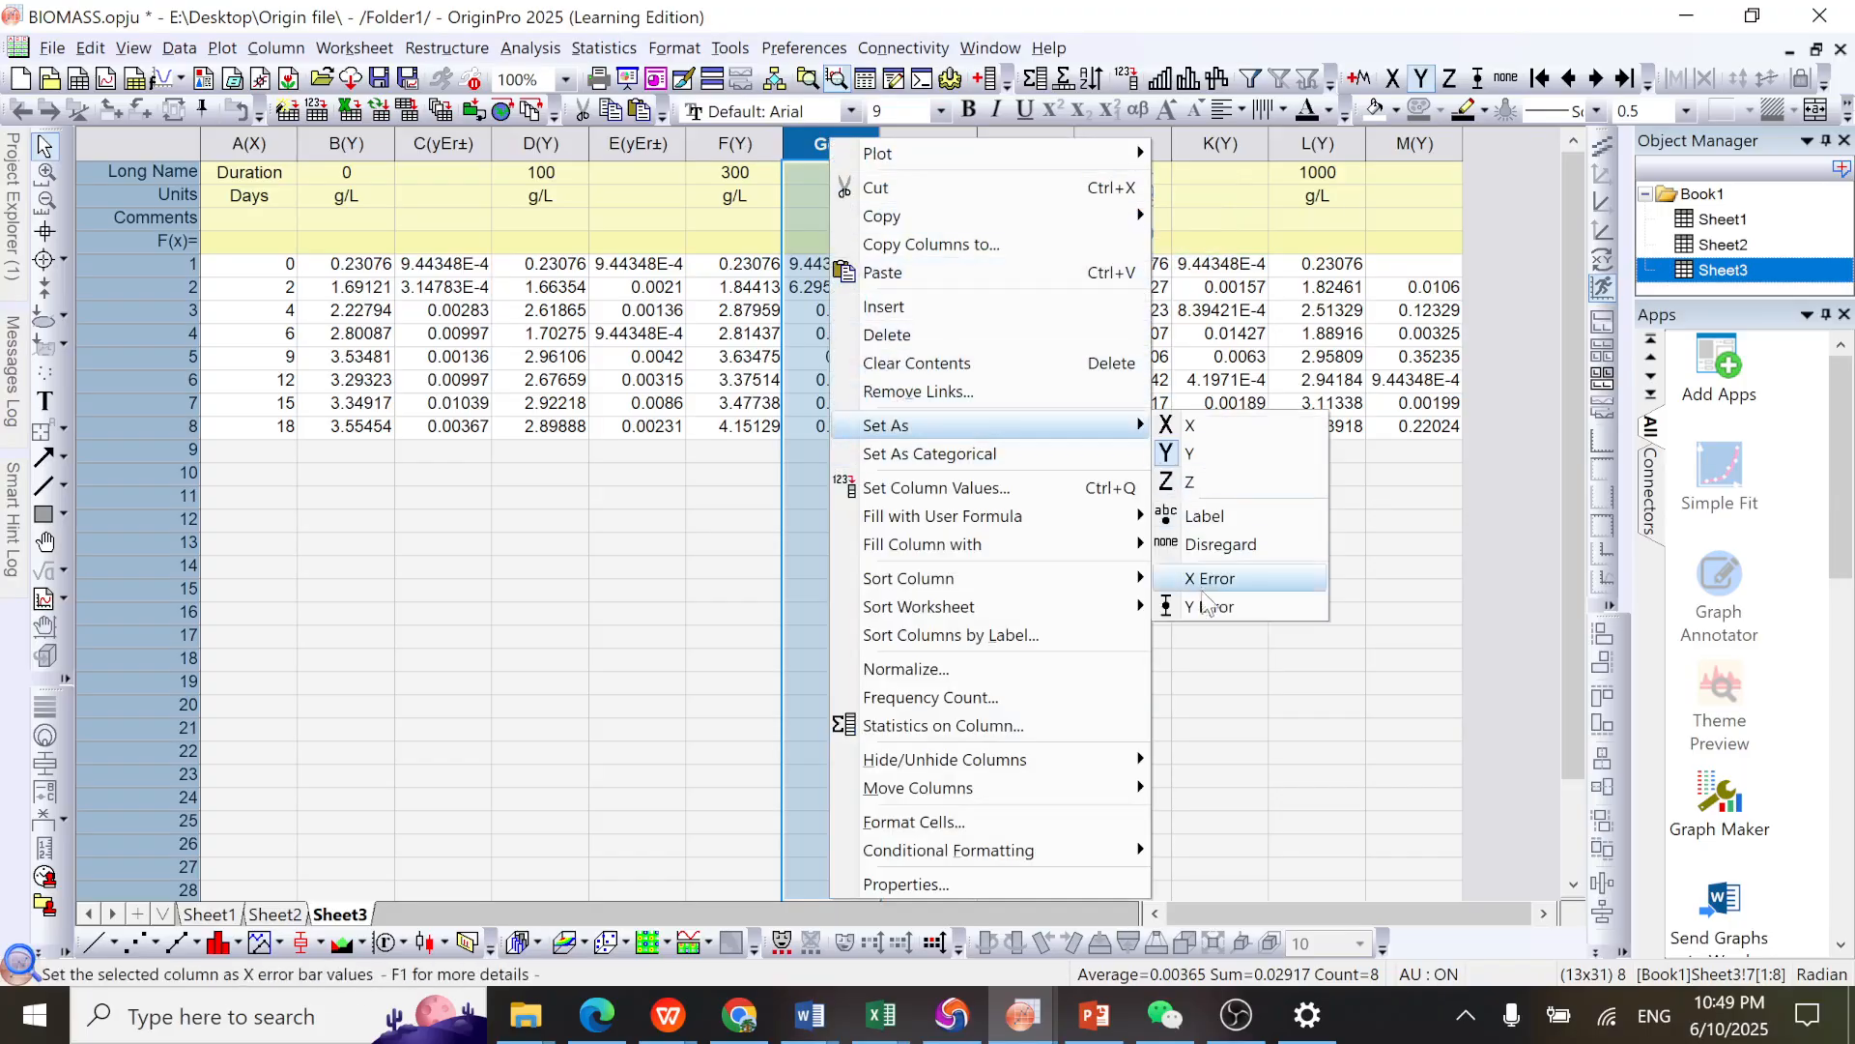
left_click(1210, 607)
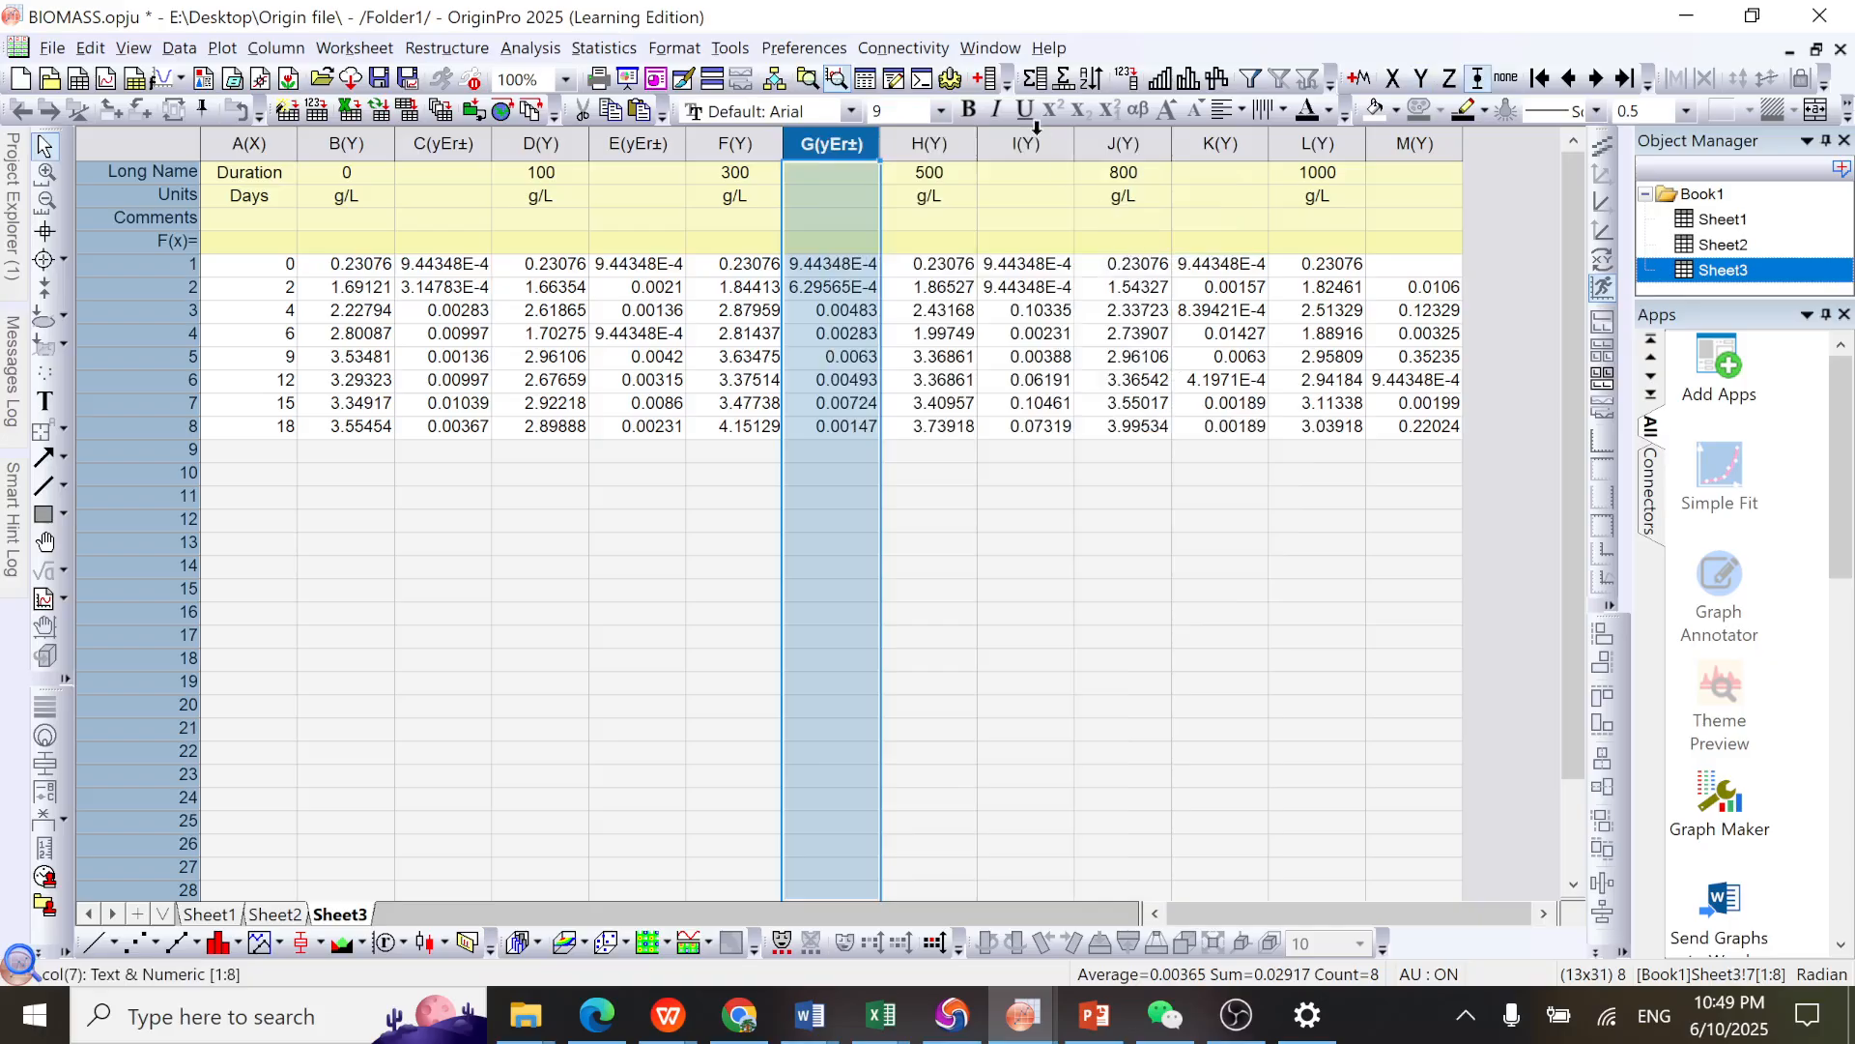
left_click(1017, 142)
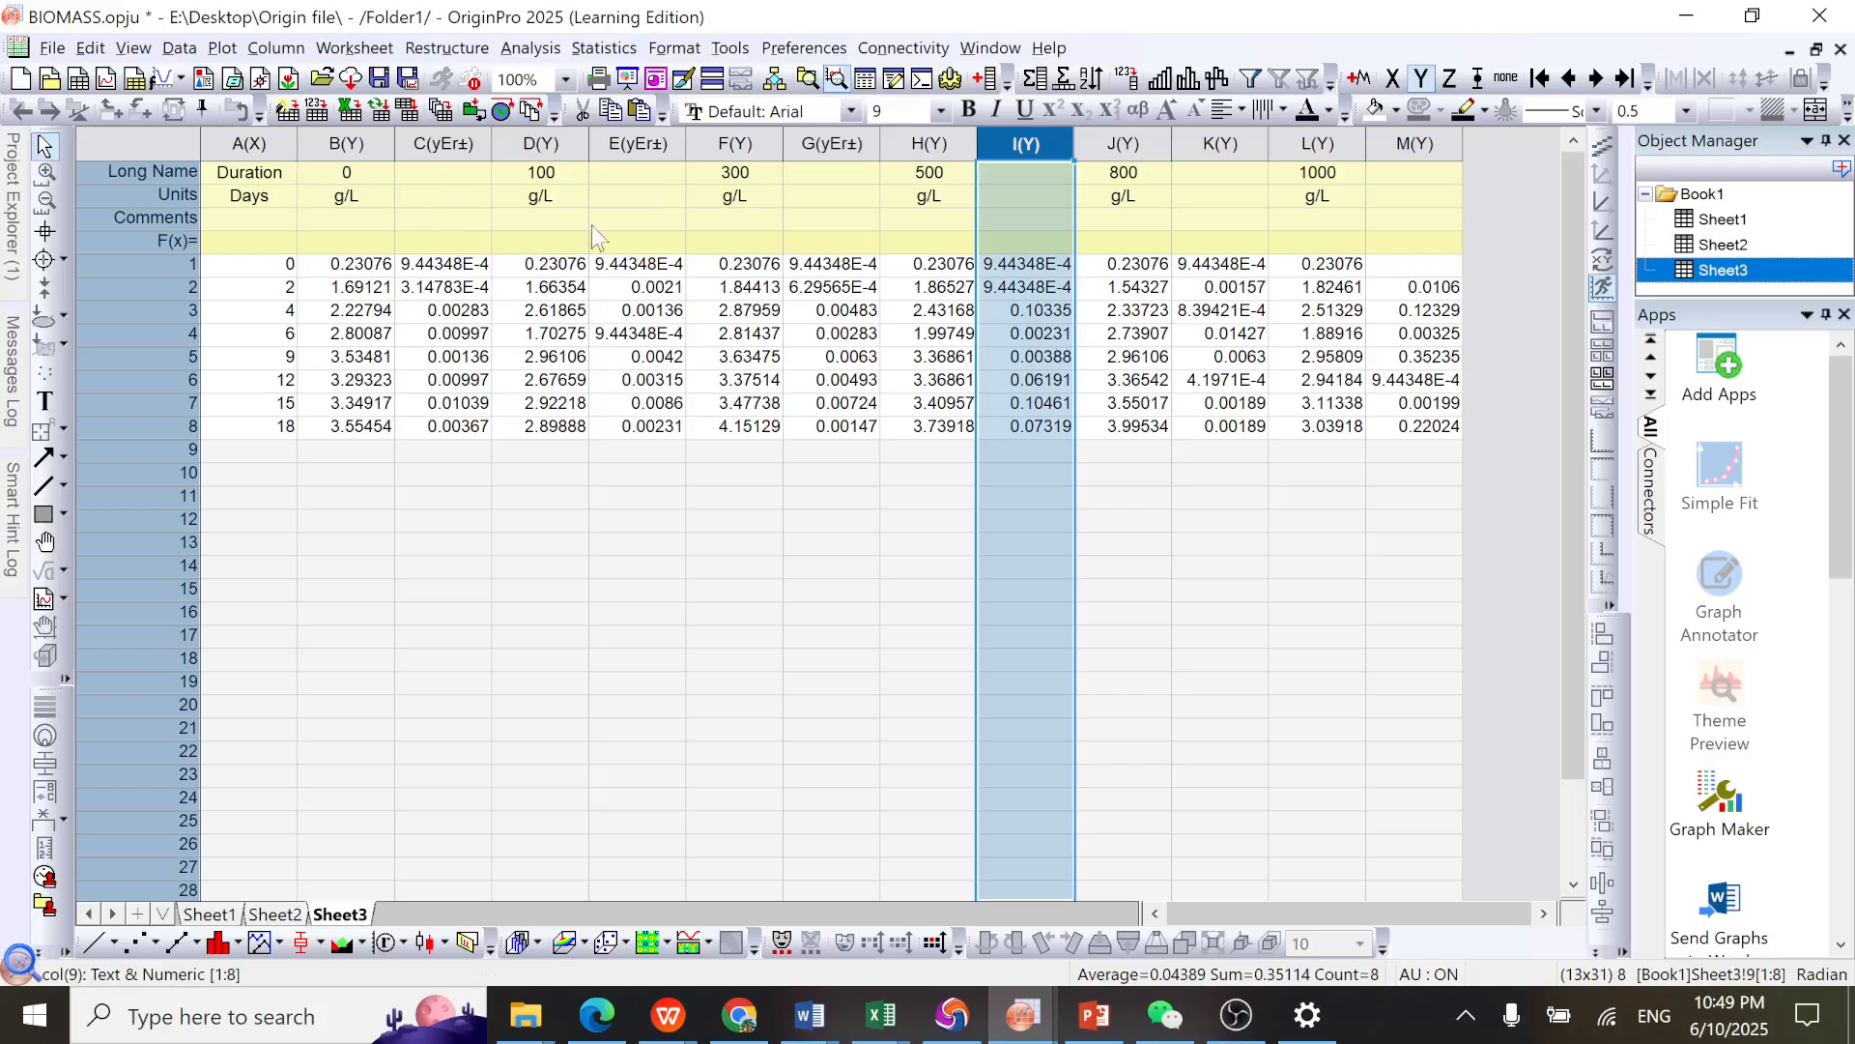
right_click(1024, 145)
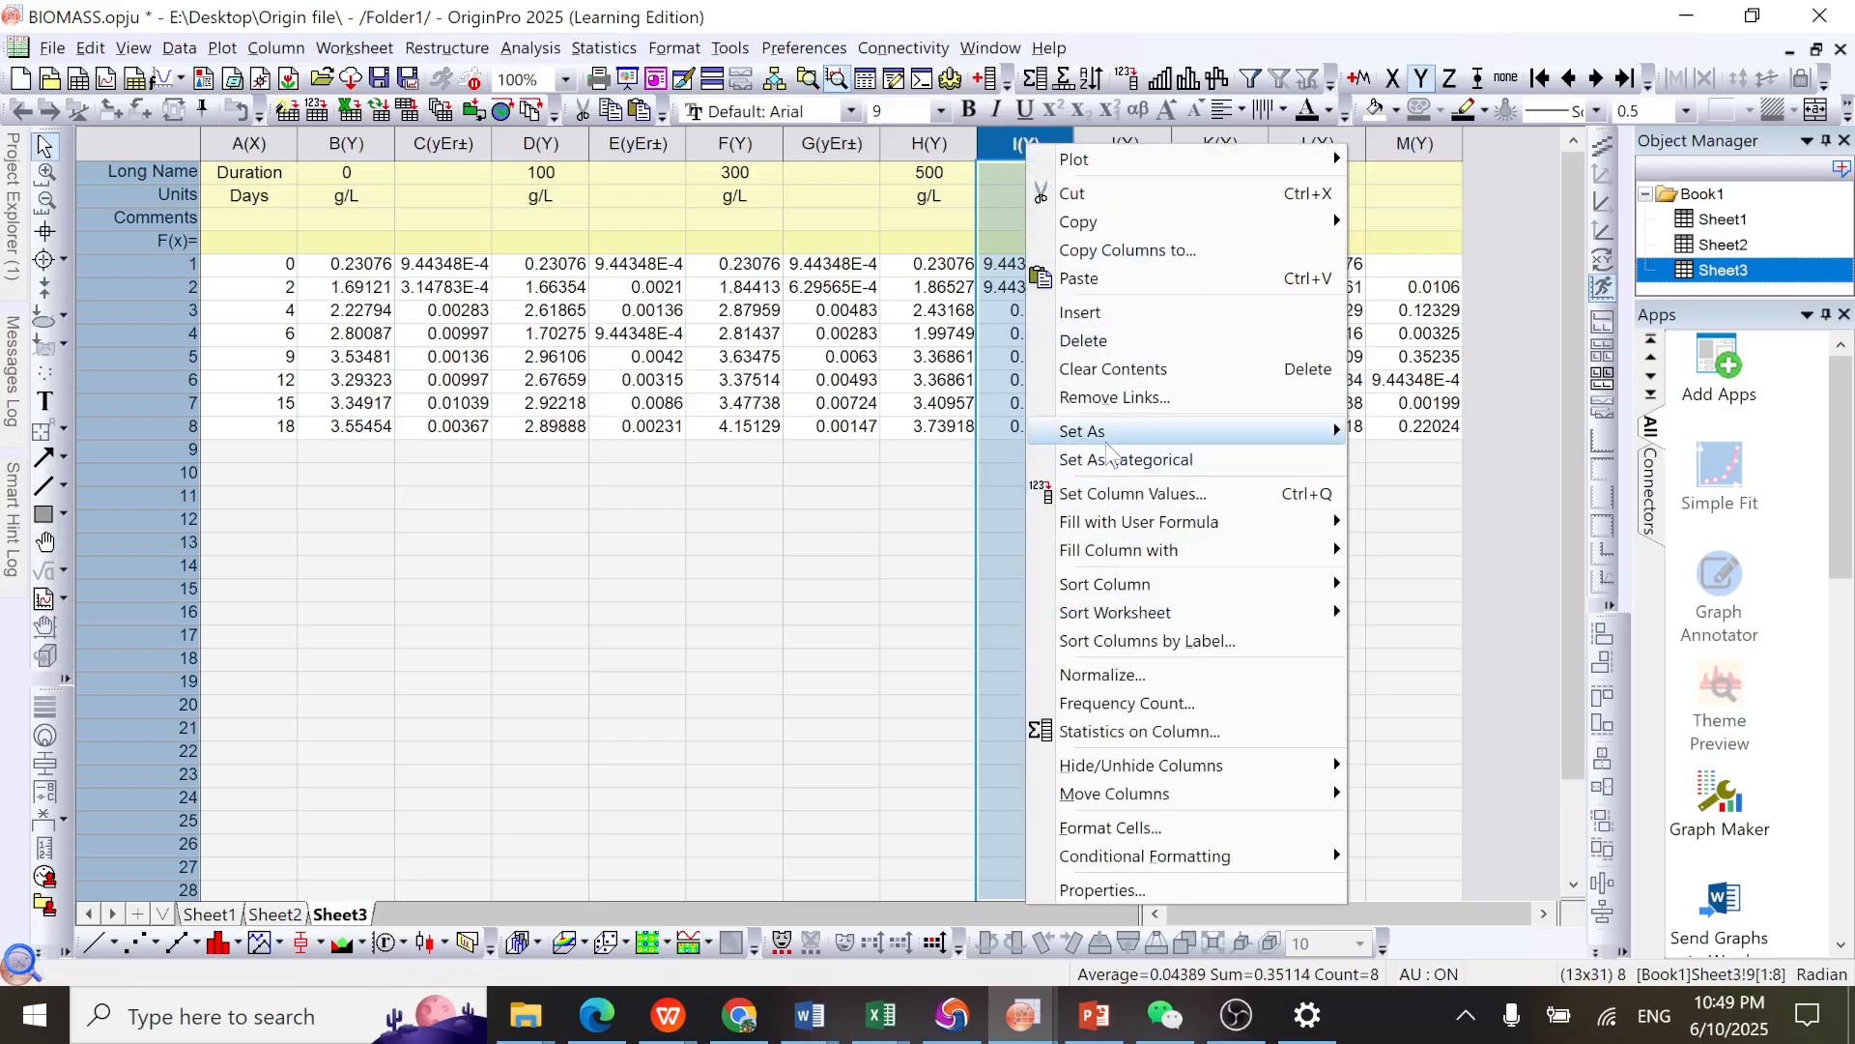
mouse_move(1111, 435)
left_click(1441, 611)
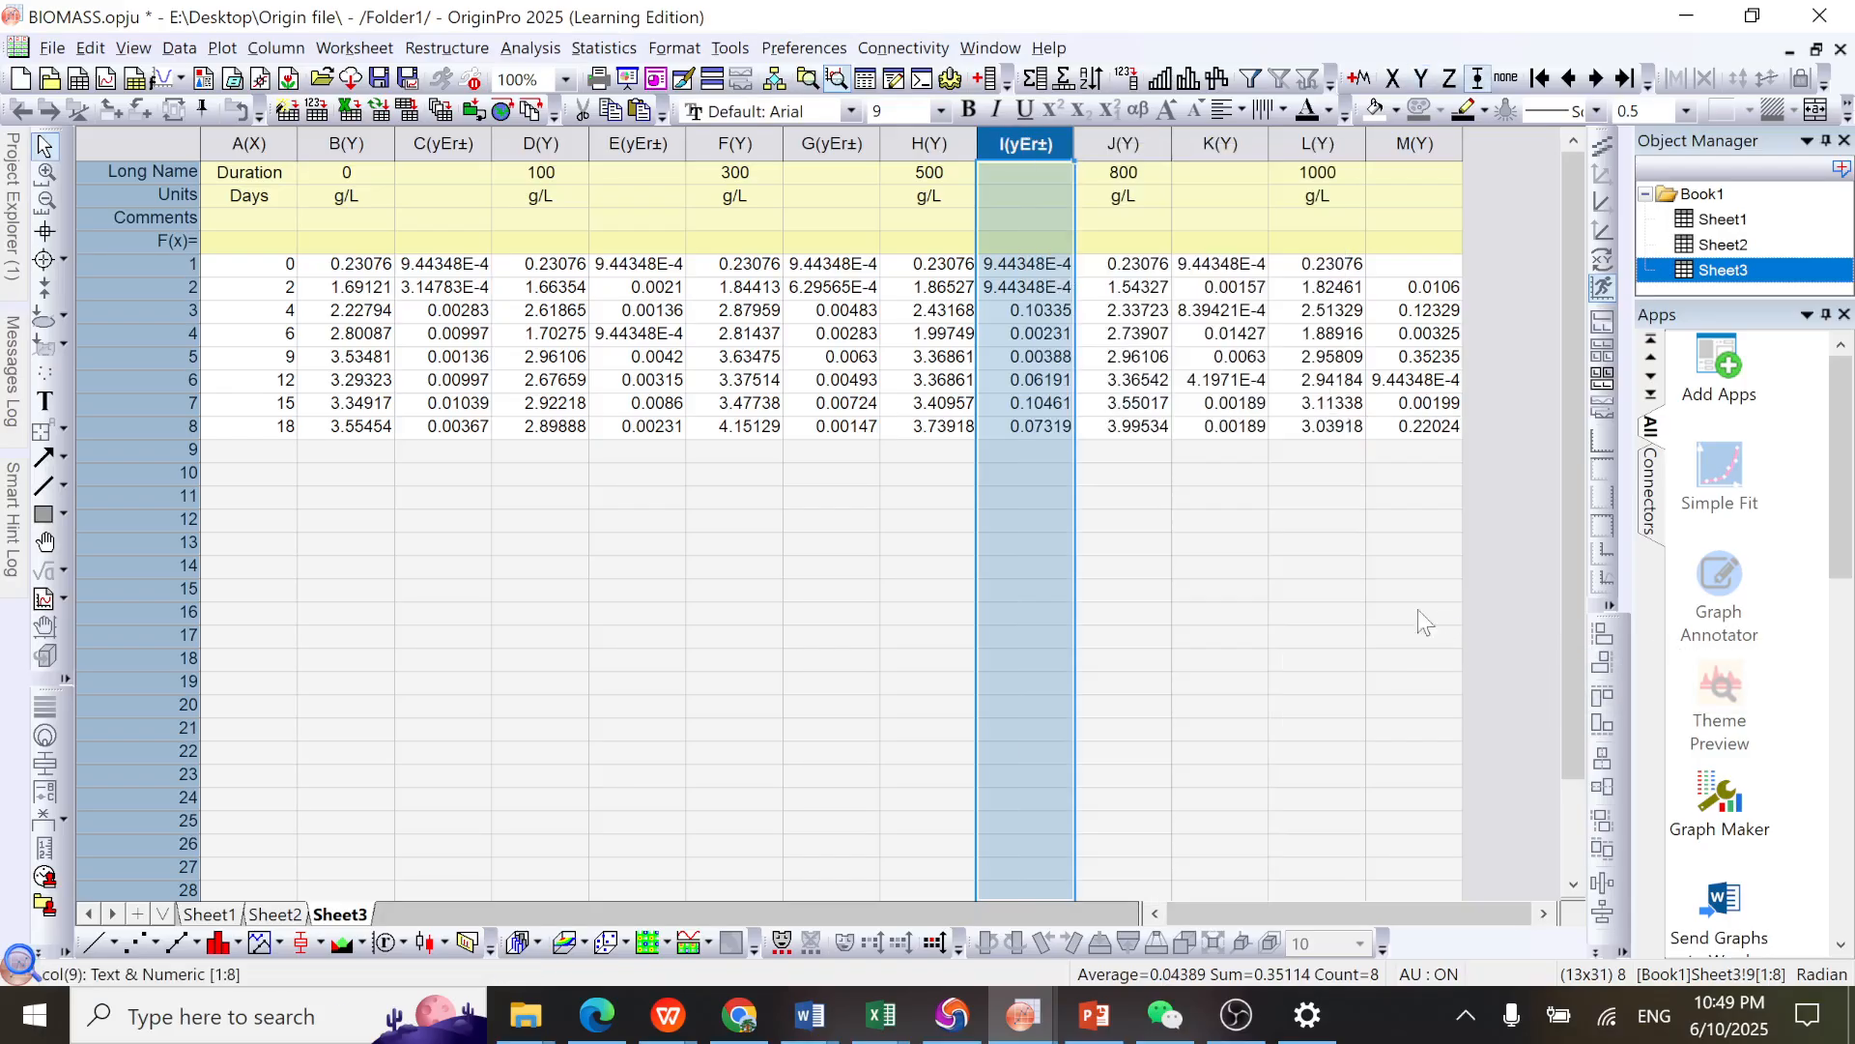
Step: Set columns K and M of Sheet3 as Y Error columns
left_click(1208, 142)
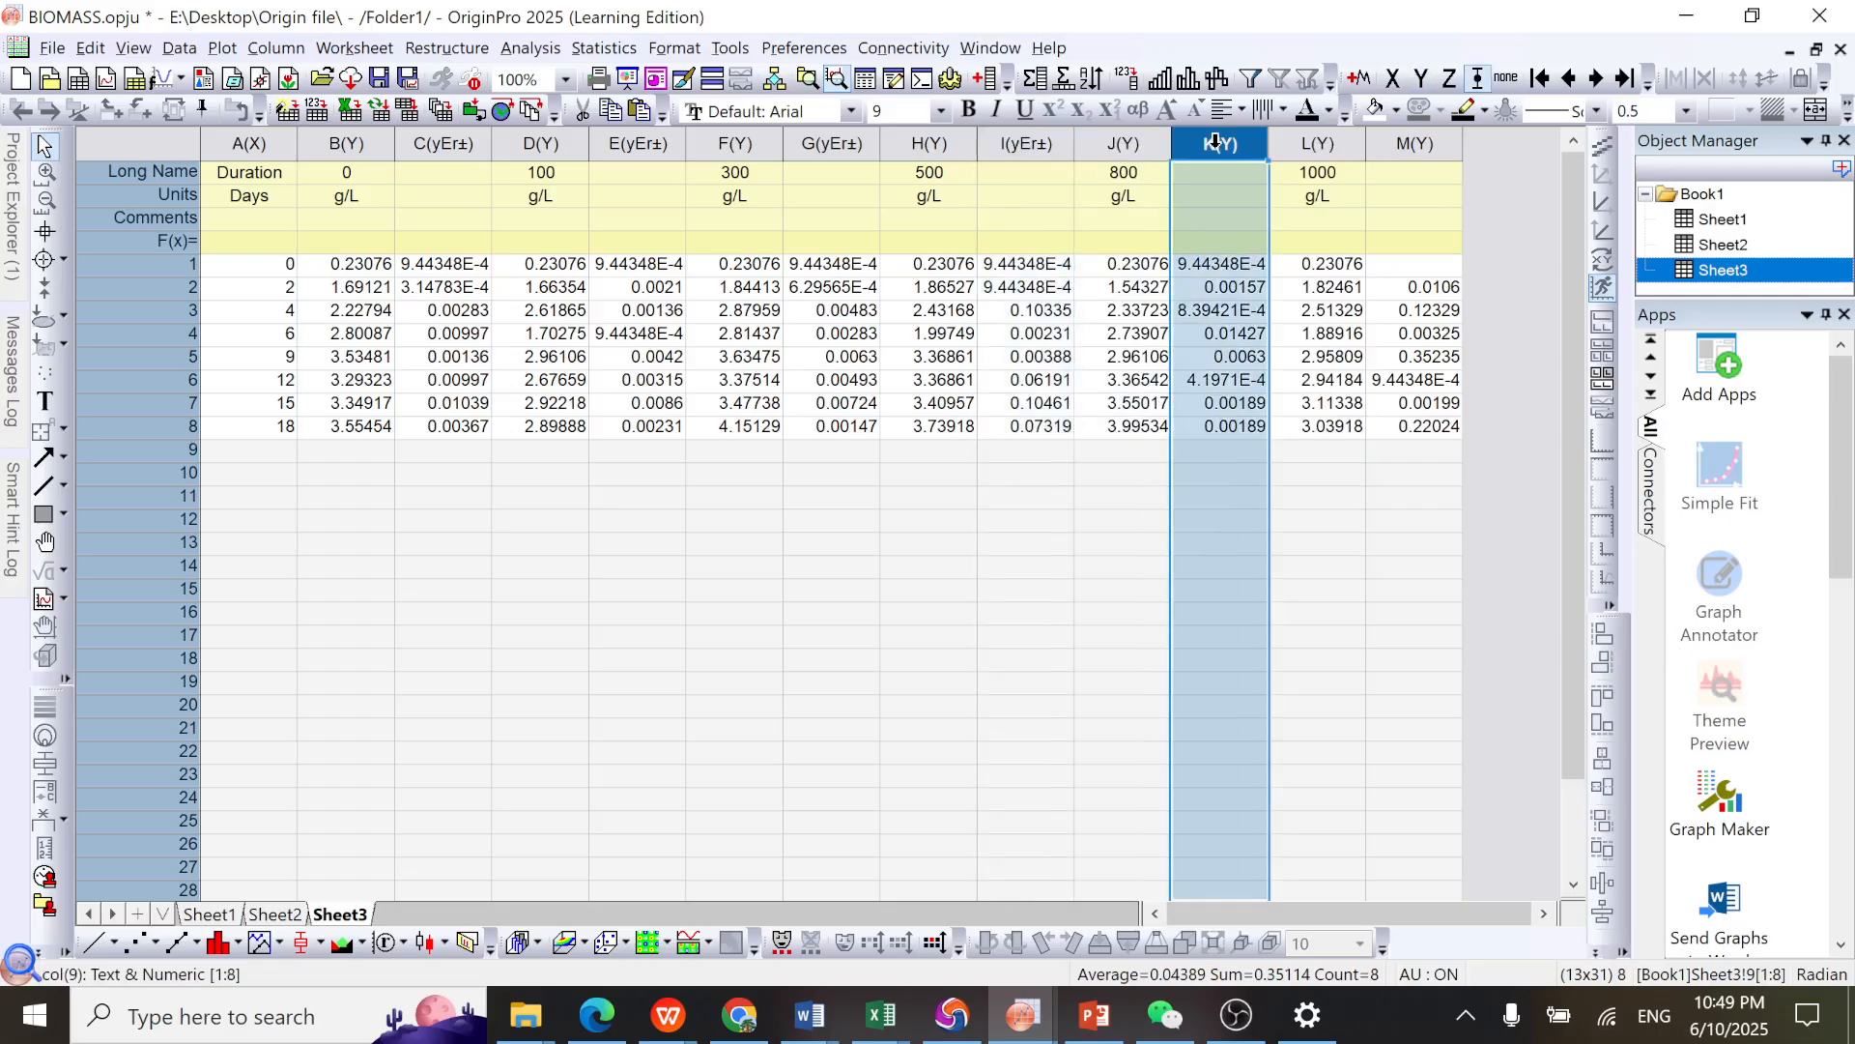
left_click(1429, 232)
left_click(1390, 481)
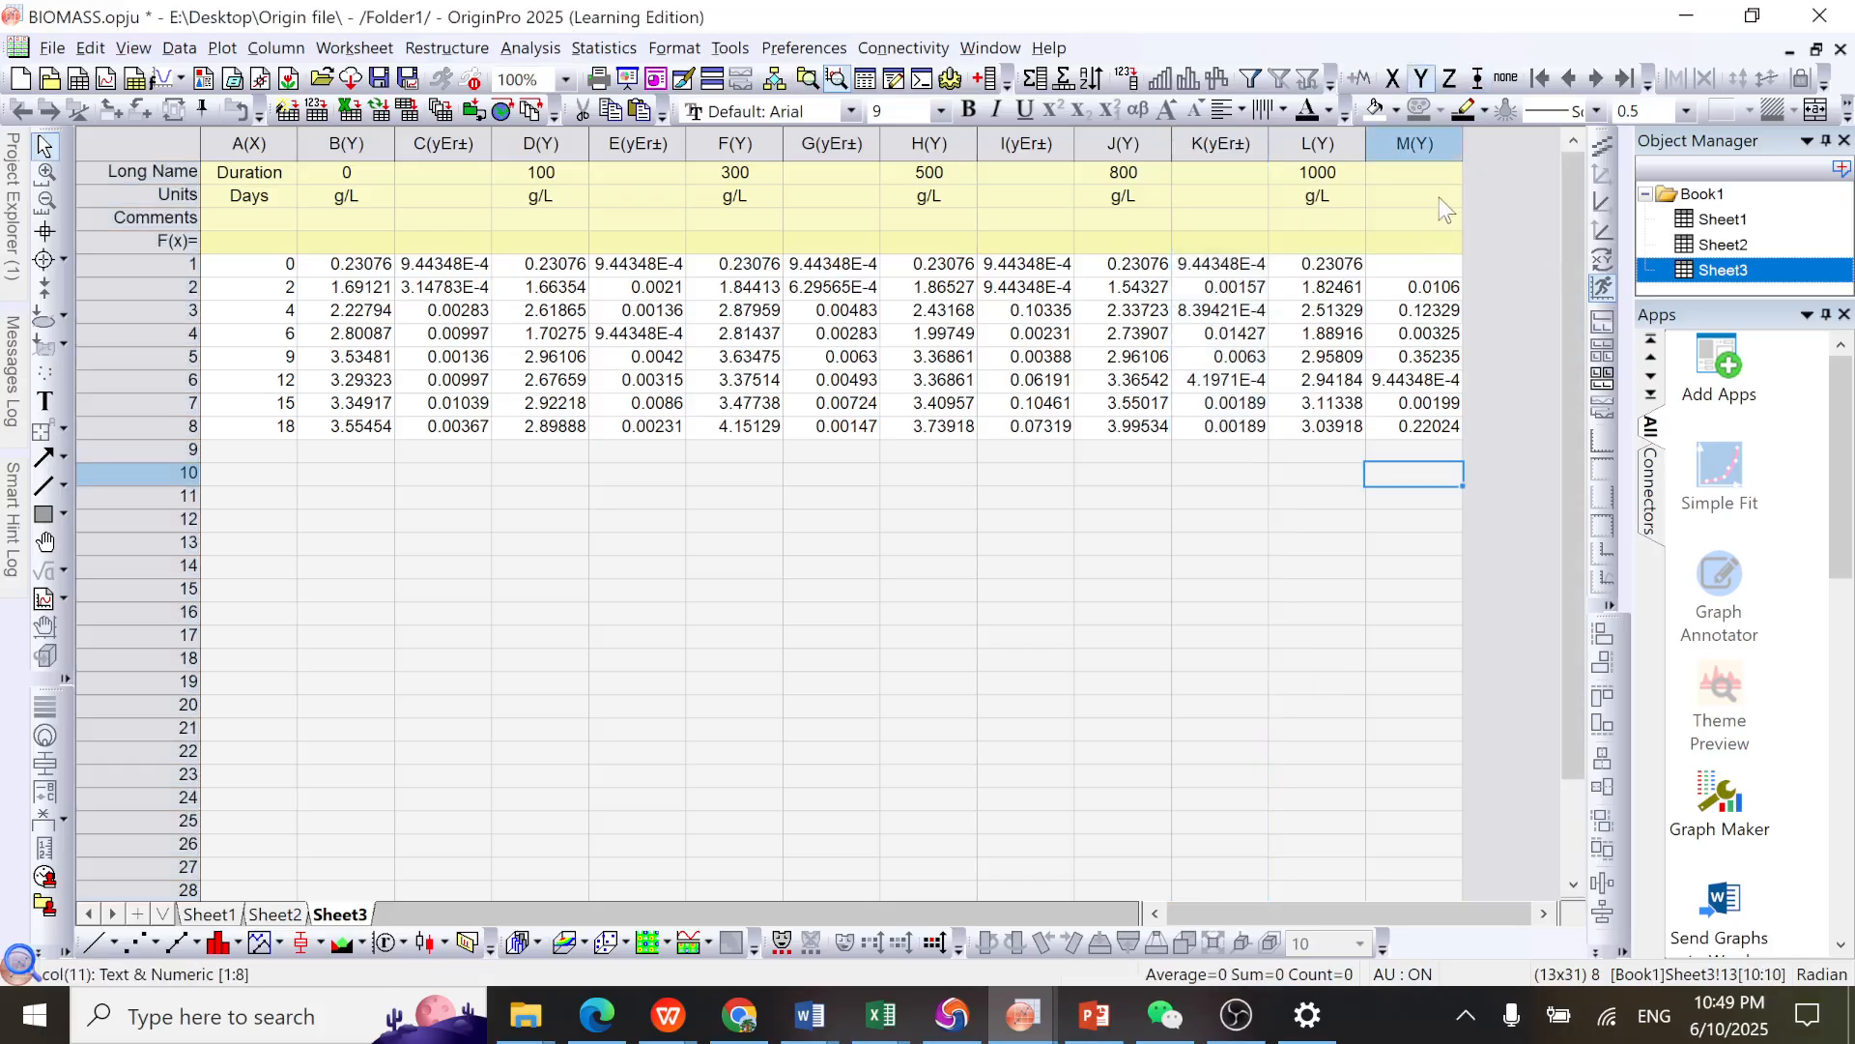
left_click(1409, 145)
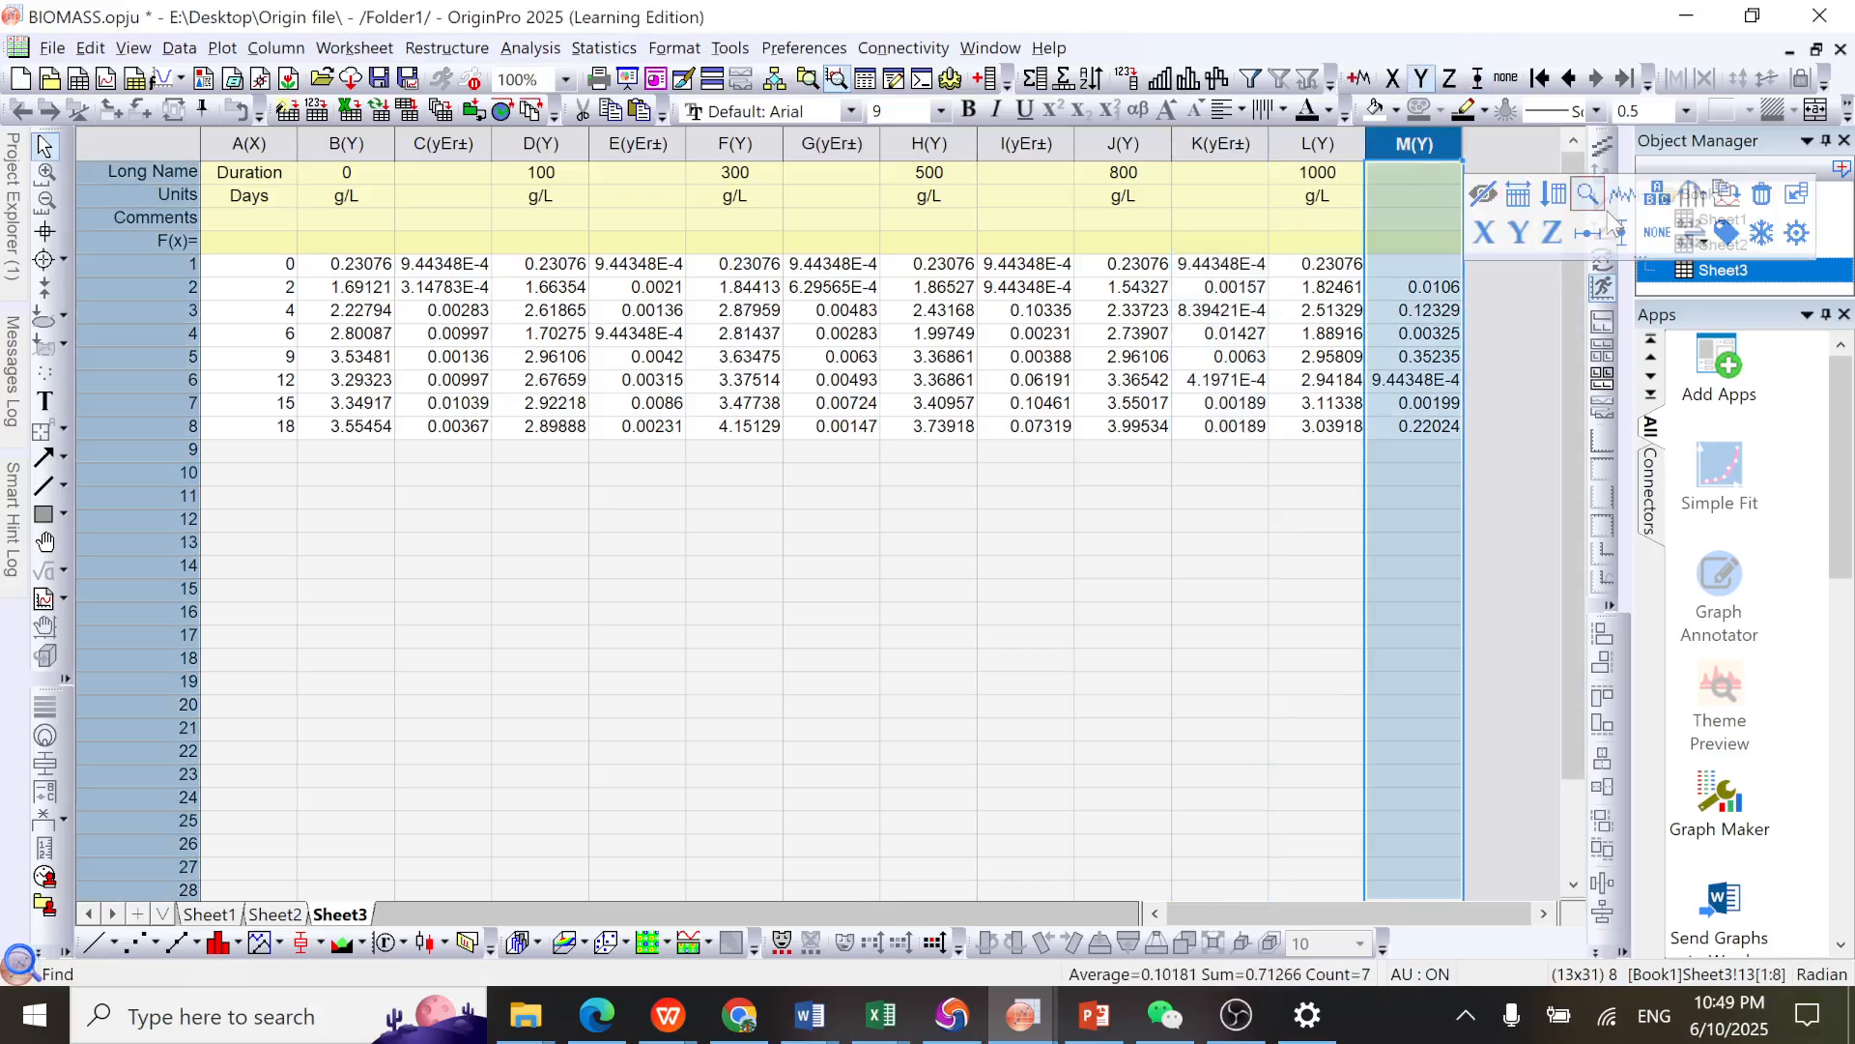
left_click(1146, 561)
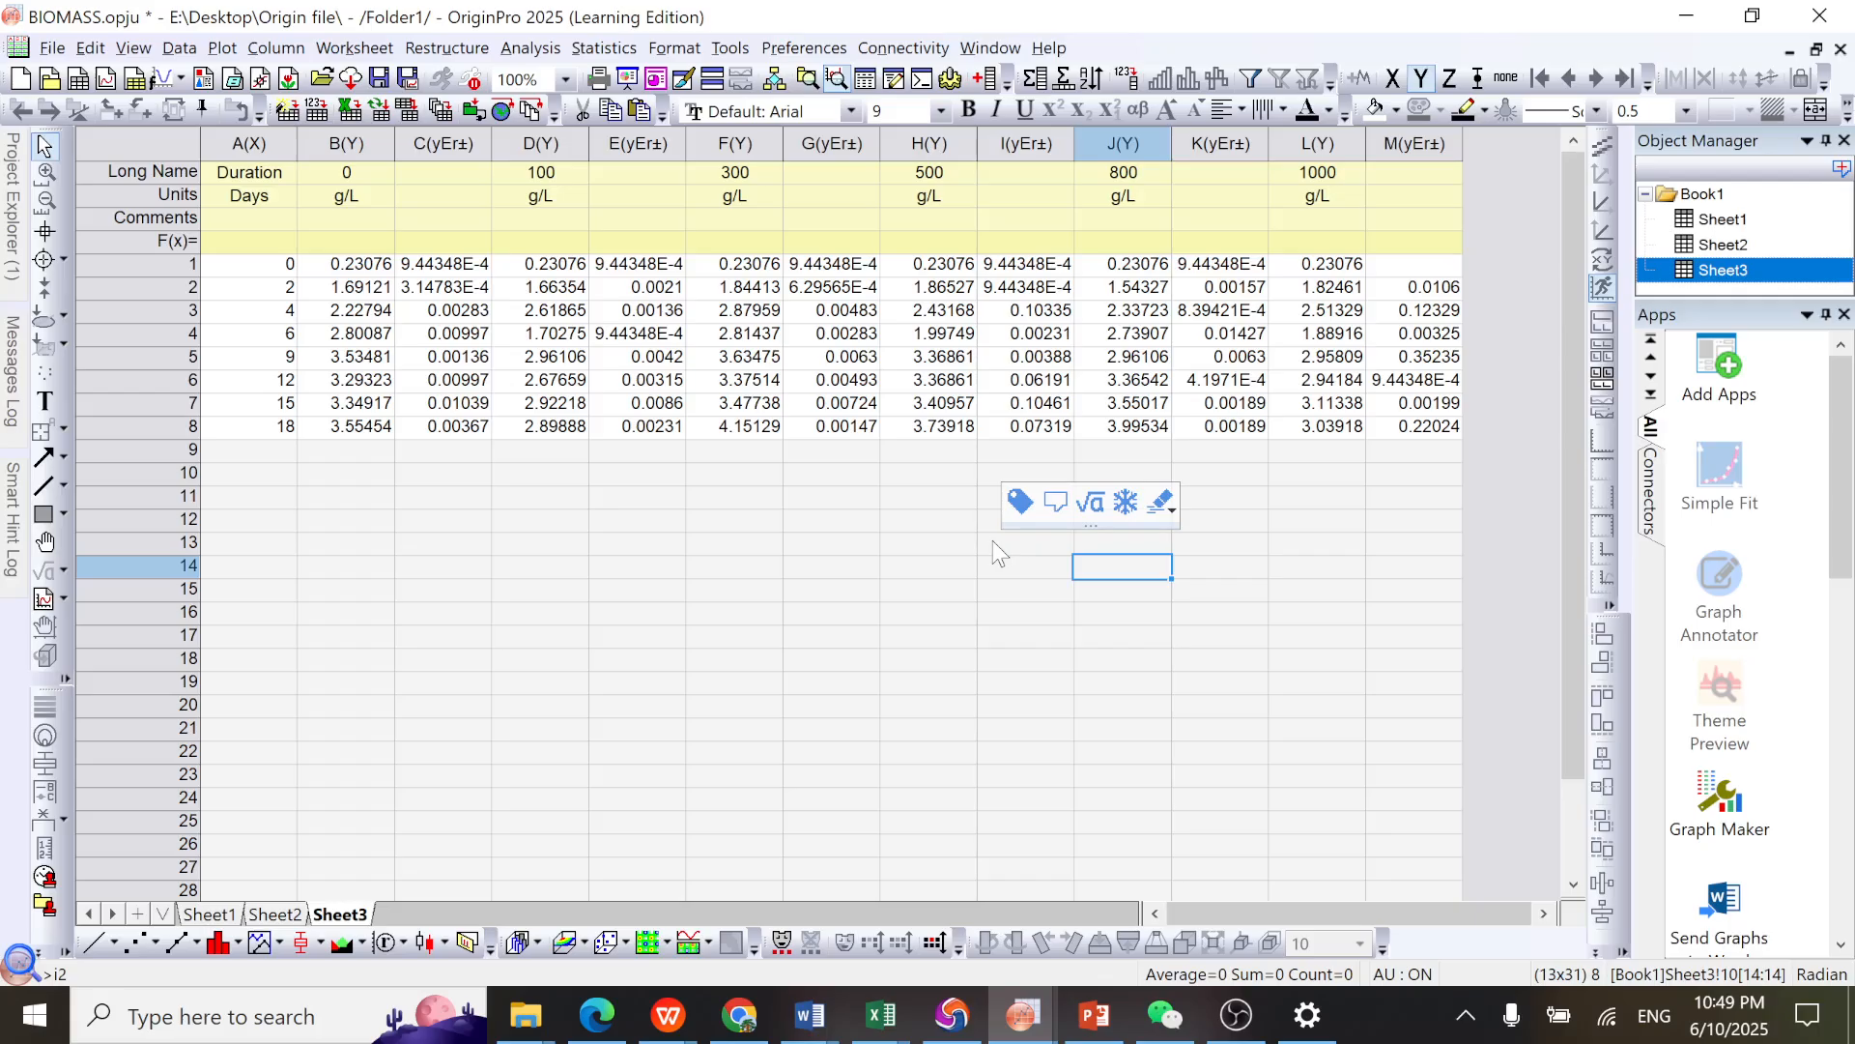
left_click(890, 585)
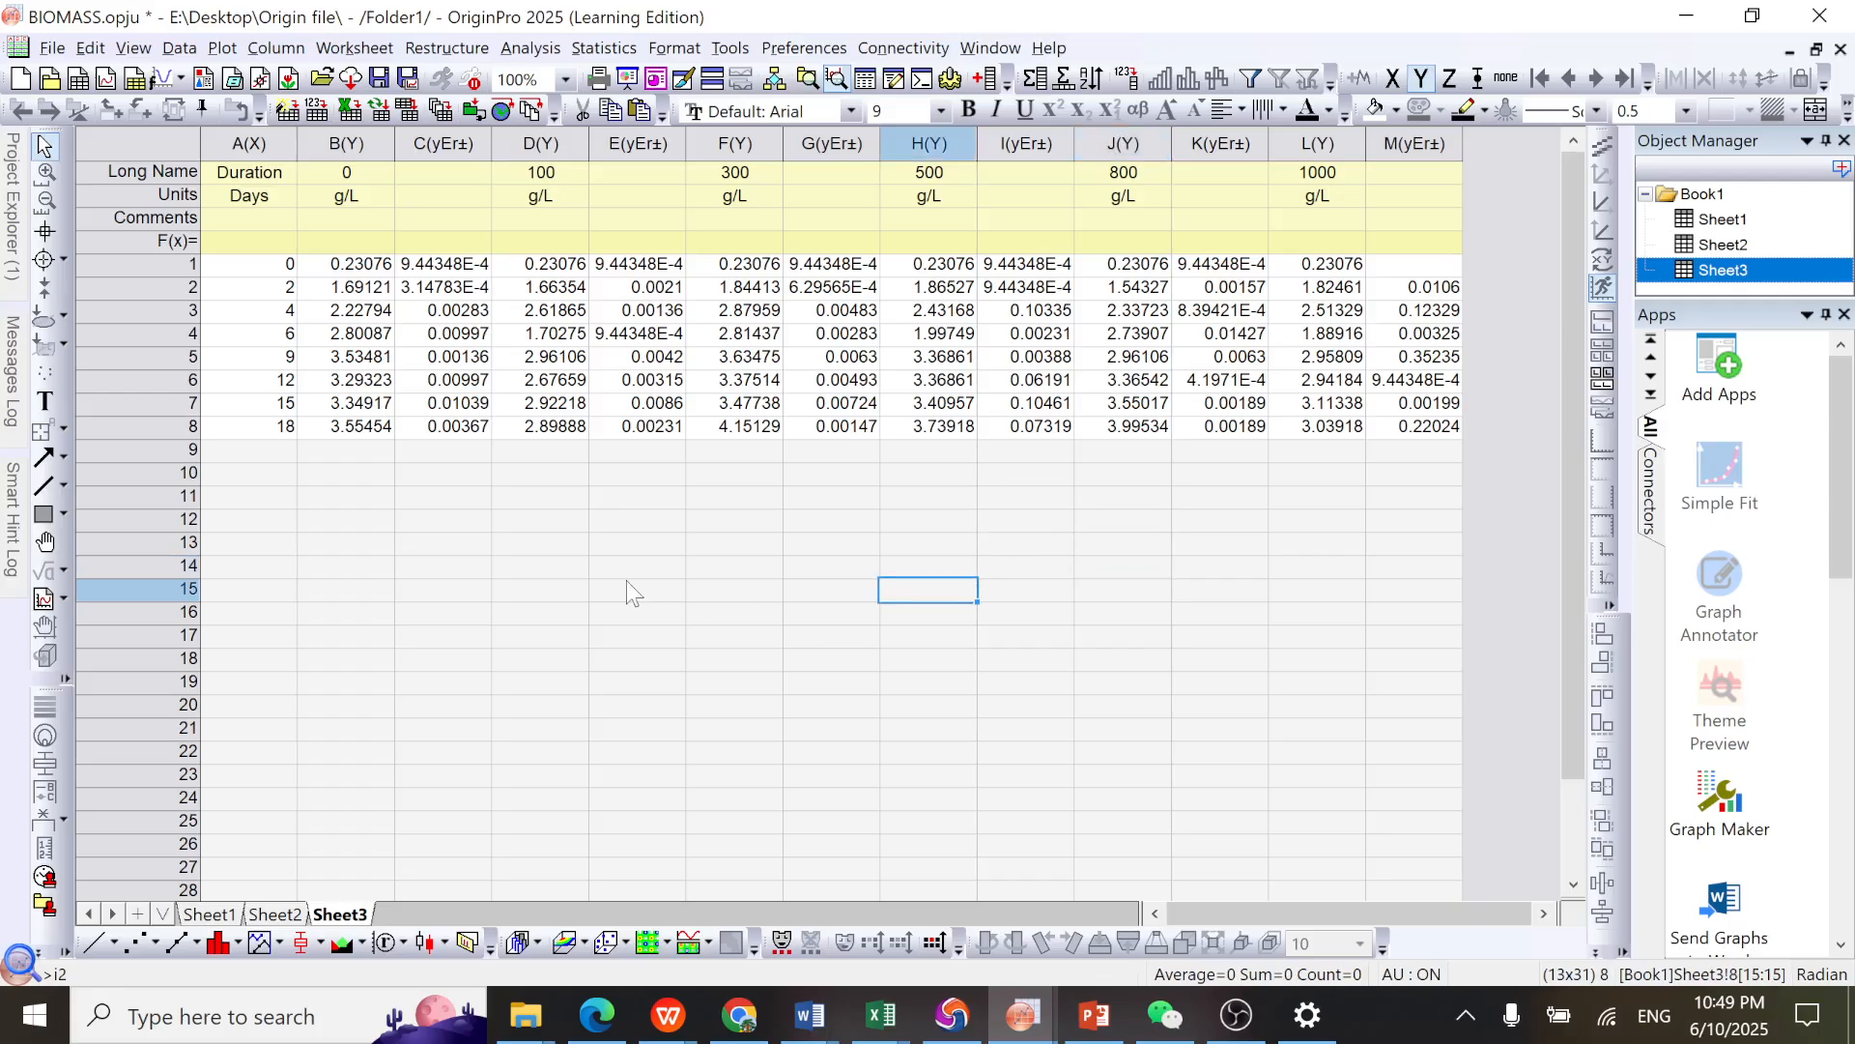
Step: Plot the data in rows 1 to 8 of columns A through M as a Line + Symbol graph
left_click_drag(1462, 436, 166, 60)
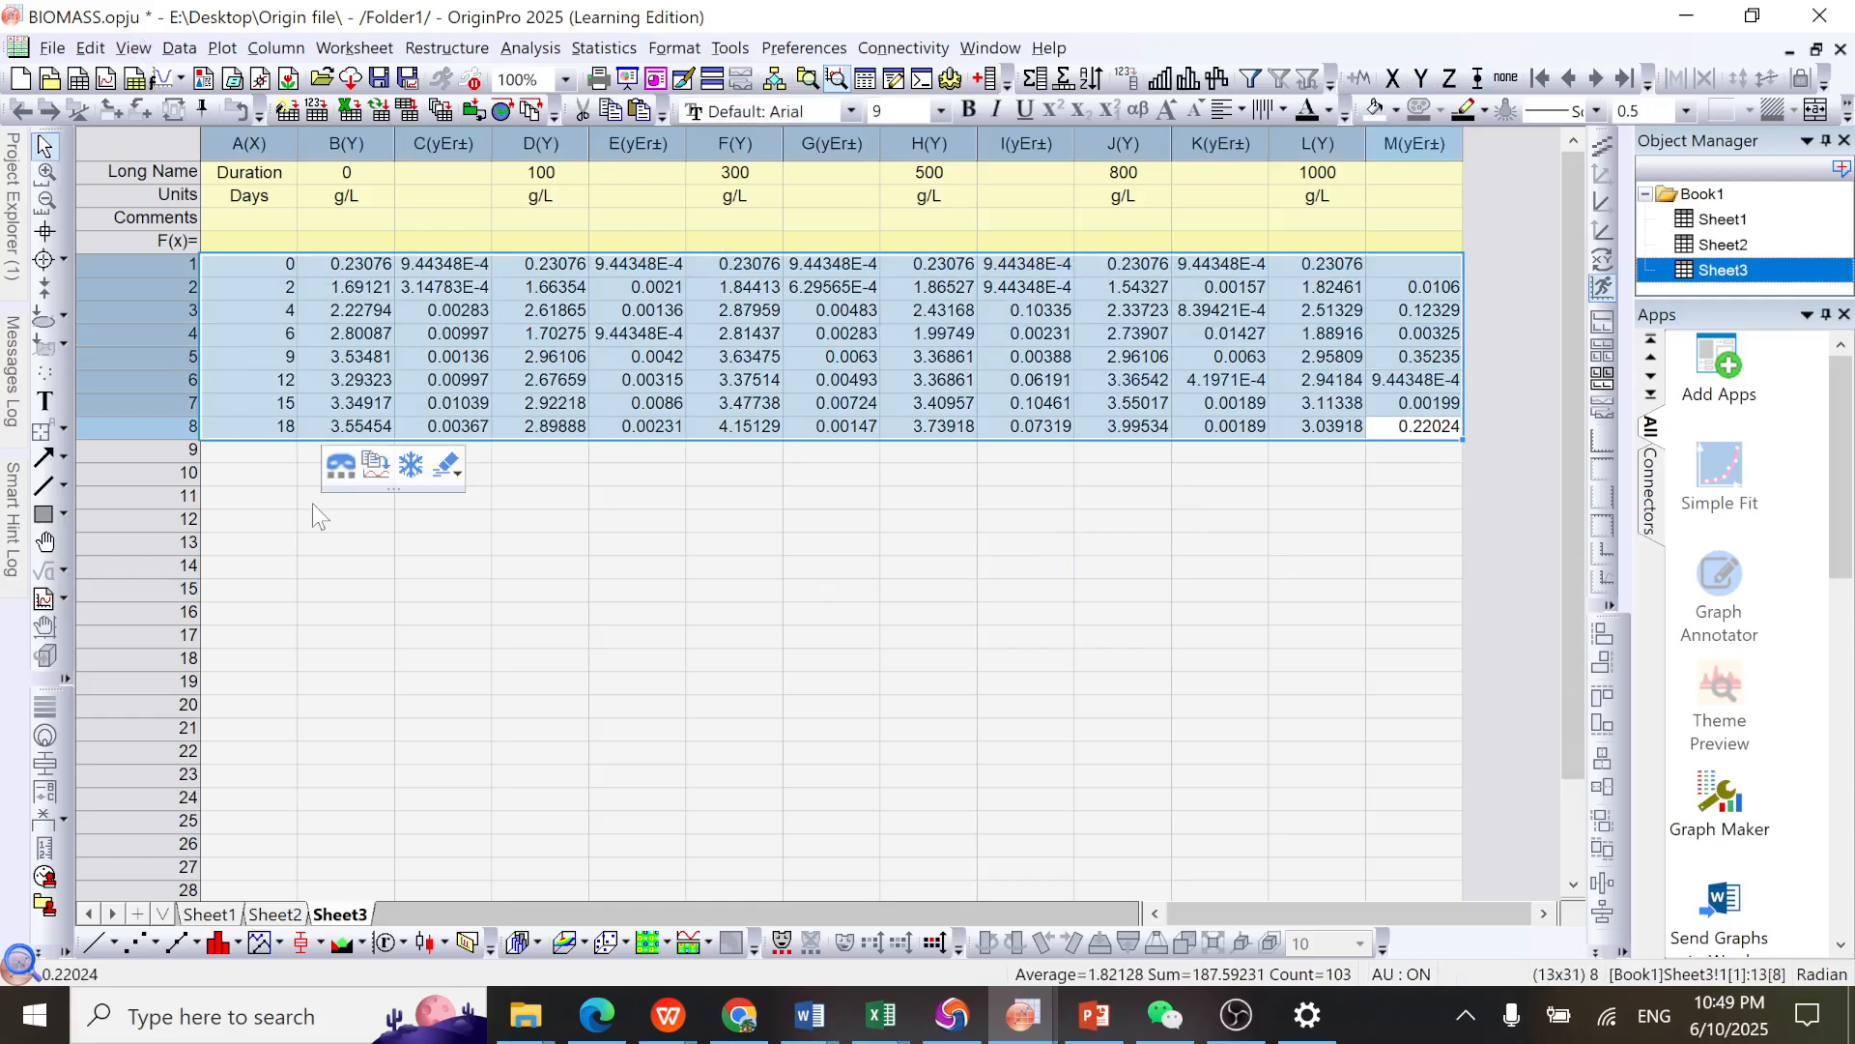
left_click(223, 48)
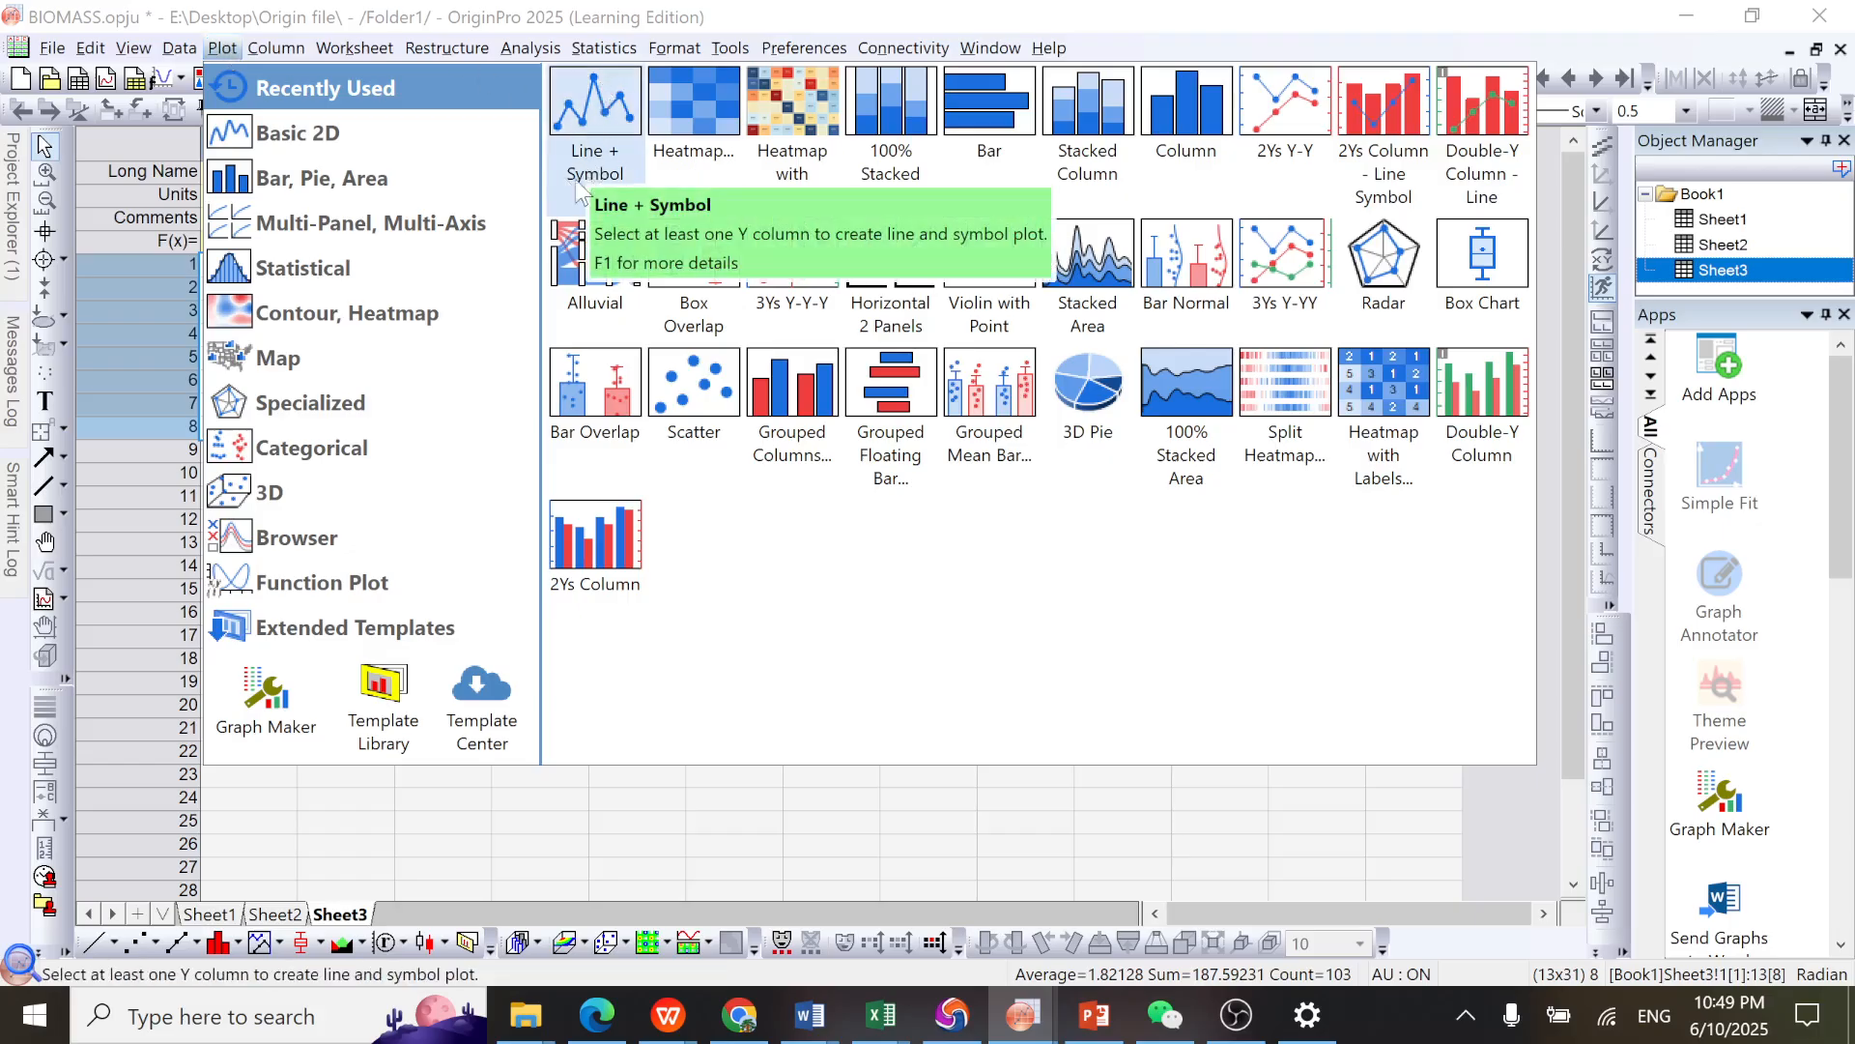
left_click(610, 114)
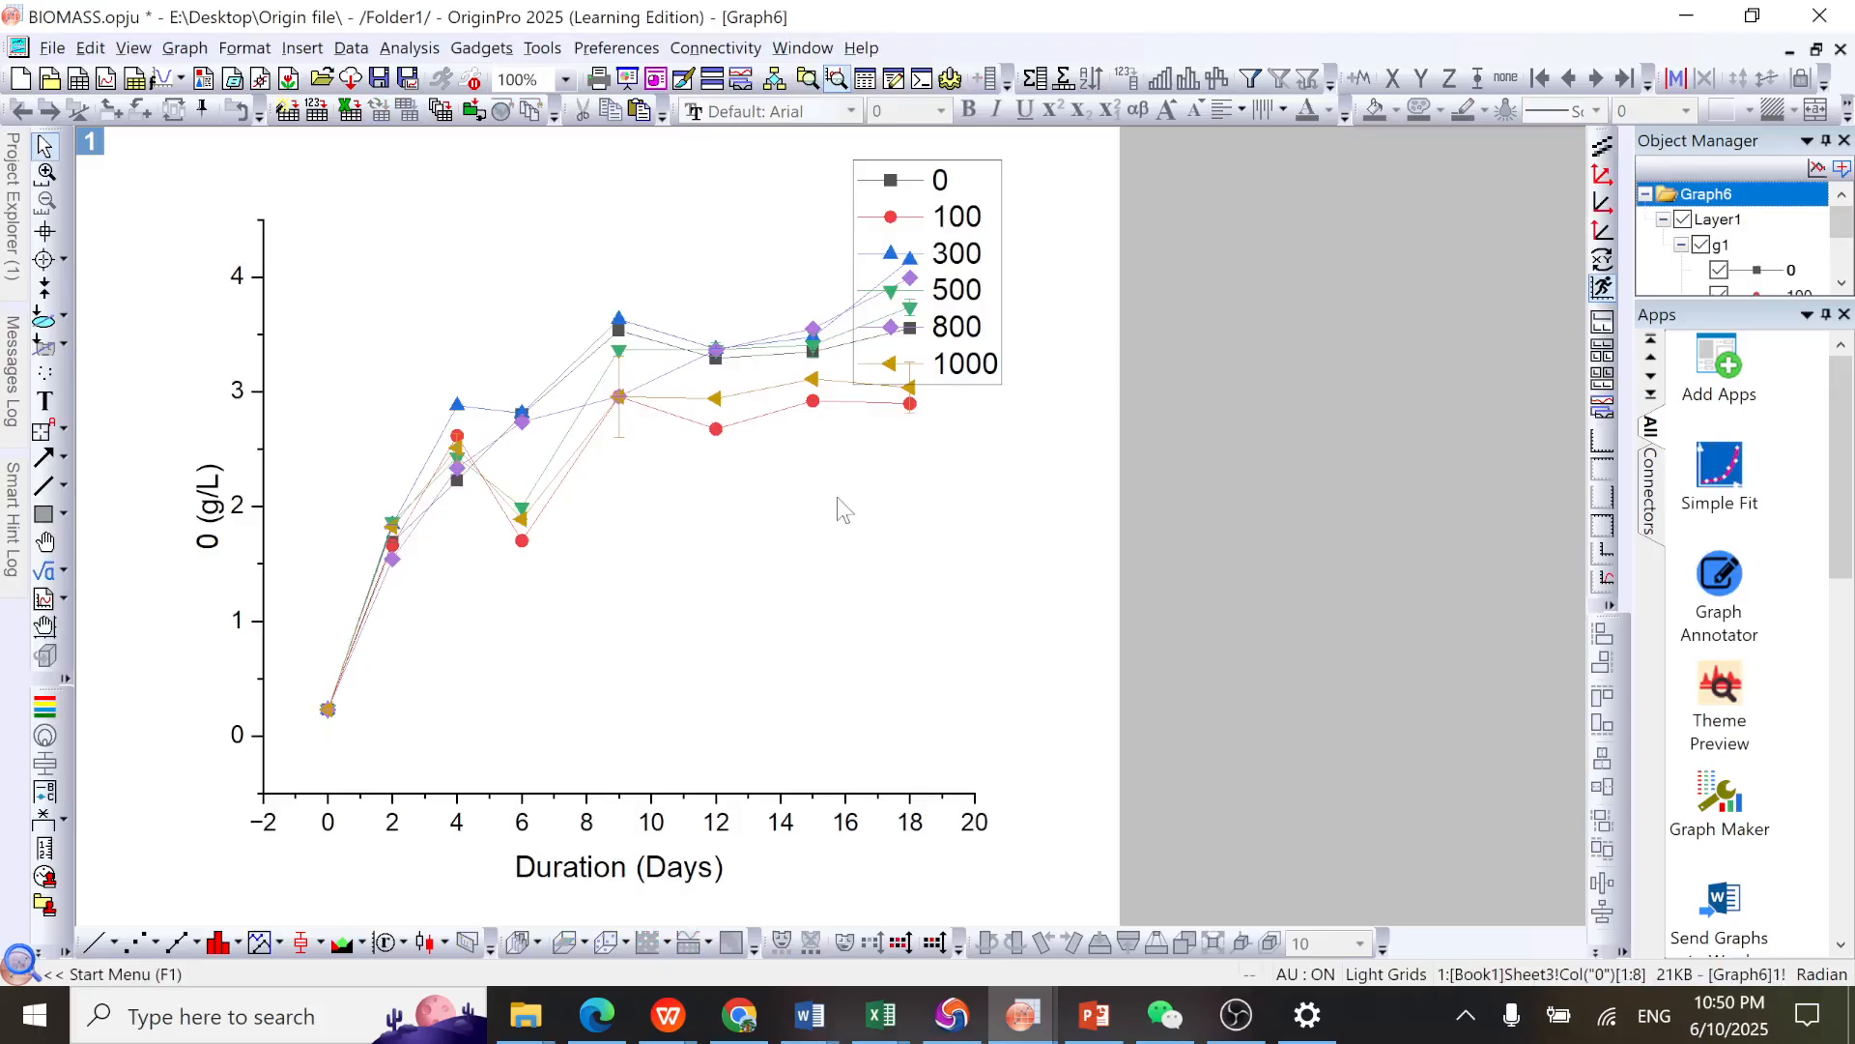
Step: Move the legend into the empty upper-left area of the plot, clear of the curves, and reduce its text to size 19
left_click(997, 282)
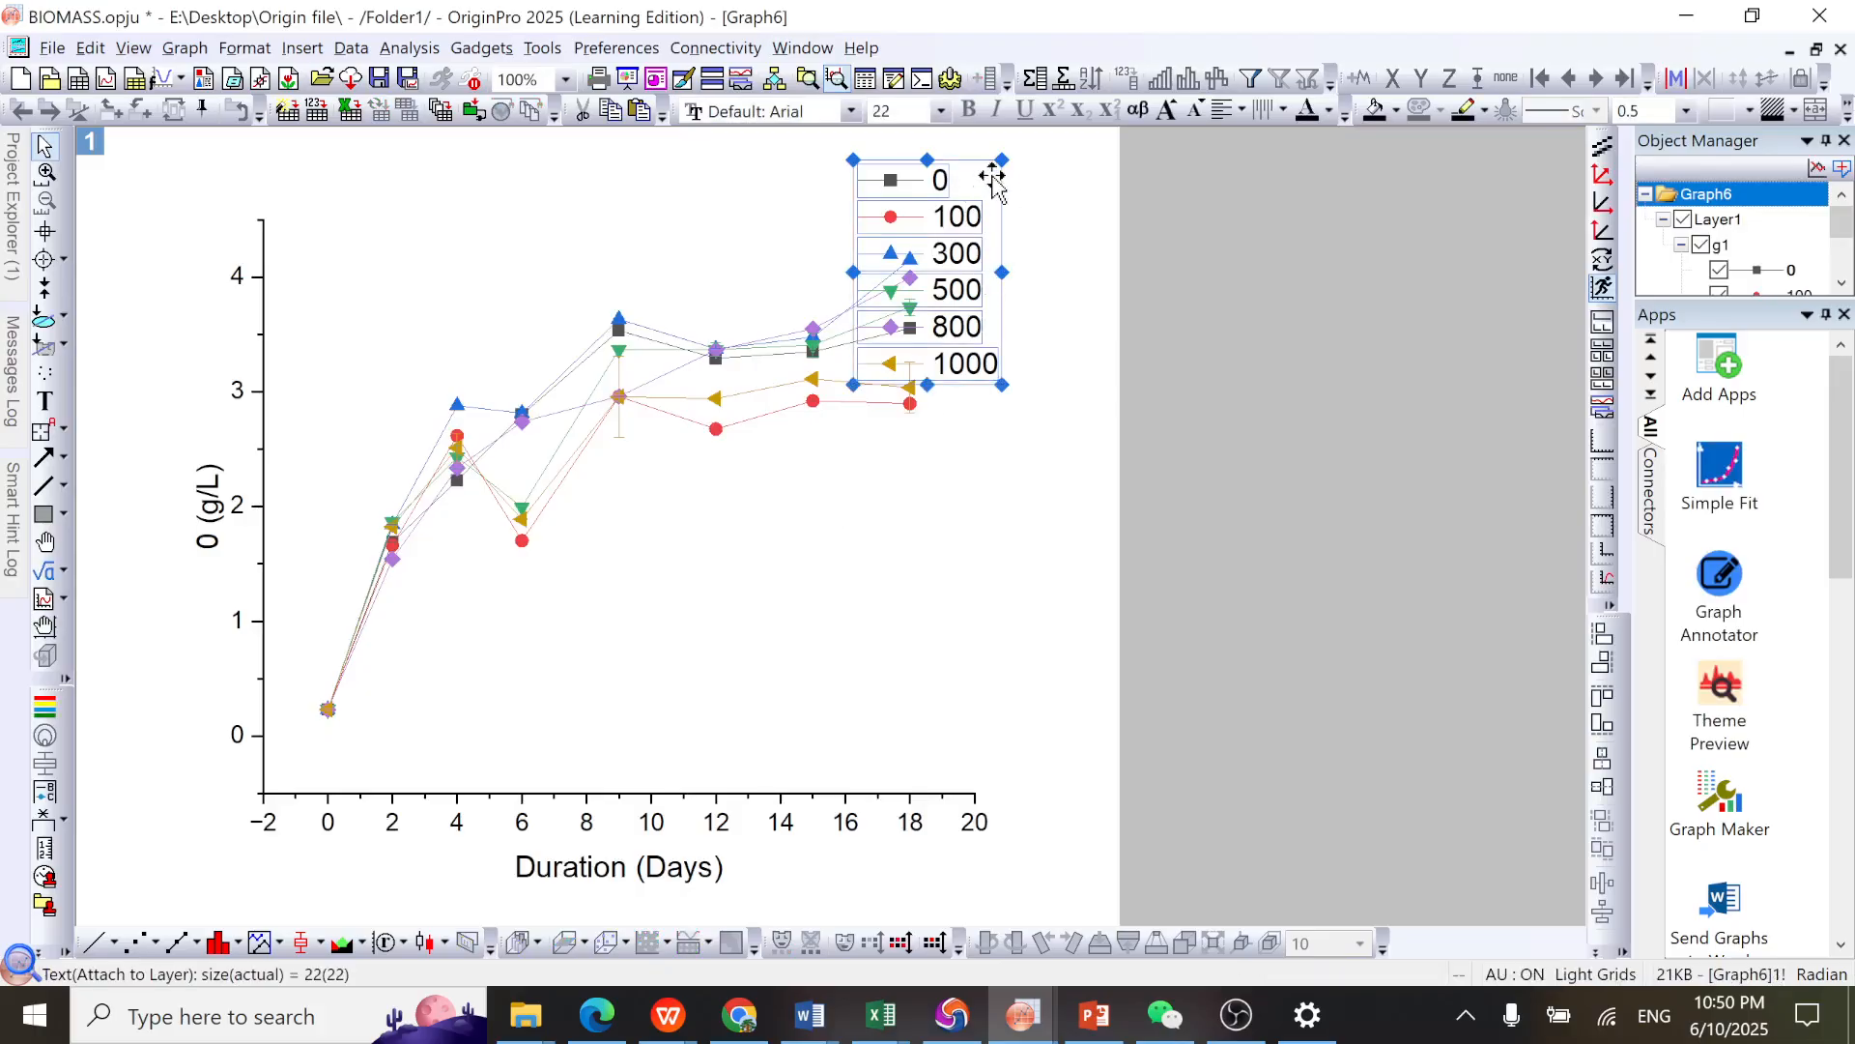
left_click_drag(968, 186, 414, 229)
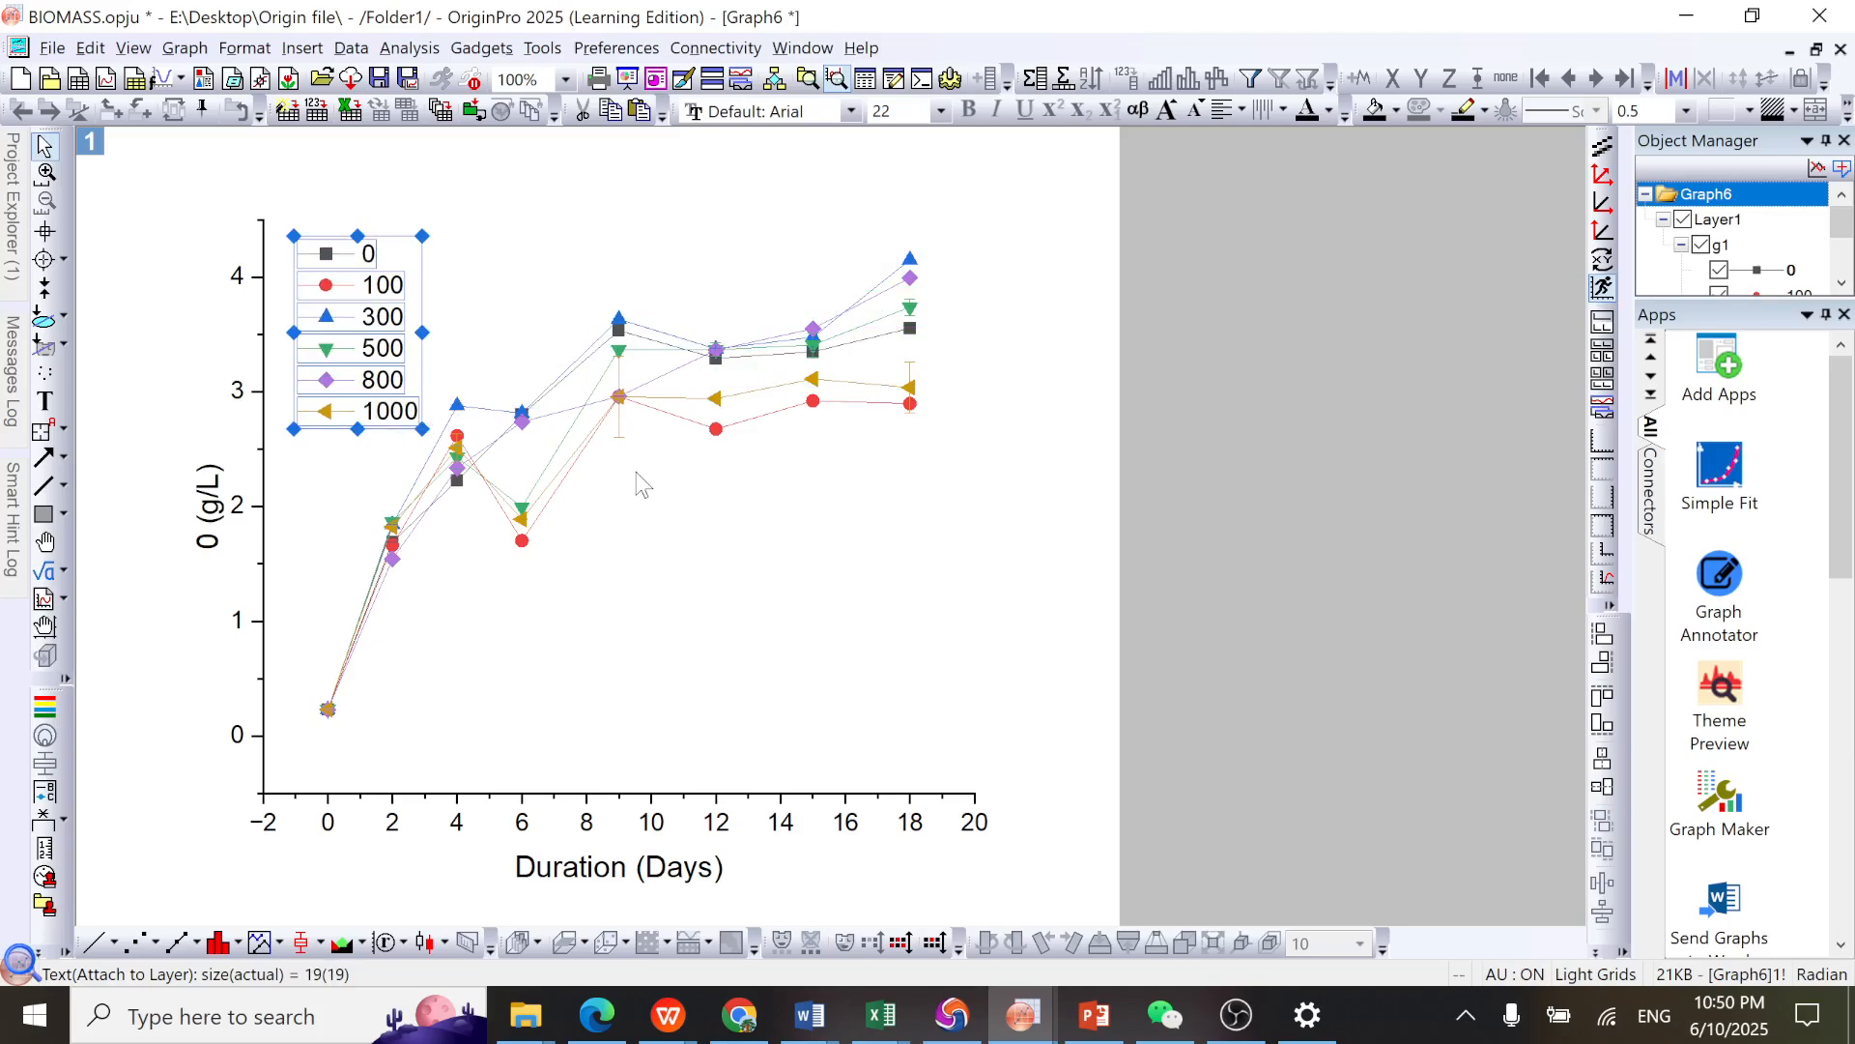
left_click(699, 578)
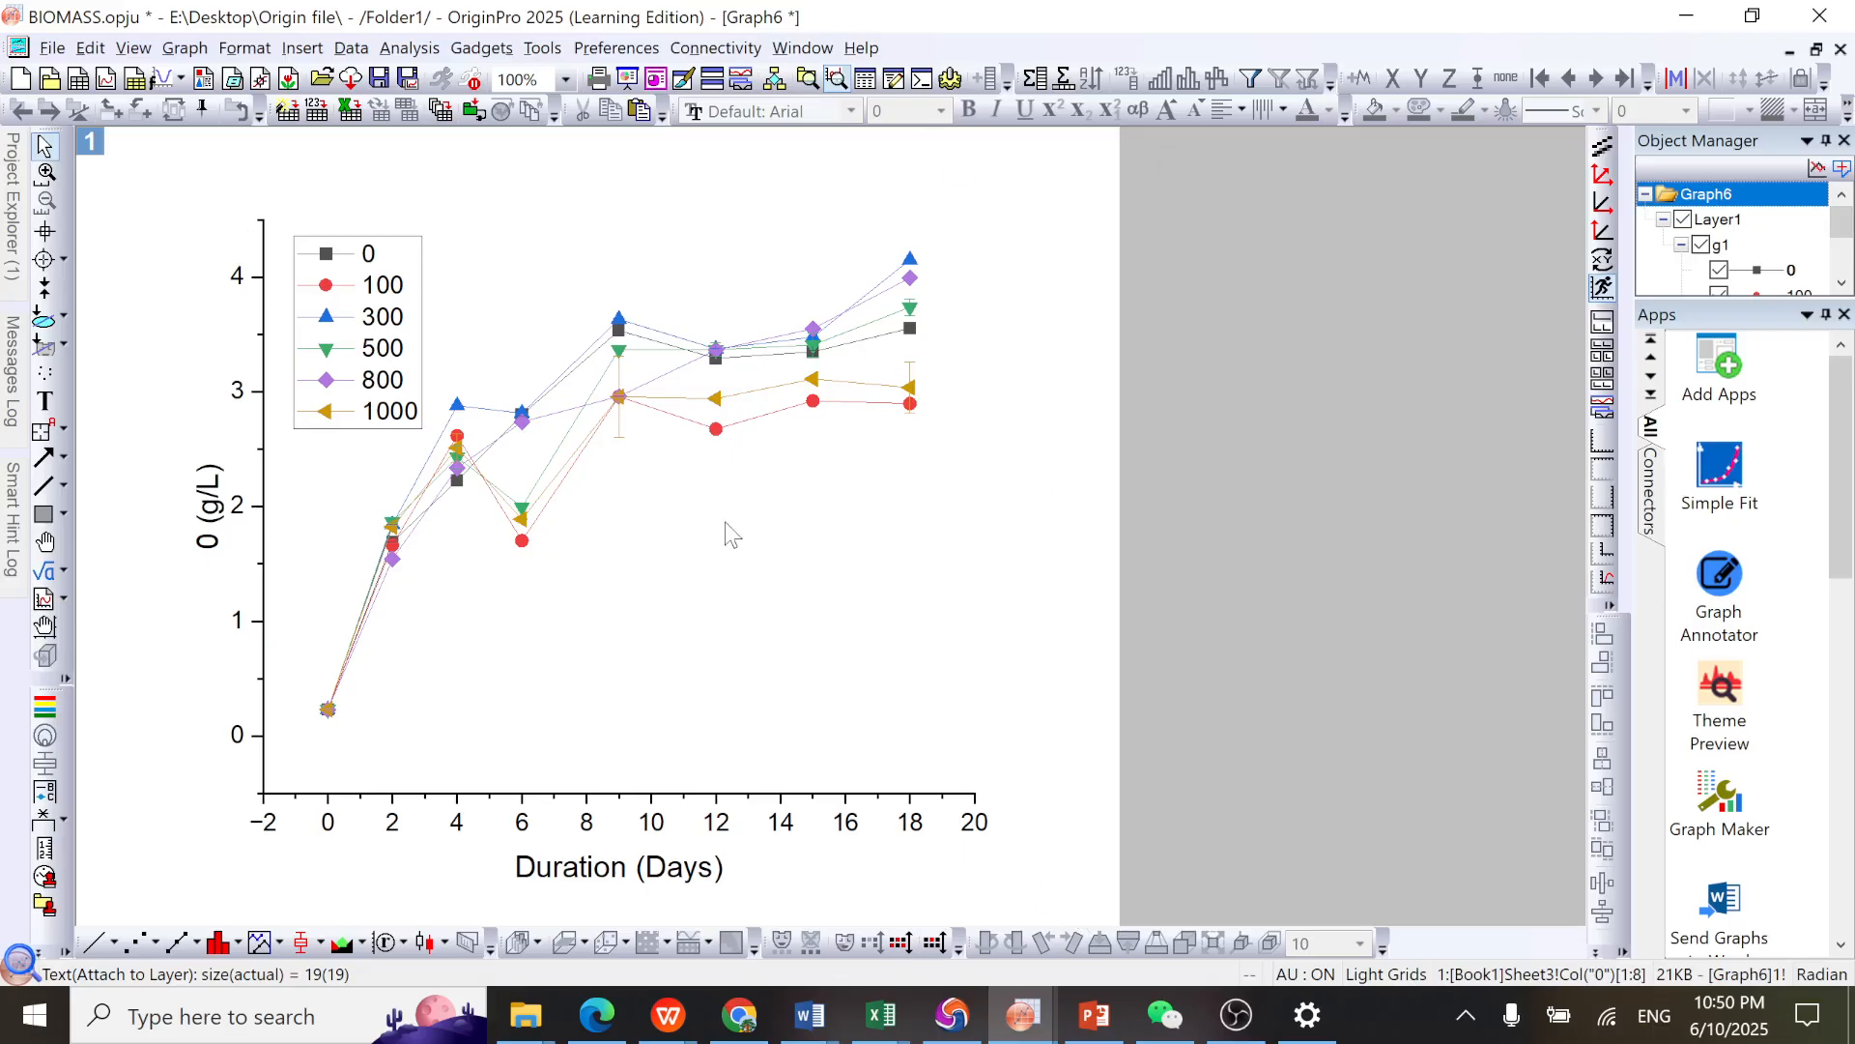
Step: Open the axis settings and show the line and ticks of the graph's Top axis
double_click(262, 265)
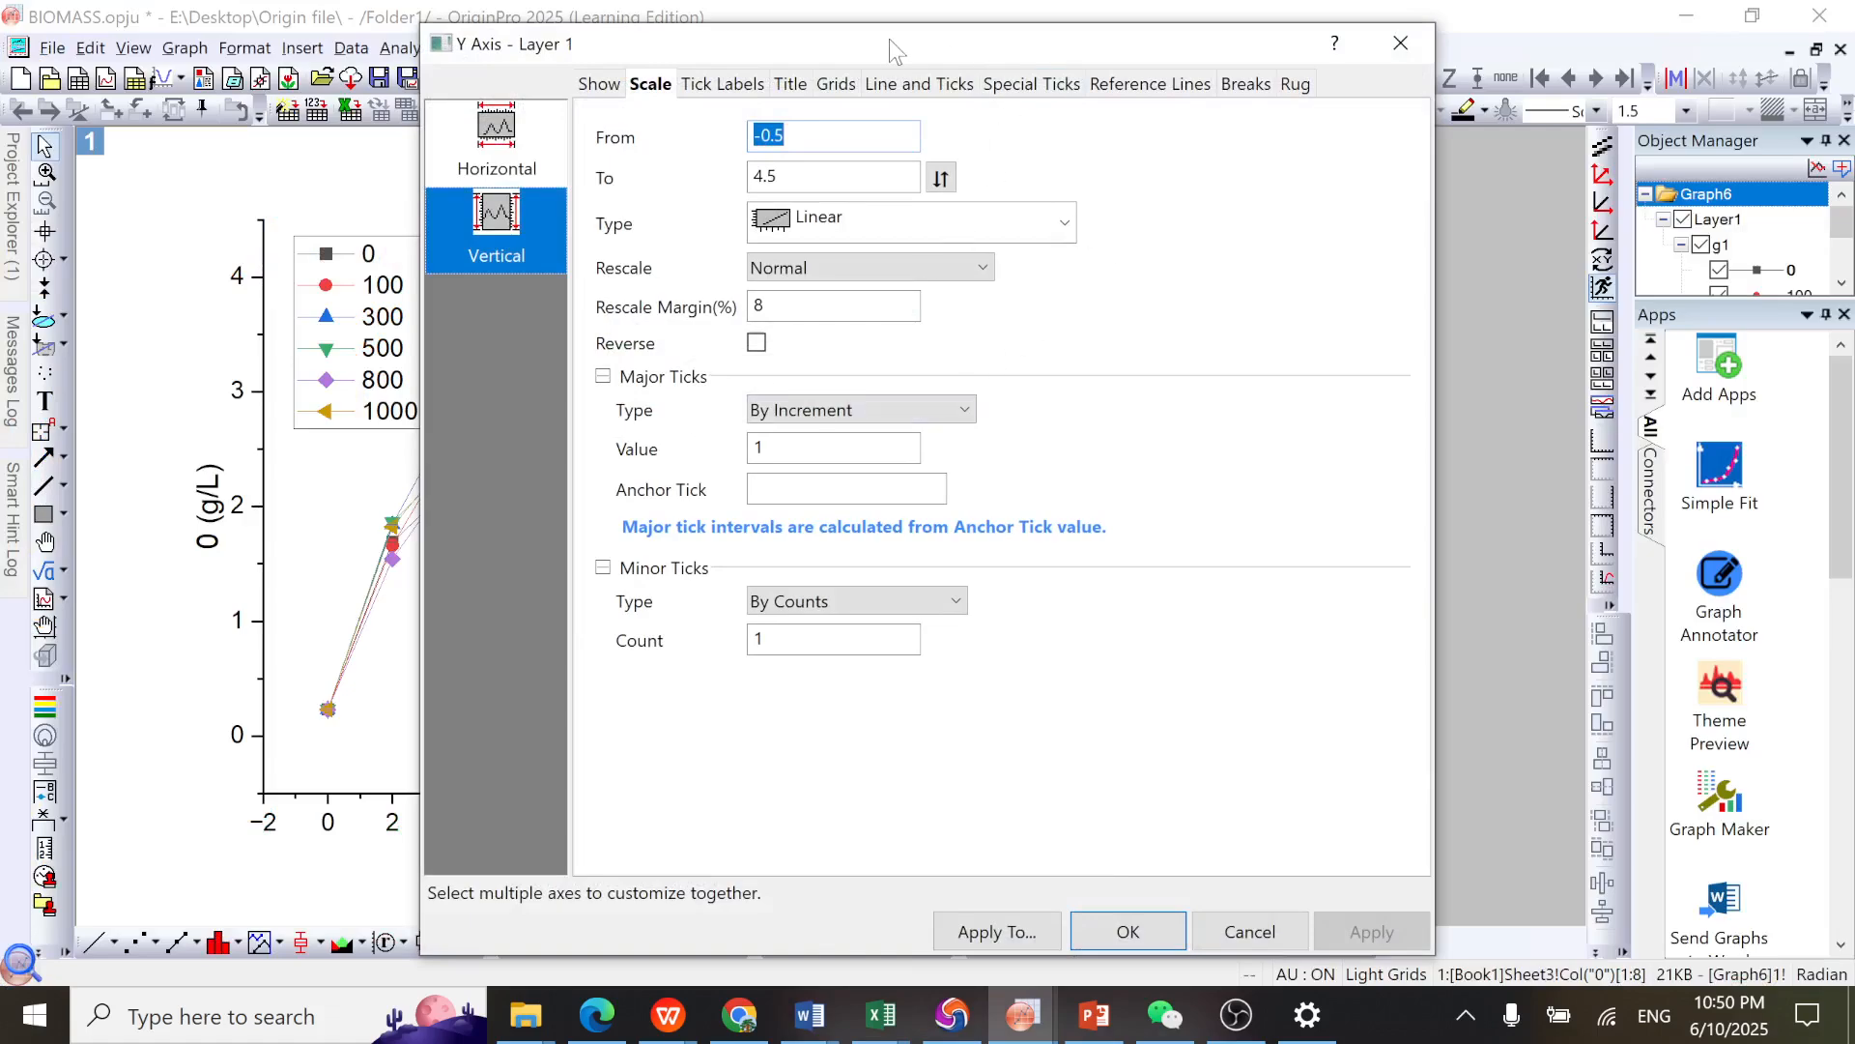
left_click_drag(864, 54, 919, 55)
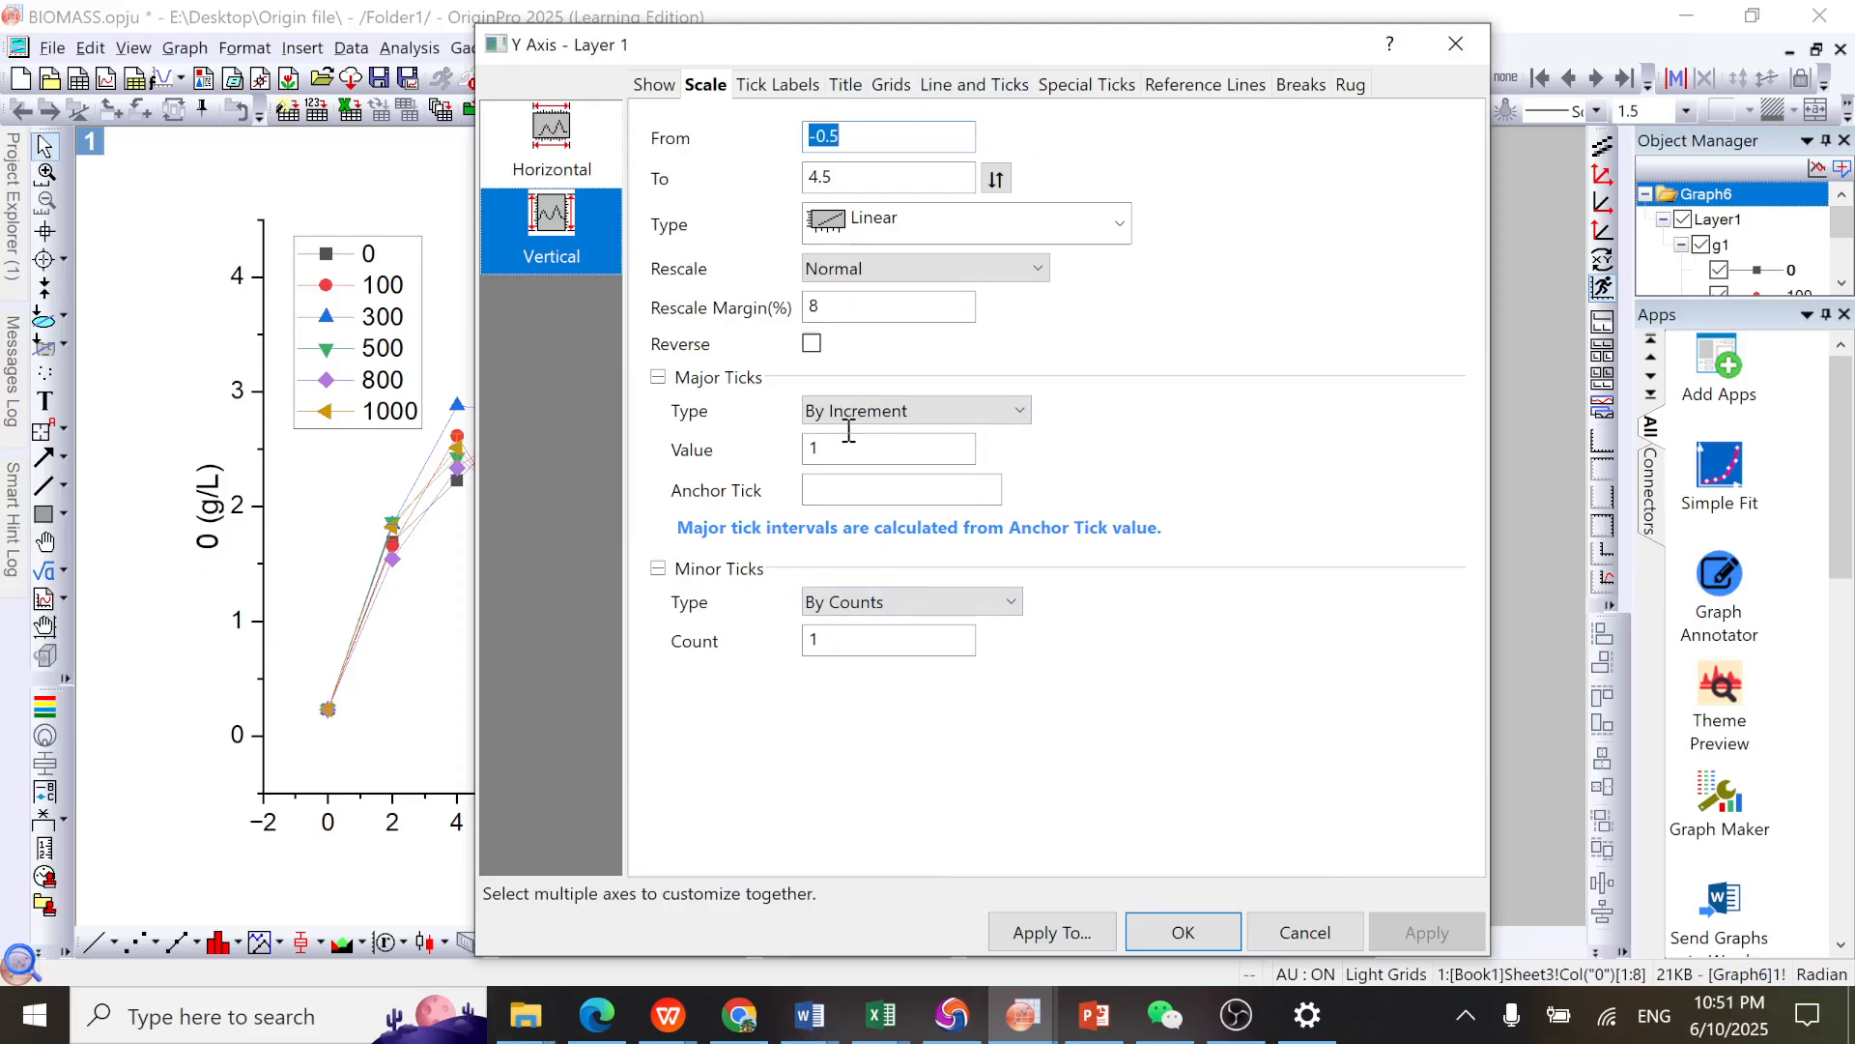
left_click(962, 87)
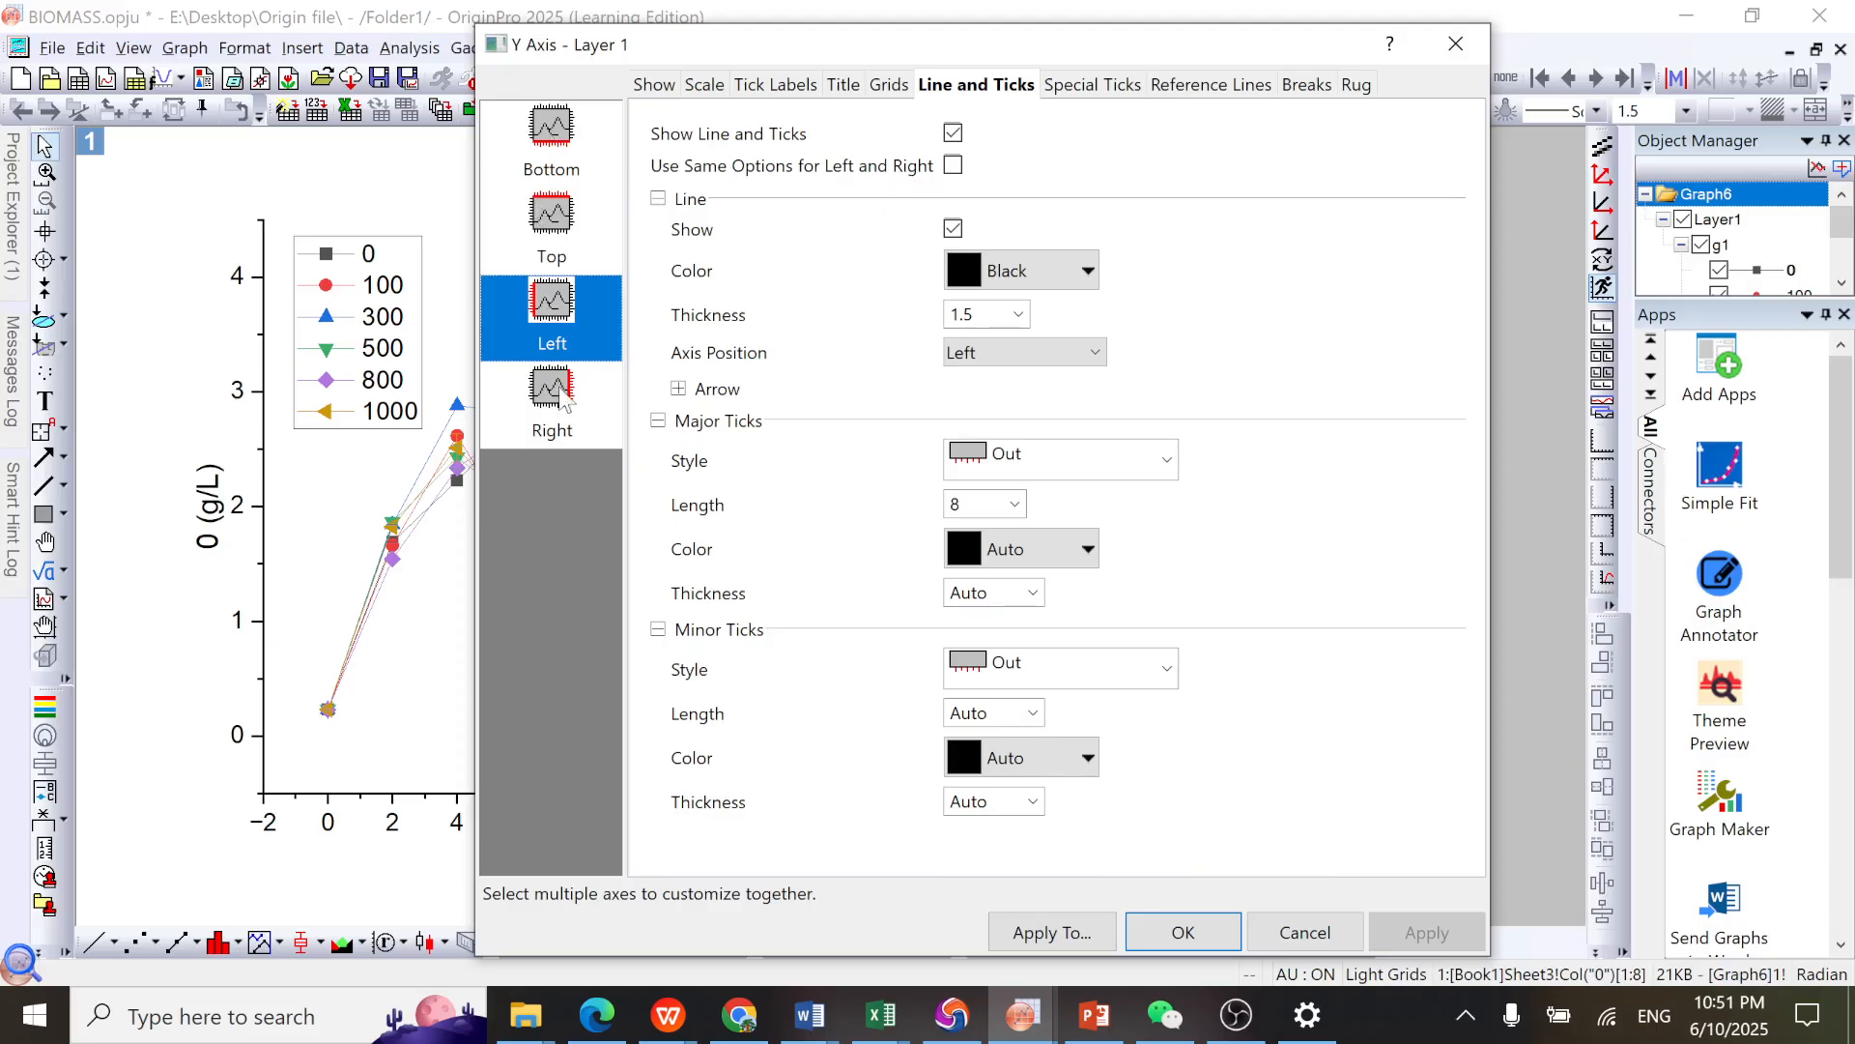
left_click(562, 221)
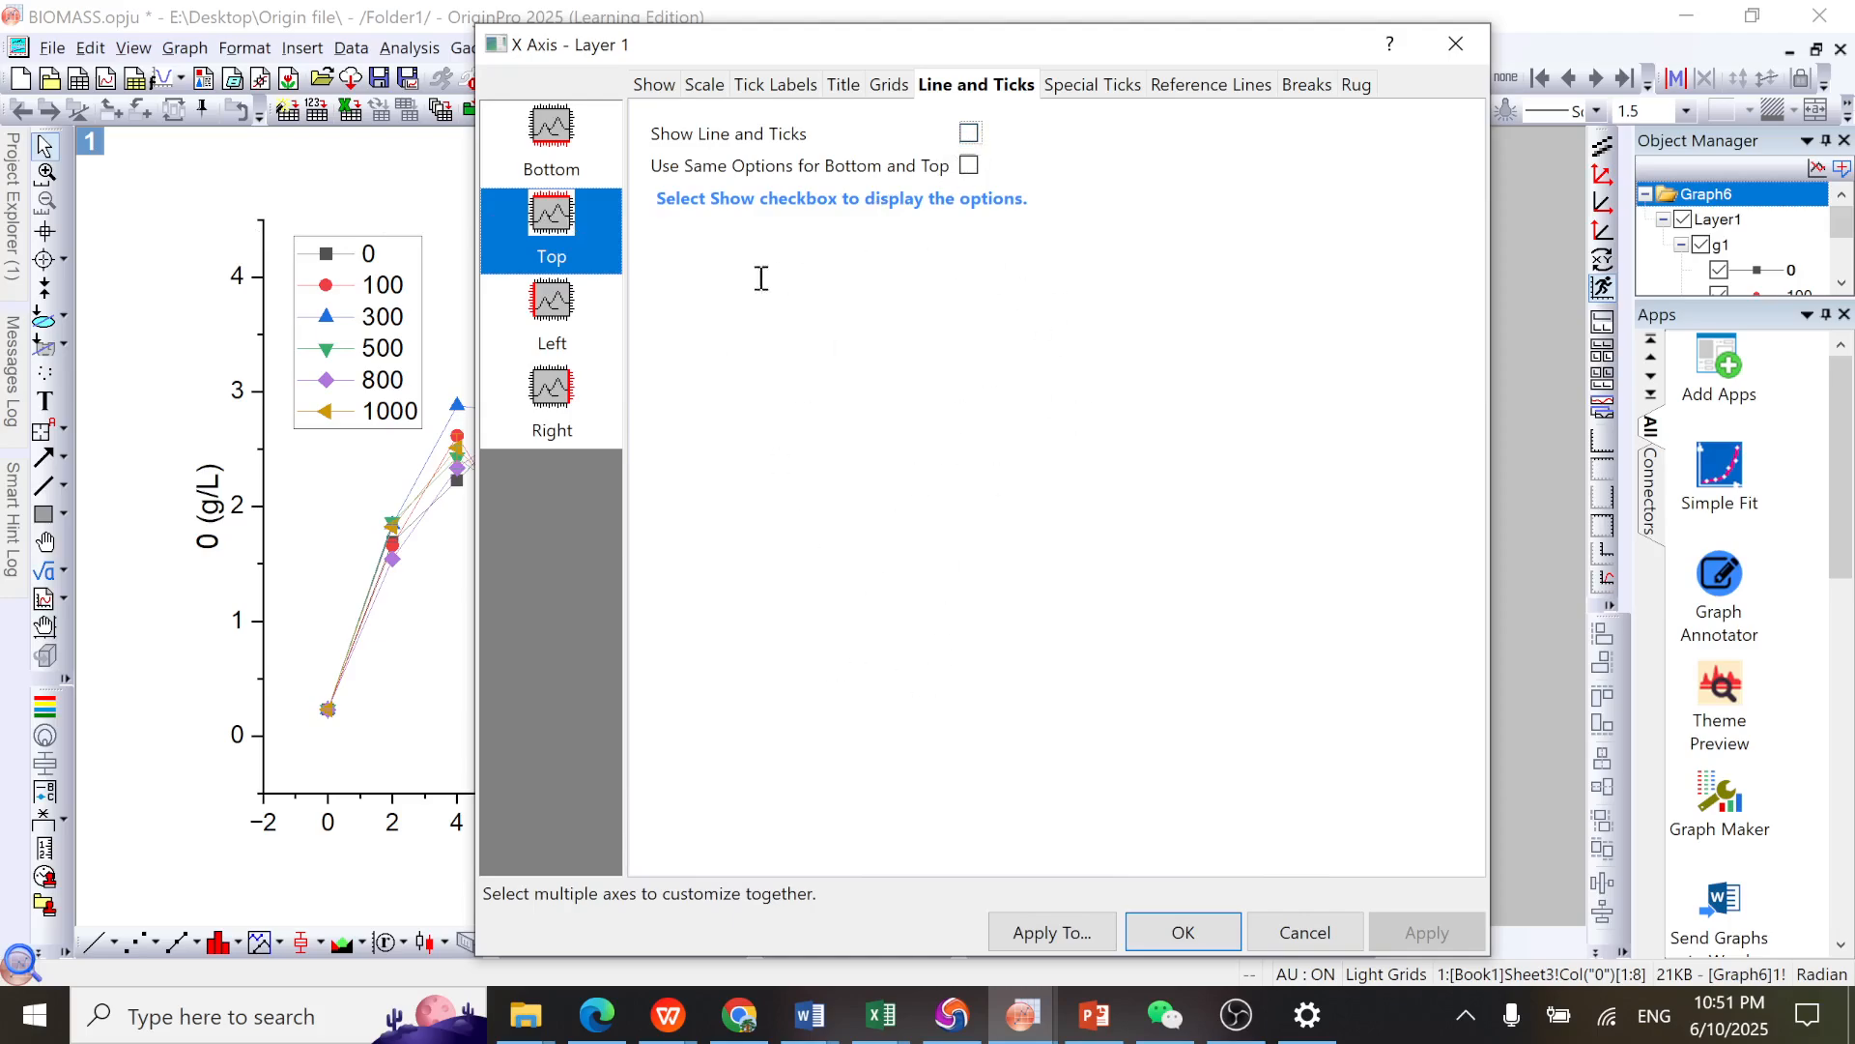
left_click(970, 134)
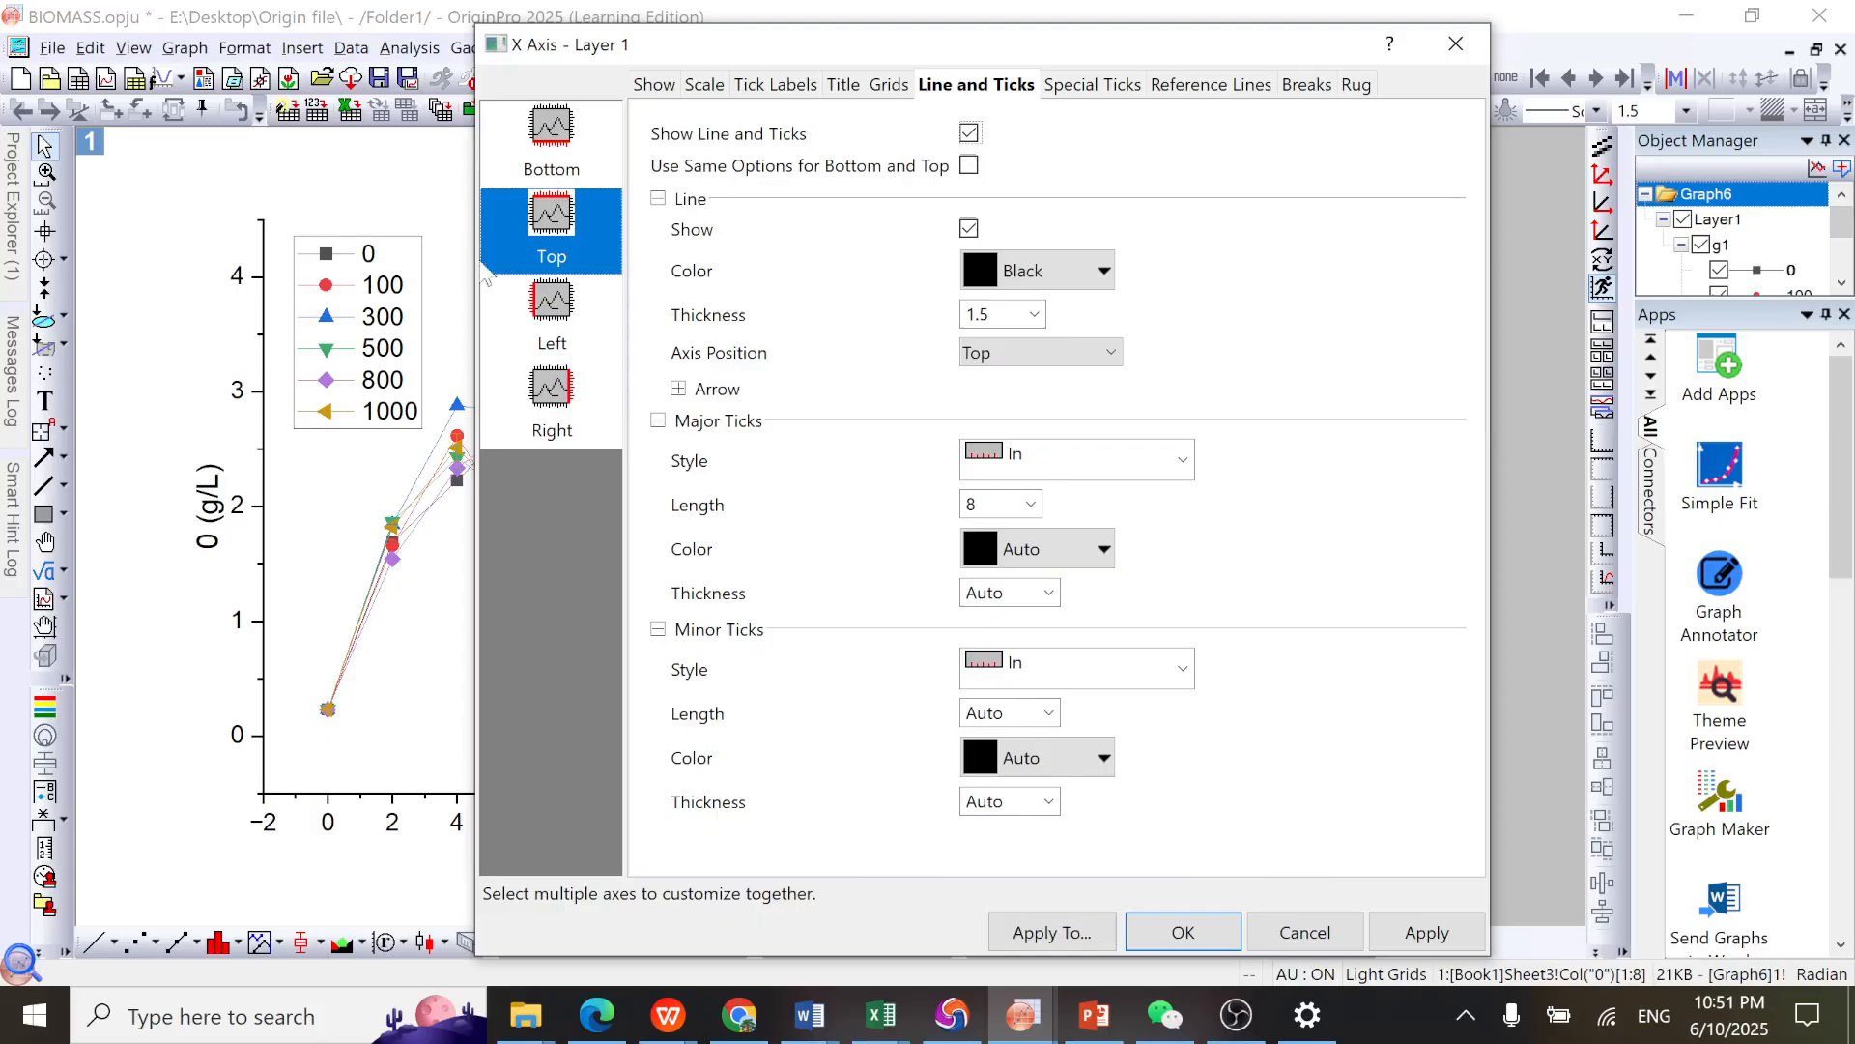
Step: Set both the major and minor tick styles of the Top axis to None and apply the change
left_click(1120, 463)
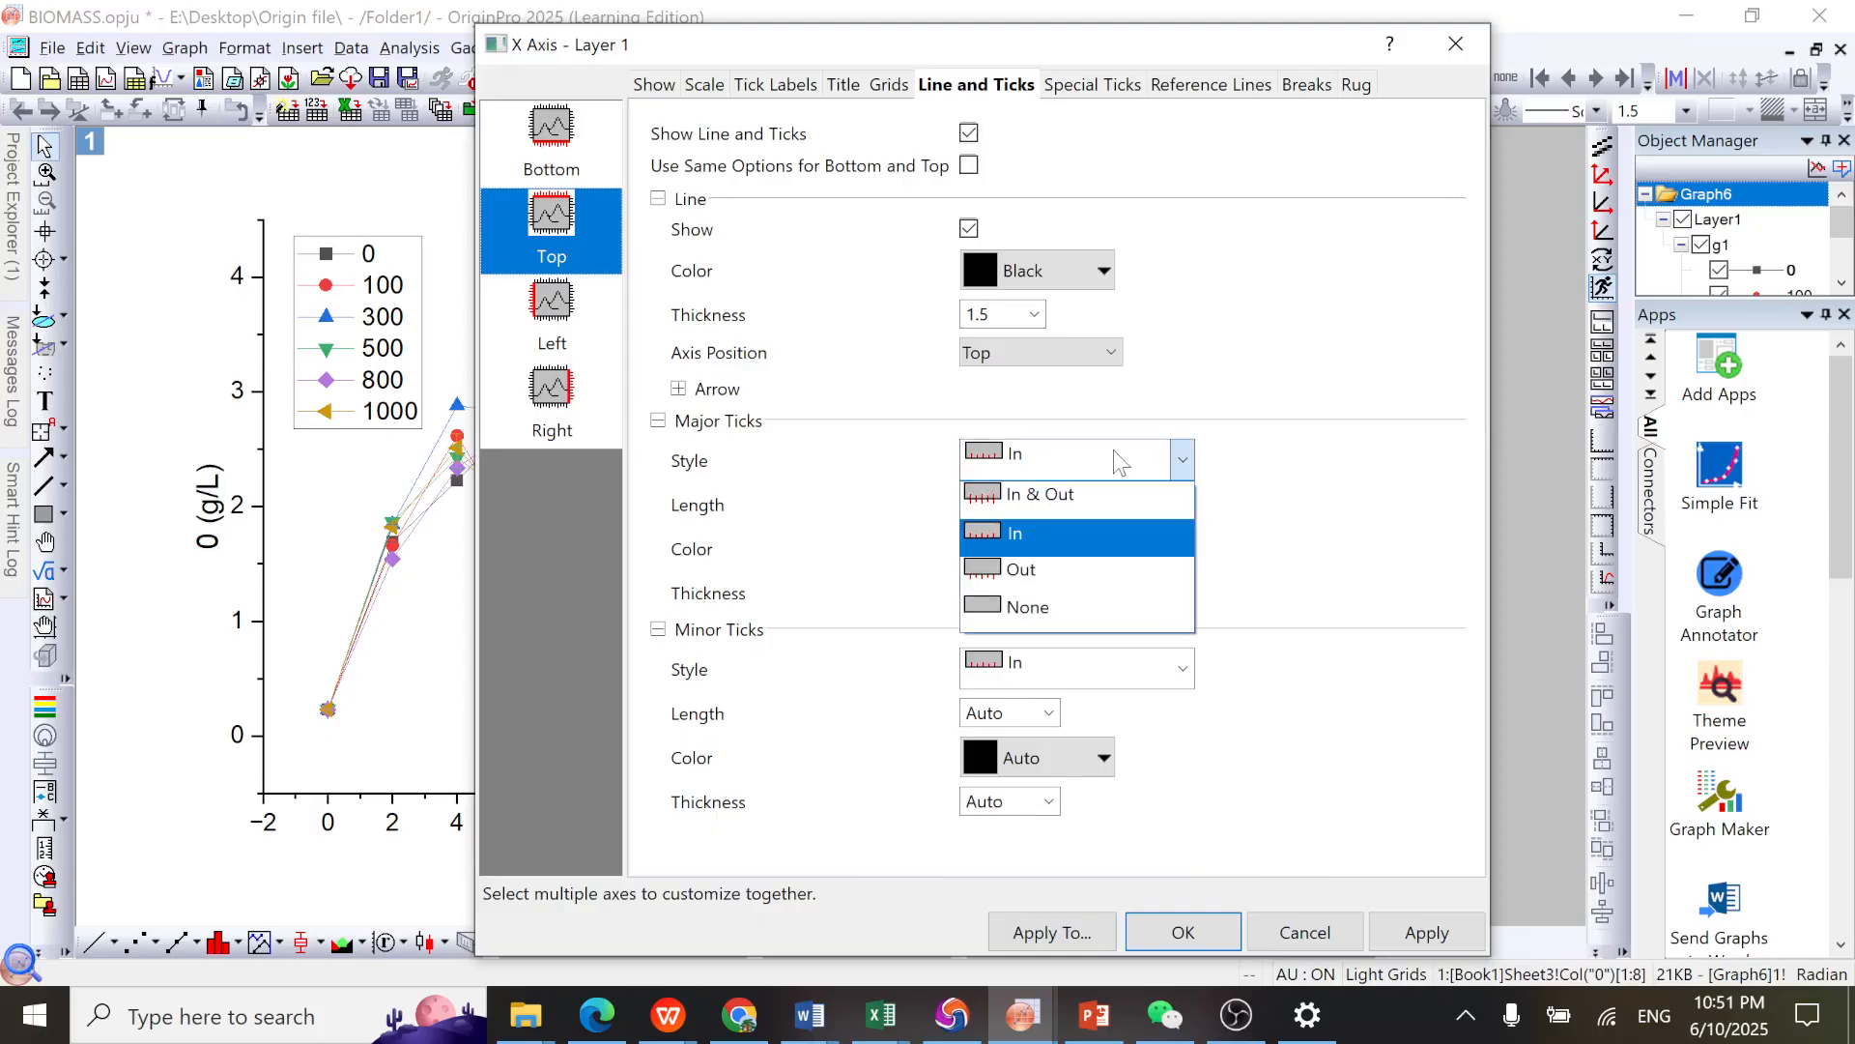
left_click(1065, 609)
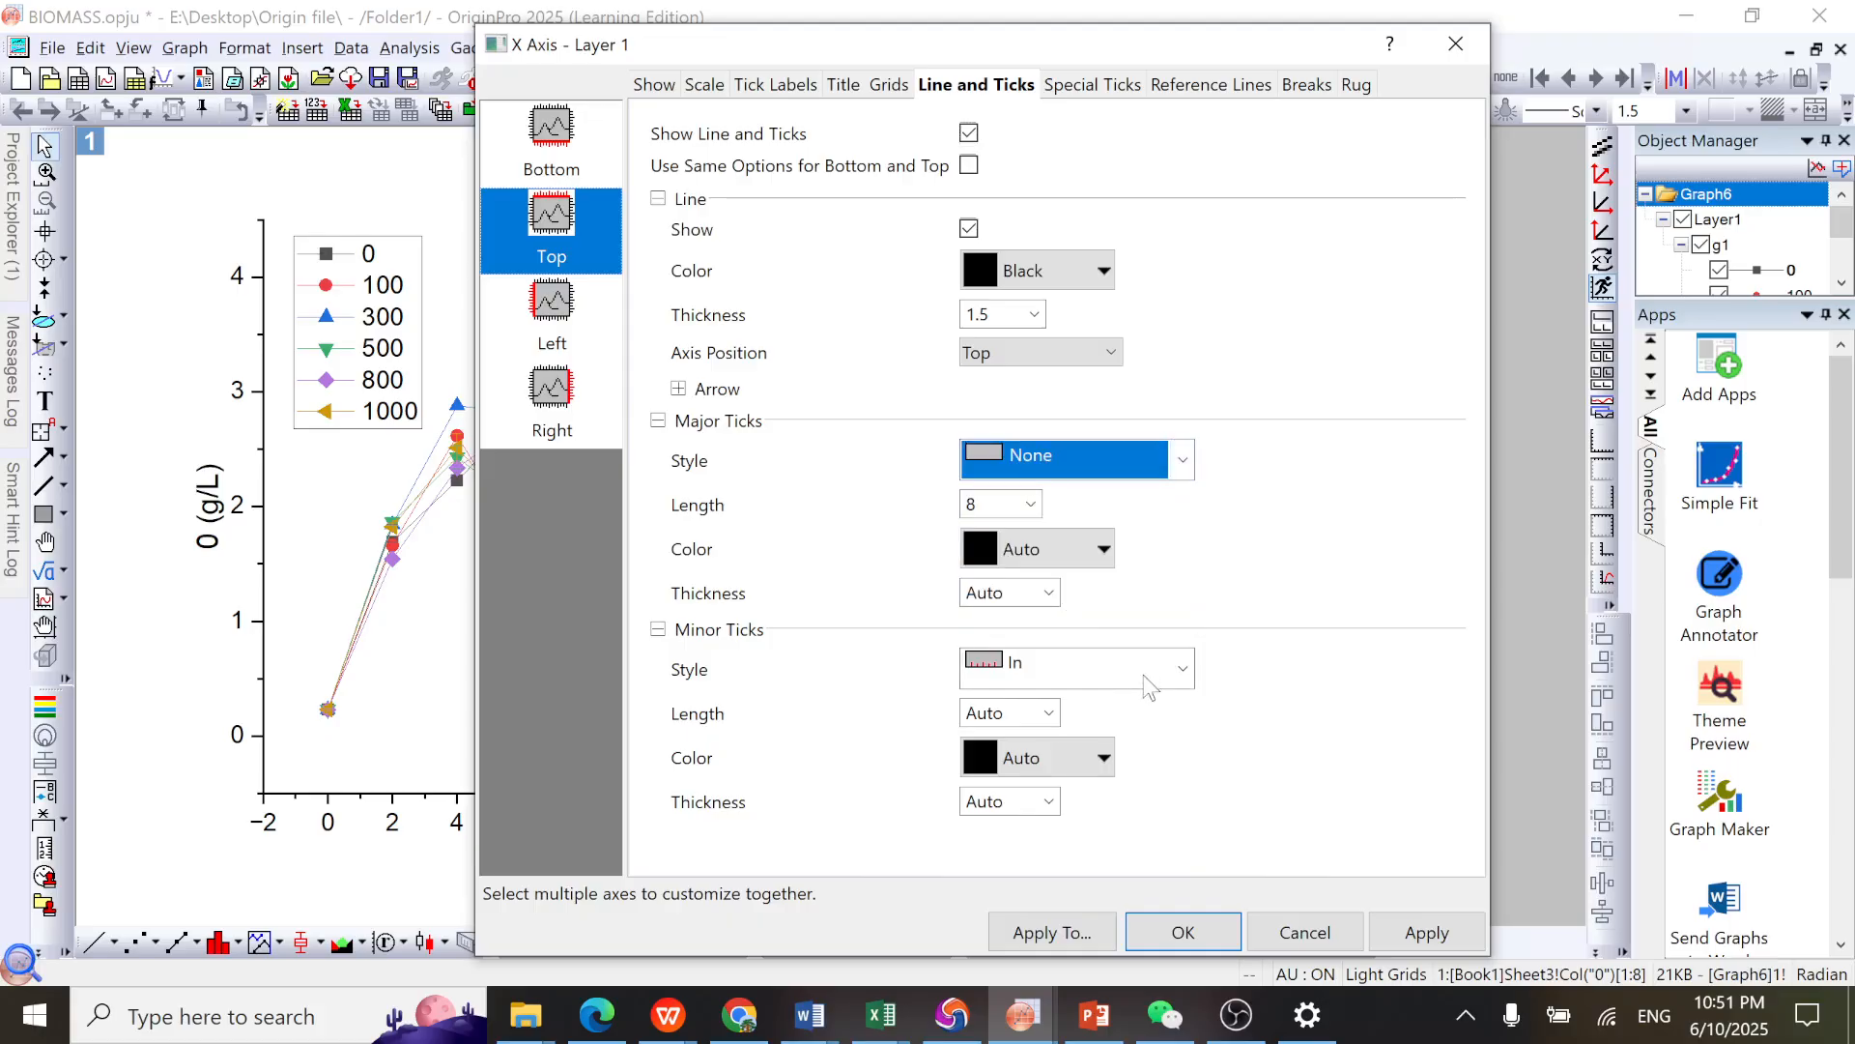
left_click(1146, 677)
left_click(1063, 815)
left_click(1426, 932)
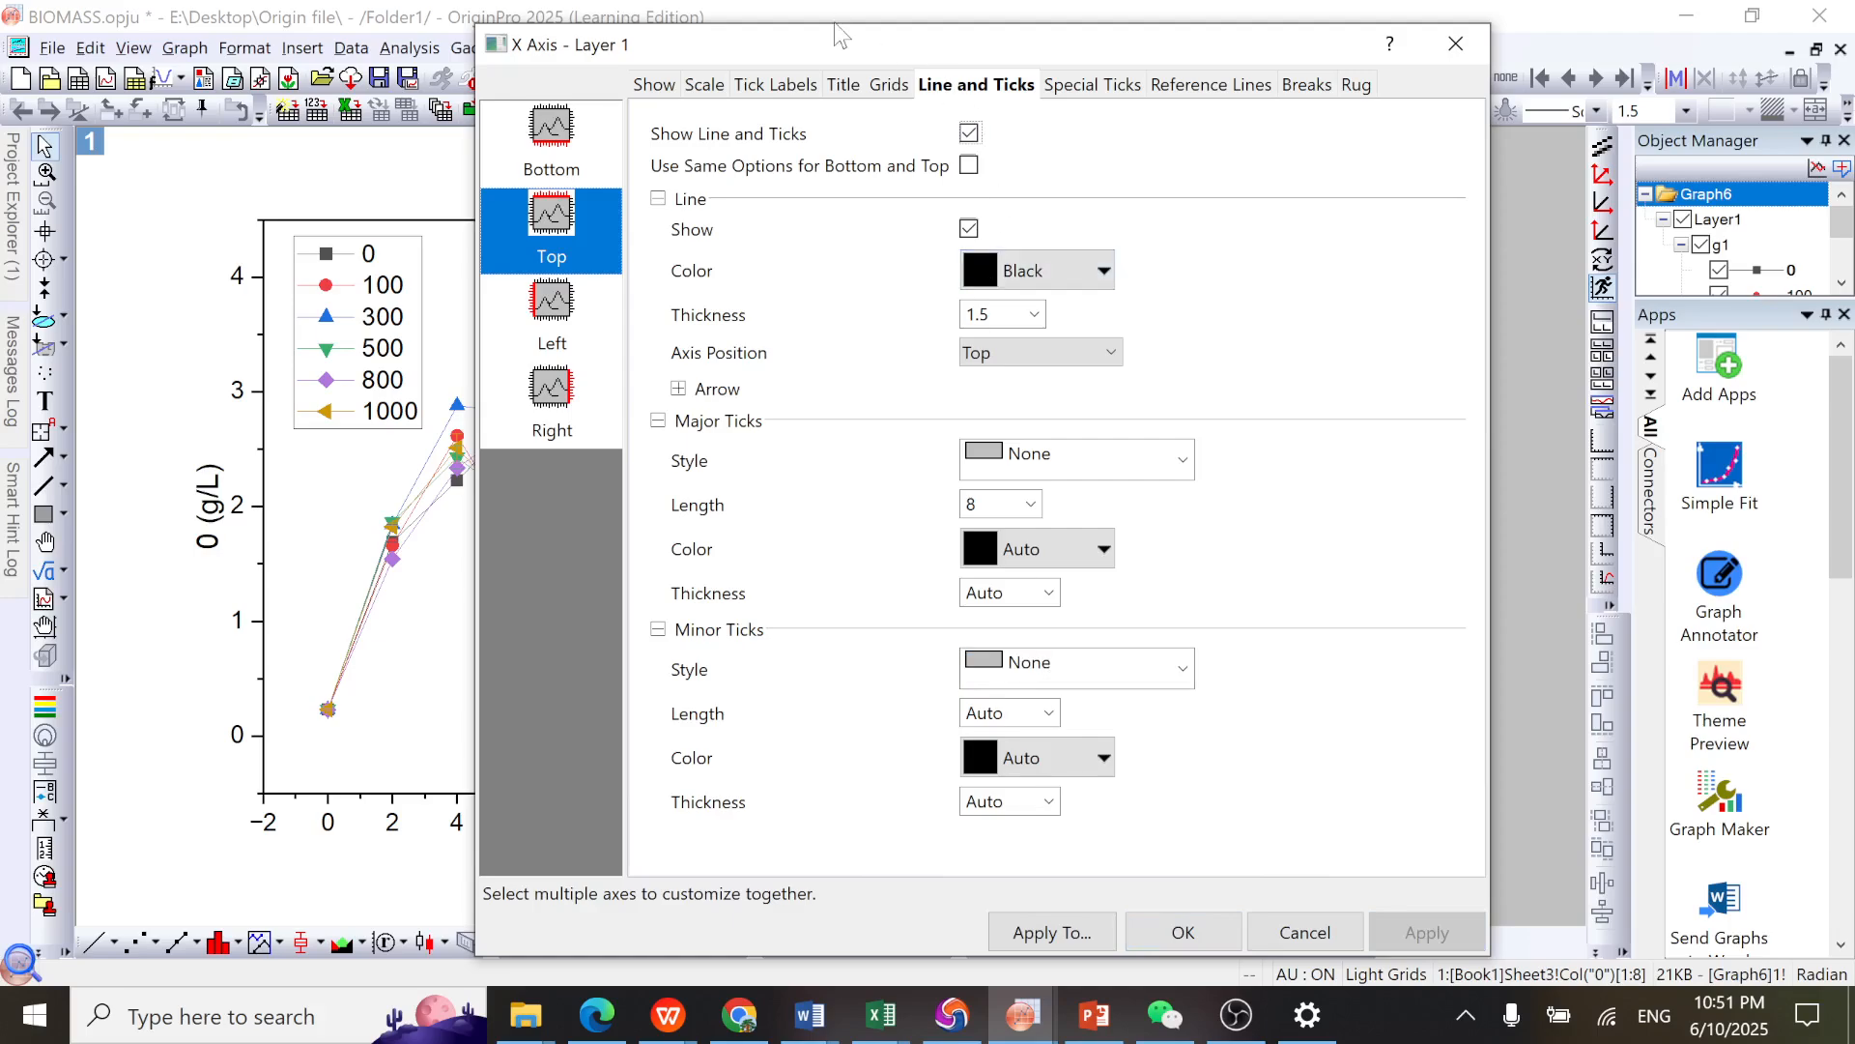
Step: Show the Right axis line with major and minor tick styles set to None, and apply it to the graph
left_click_drag(814, 42, 1262, 139)
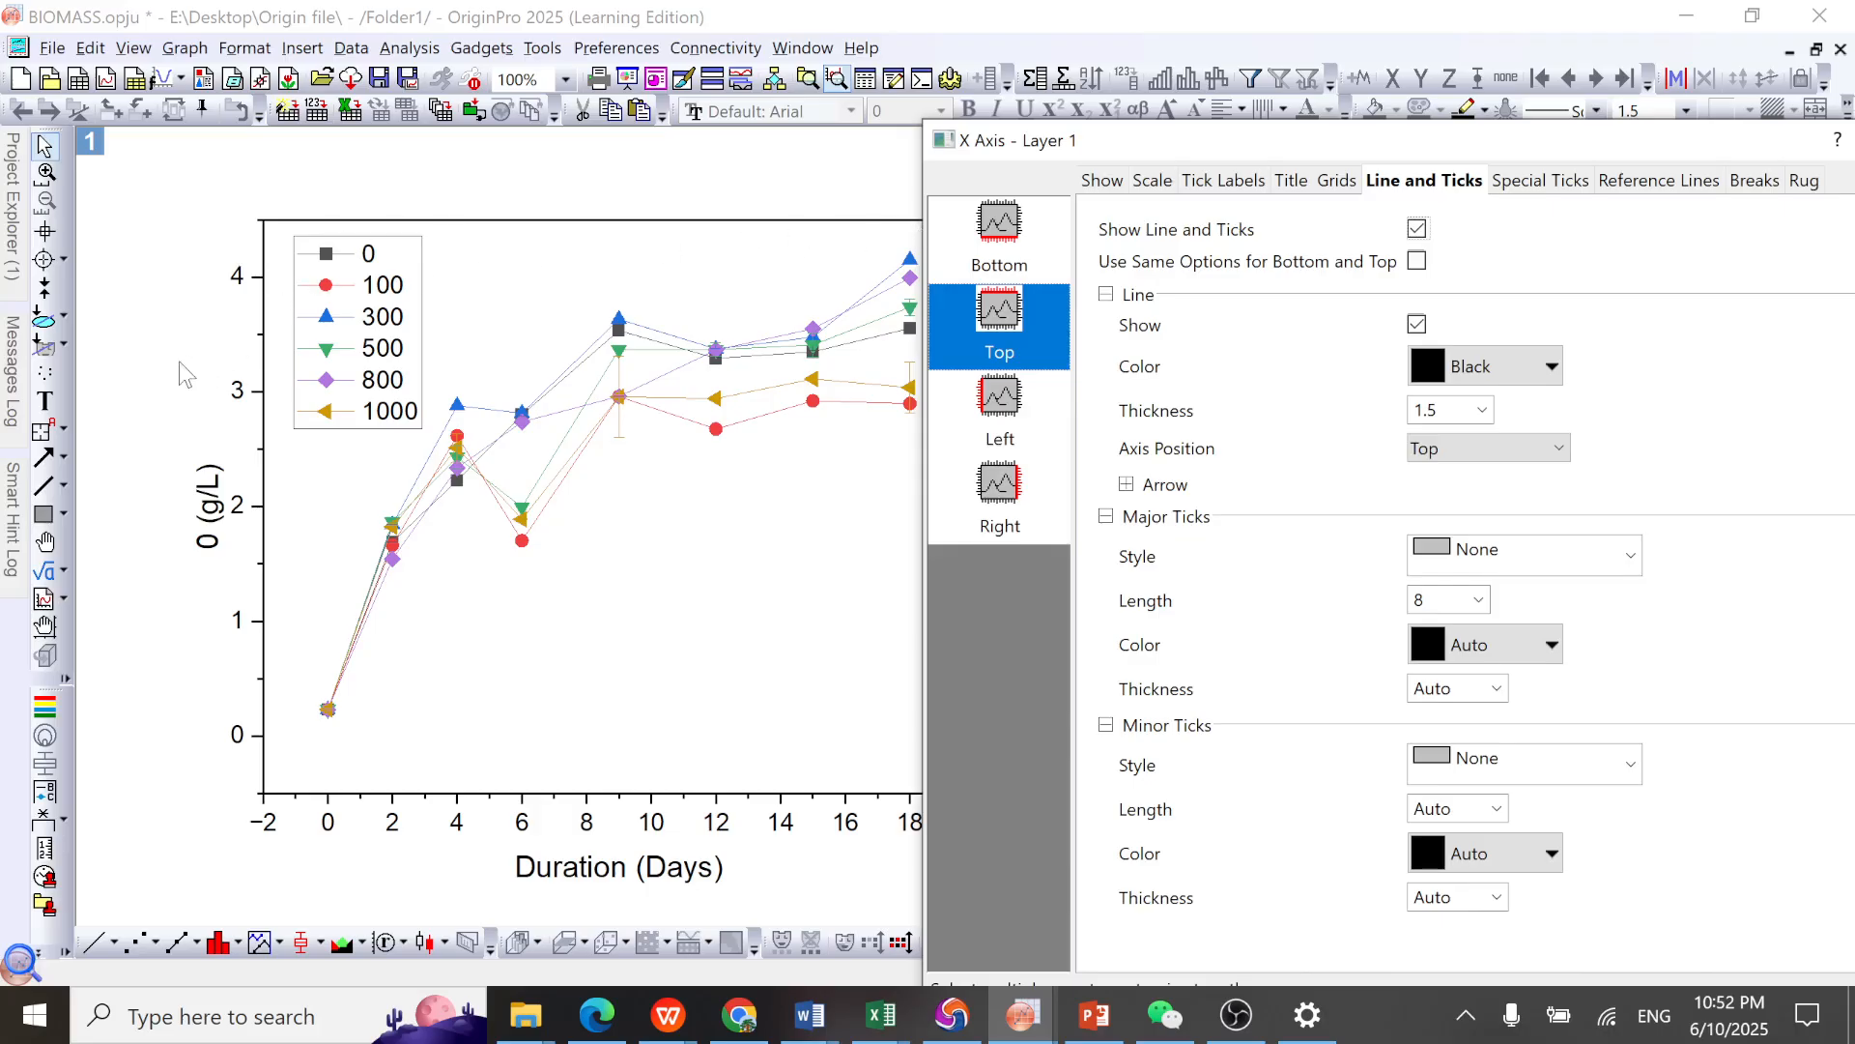
left_click_drag(1429, 137, 1246, 151)
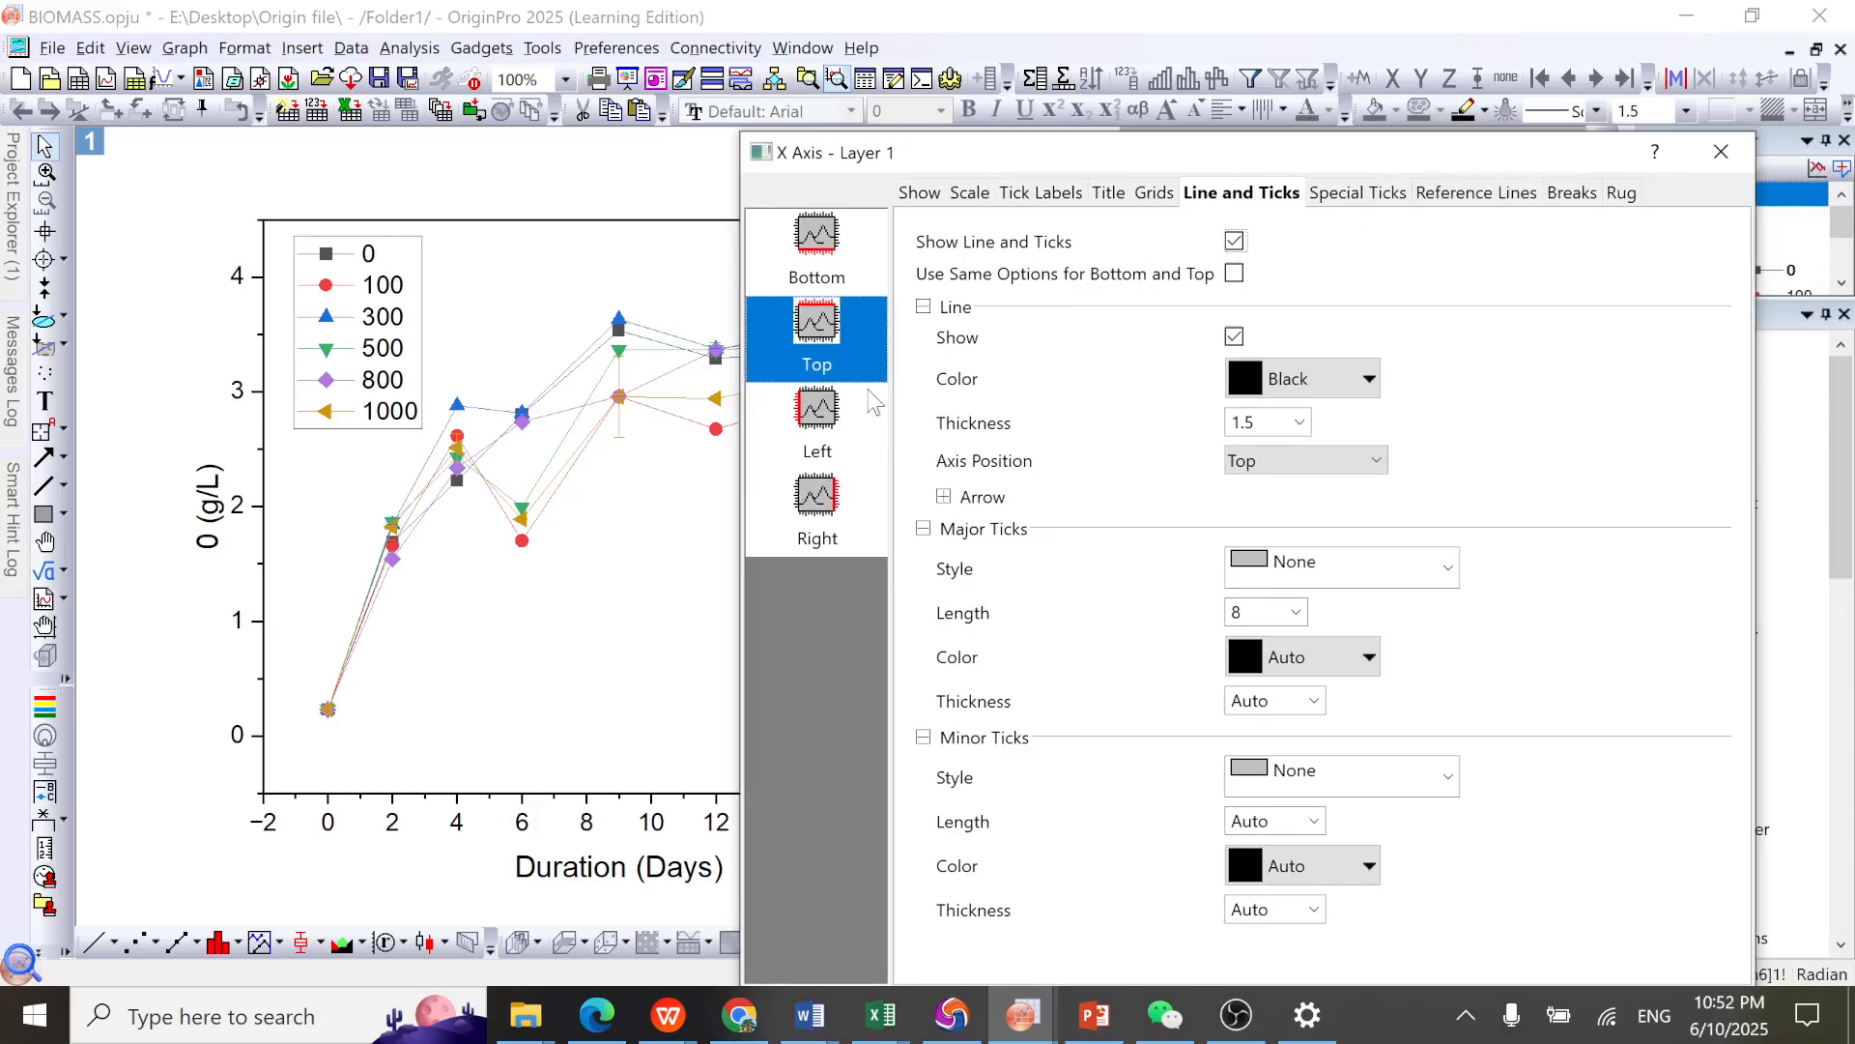
left_click_drag(1185, 158, 828, 155)
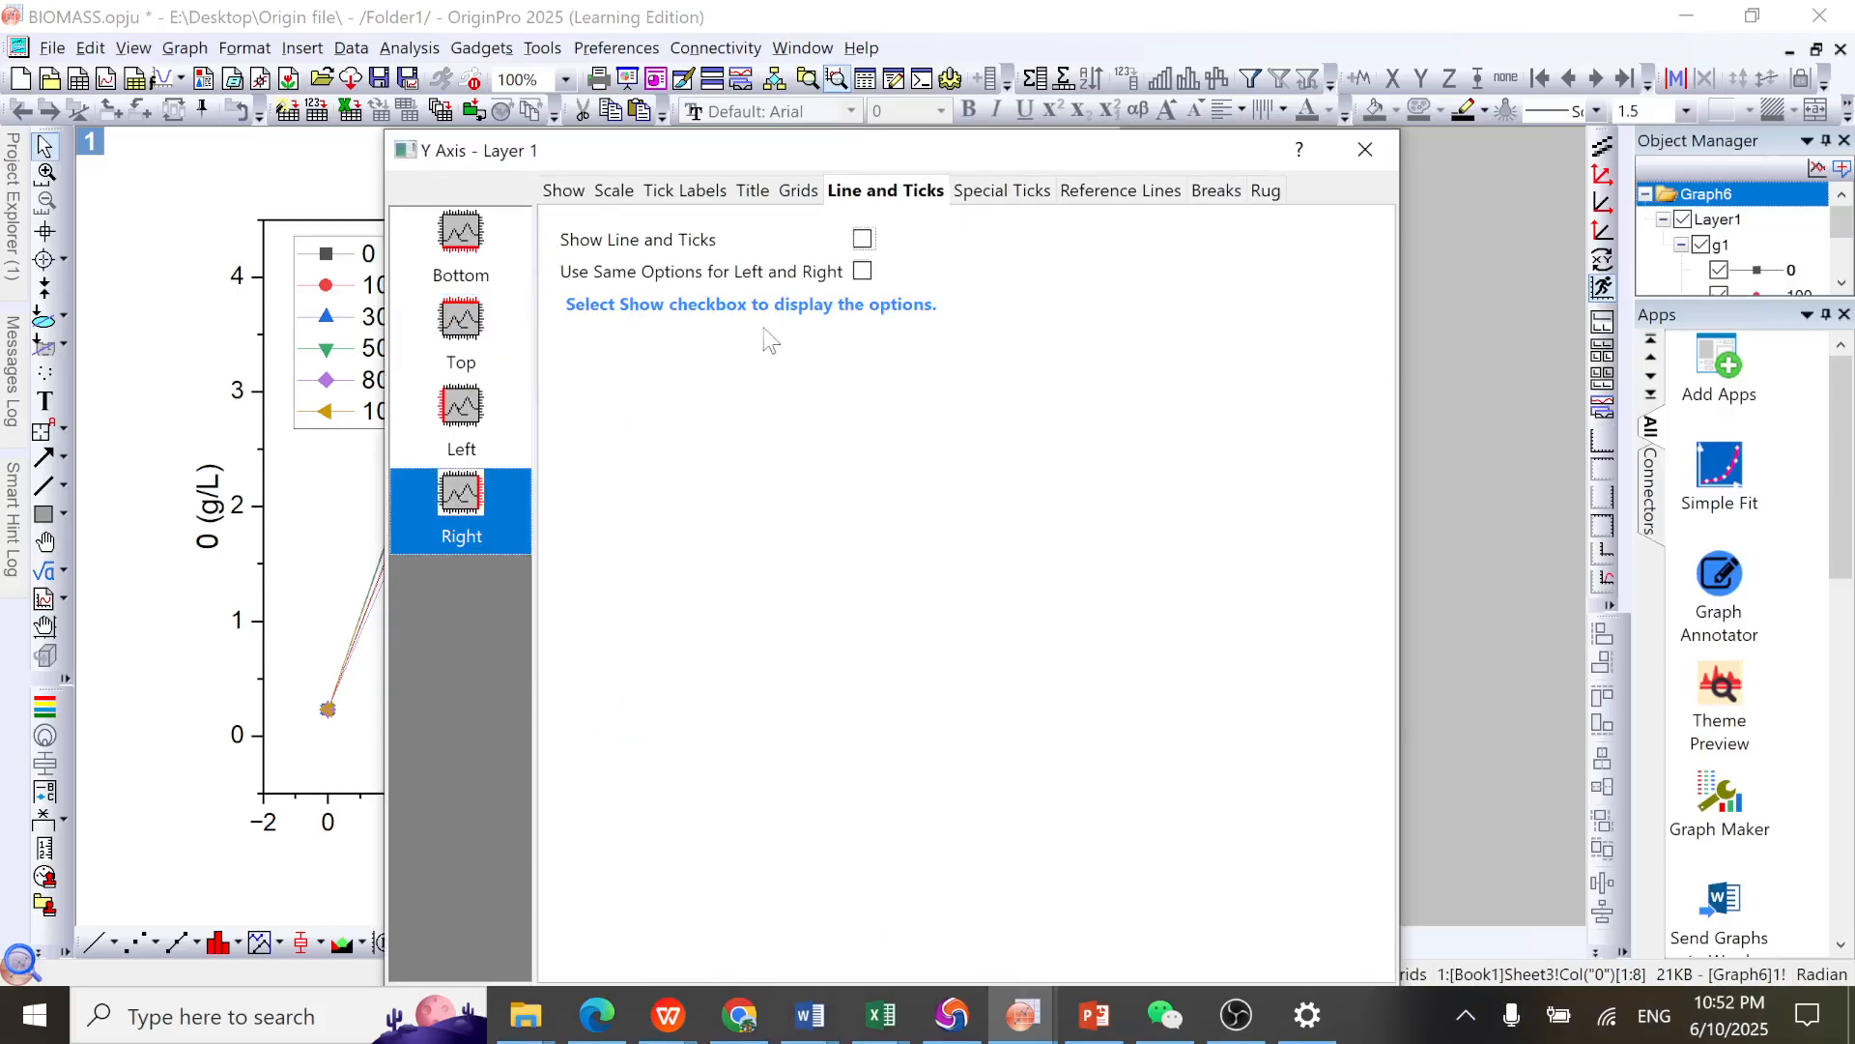
left_click(863, 240)
left_click(1034, 579)
left_click(966, 713)
left_click(986, 768)
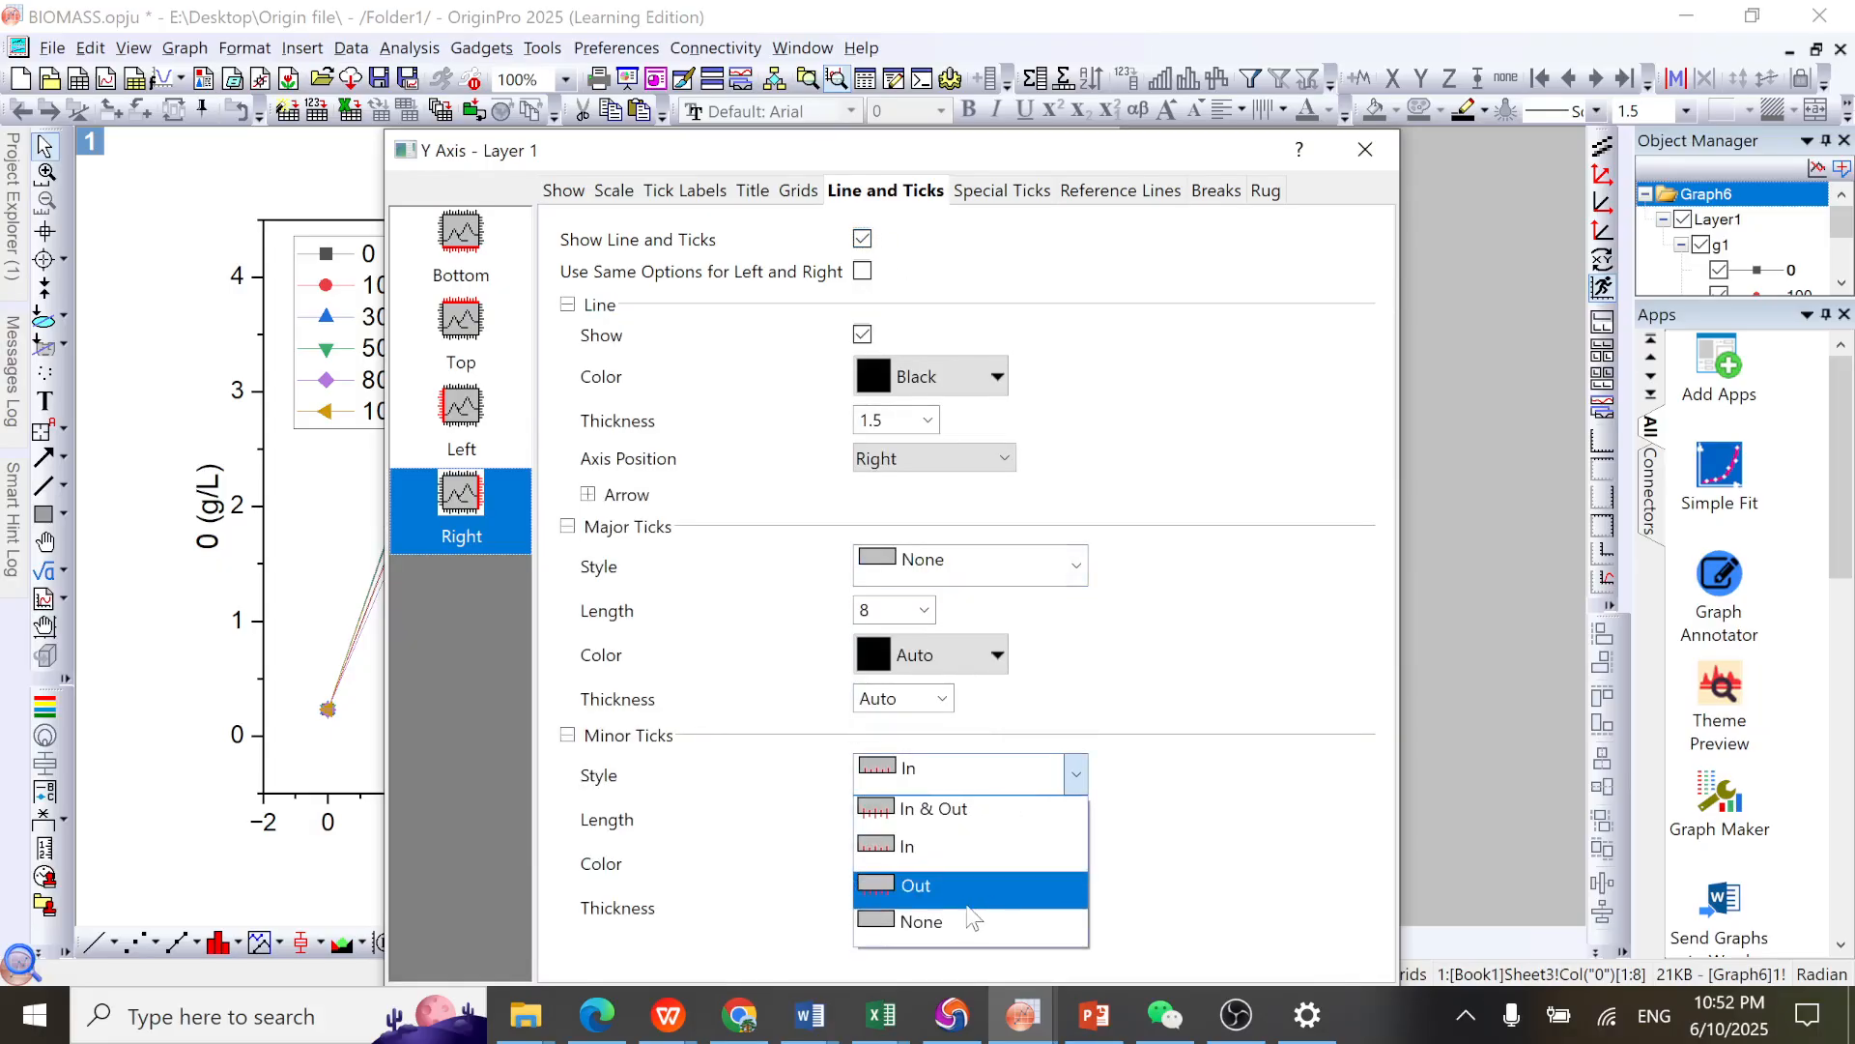
left_click(972, 920)
left_click_drag(1093, 159, 1191, 32)
left_click(1416, 930)
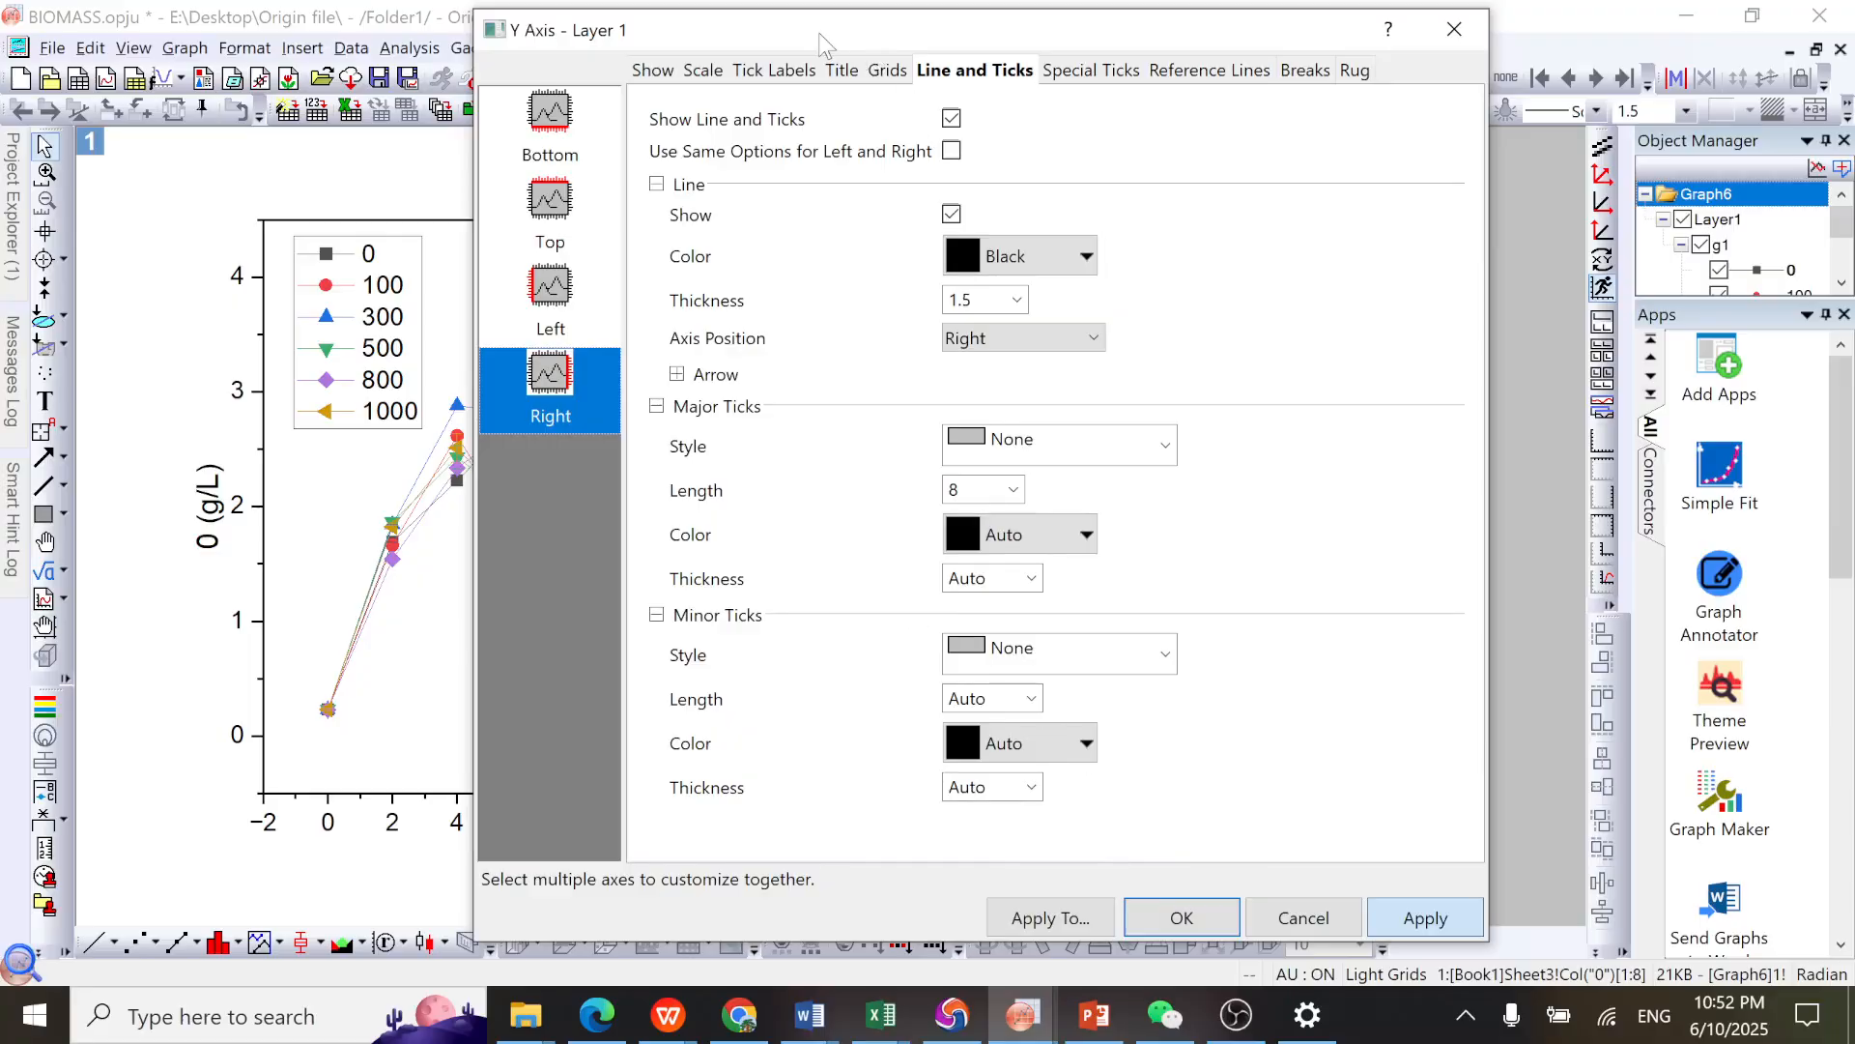
Step: Set the Left axis's major tick style to In and its minor tick style to None, and apply the change
left_click_drag(819, 44, 1347, 104)
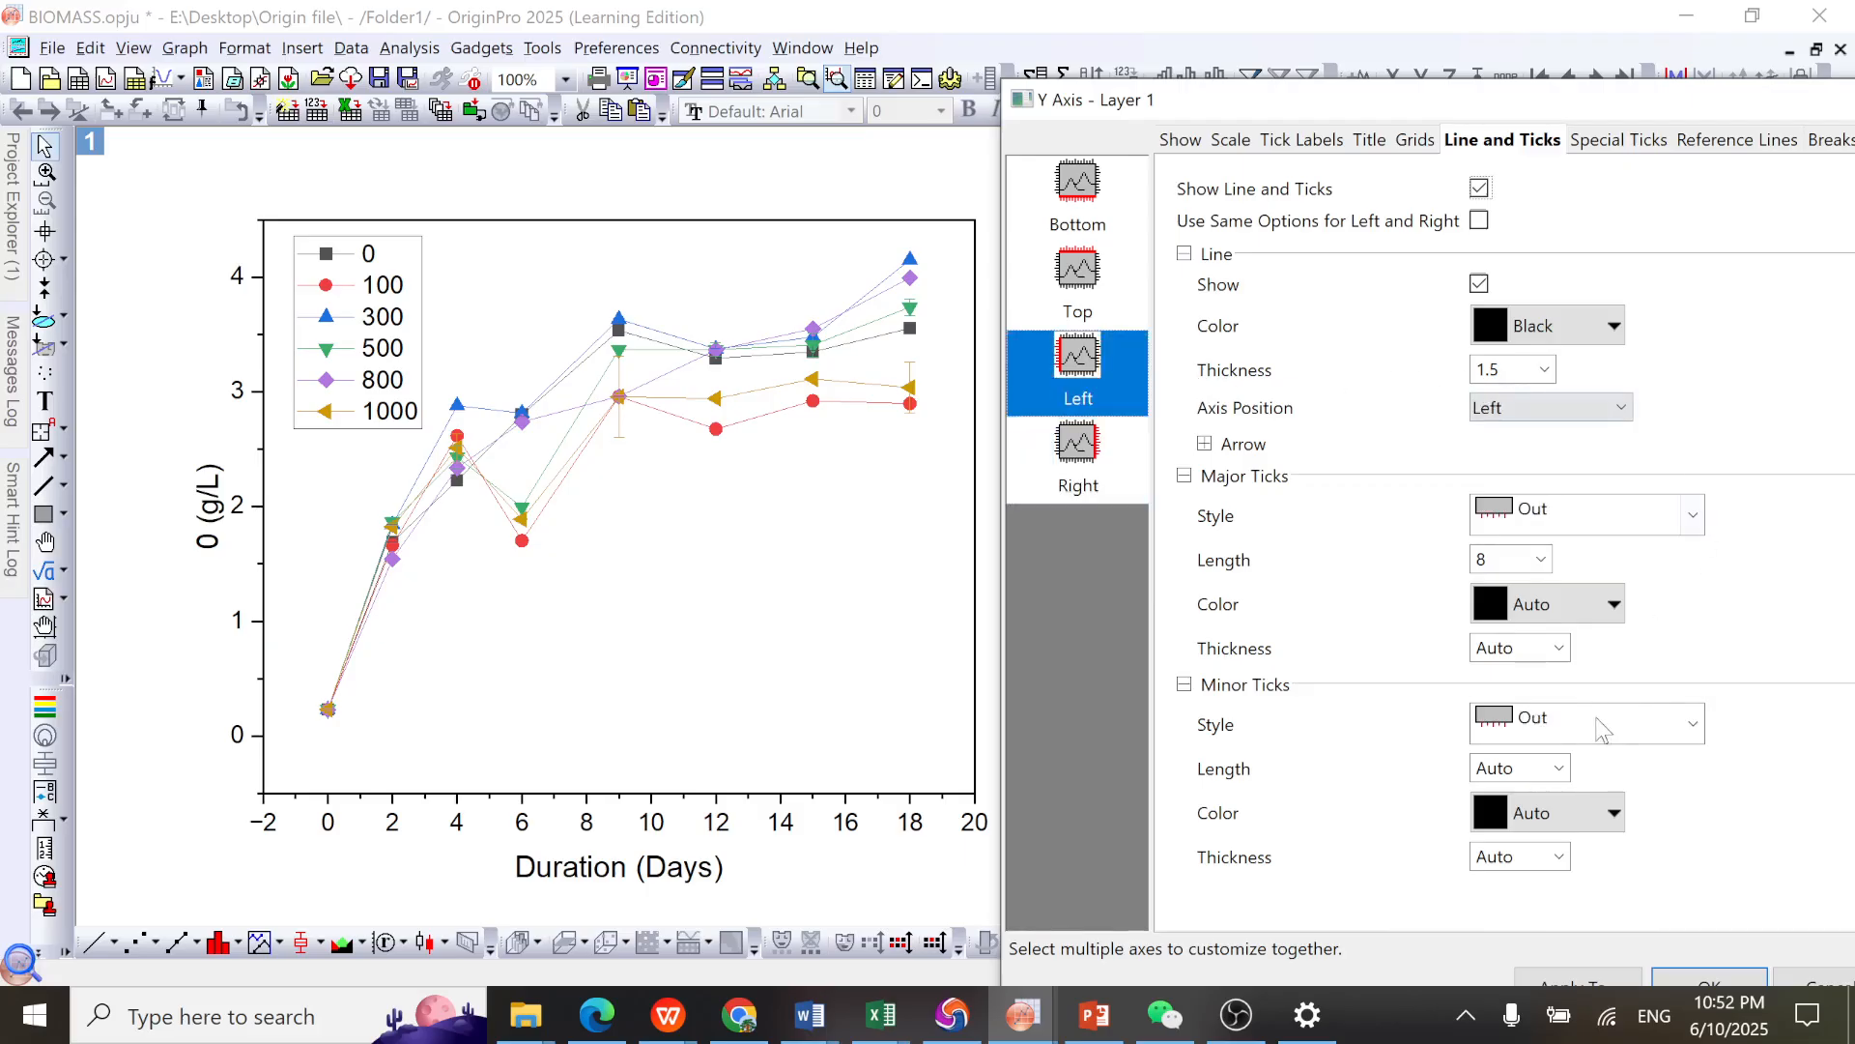
left_click(1608, 527)
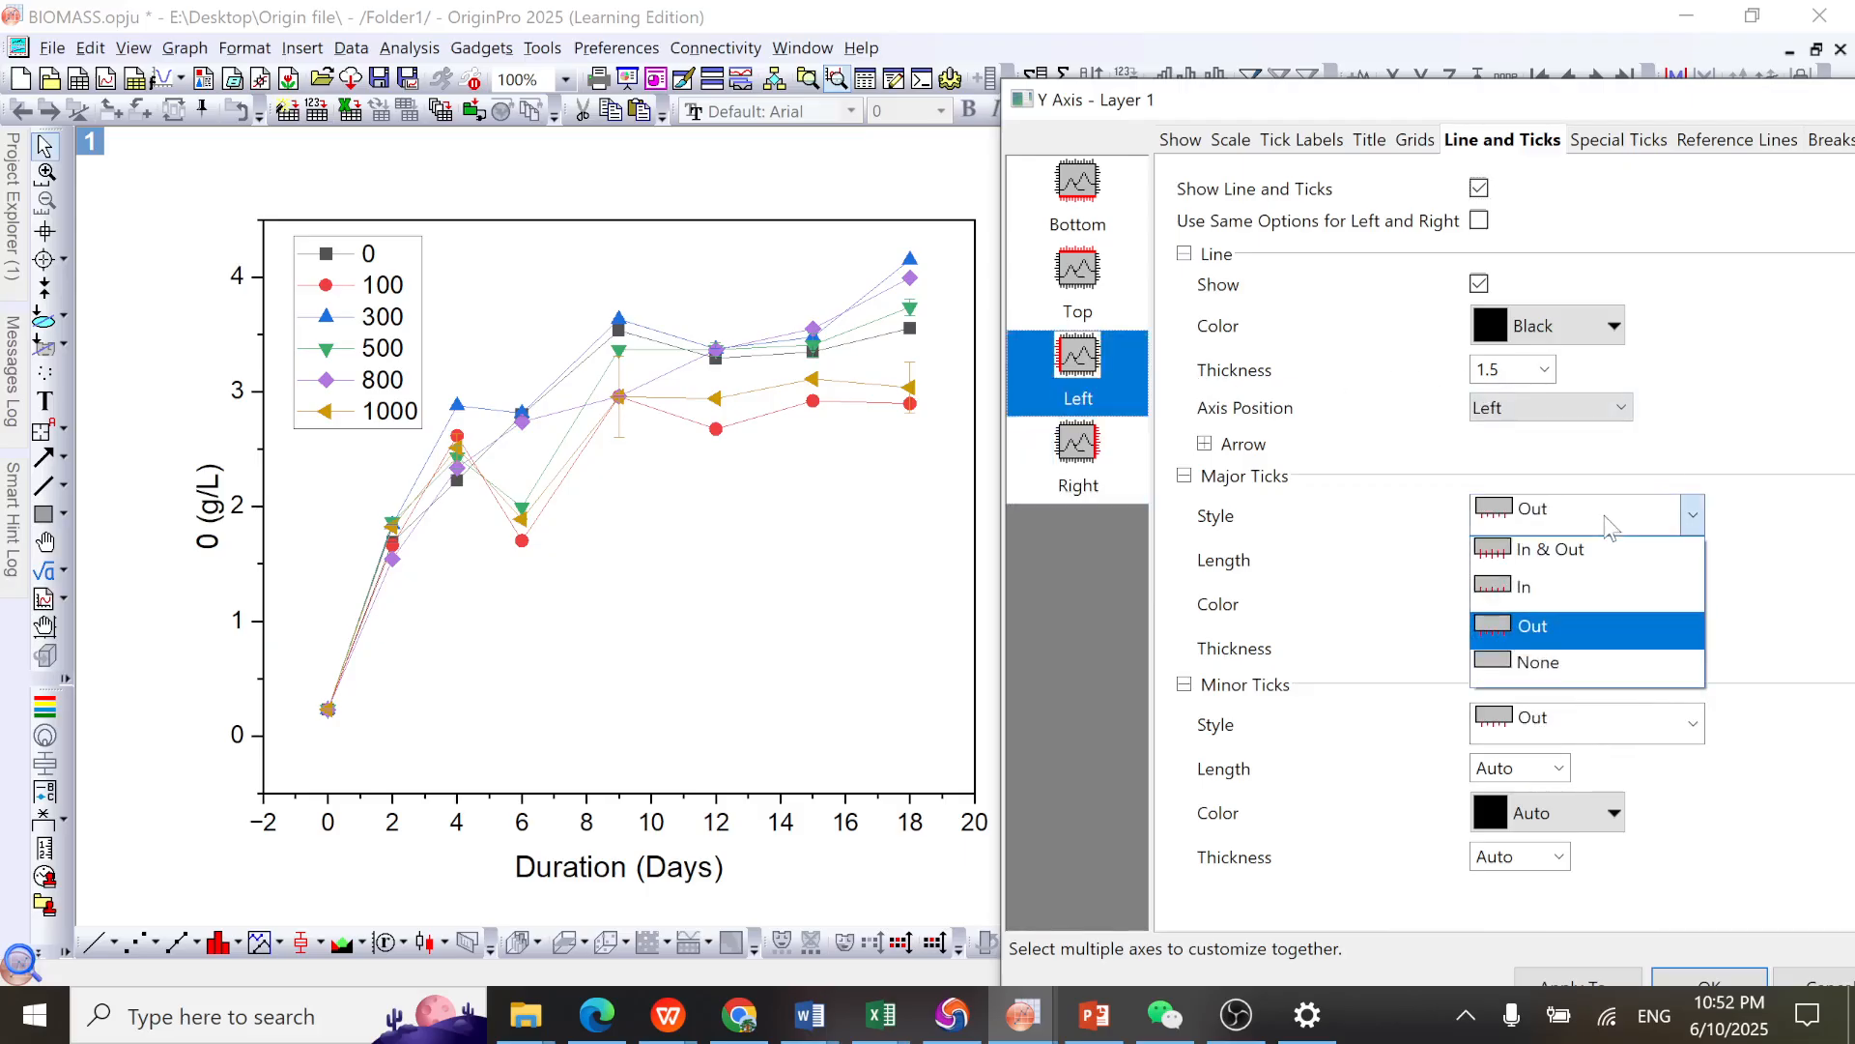
left_click(1569, 591)
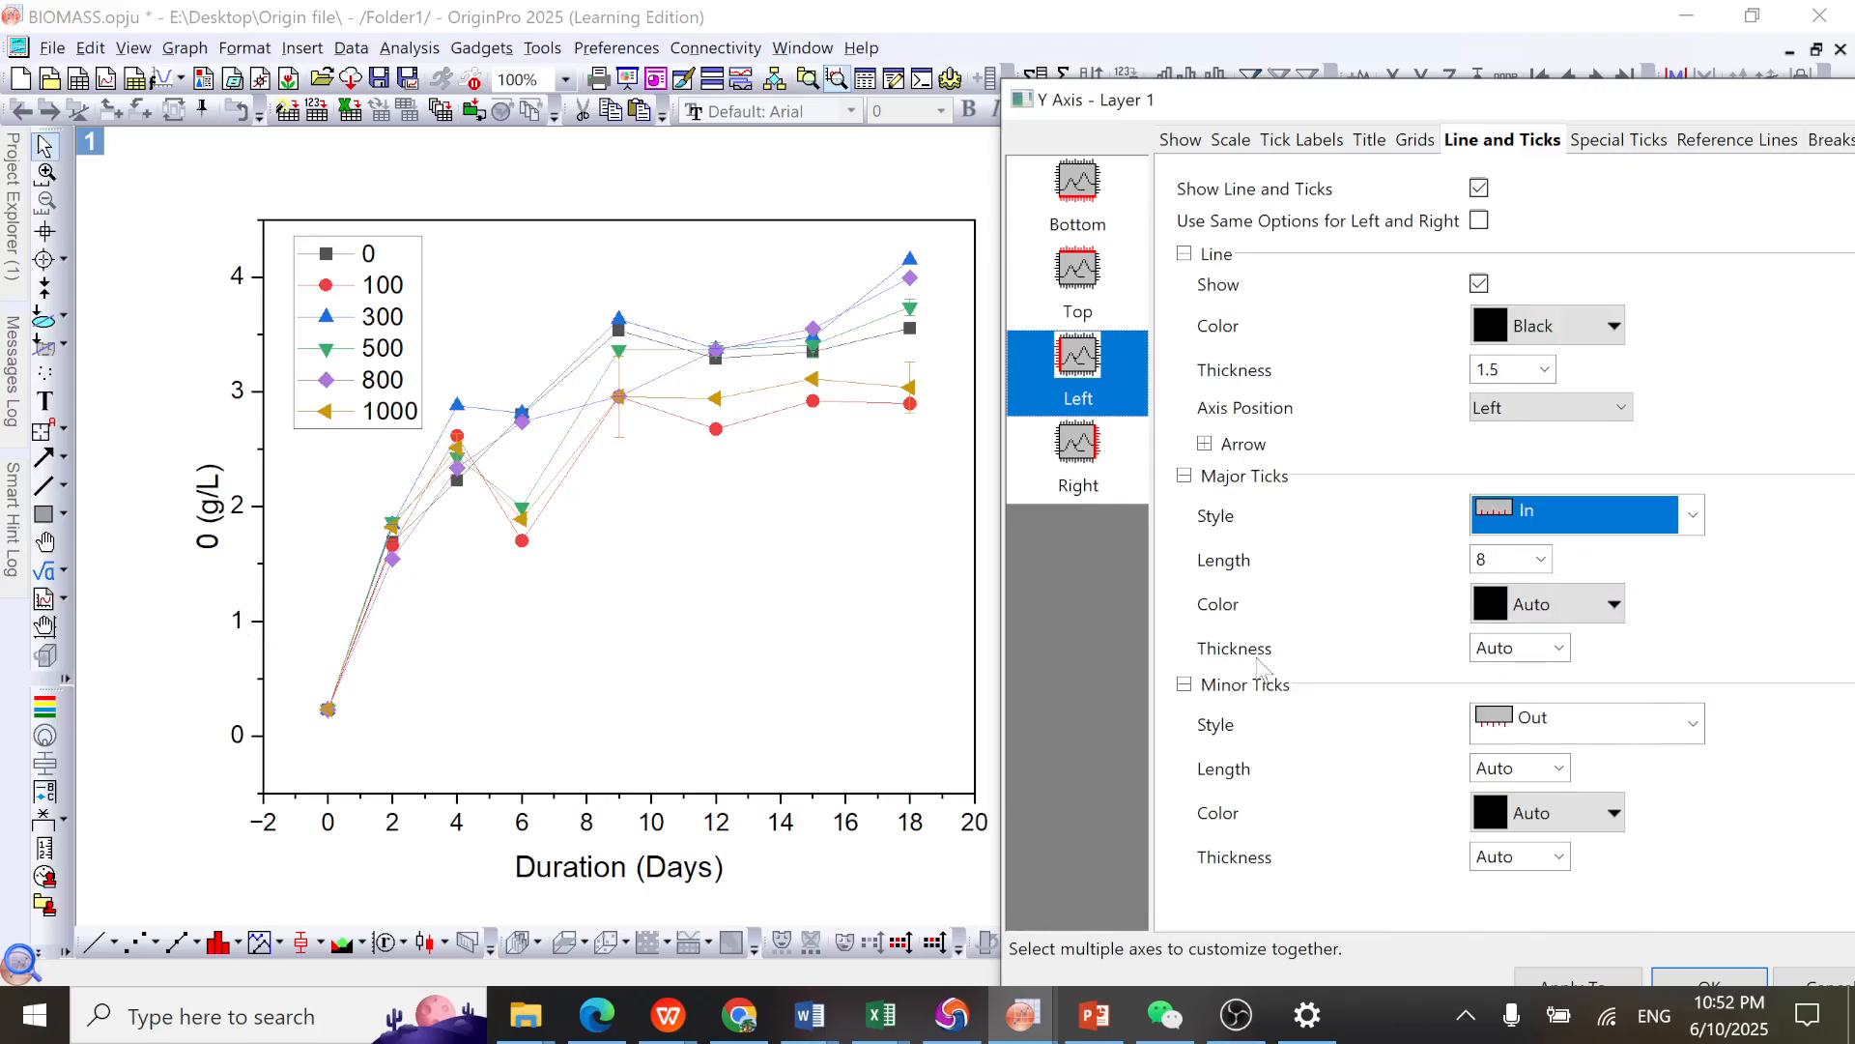
left_click(1634, 731)
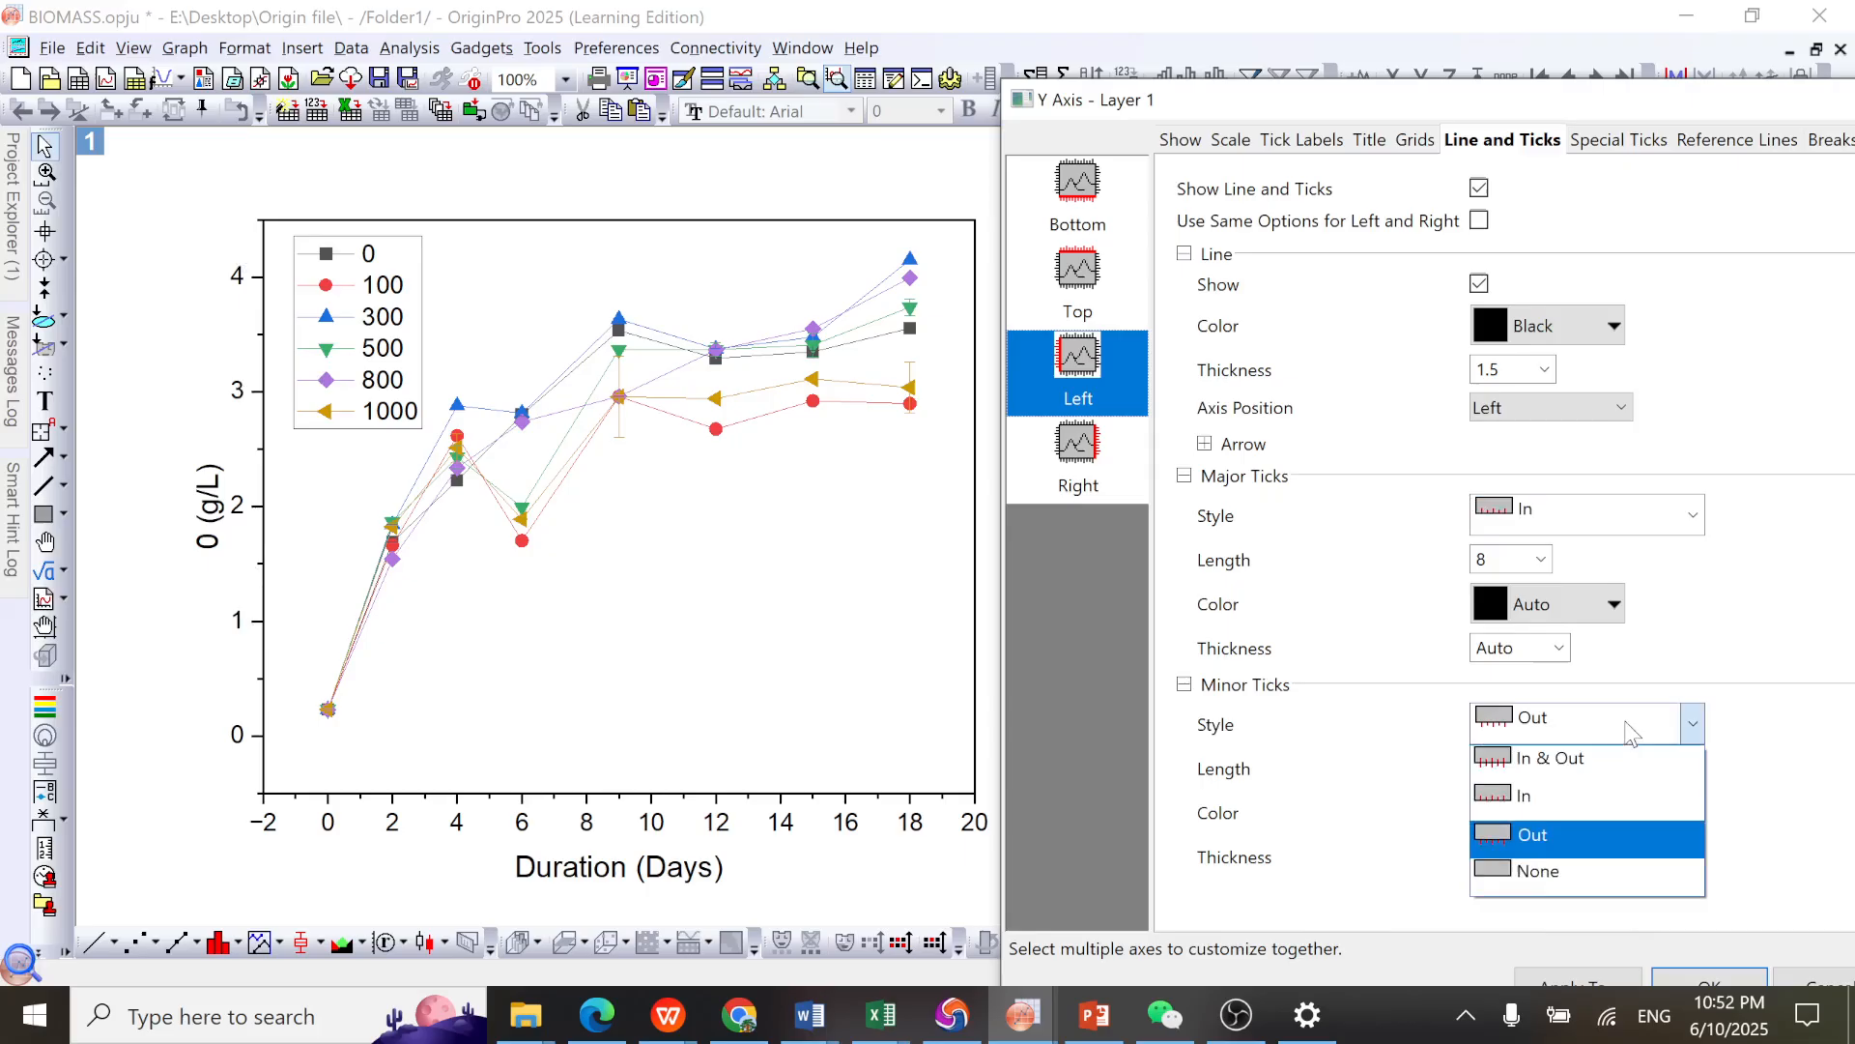
left_click(1555, 875)
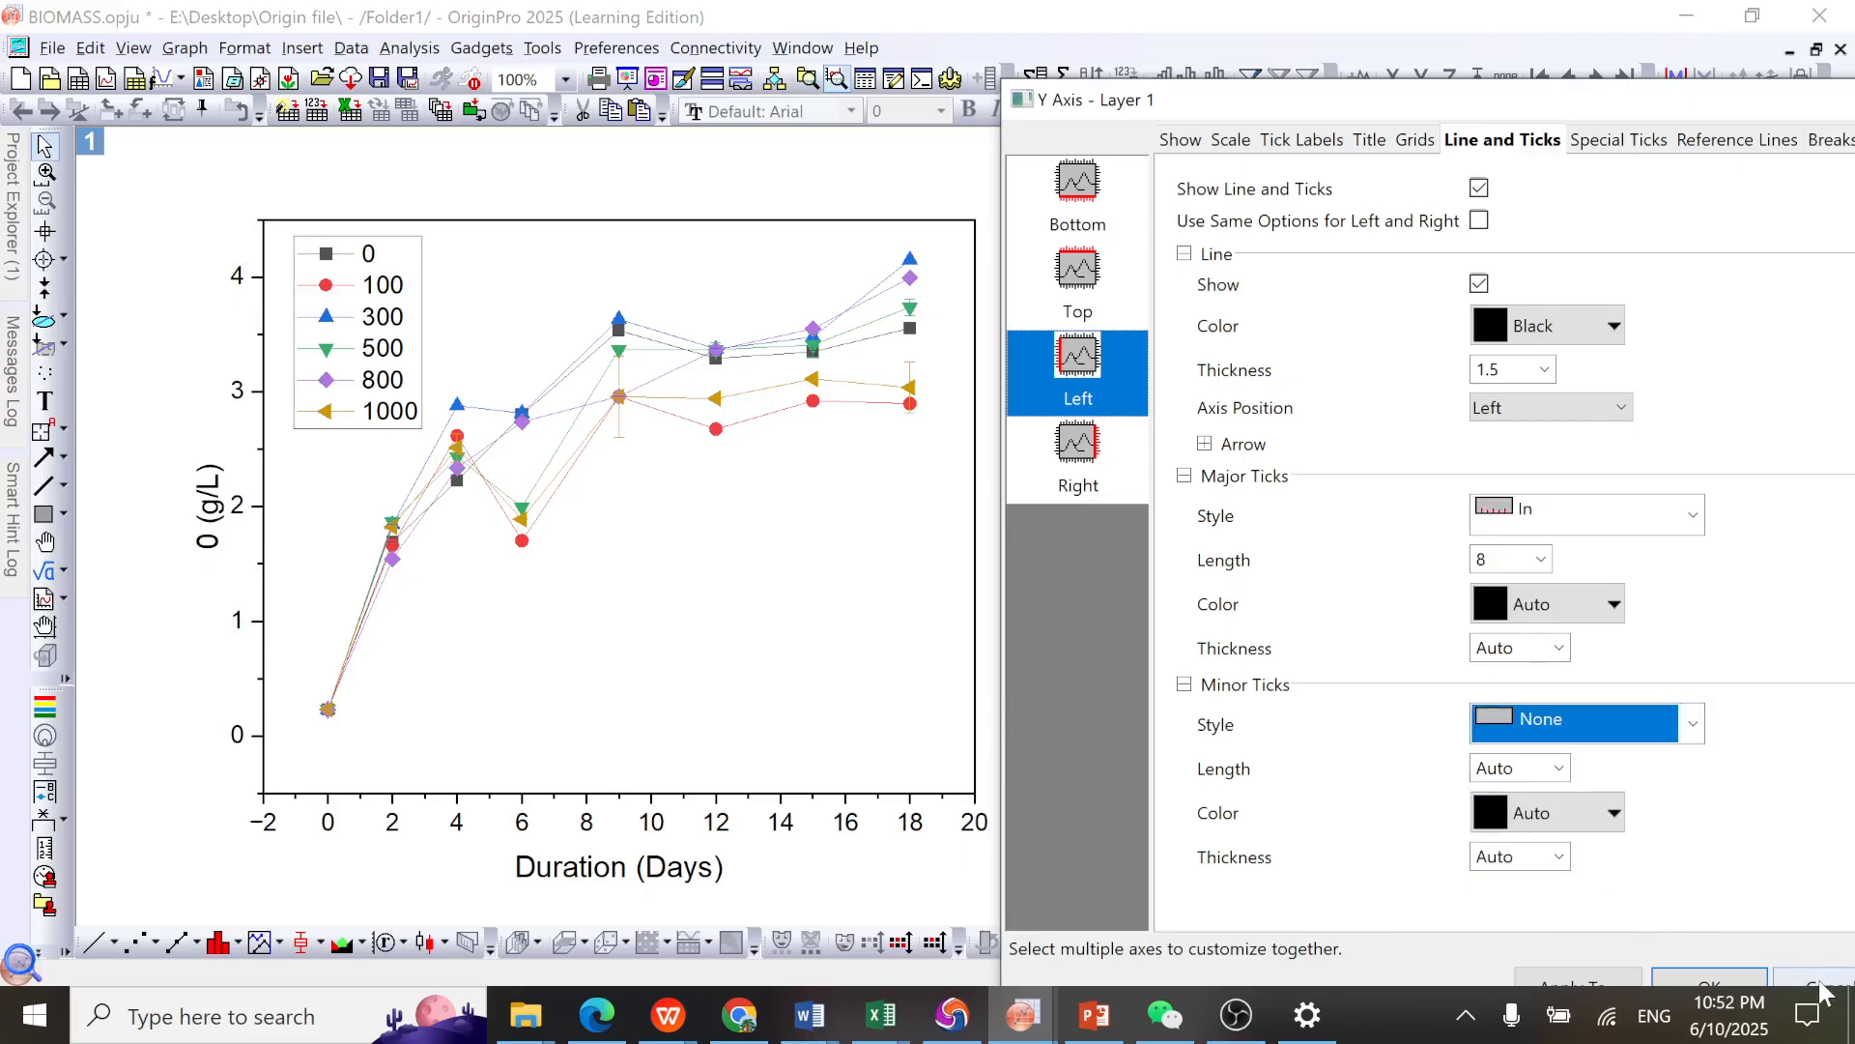
left_click_drag(1590, 112, 1524, 75)
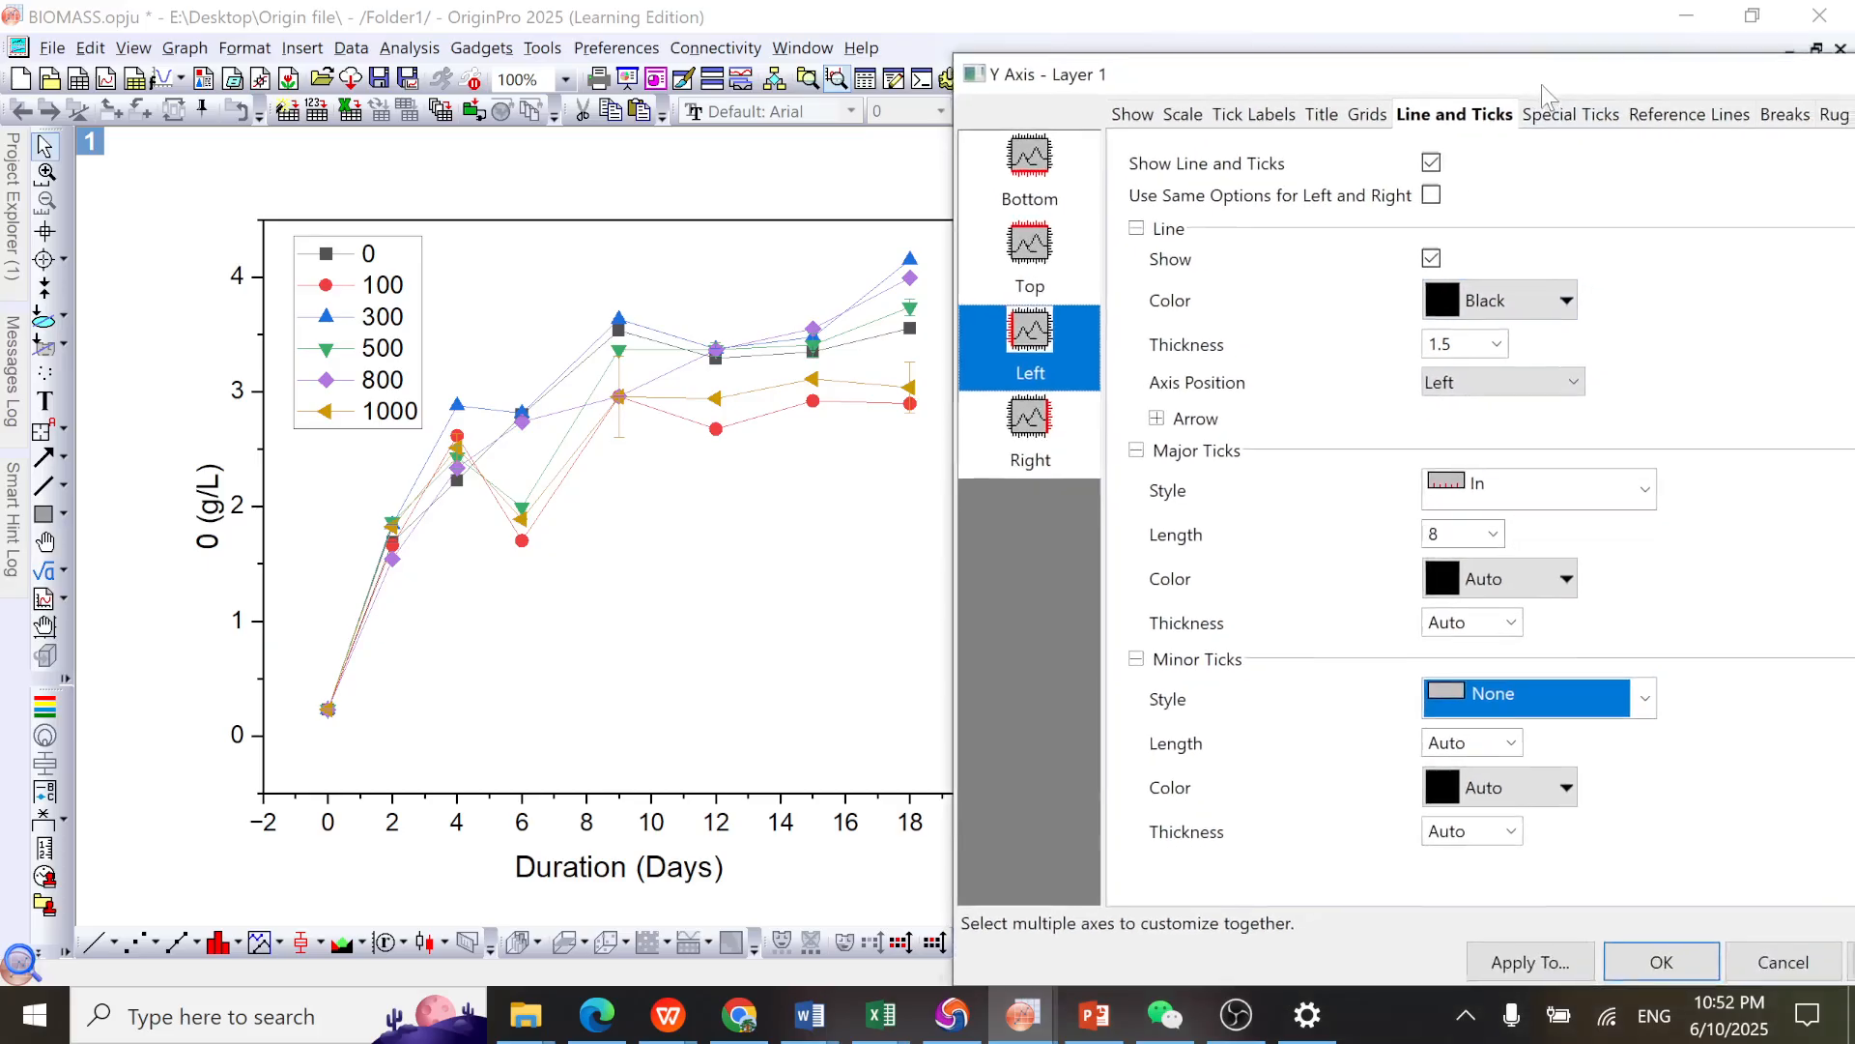
left_click_drag(1668, 66, 1588, 52)
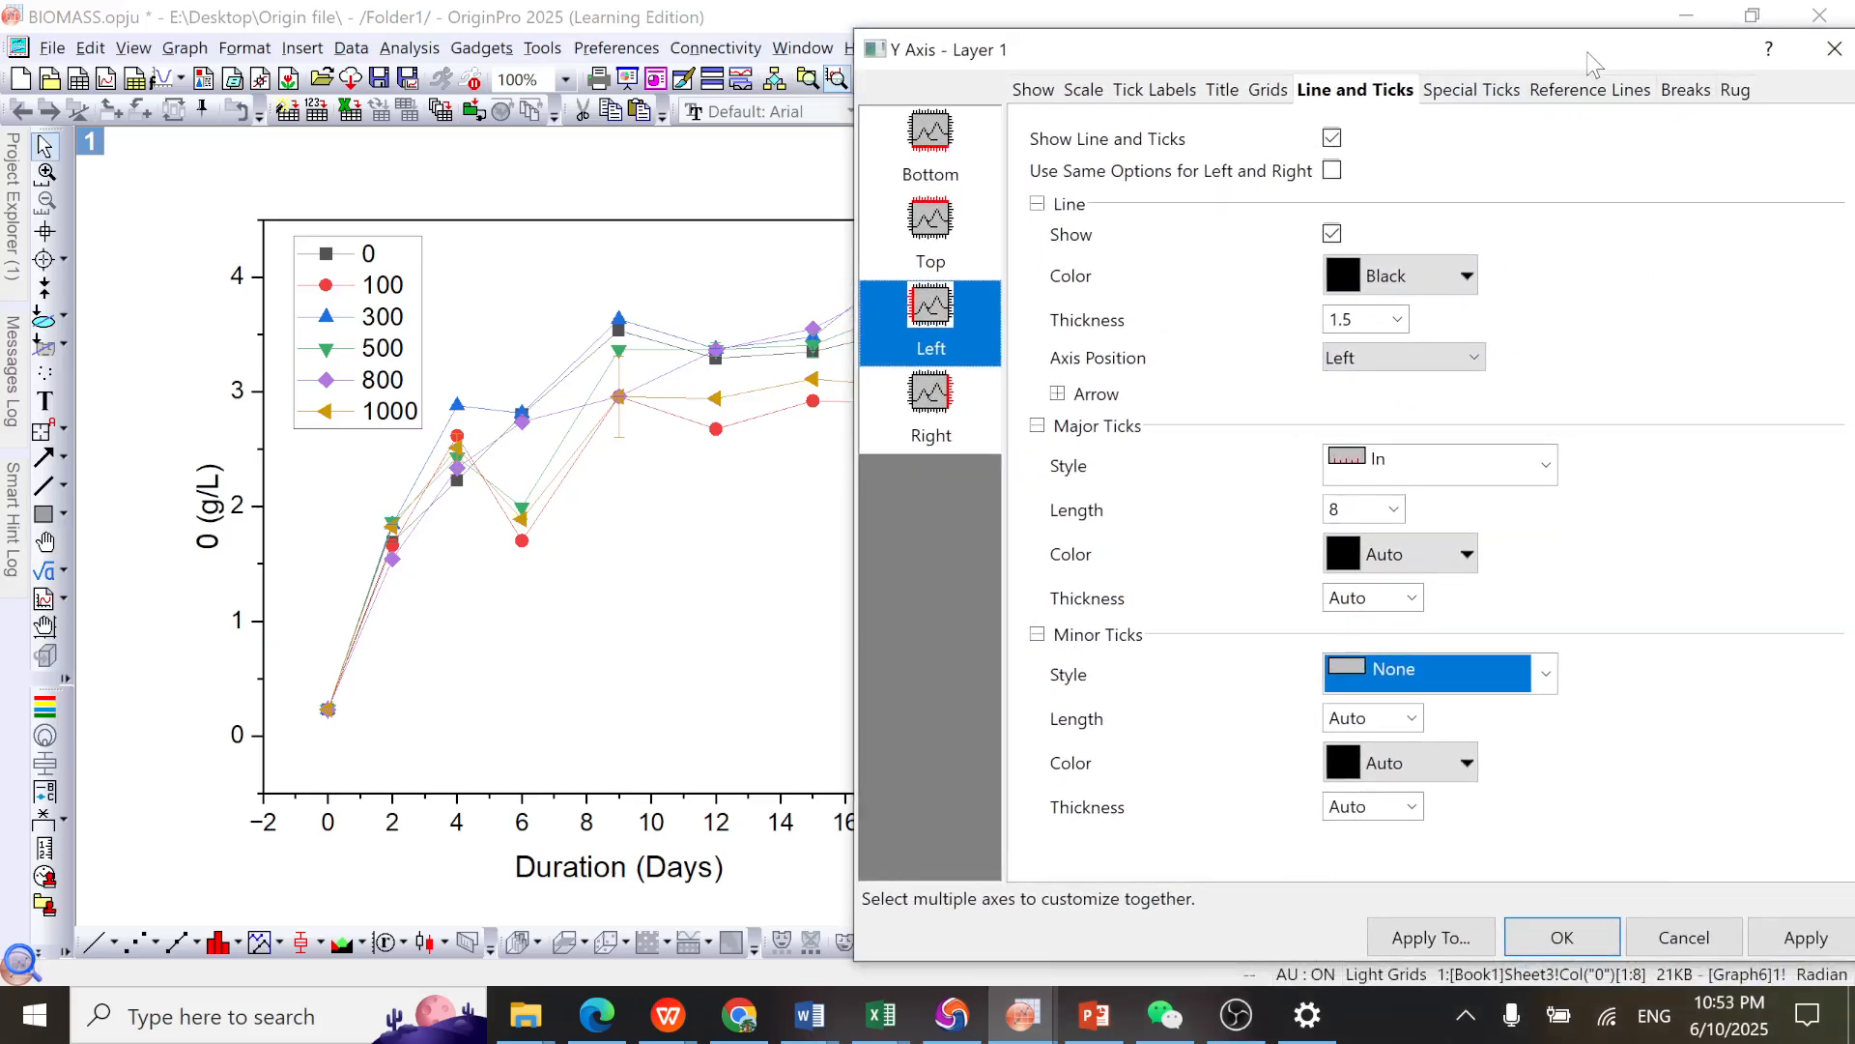
left_click(1817, 949)
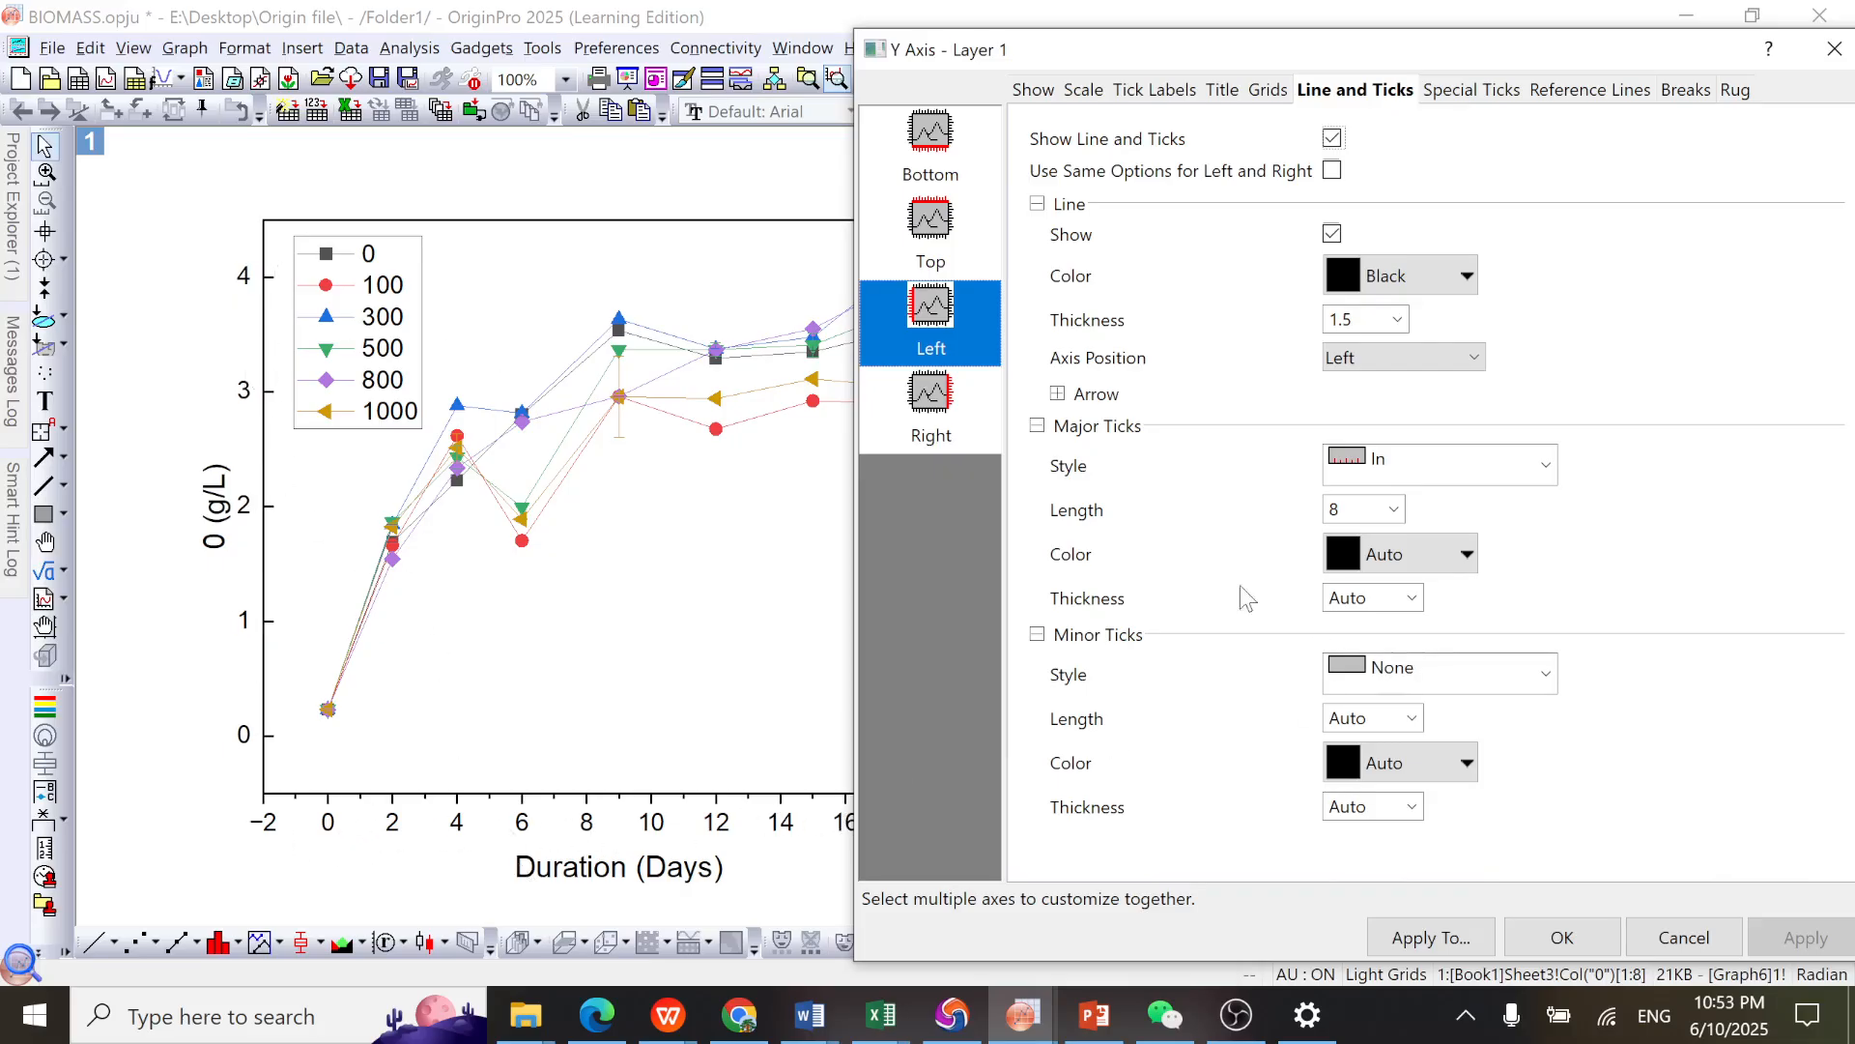
Step: Set the Bottom axis's major and minor tick styles to None and apply the change
left_click(932, 135)
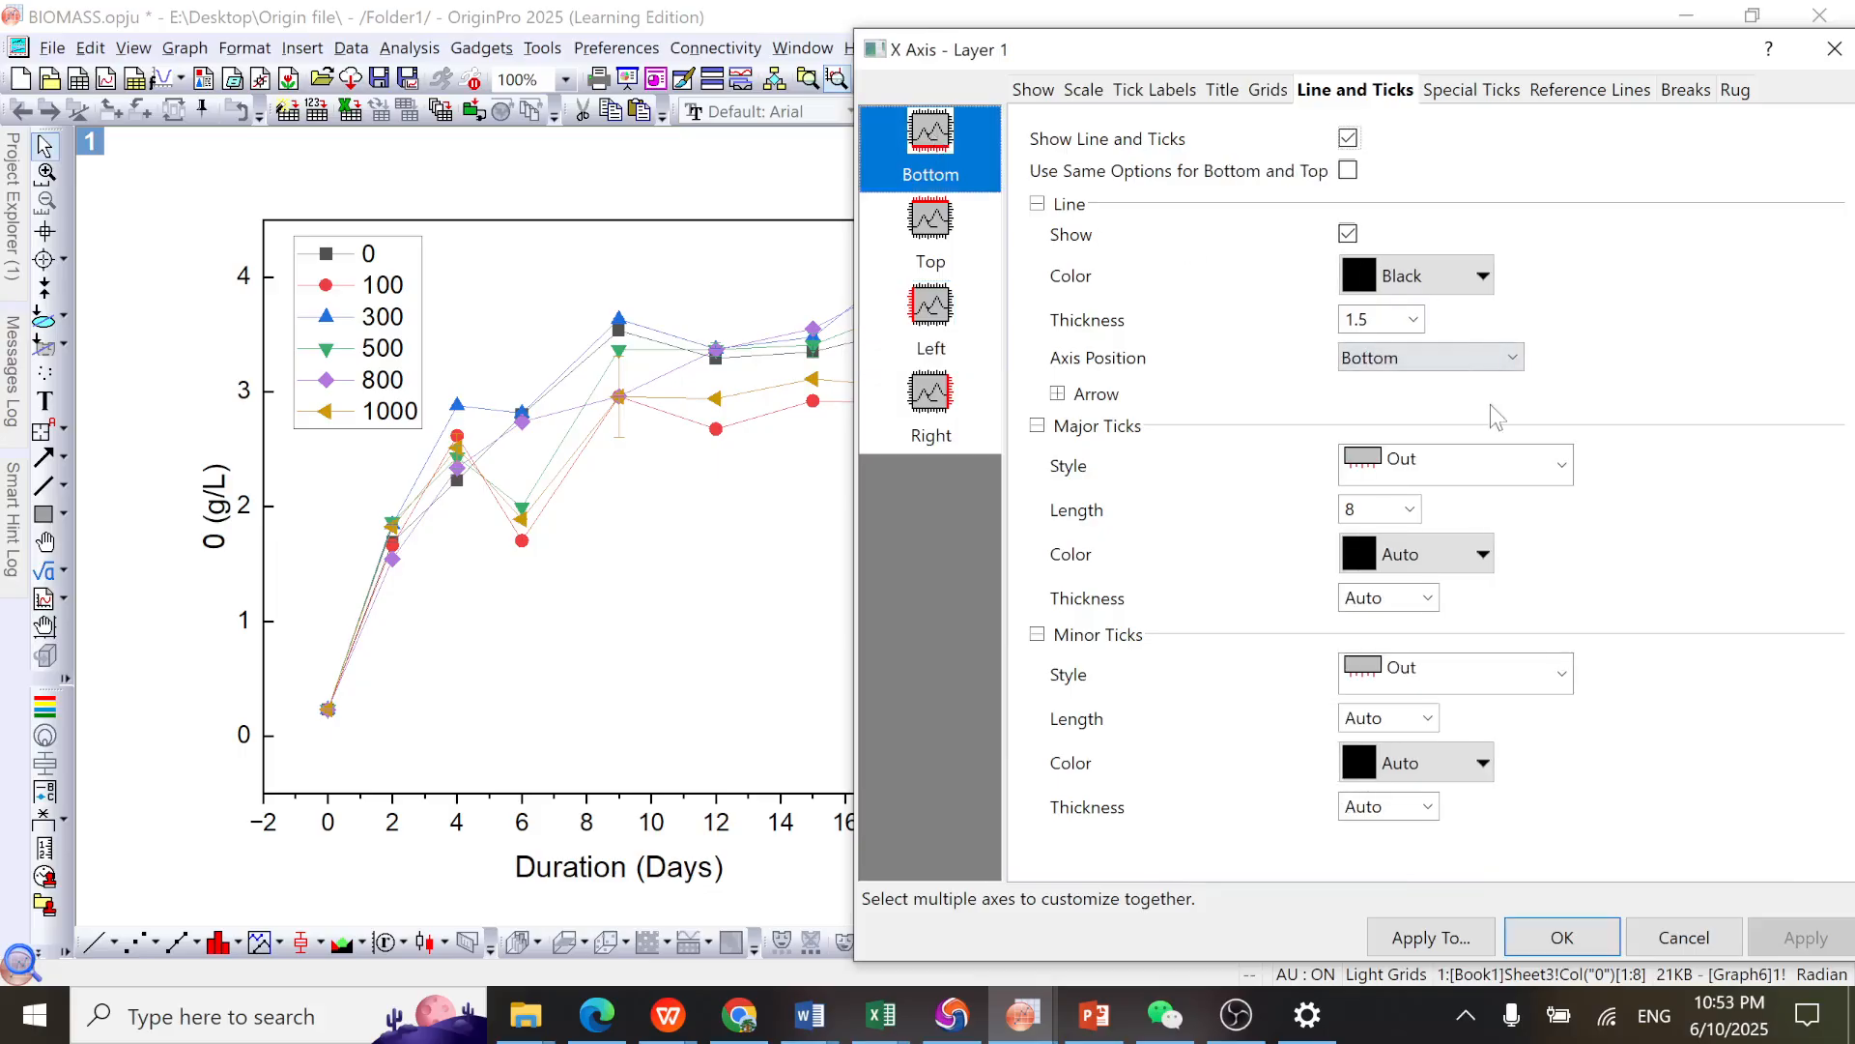
left_click(1491, 468)
left_click(1452, 603)
left_click(1491, 682)
left_click(1512, 831)
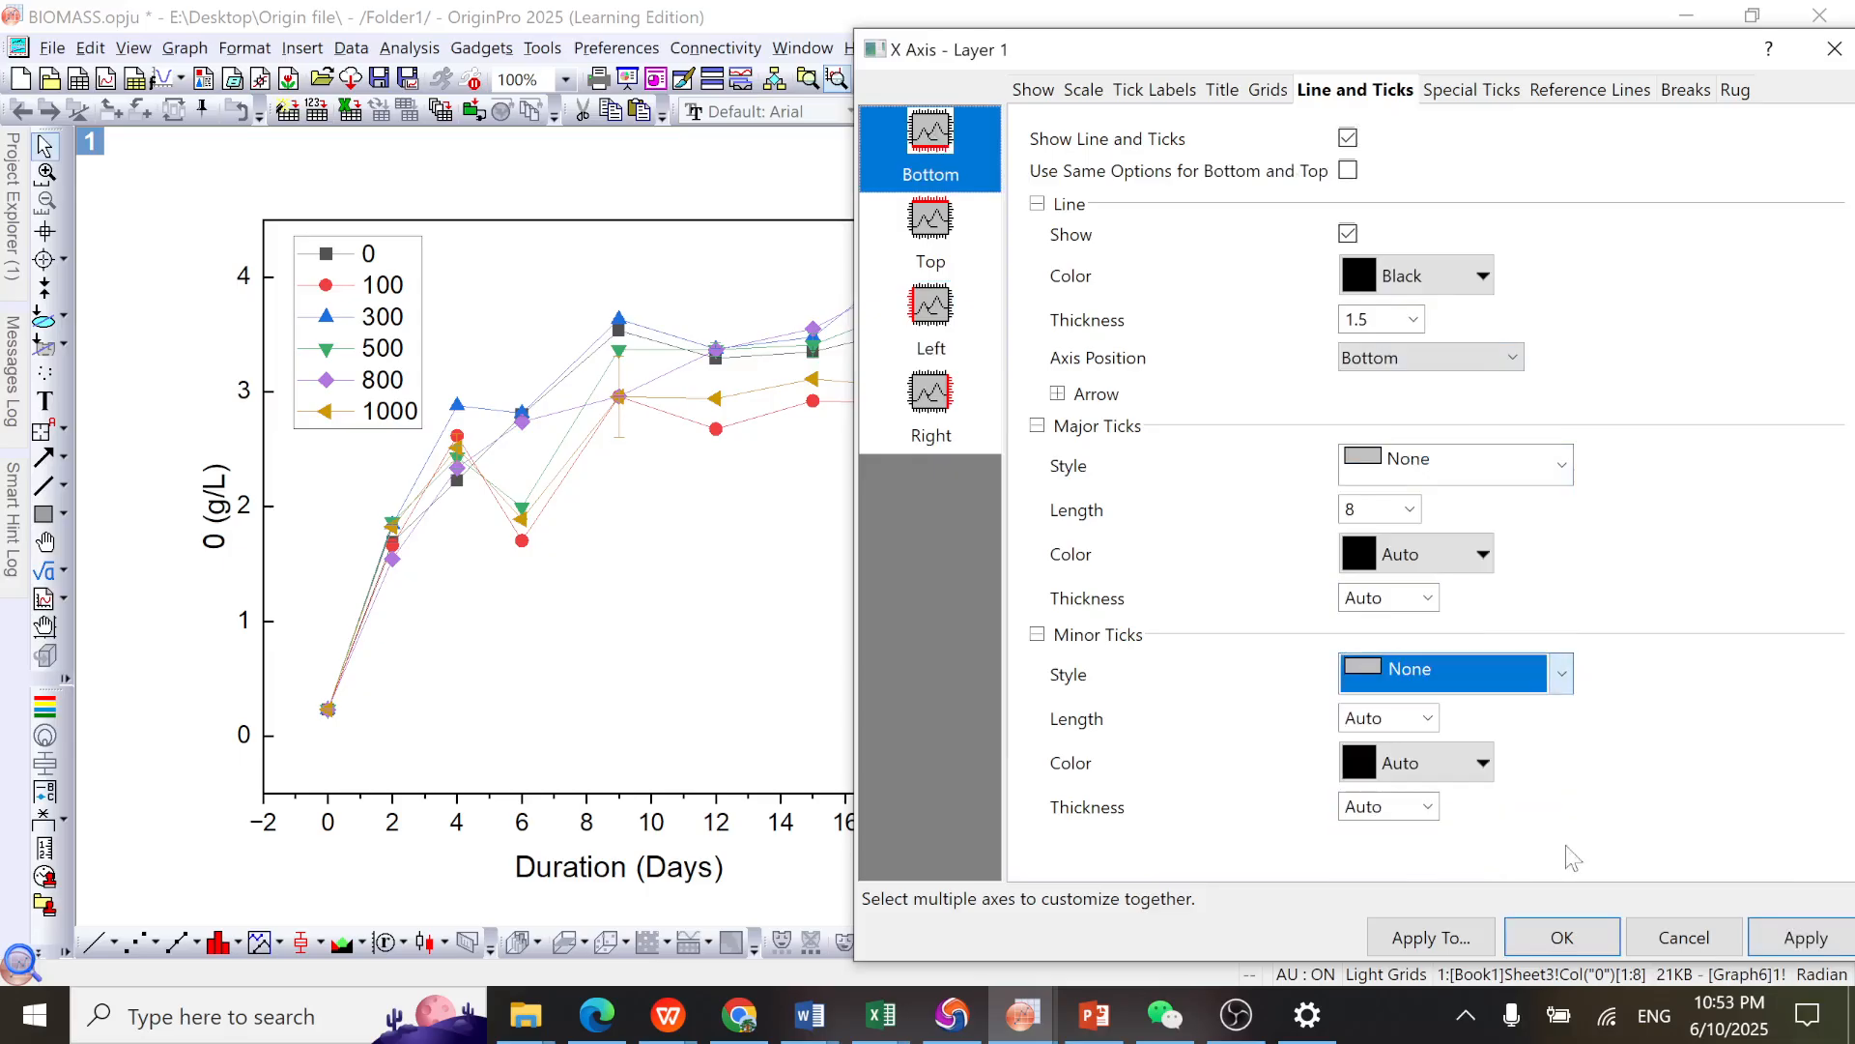
left_click(1803, 955)
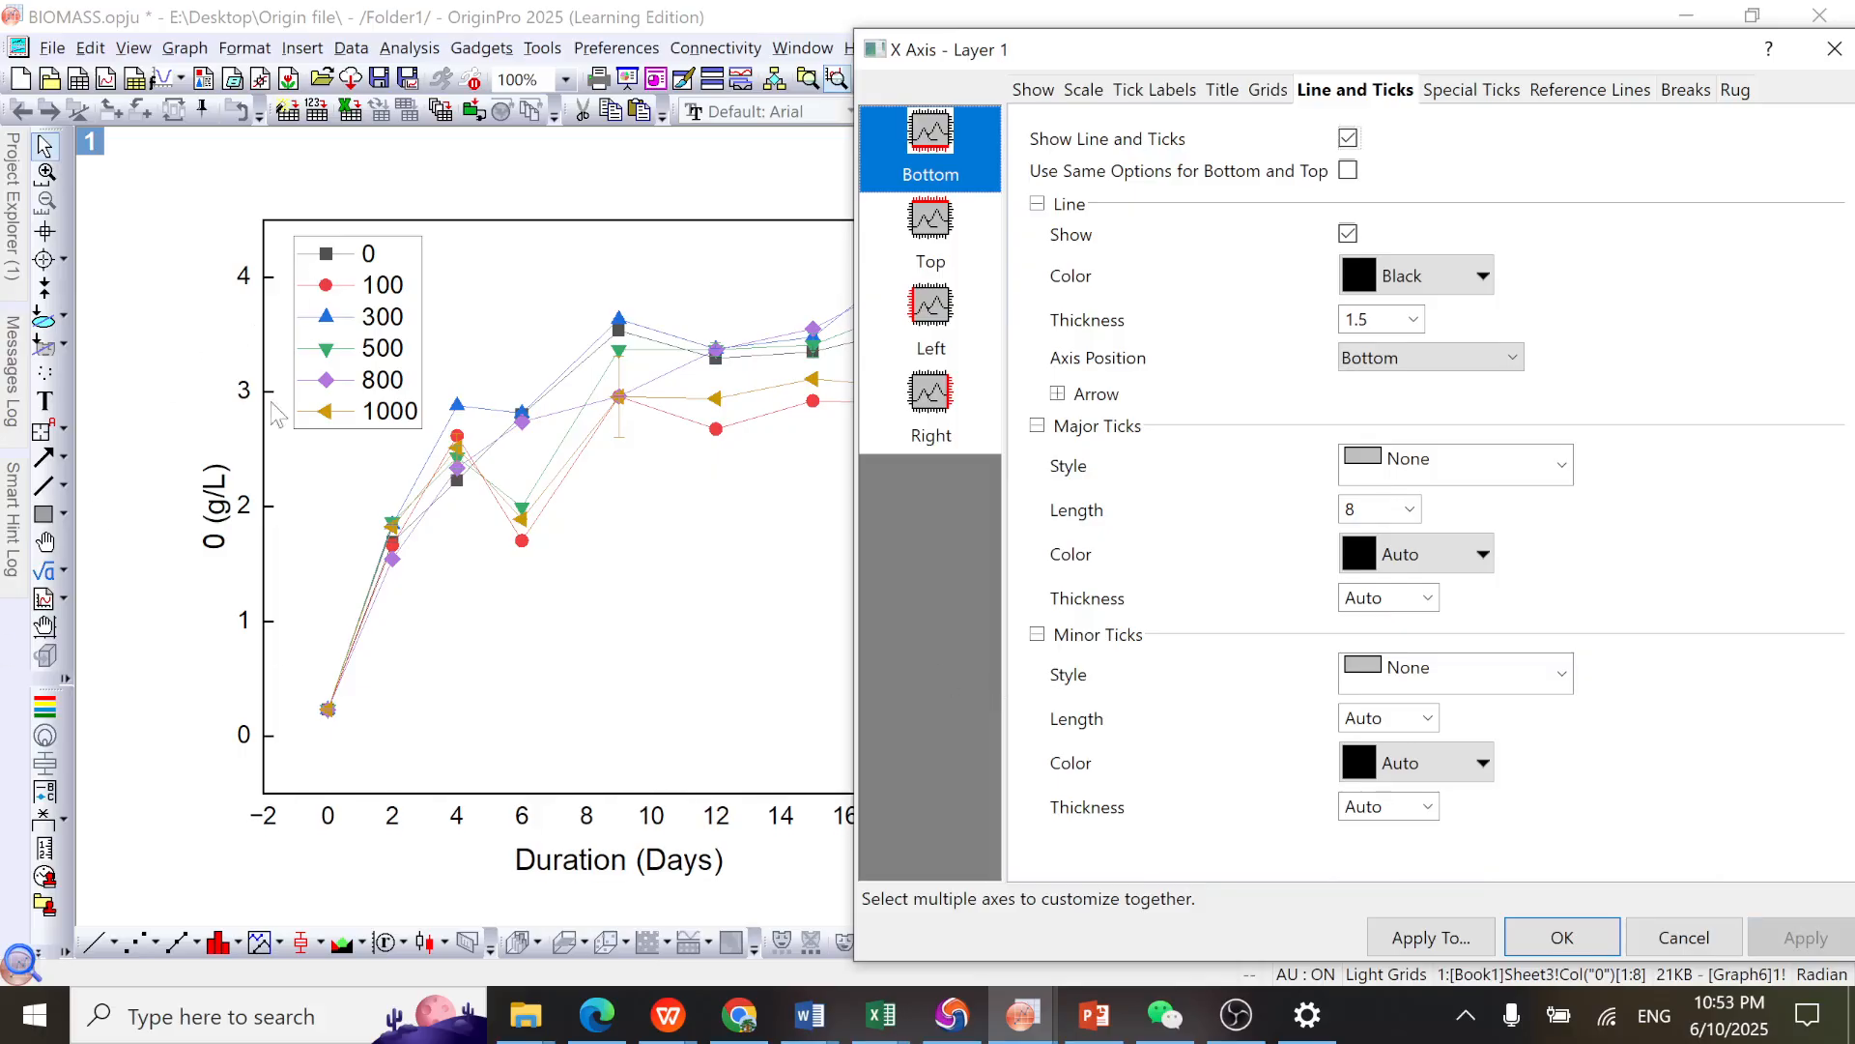
Step: Set the horizontal axis scale to start from 0 and apply the change to the graph
left_click_drag(1278, 53, 1421, 63)
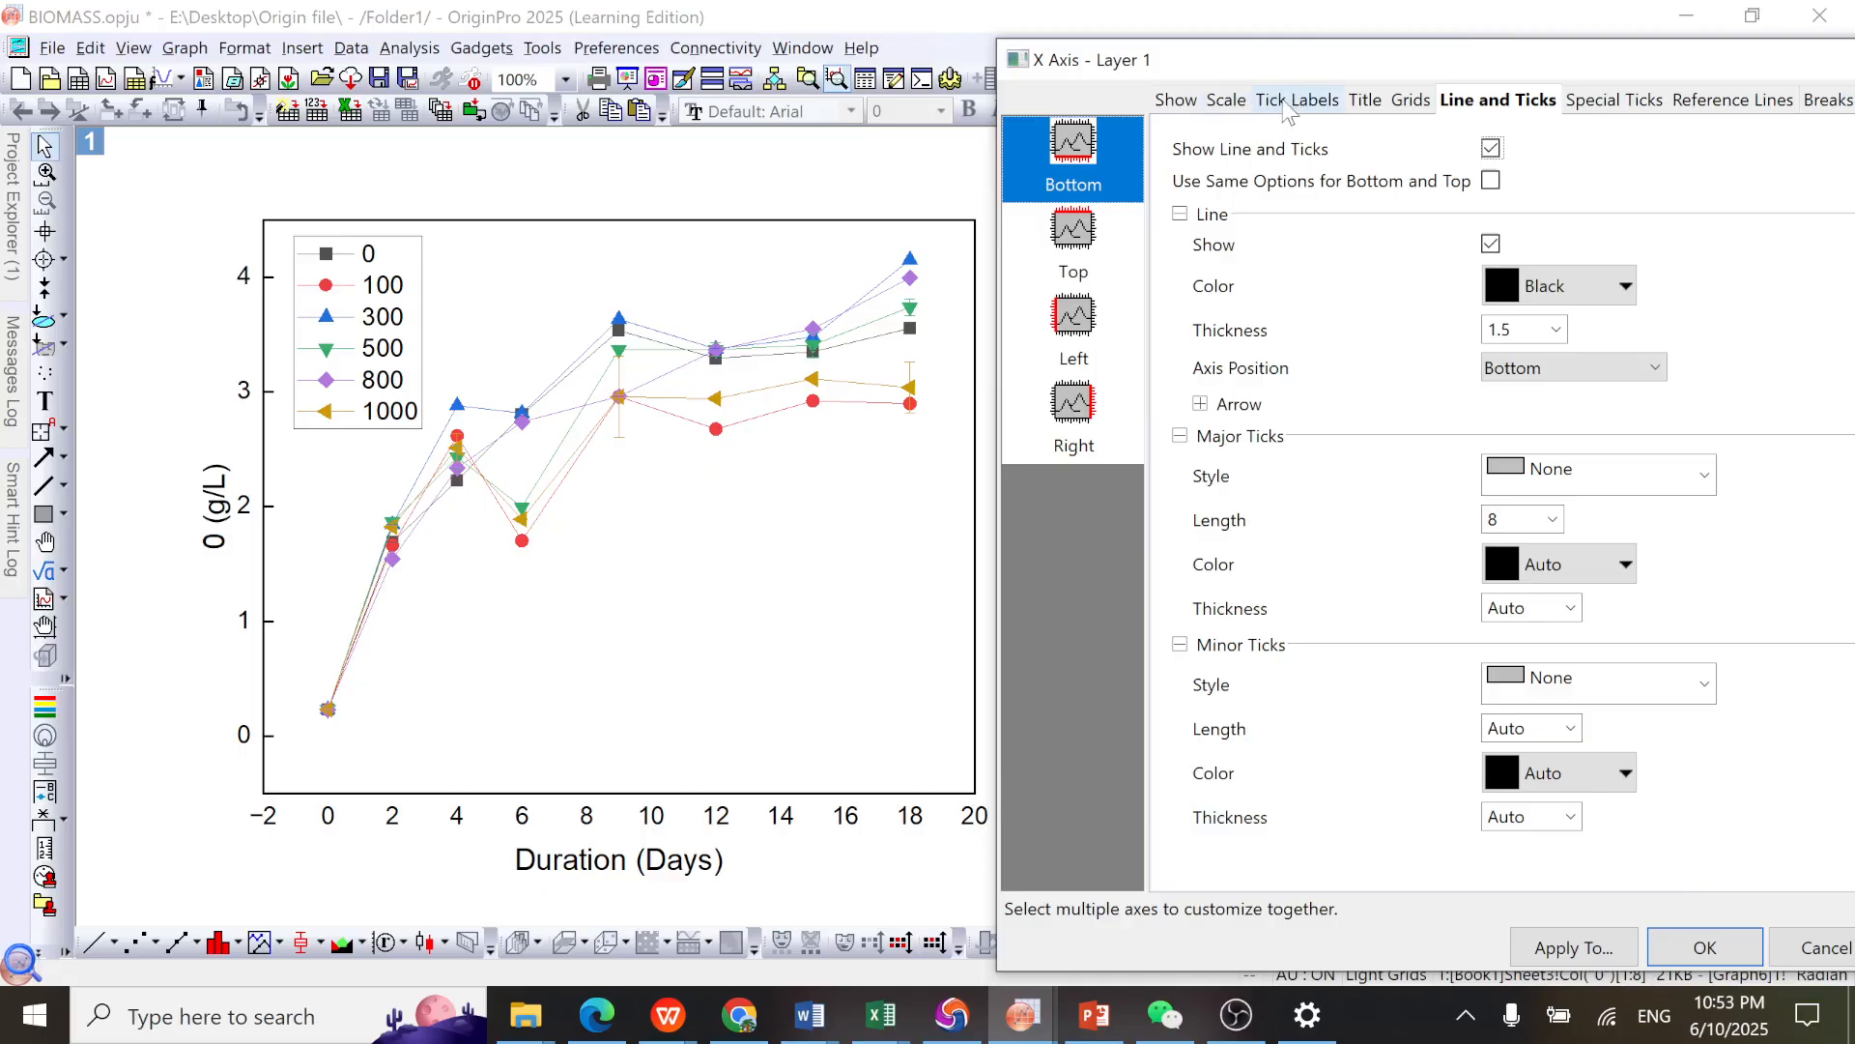
left_click(1229, 102)
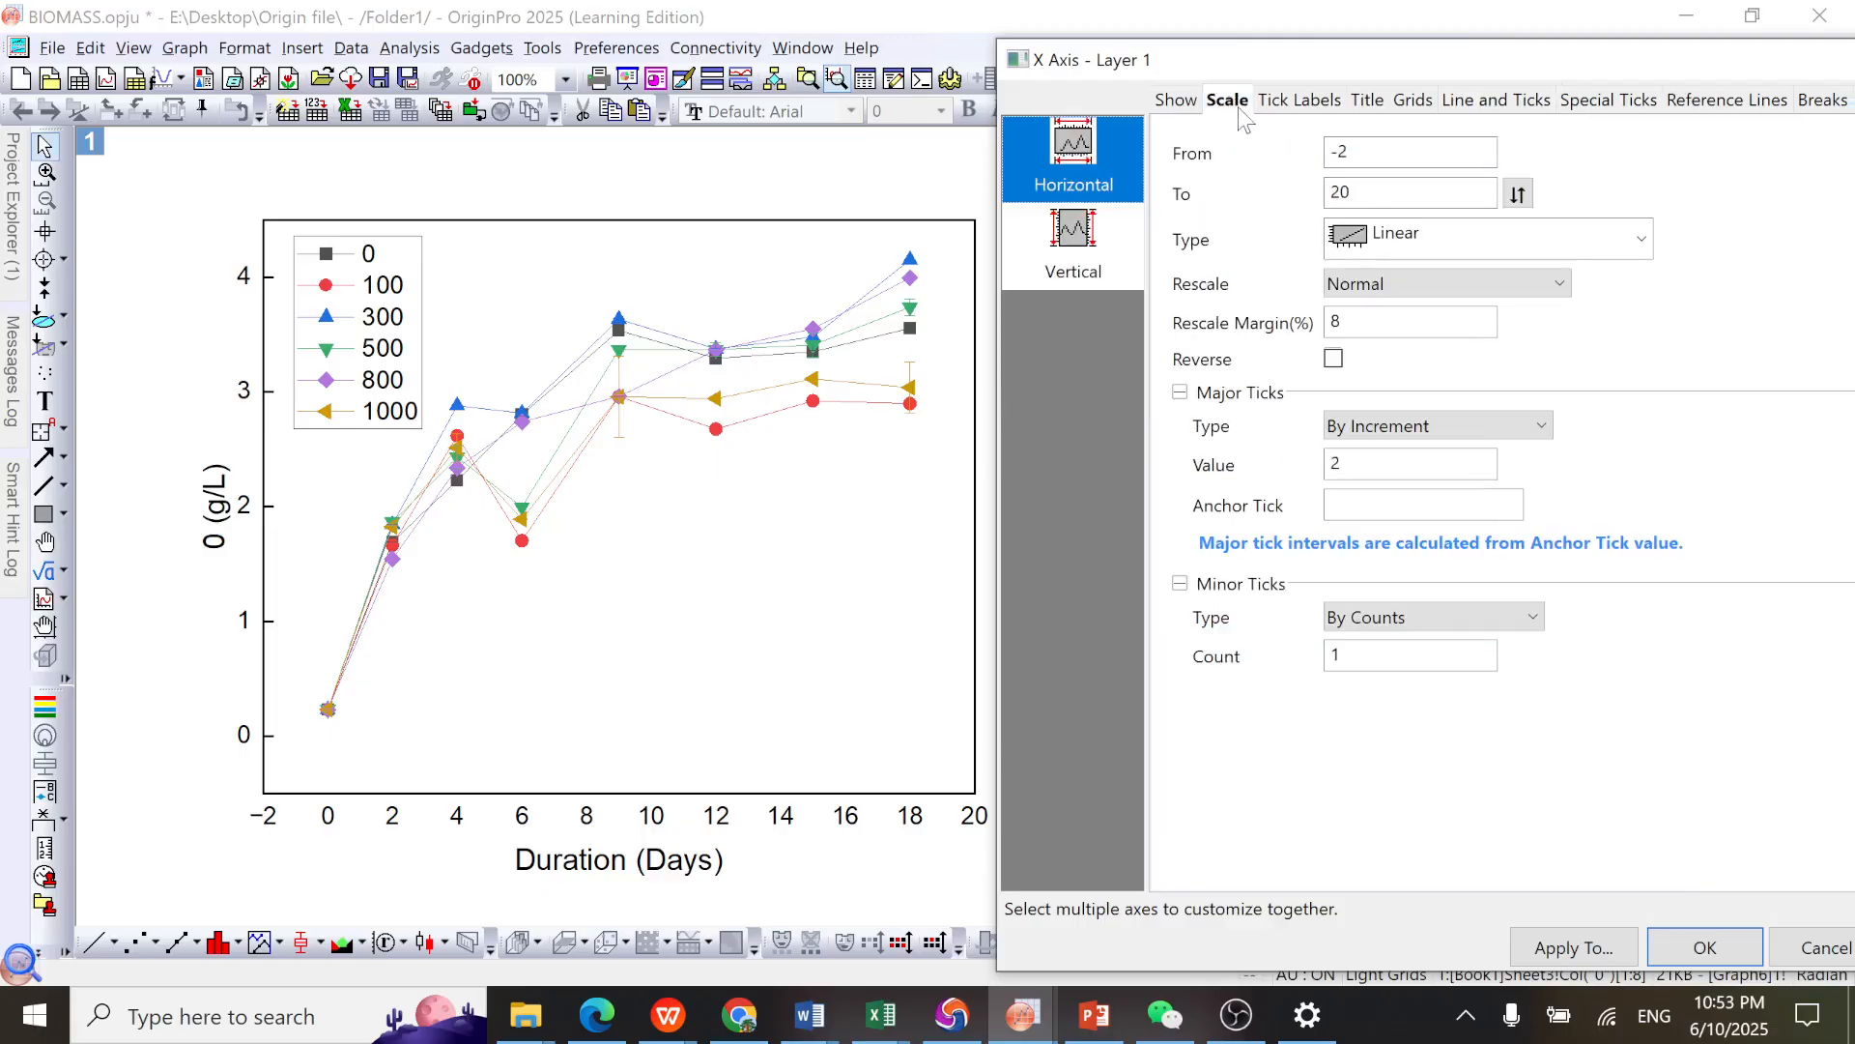
left_click(1180, 108)
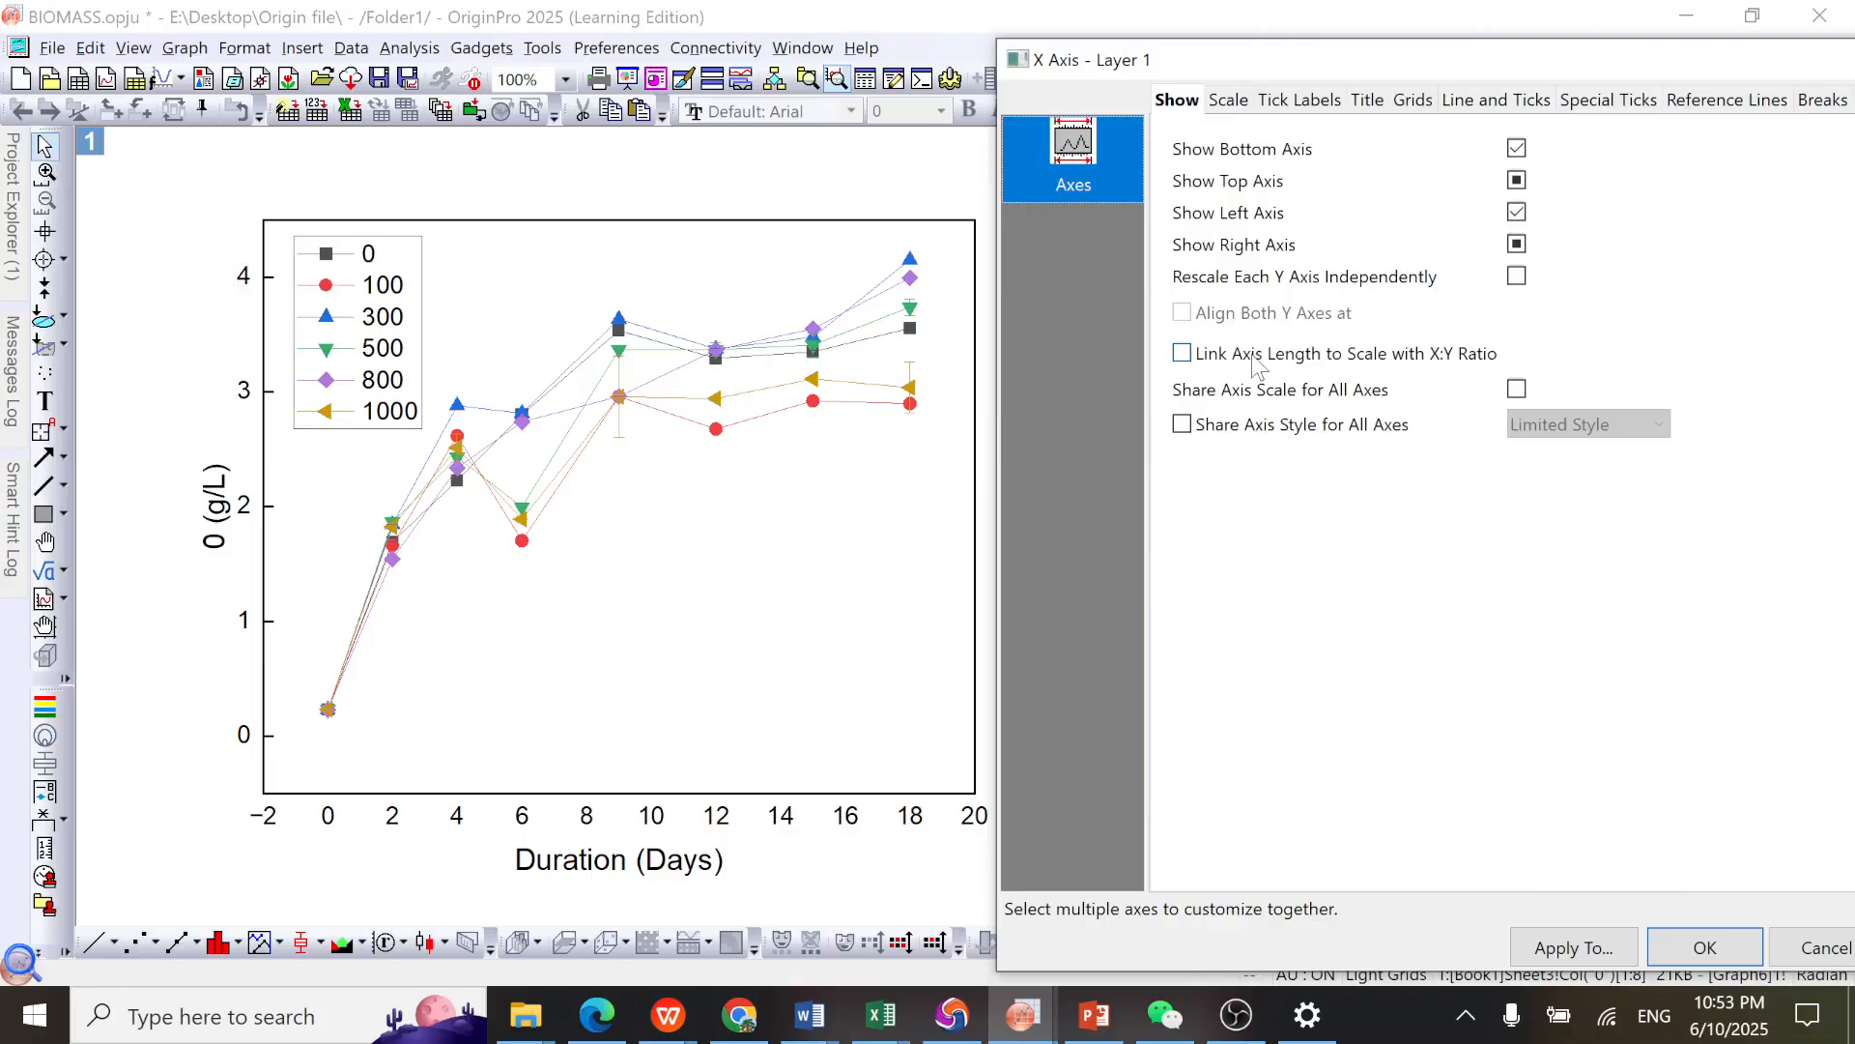
left_click(1228, 100)
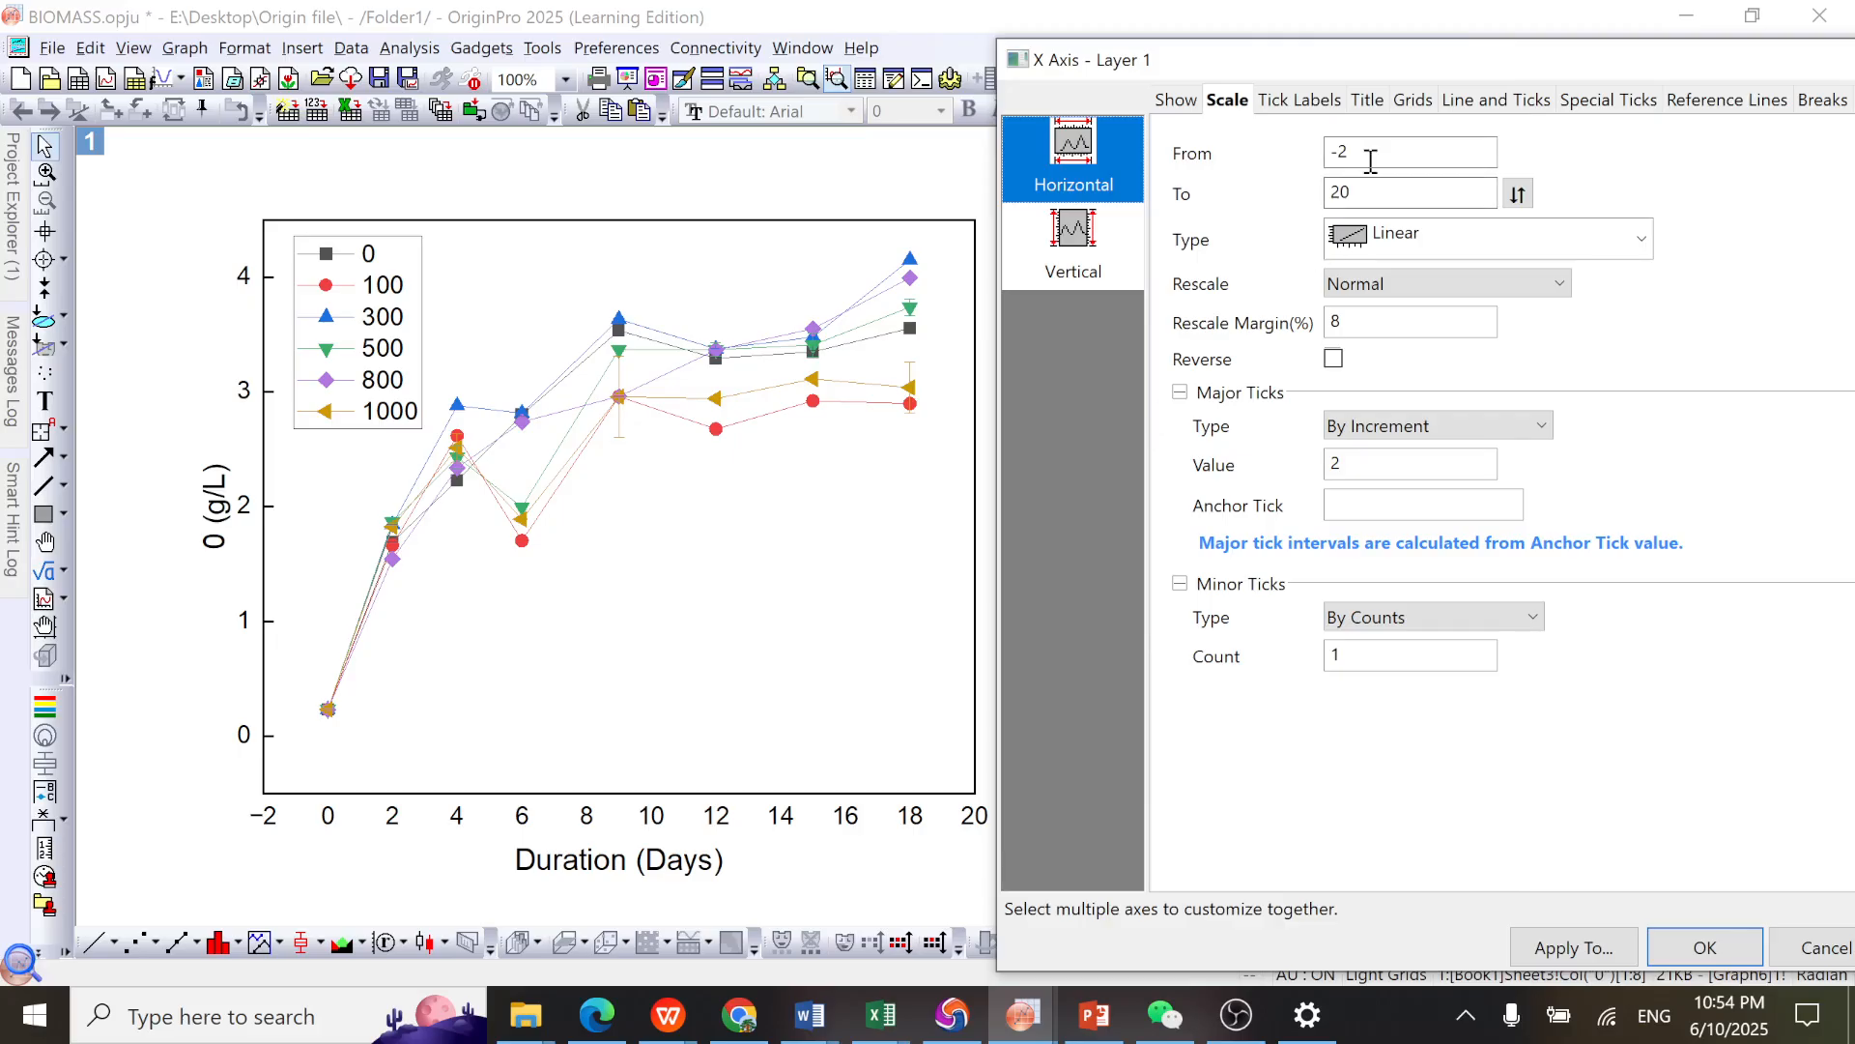
left_click_drag(1370, 157, 1326, 155)
type("0")
left_click_drag(1626, 64, 1497, 67)
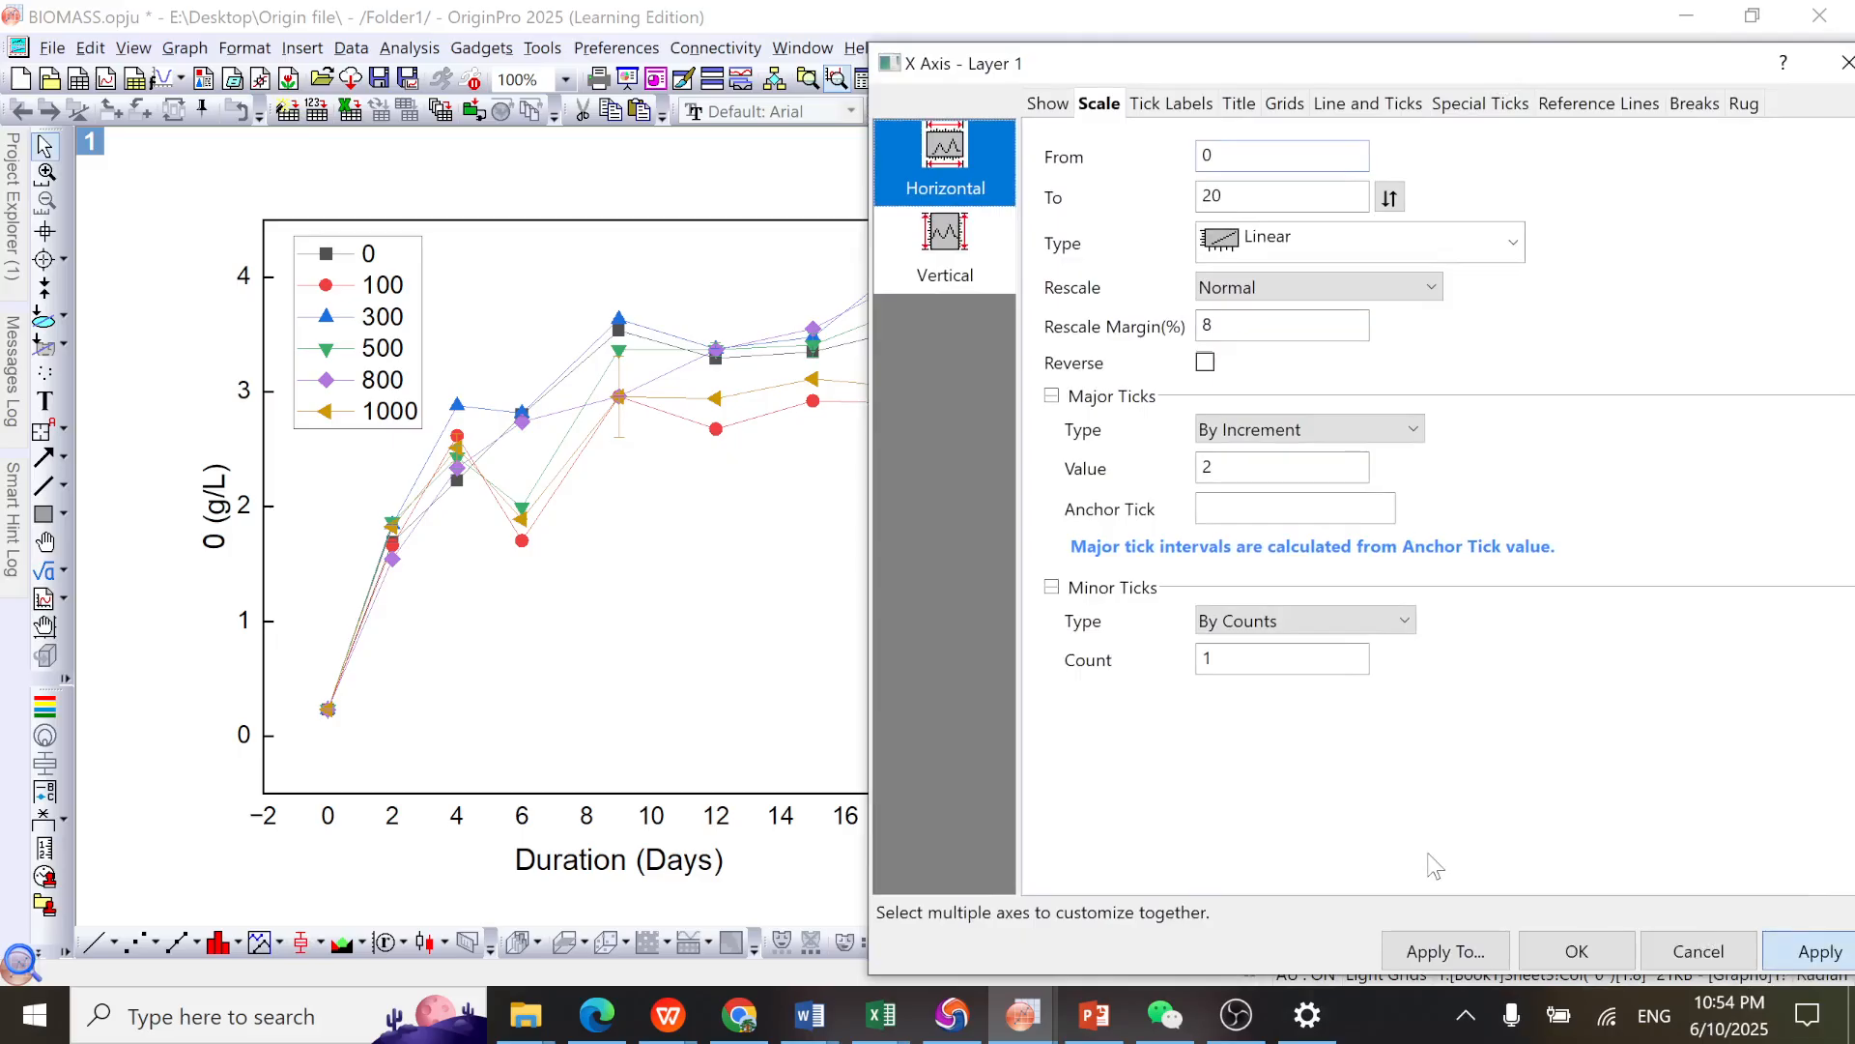
key("Return")
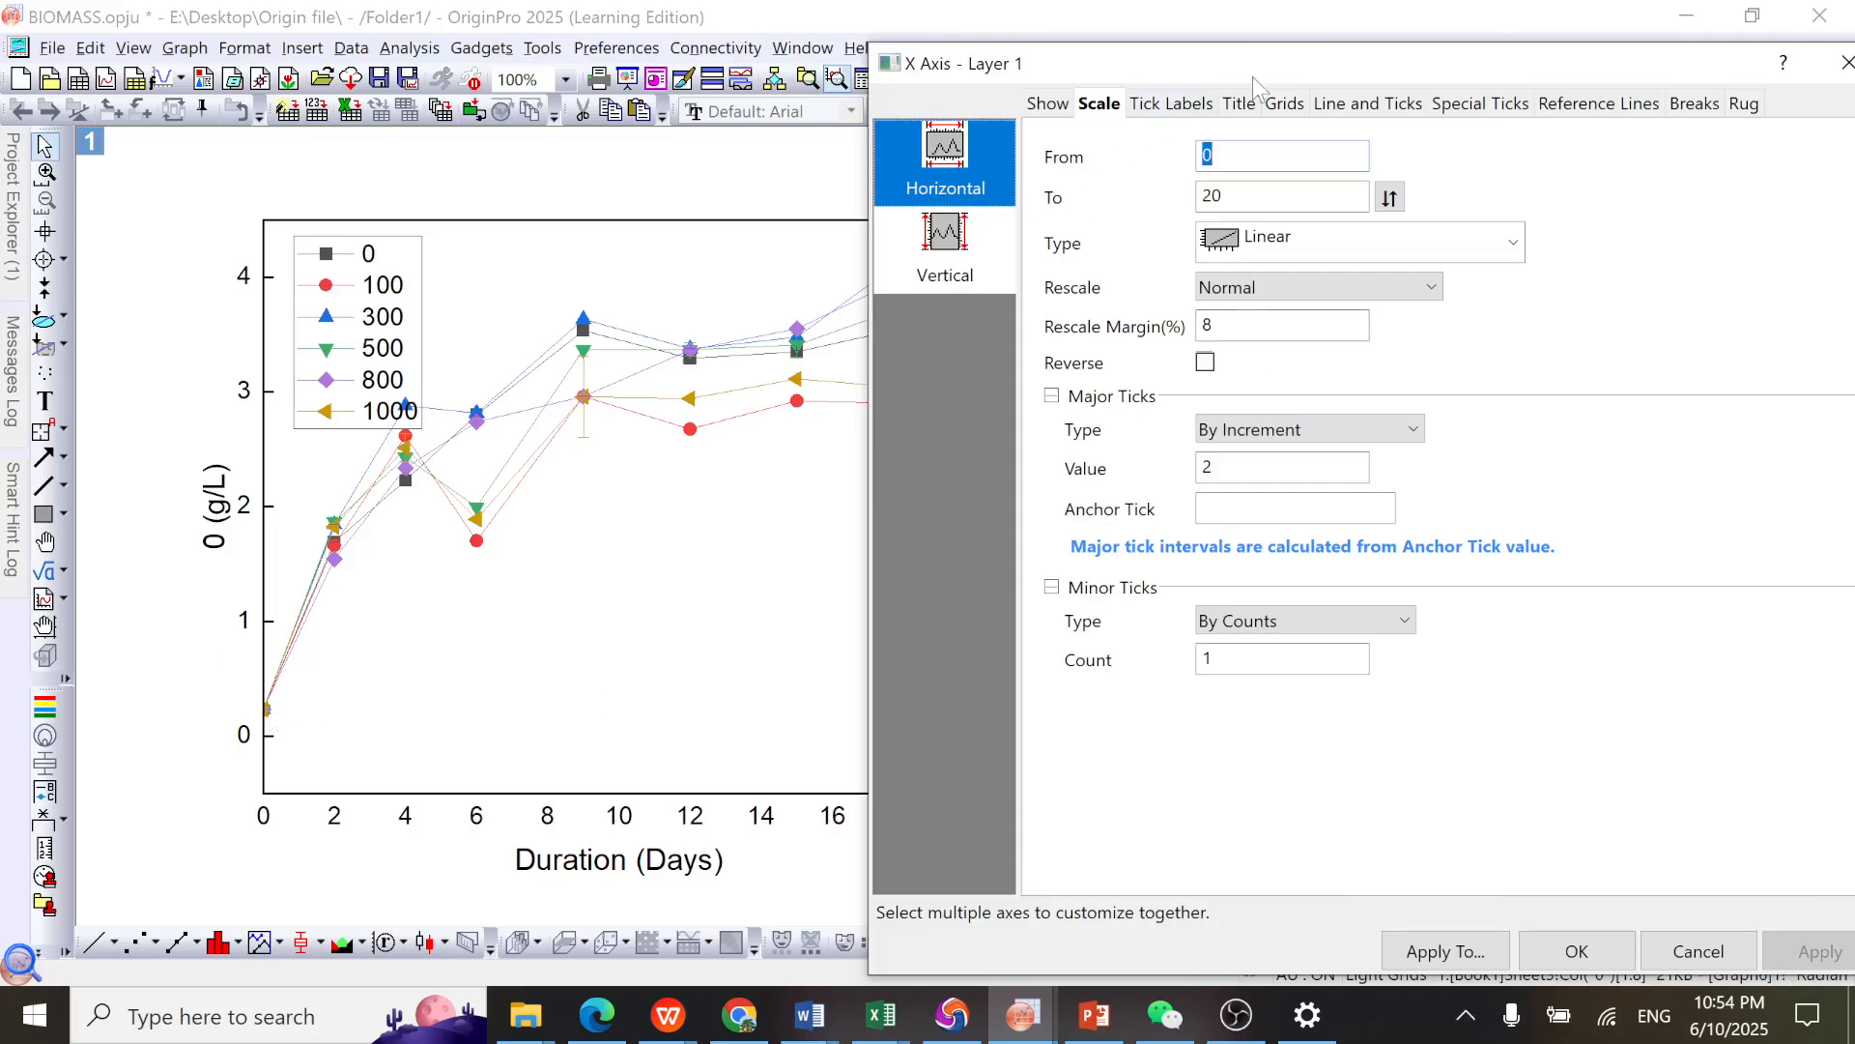
Step: Format the Bottom axis tick labels with the Default: Arial font, size 16 and bold, and apply the change
left_click(1181, 104)
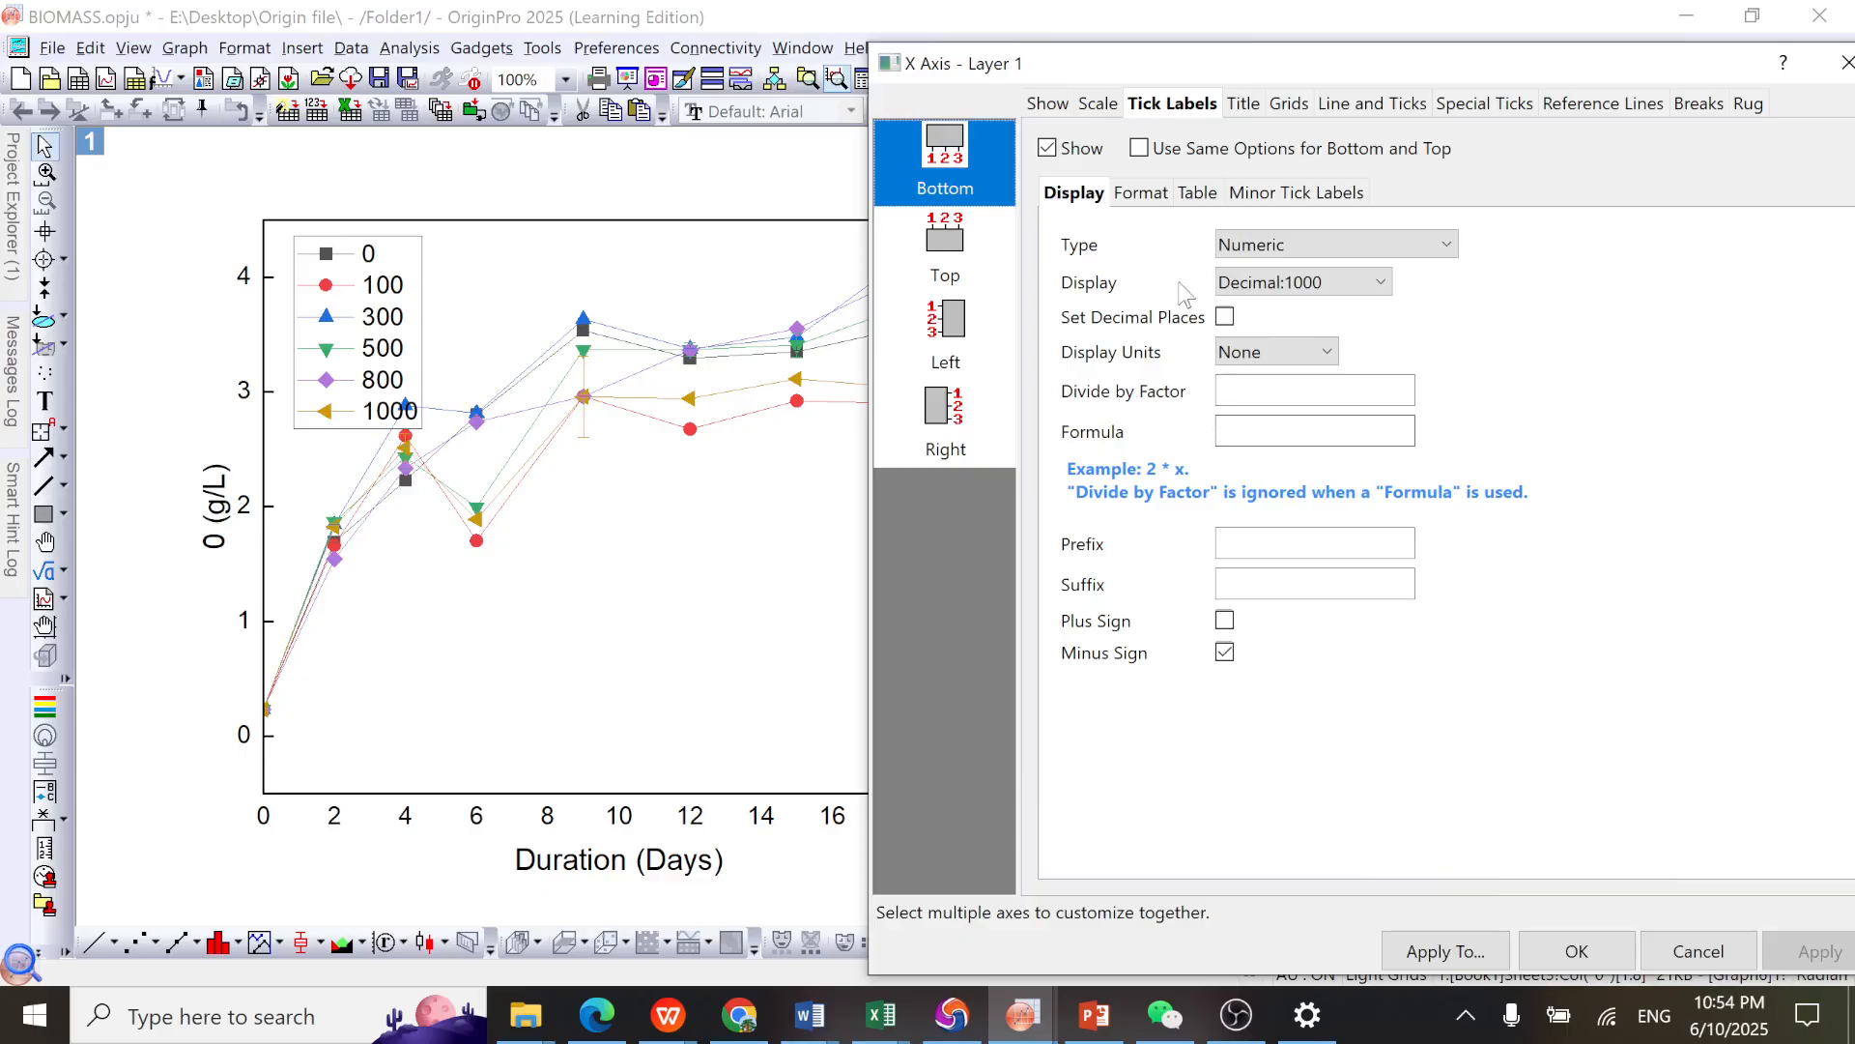
left_click(1152, 197)
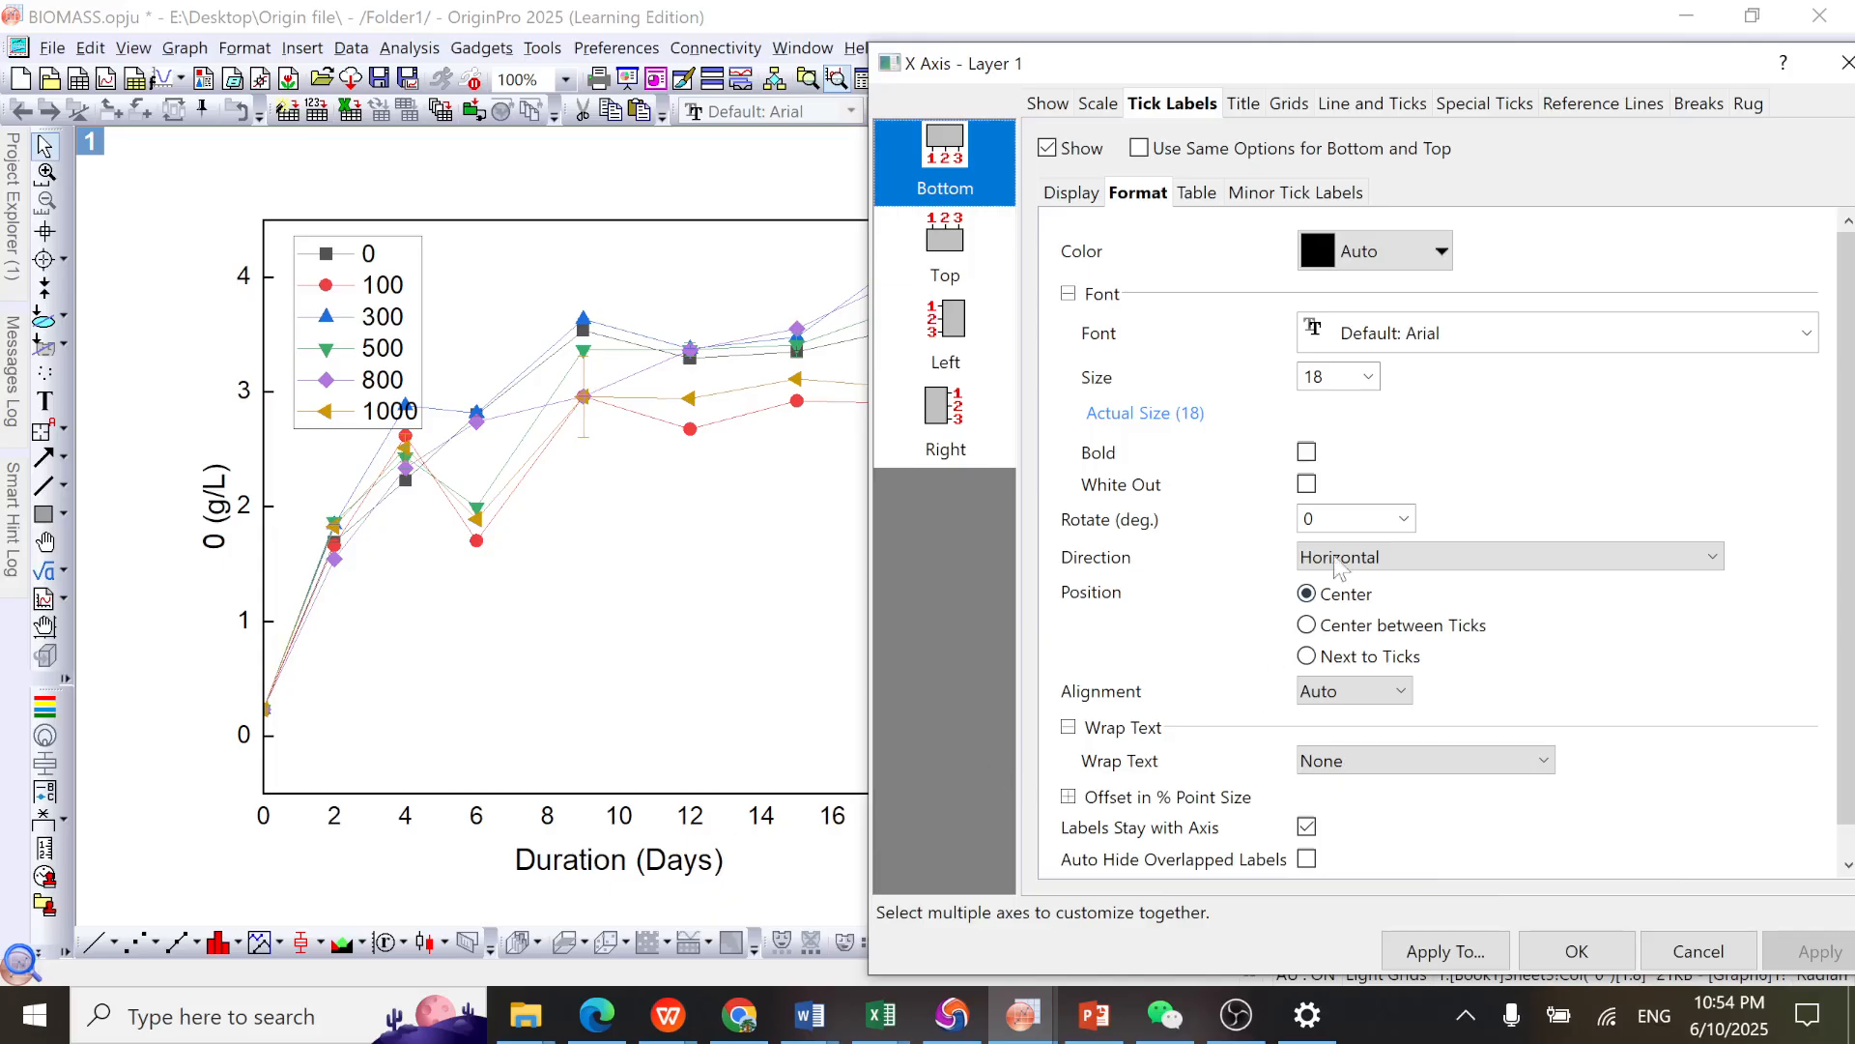
left_click(1346, 377)
left_click(1368, 377)
left_click(1338, 543)
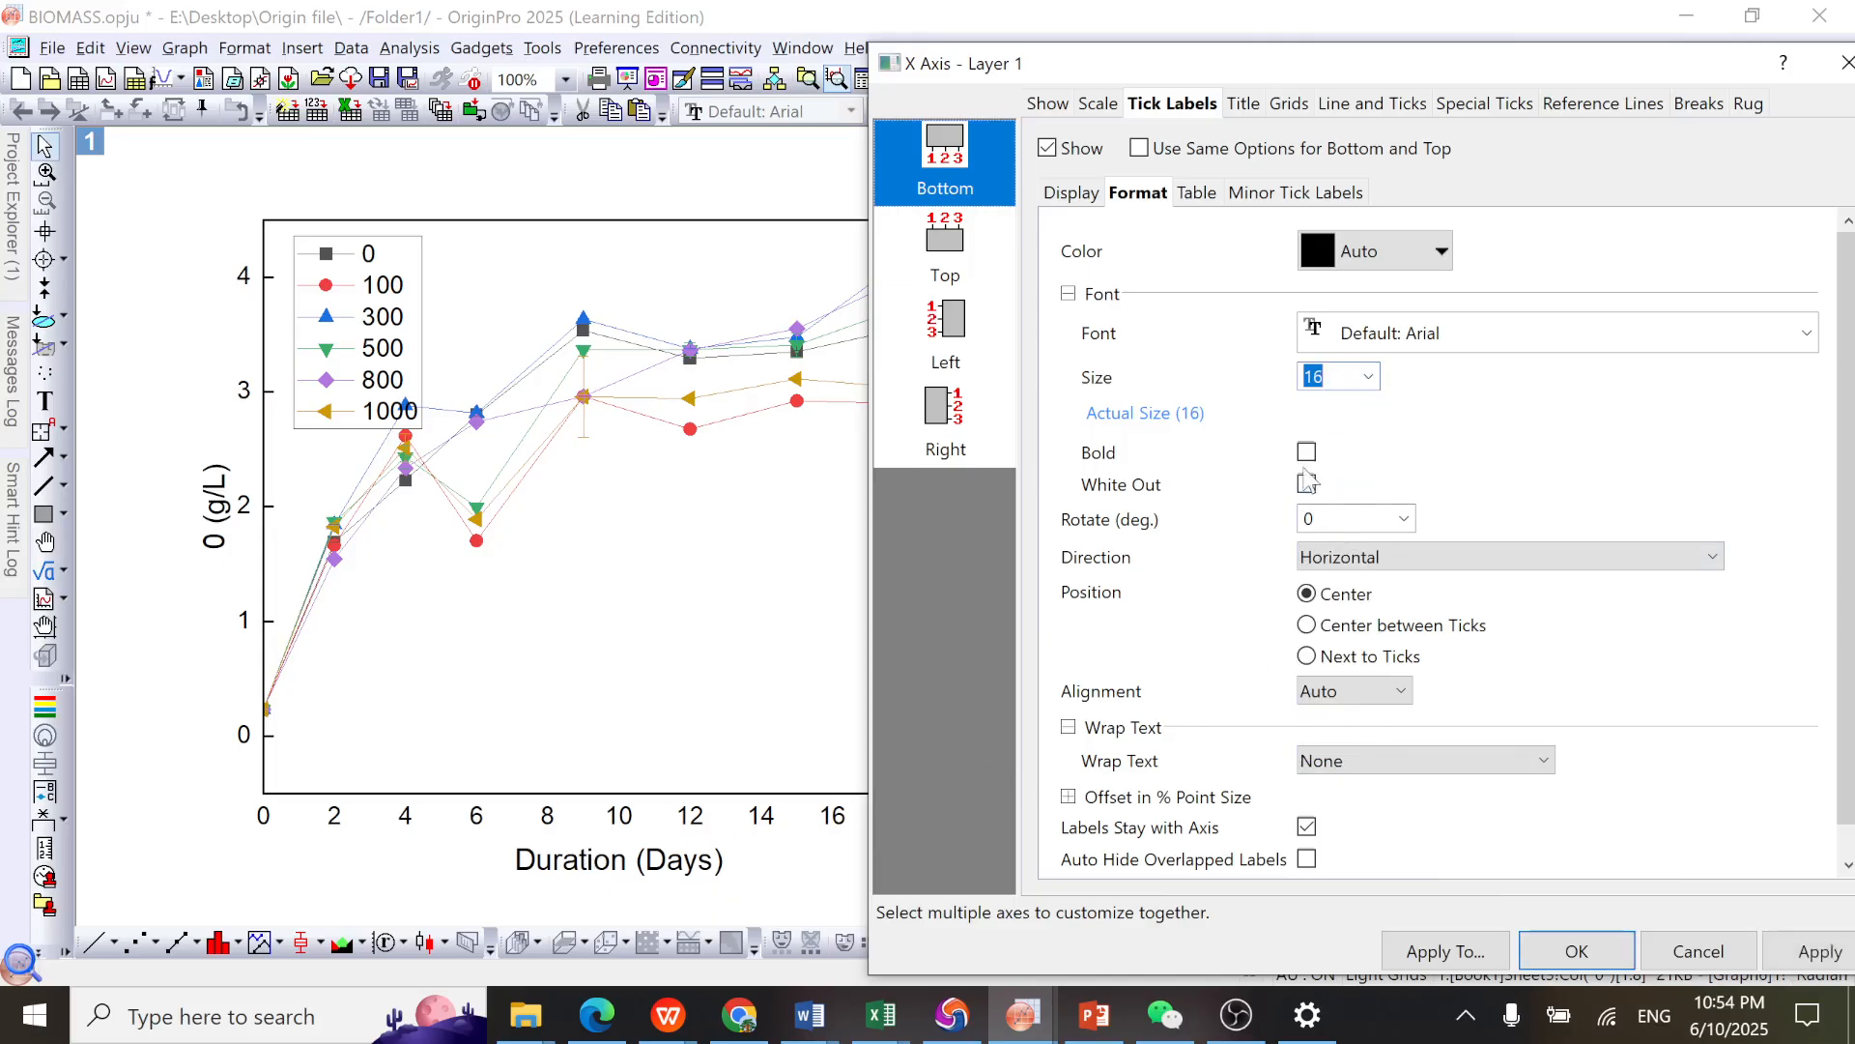
left_click(1307, 452)
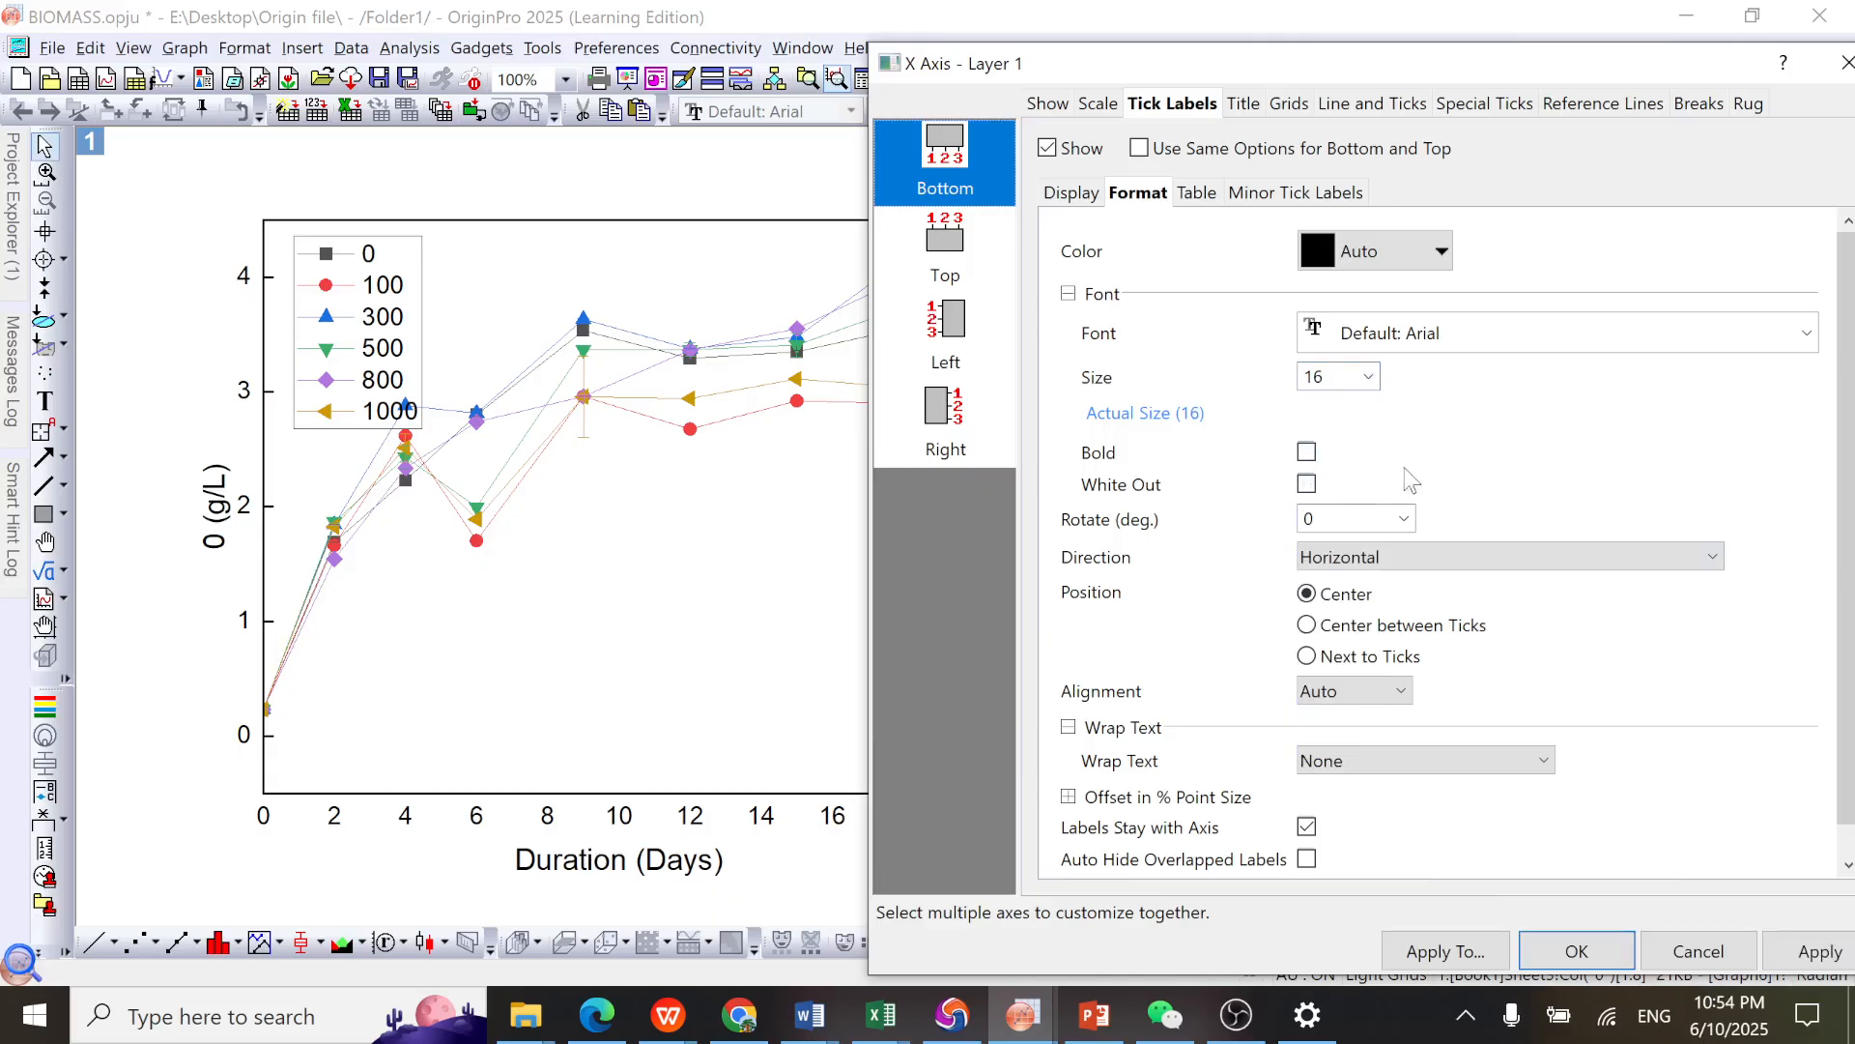
left_click(1307, 452)
left_click(1504, 339)
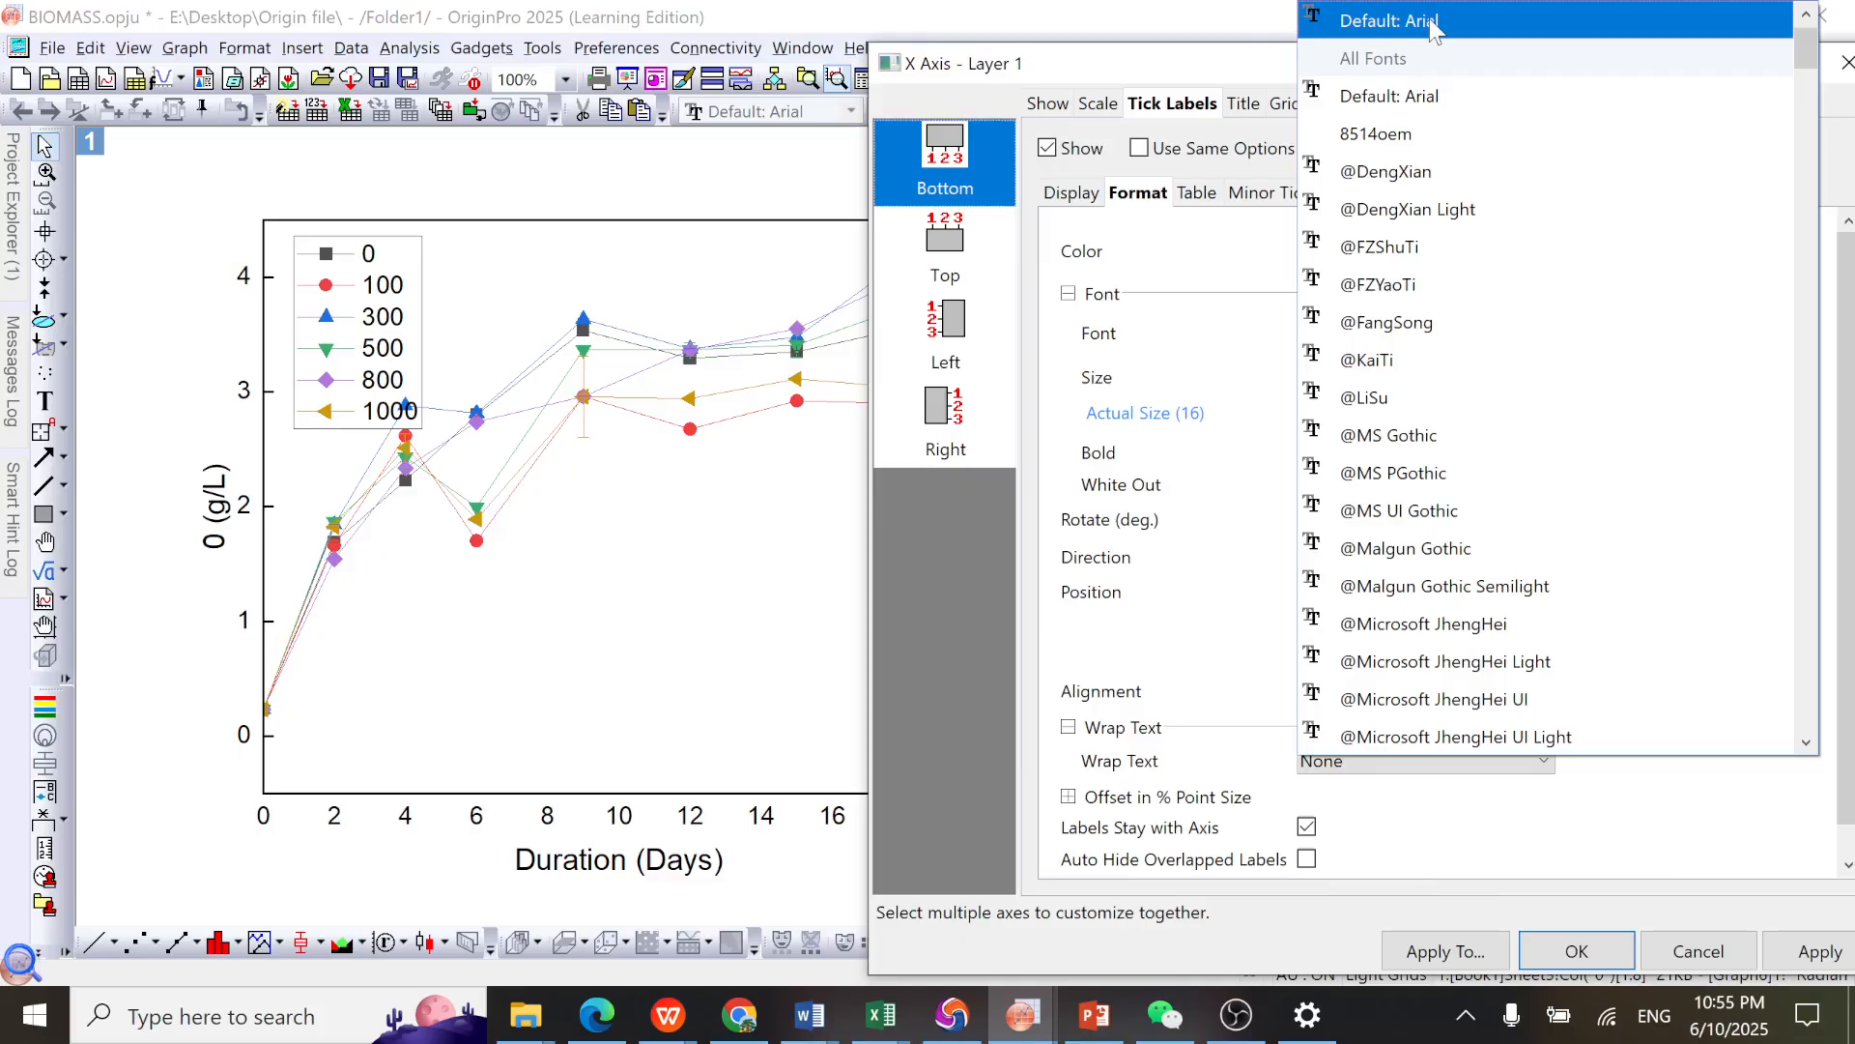
left_click(1486, 21)
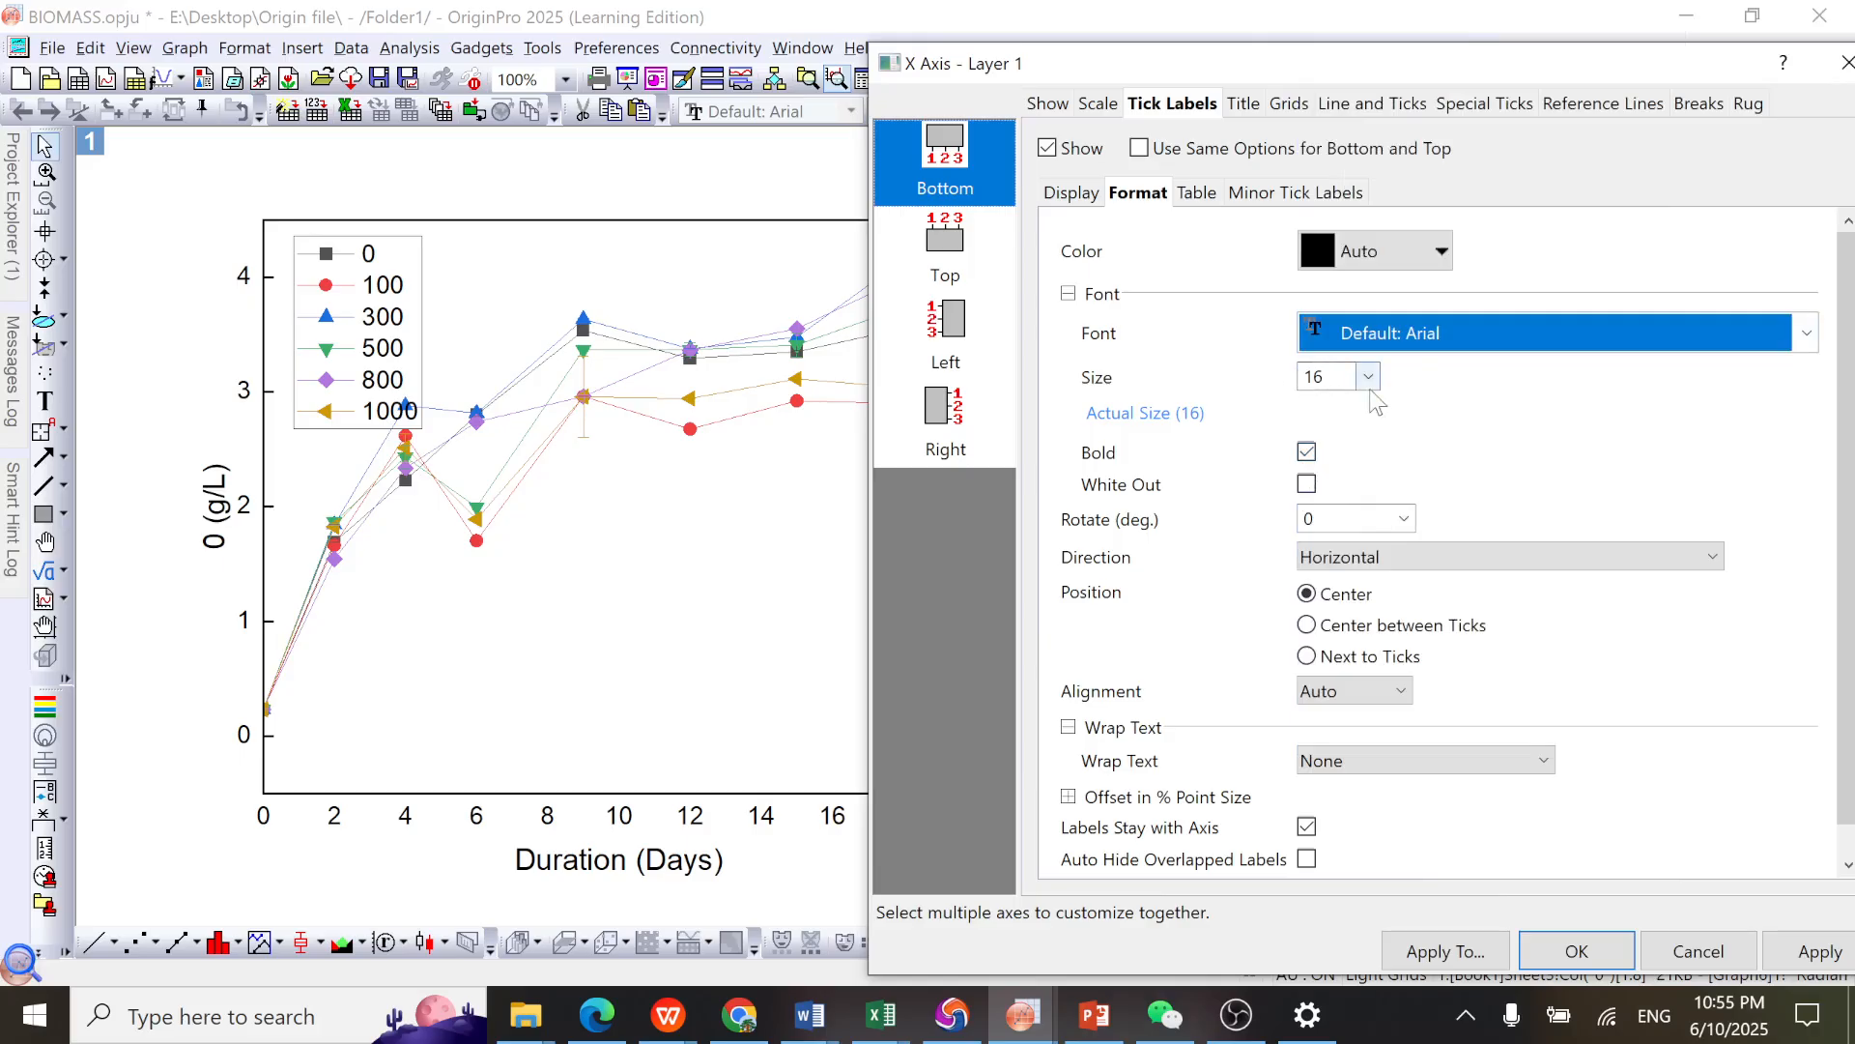
left_click(1813, 966)
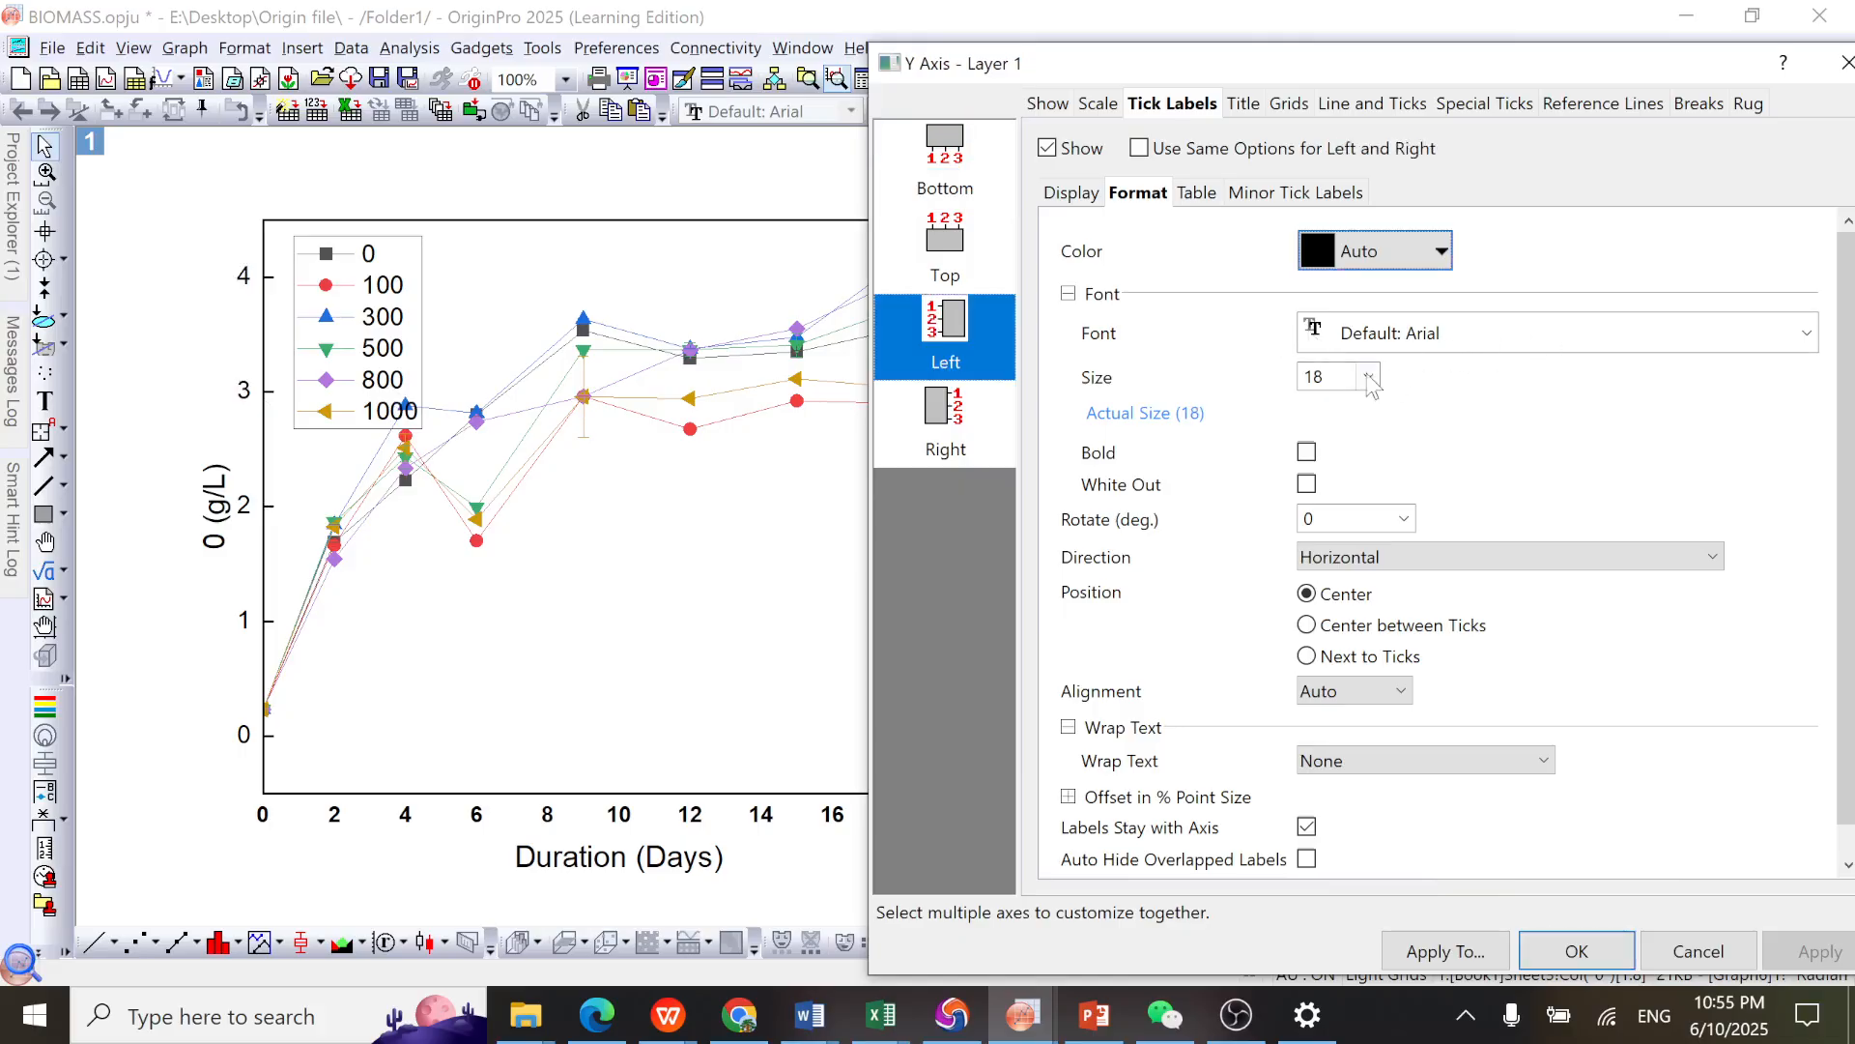
Step: Format the Left axis tick labels with the Default: Arial font, size 16 and bold, and confirm the axis settings
left_click(1544, 333)
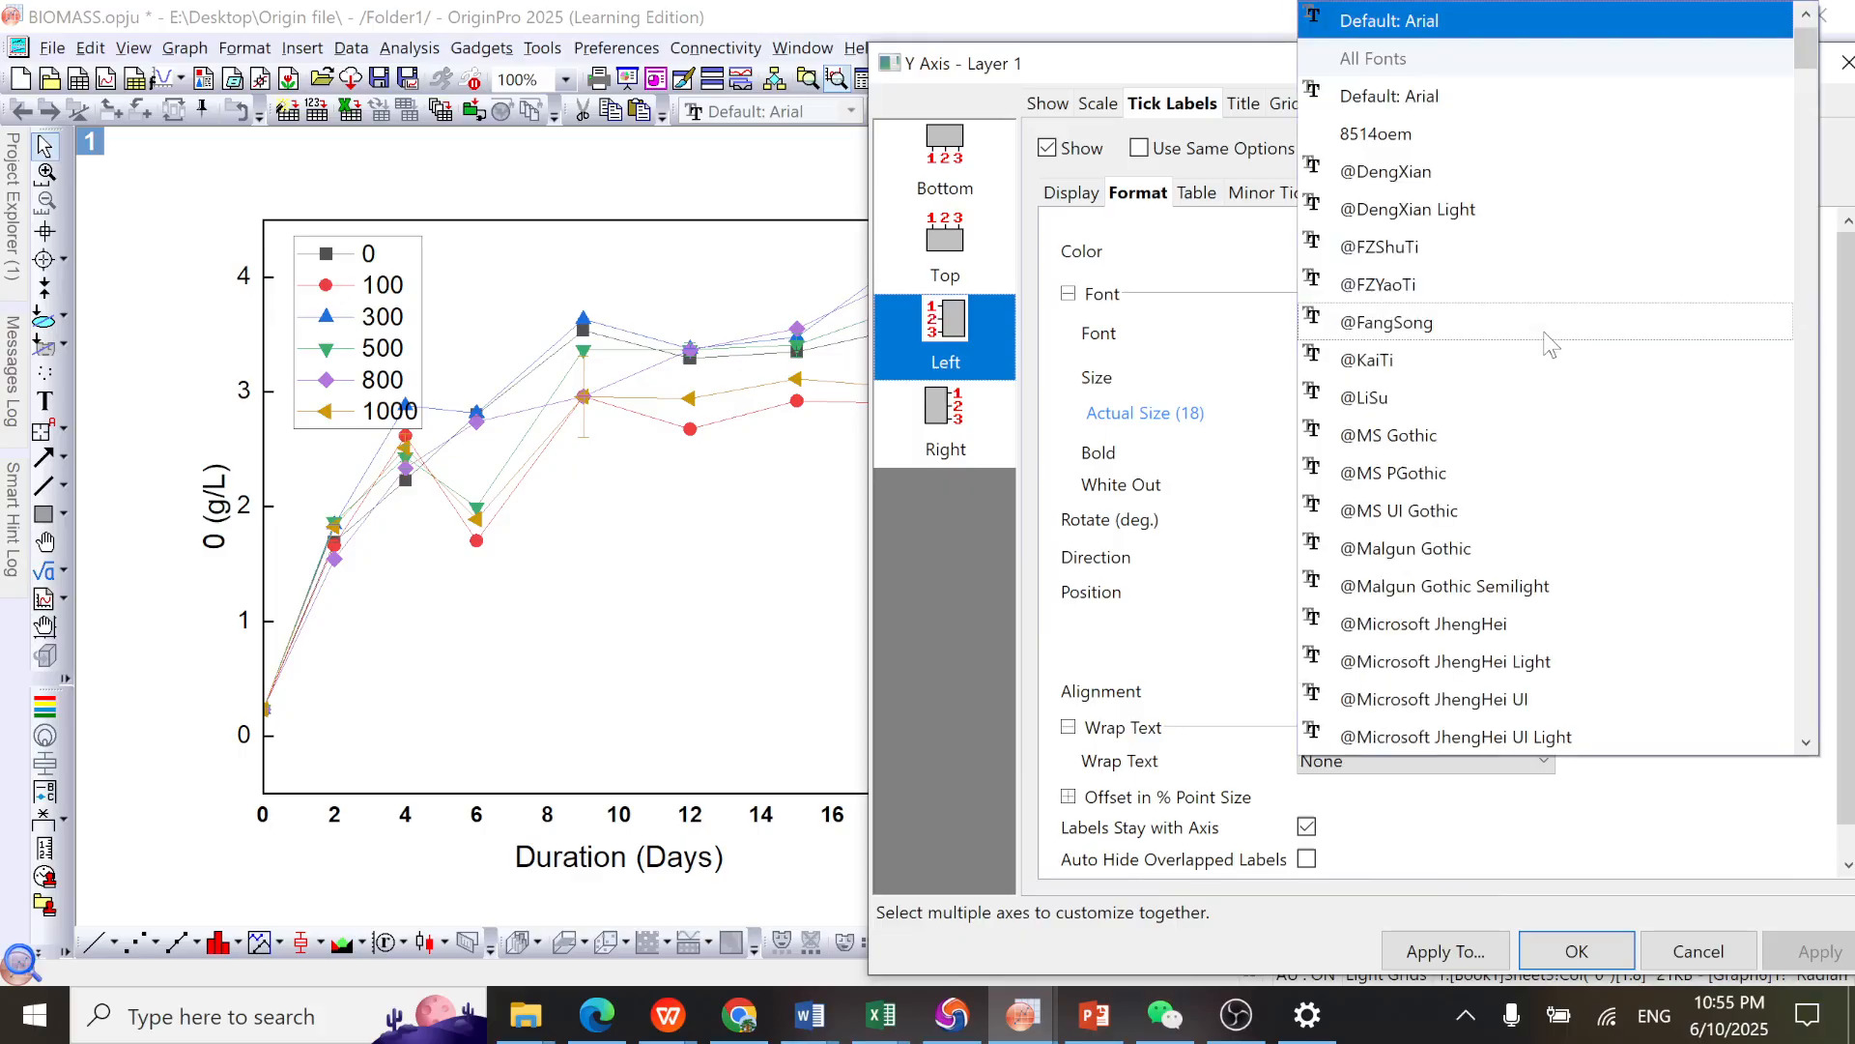
left_click(1477, 23)
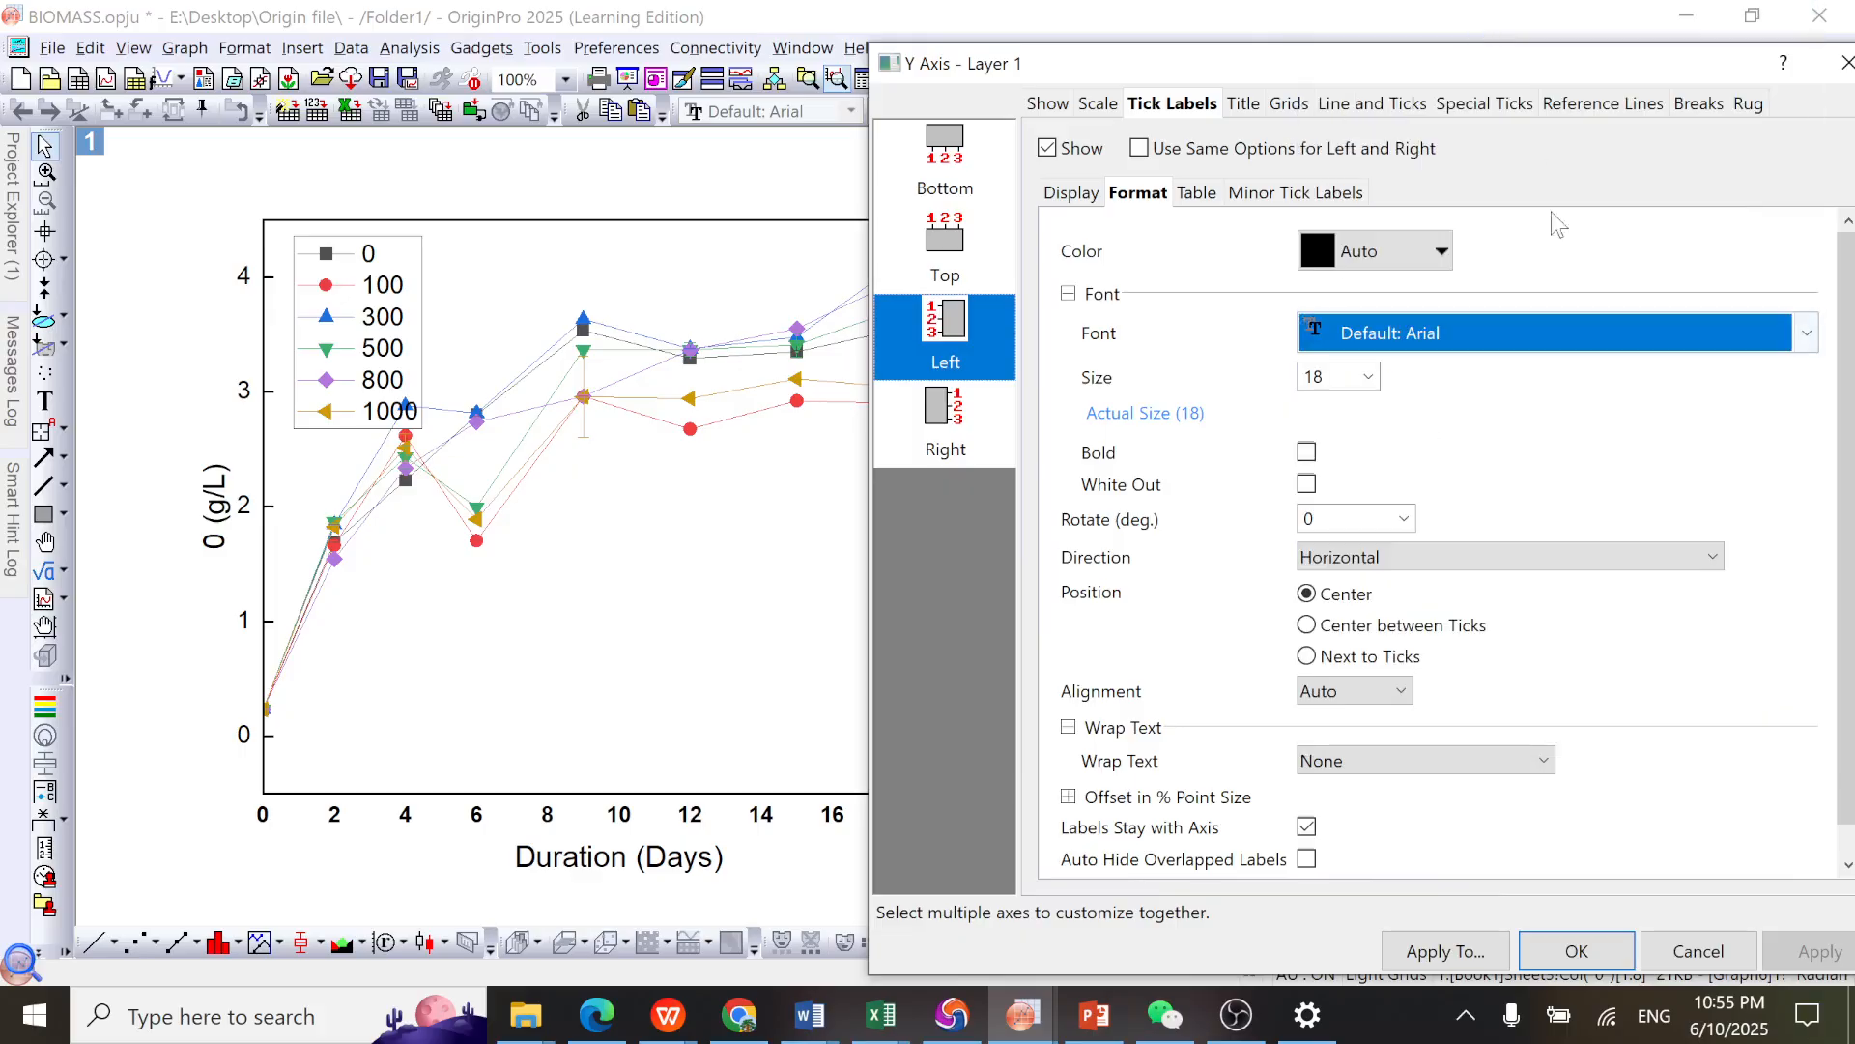
left_click(1368, 377)
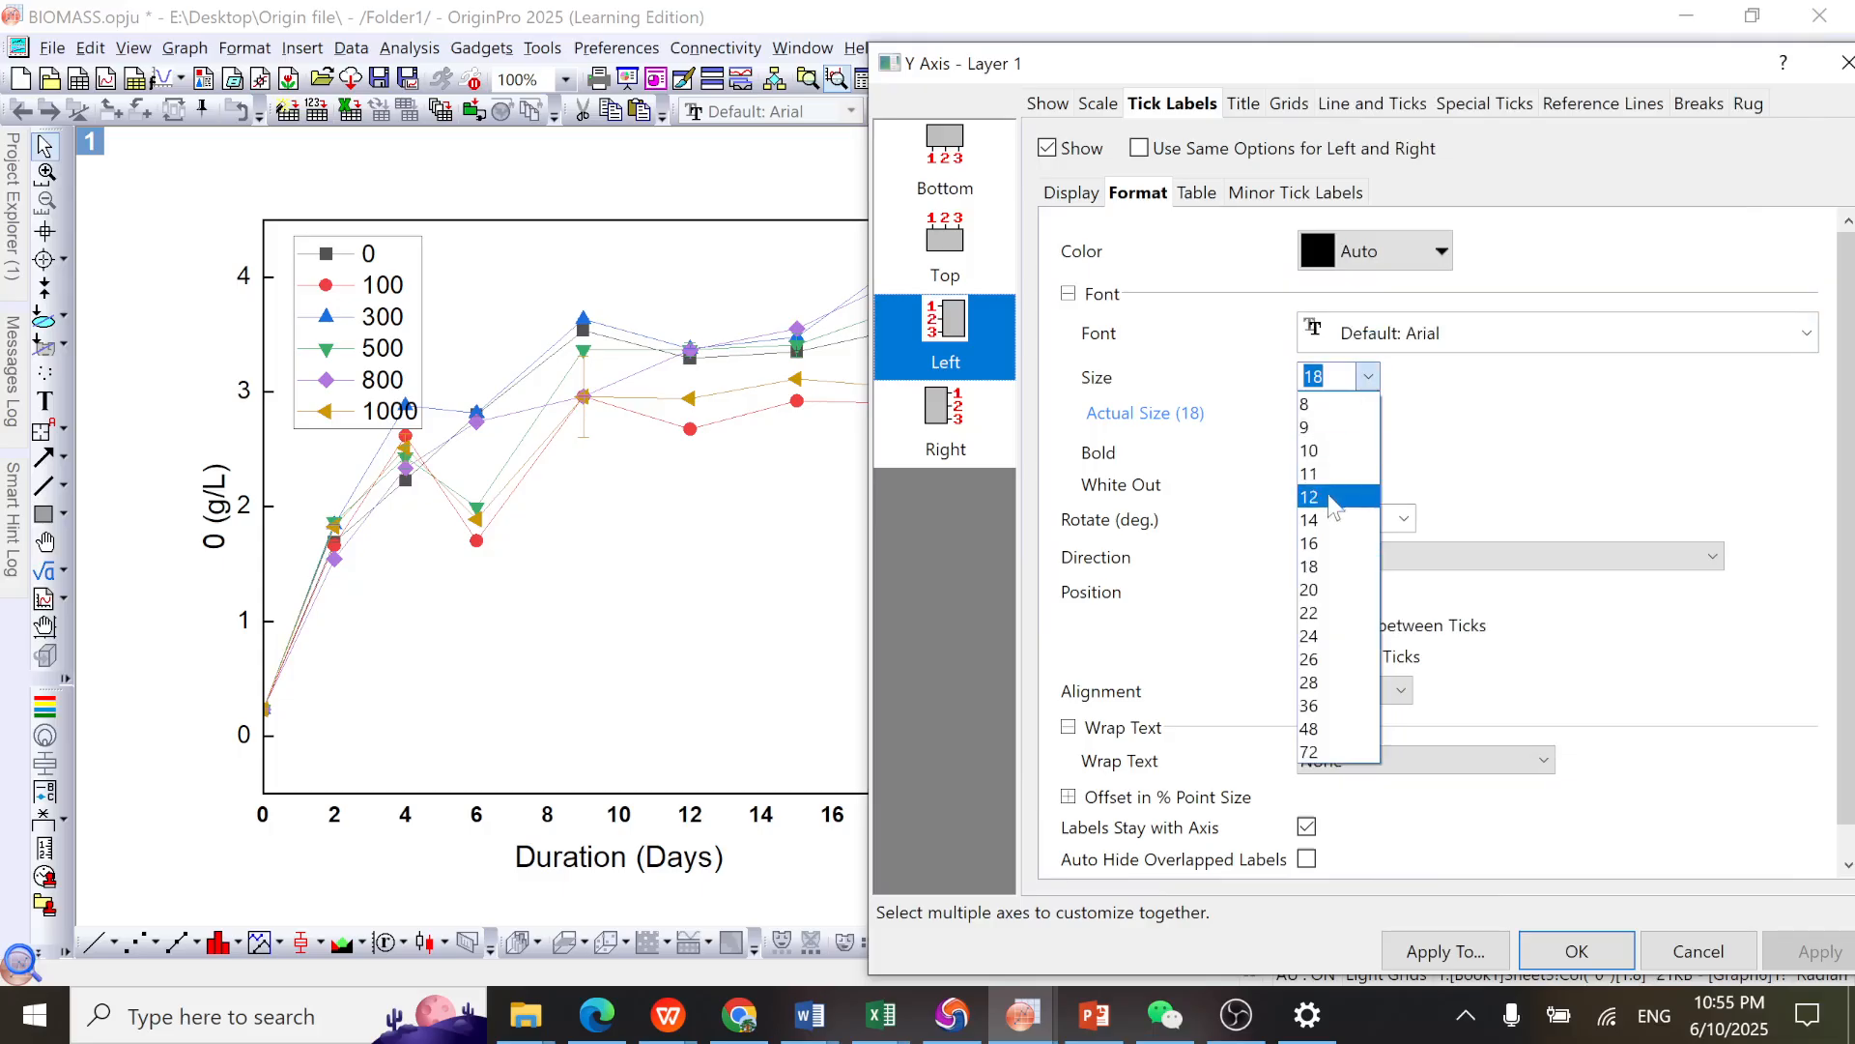
left_click(1324, 544)
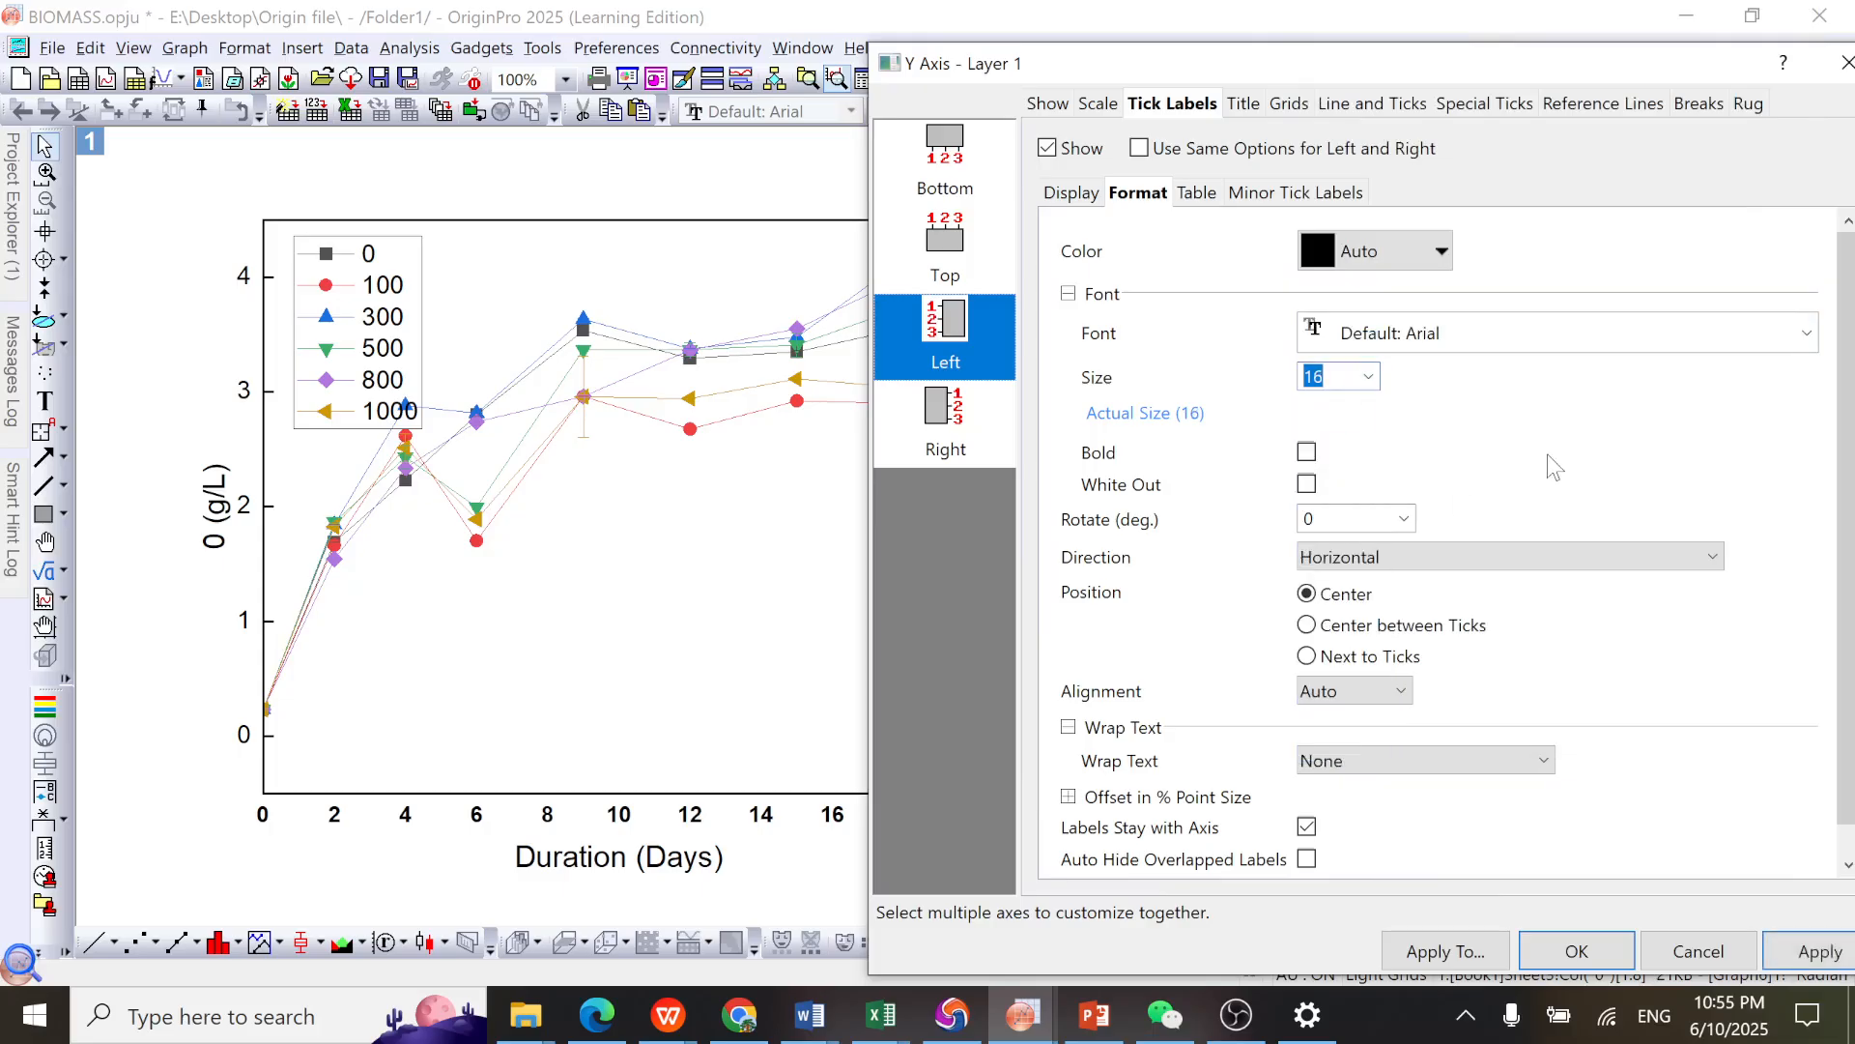
left_click(1306, 452)
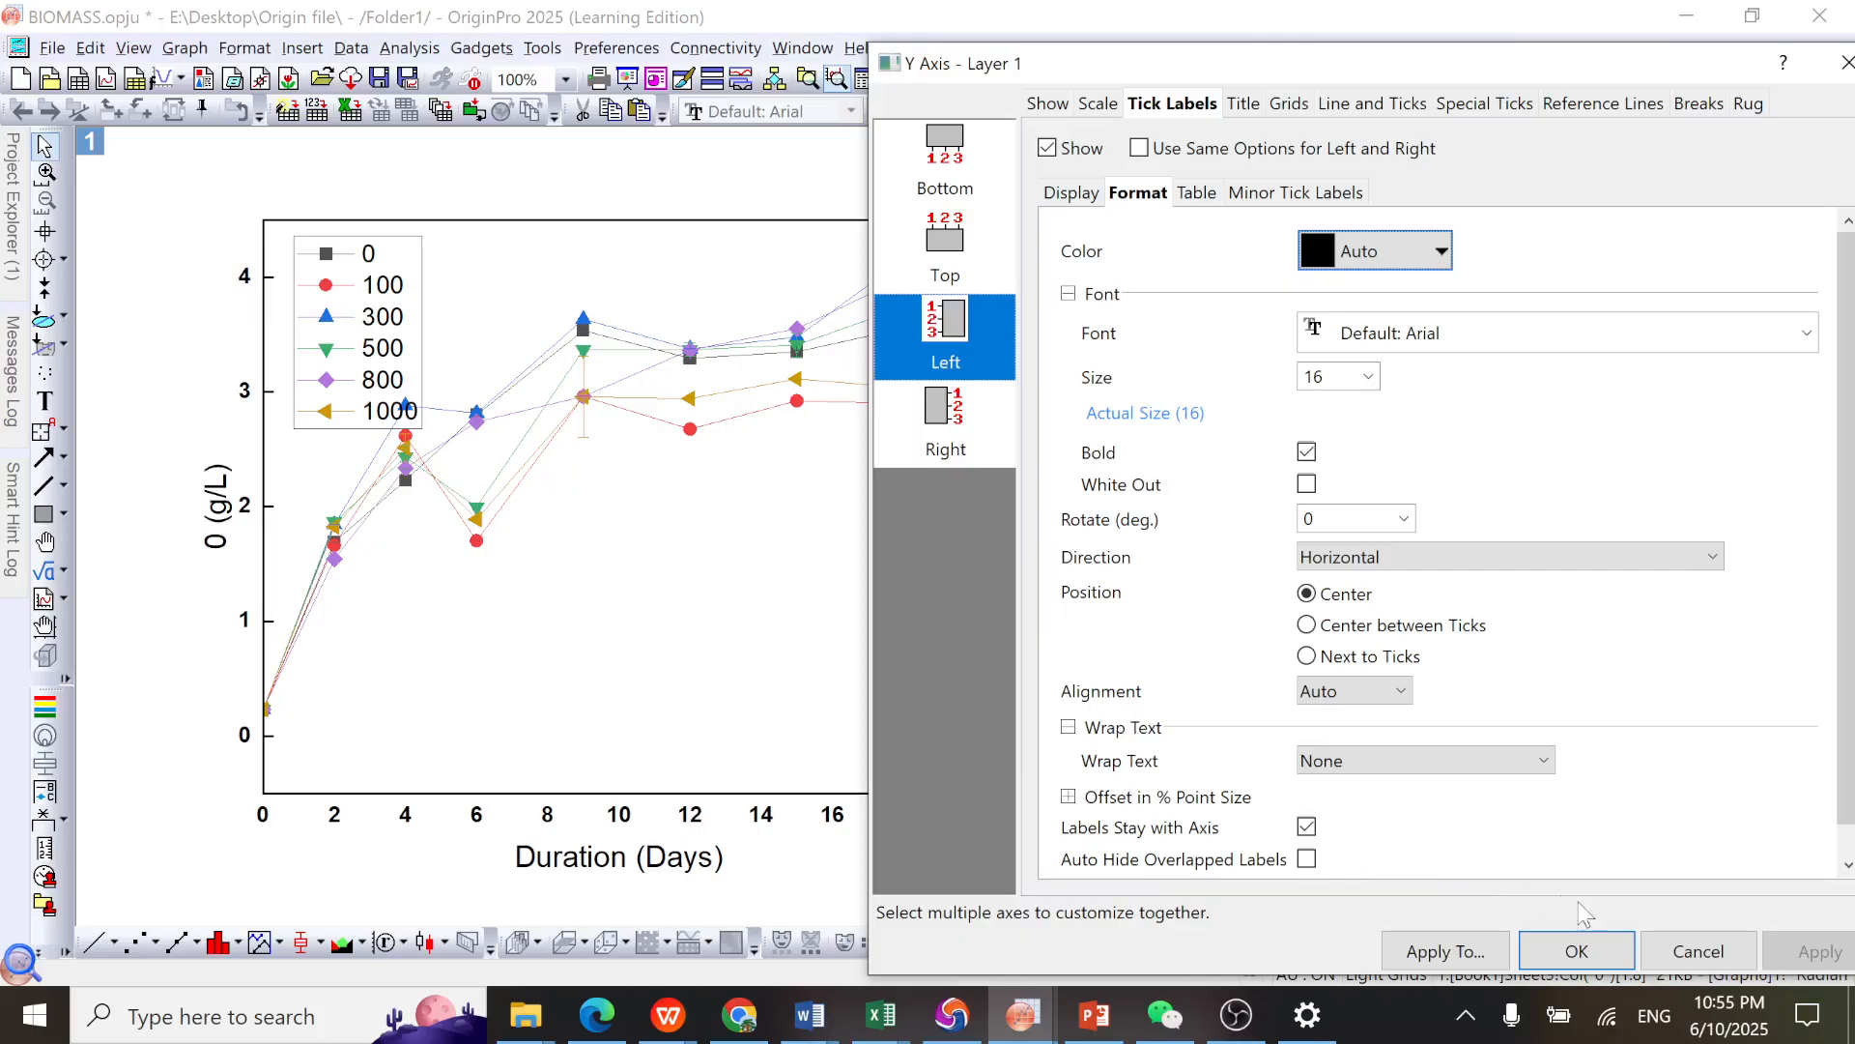
left_click(1576, 958)
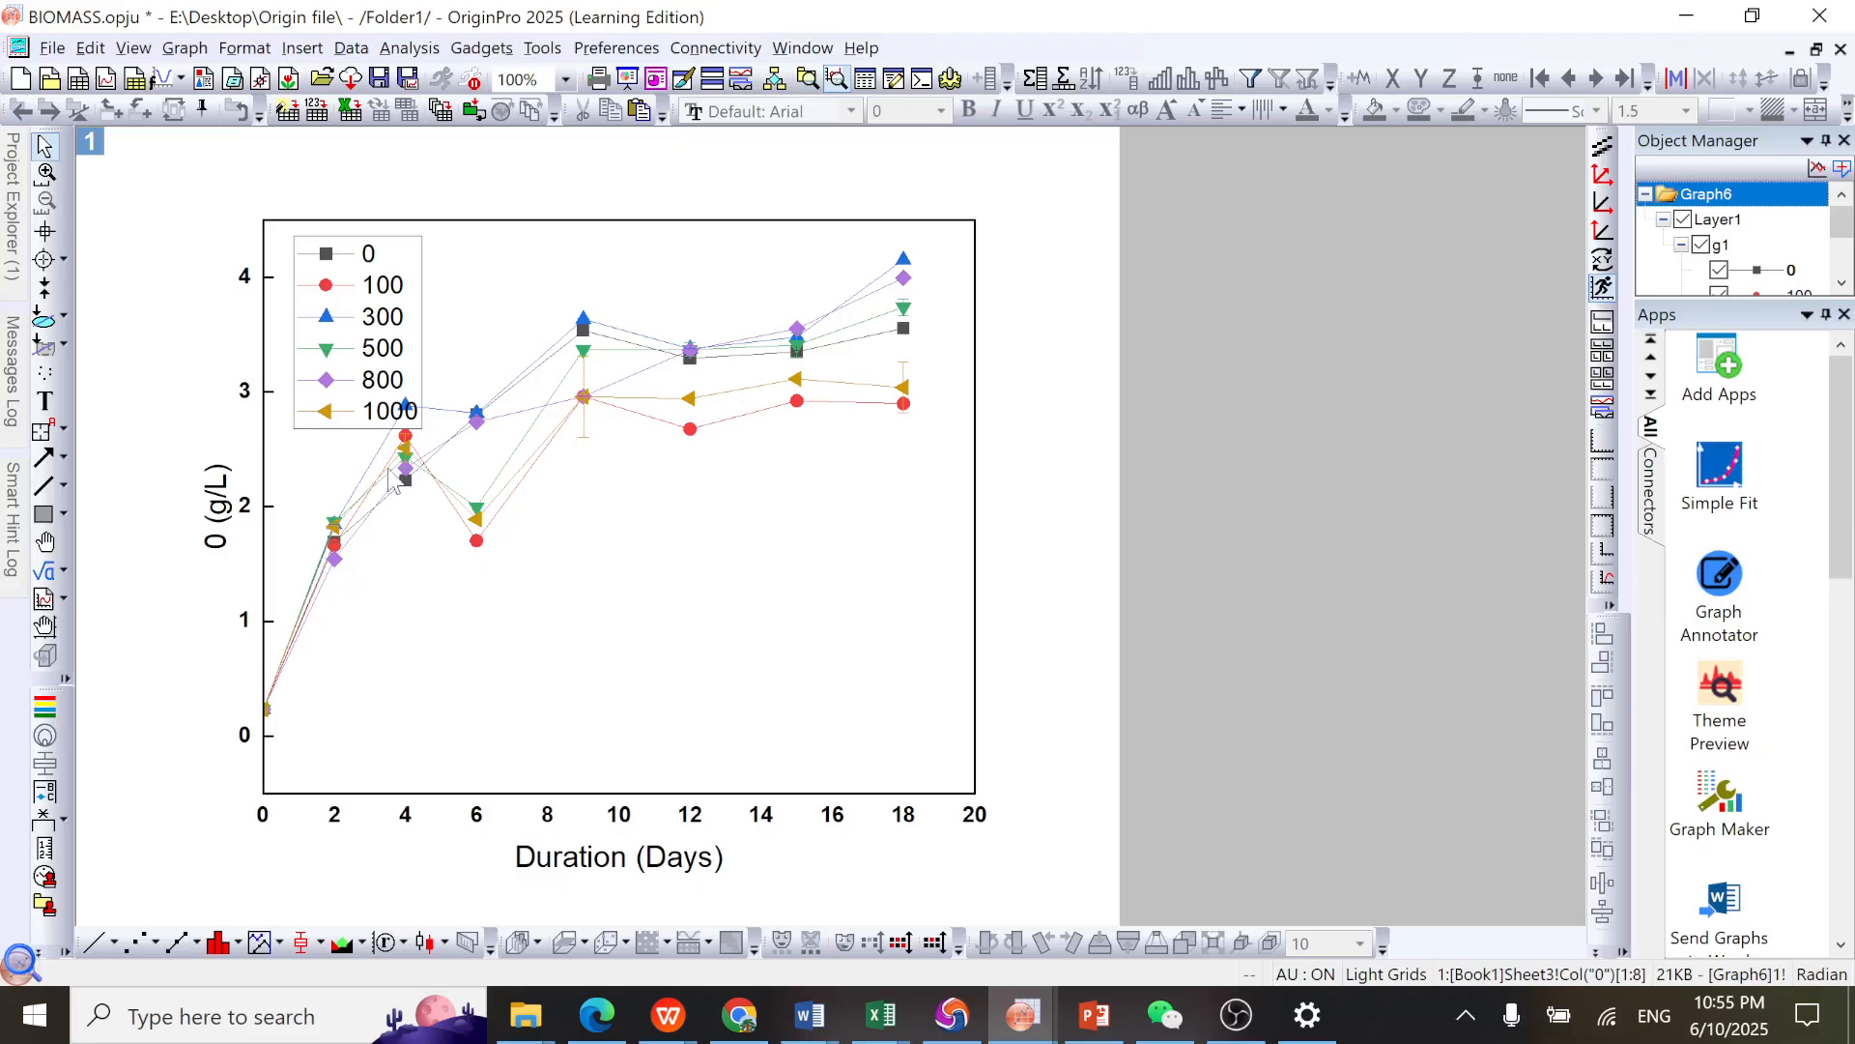
Step: Open the plot properties of the grouped curves, set their line width to 1.5 and apply it
left_click(768, 388)
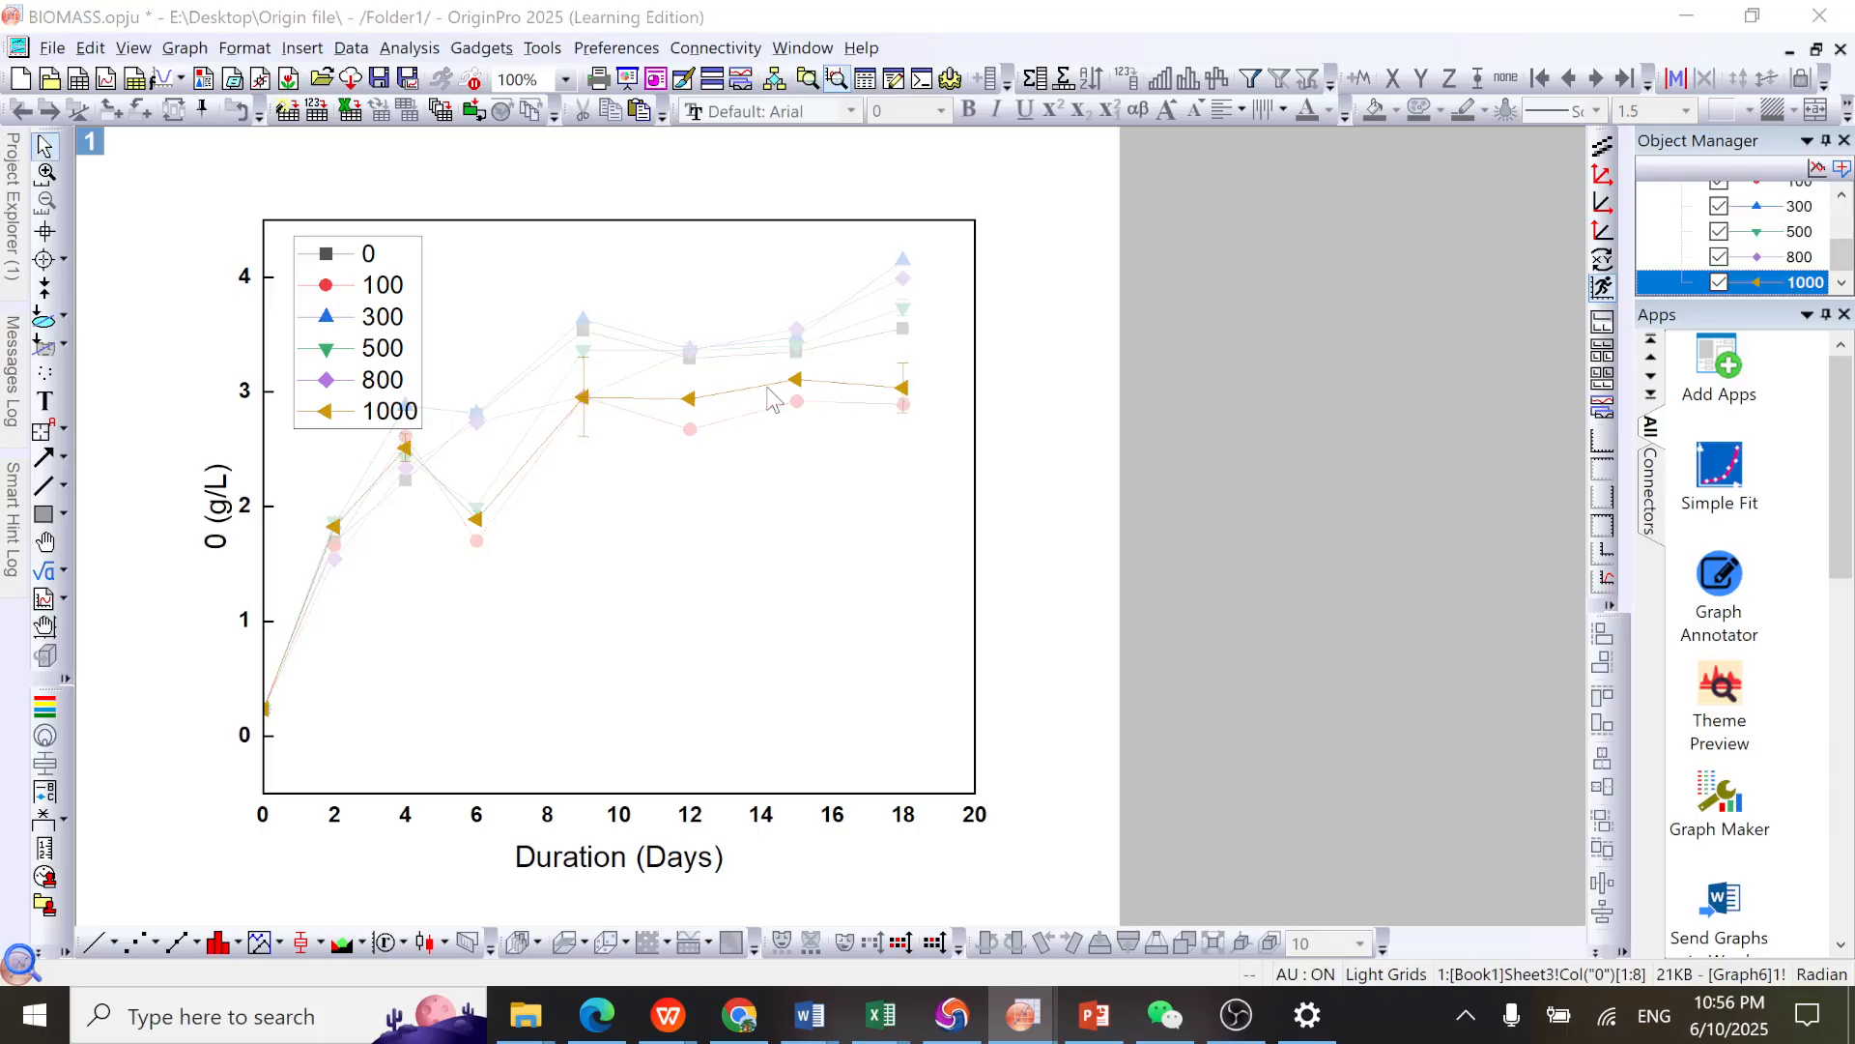
double_click(770, 397)
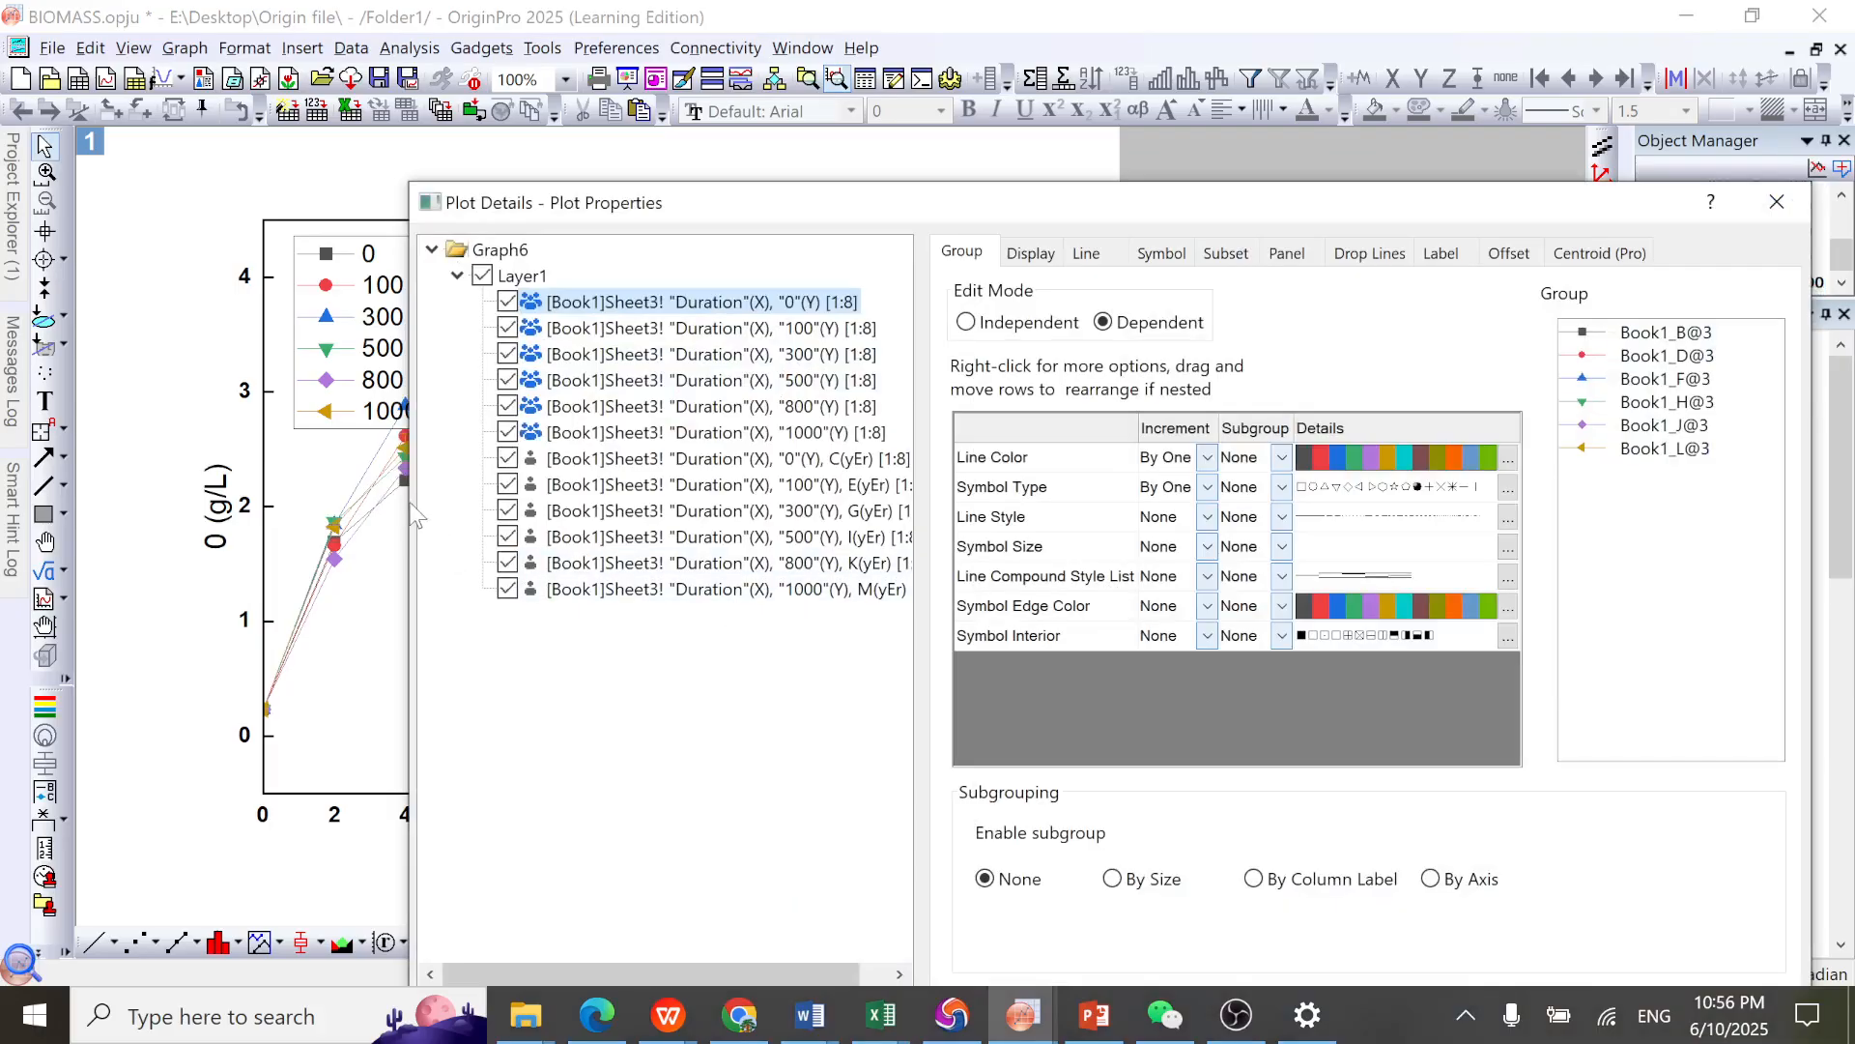
left_click_drag(410, 506, 820, 504)
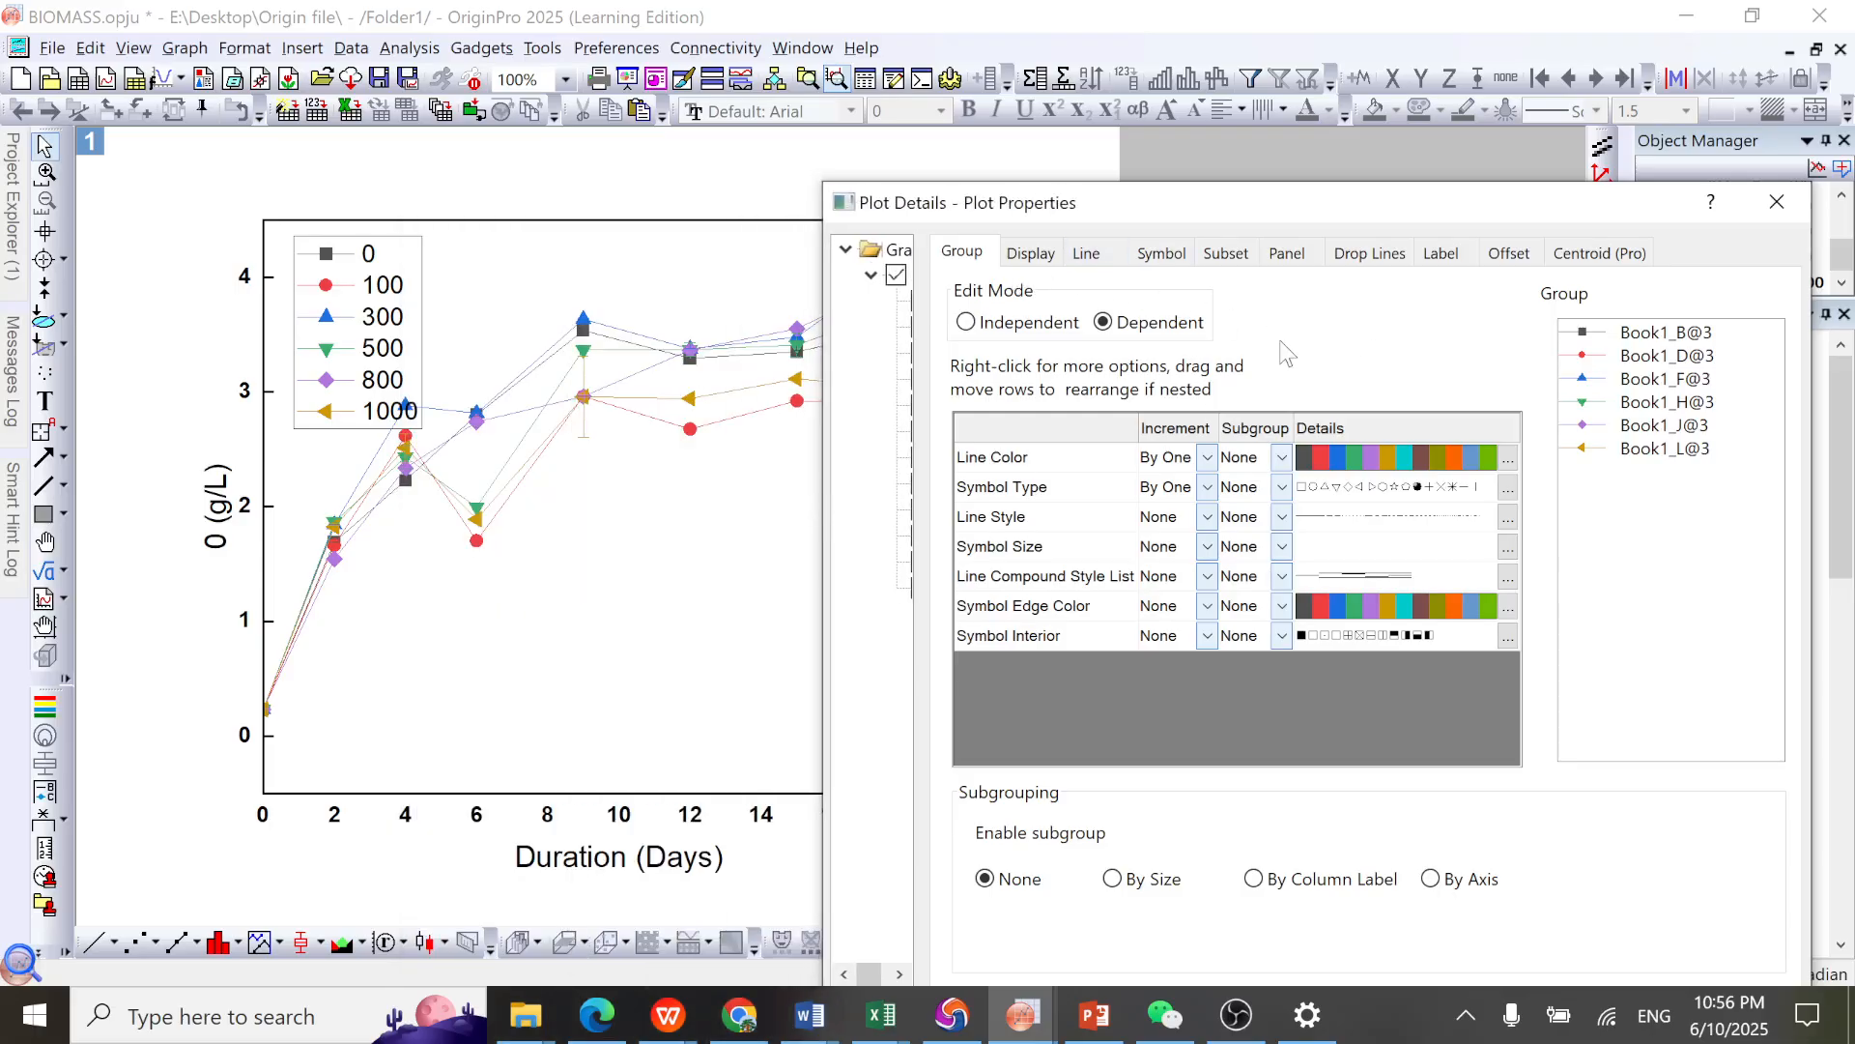
left_click(1086, 253)
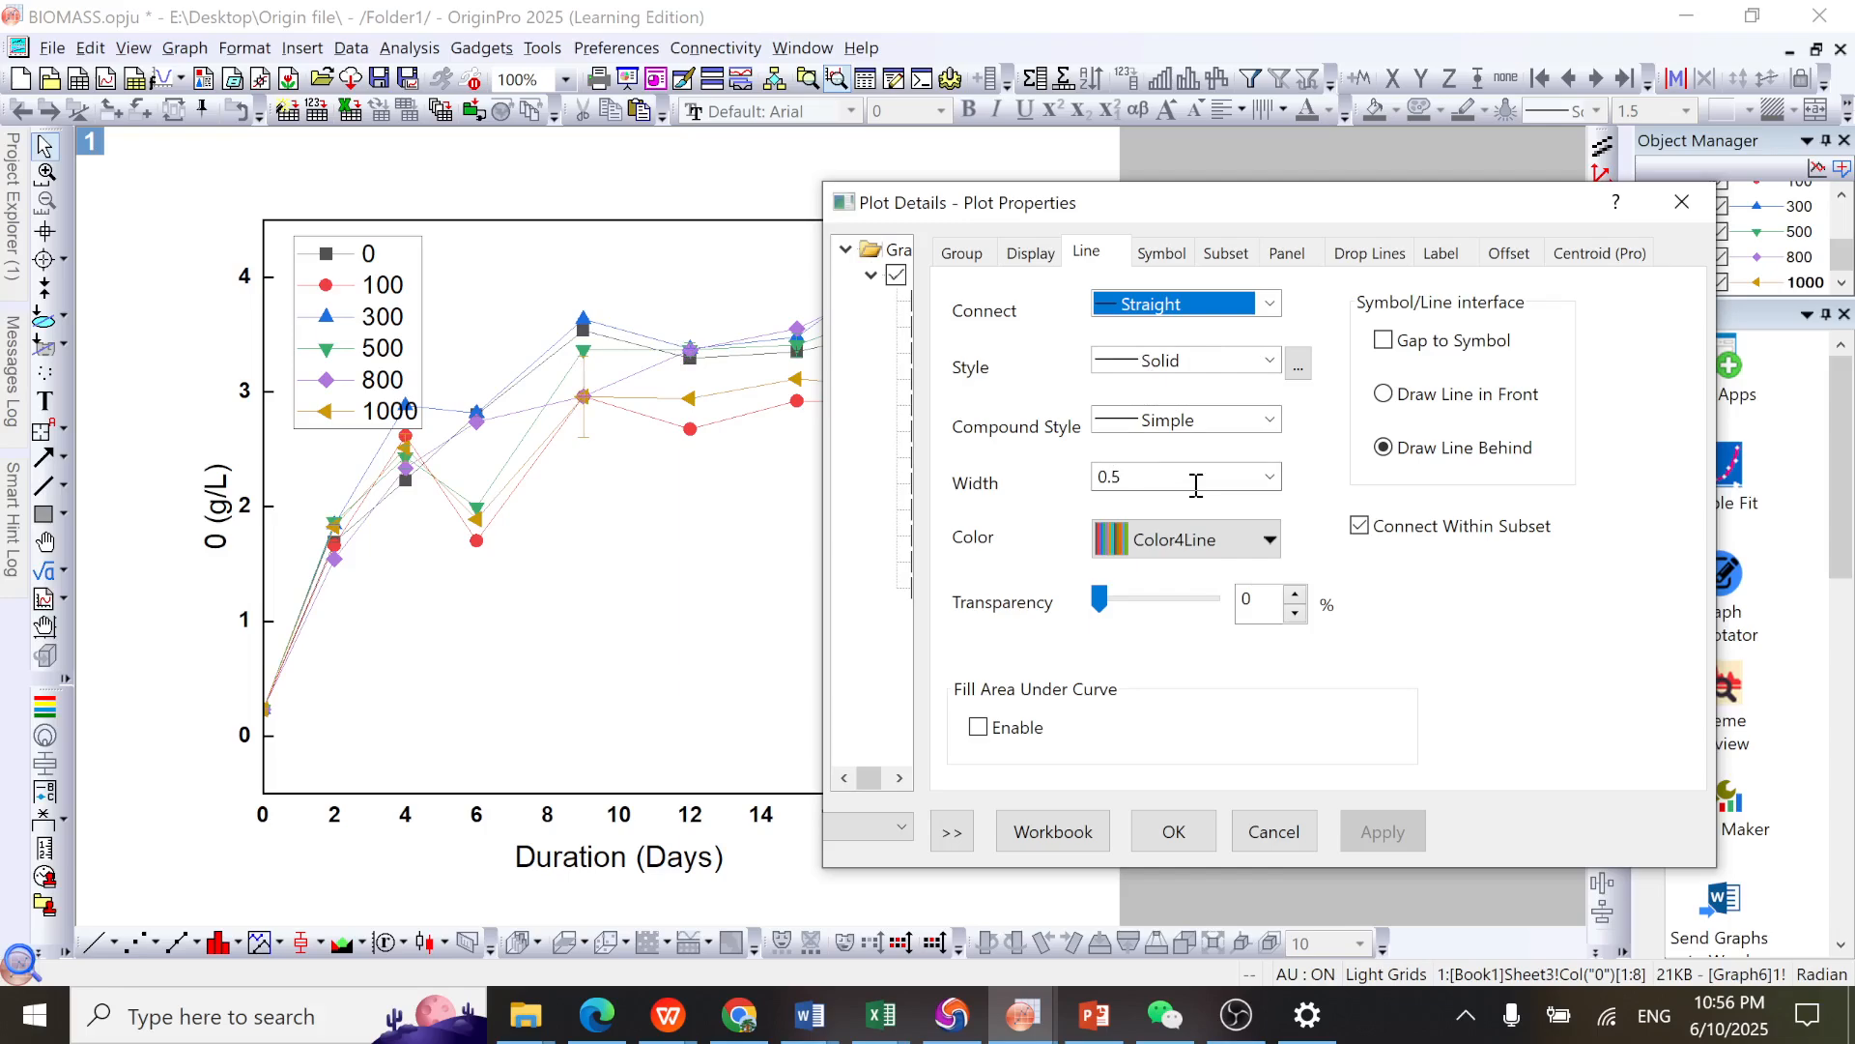
left_click(1270, 477)
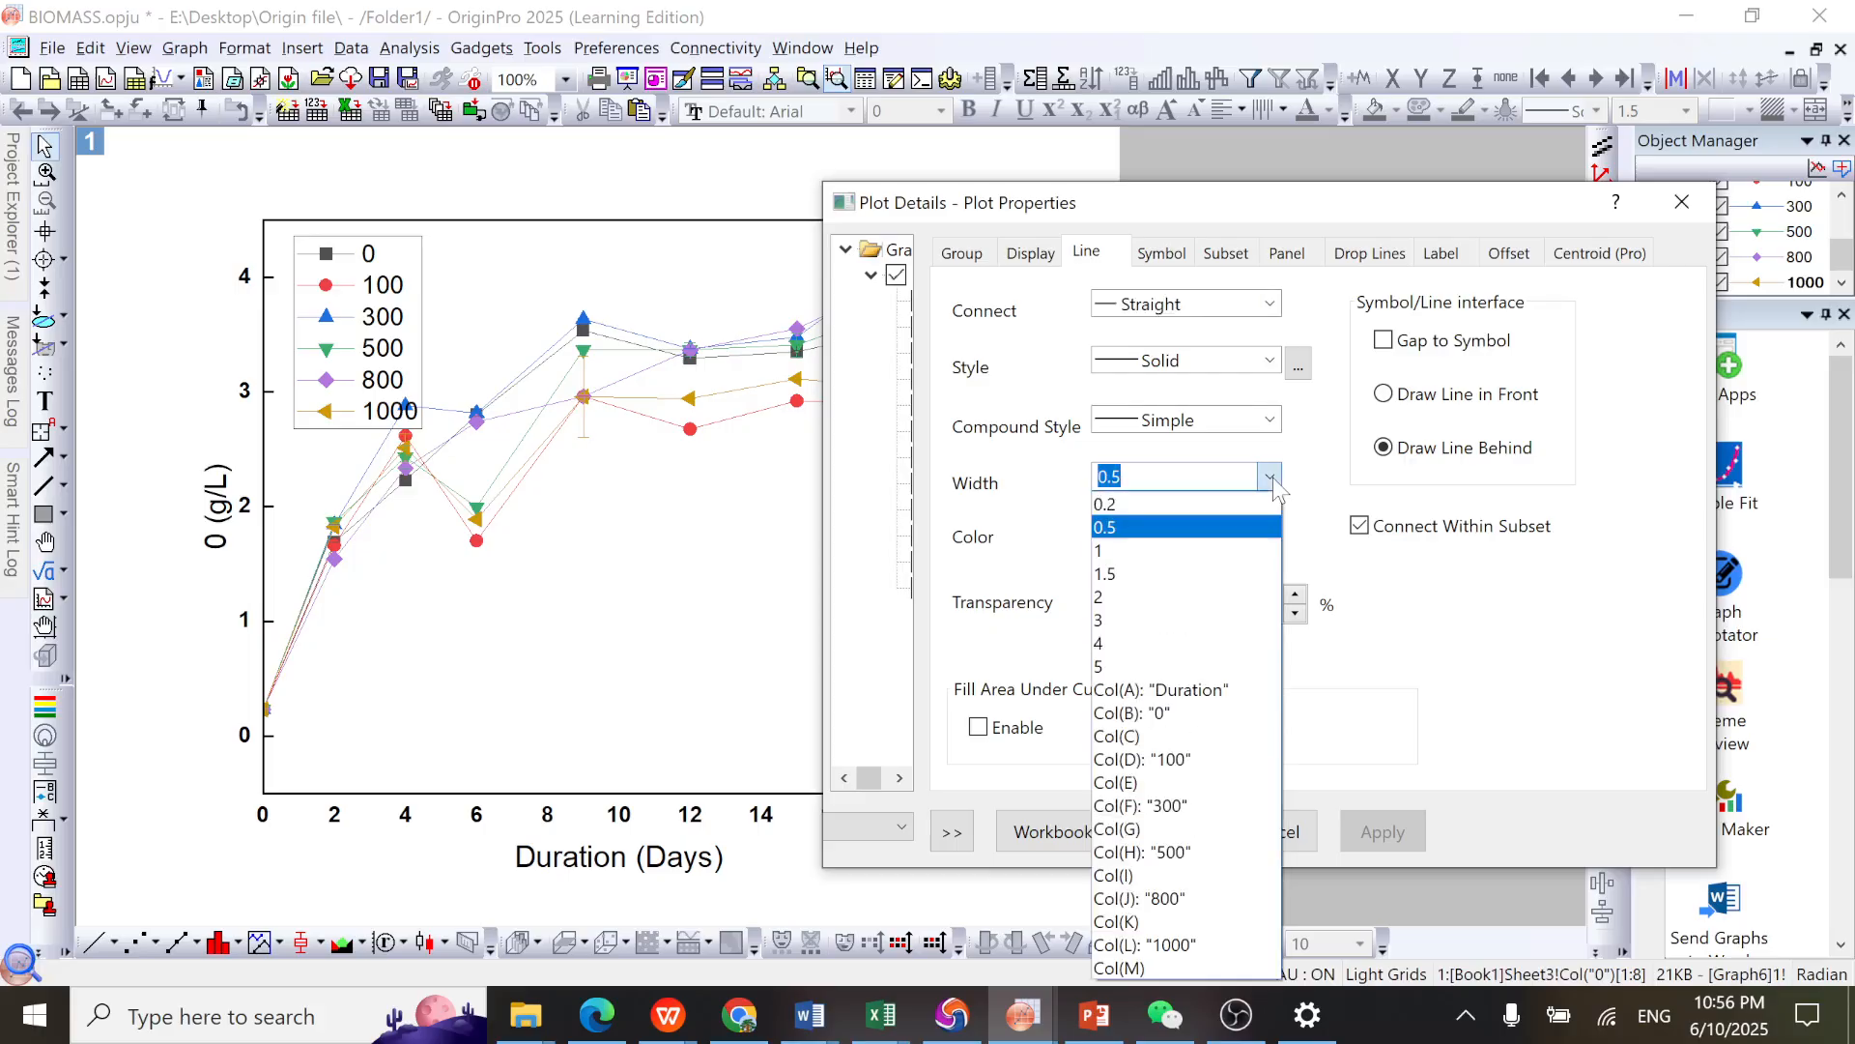
left_click(1158, 574)
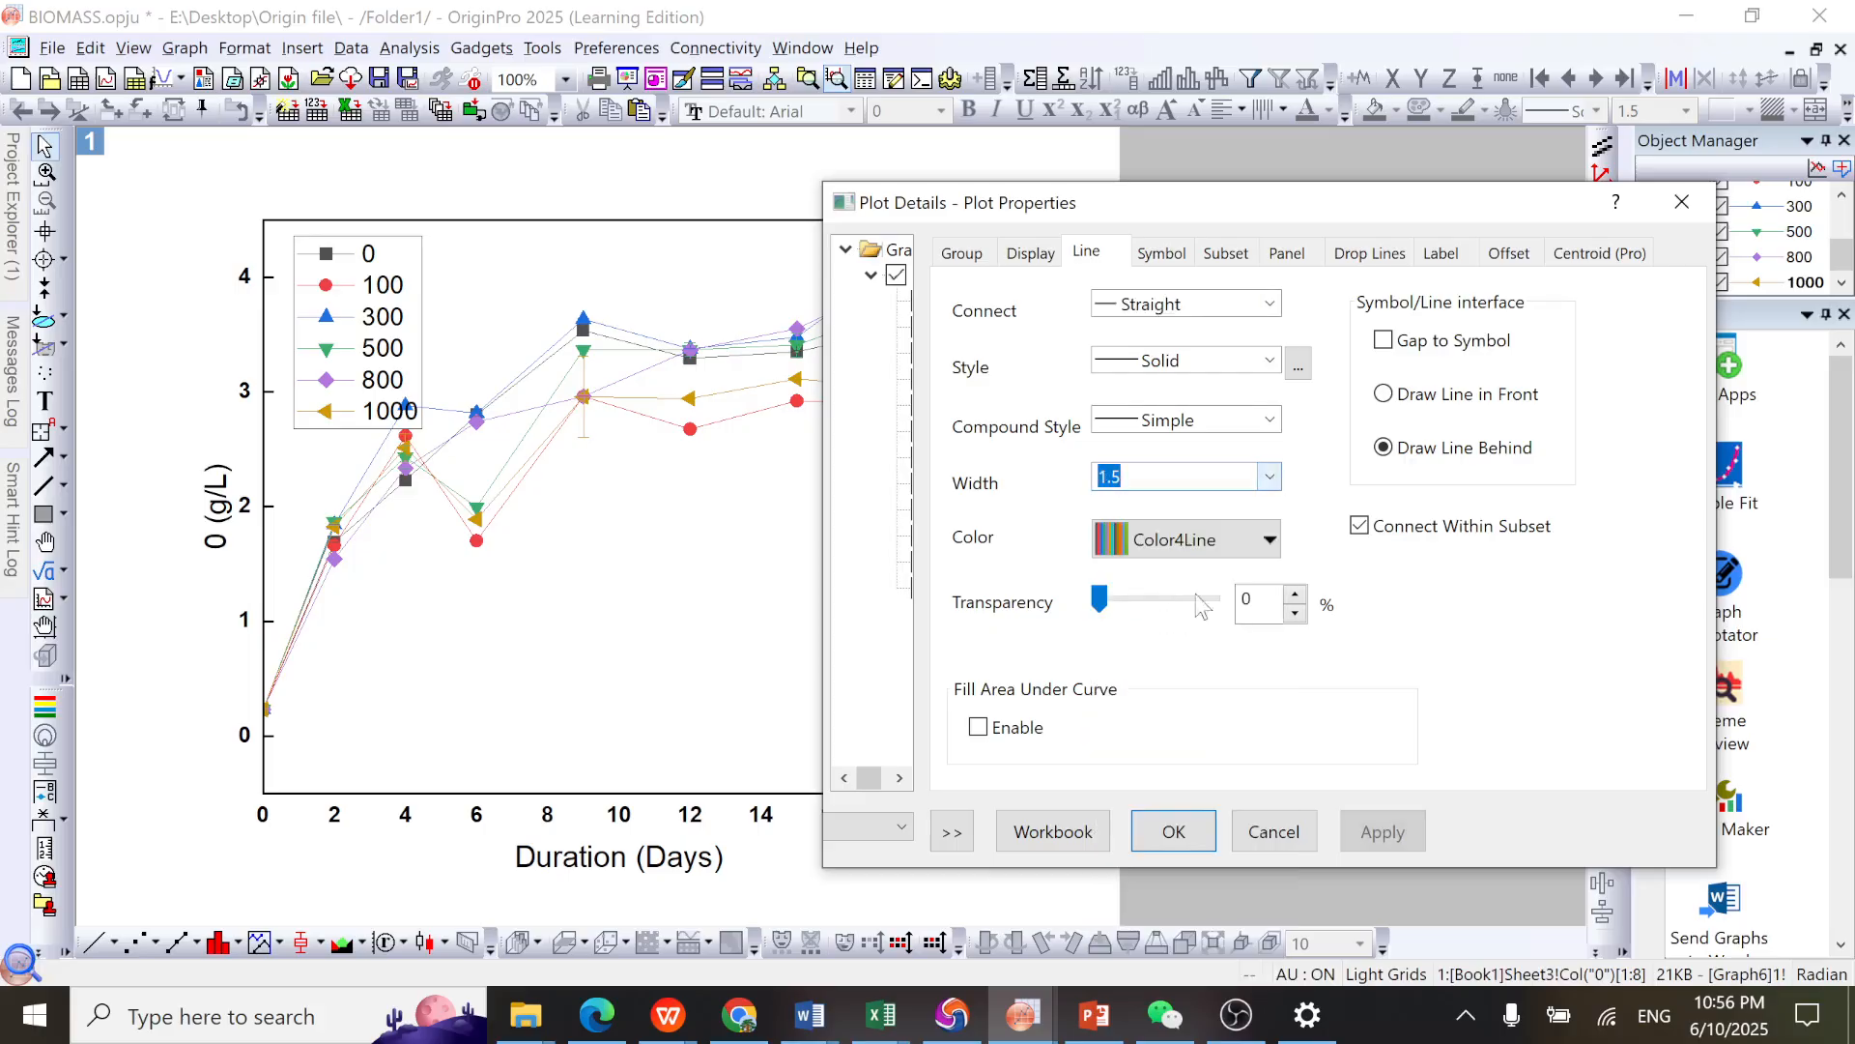
left_click(1384, 831)
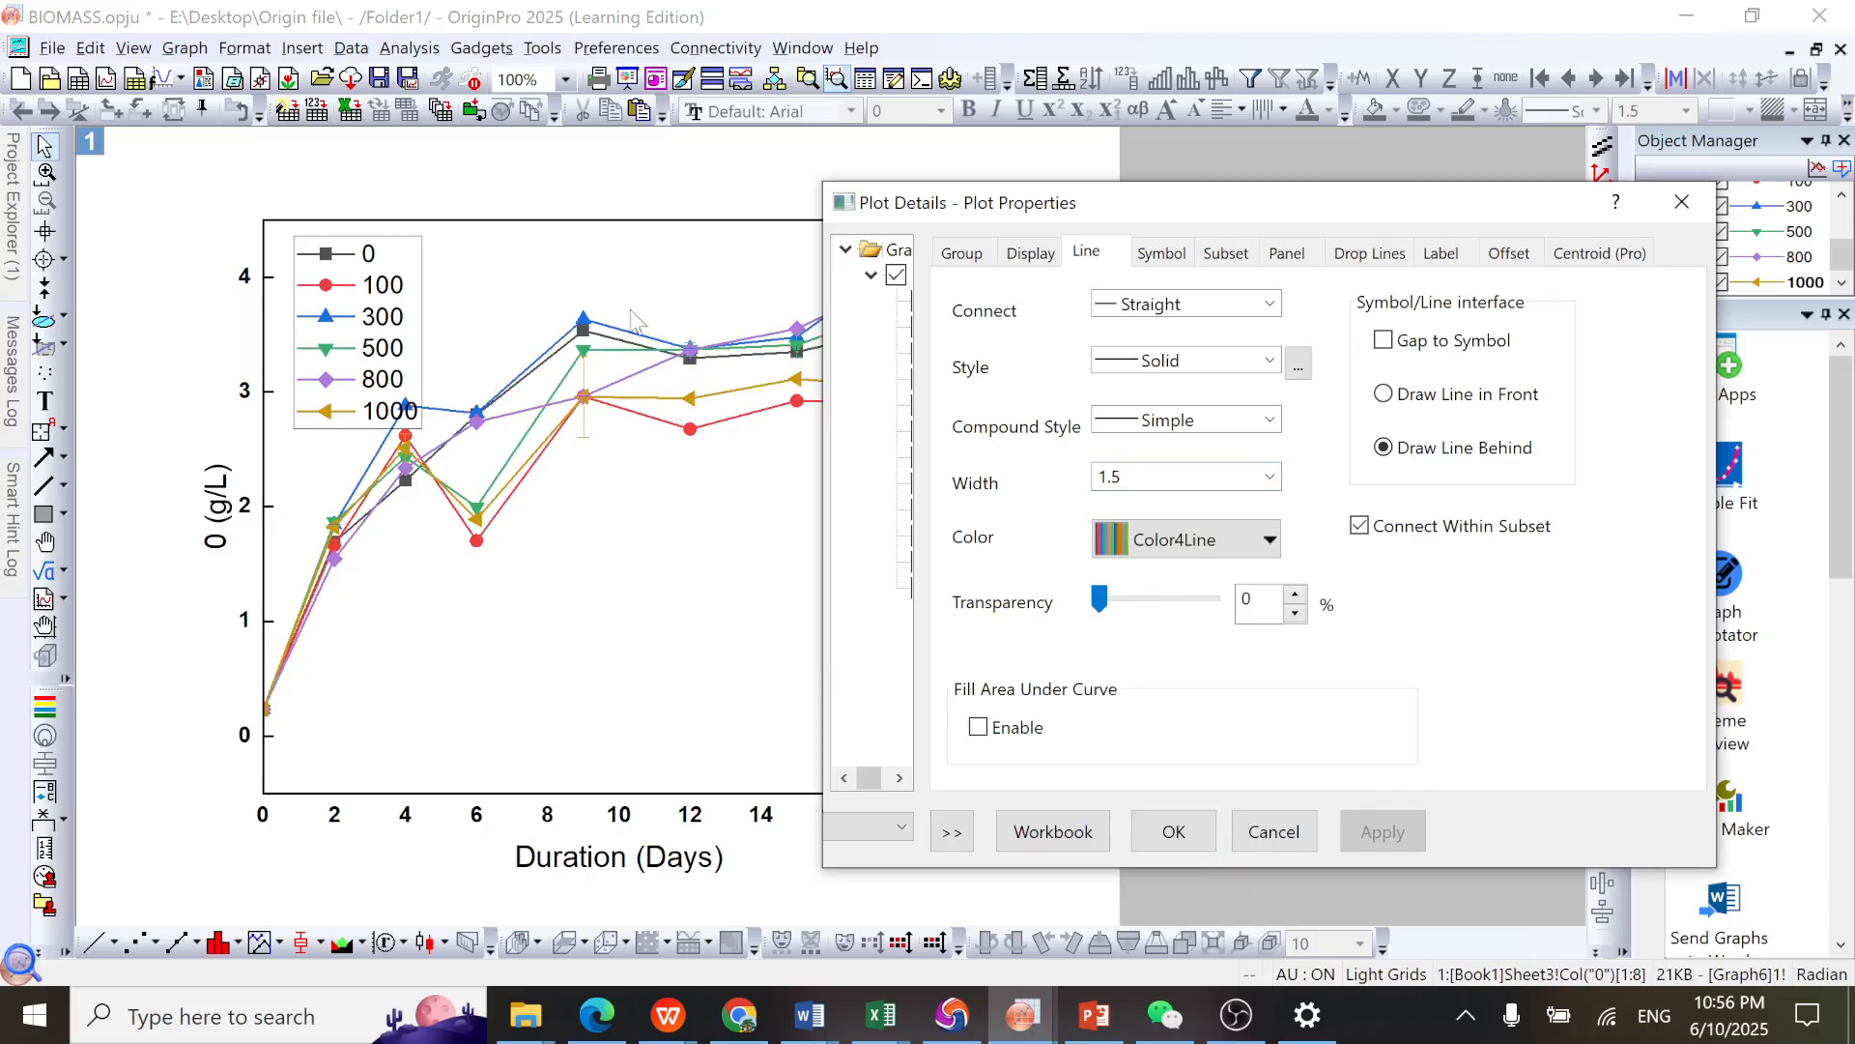
Step: Increase the line width of the grouped curves to 2 and apply it
left_click(1266, 477)
left_click(1152, 585)
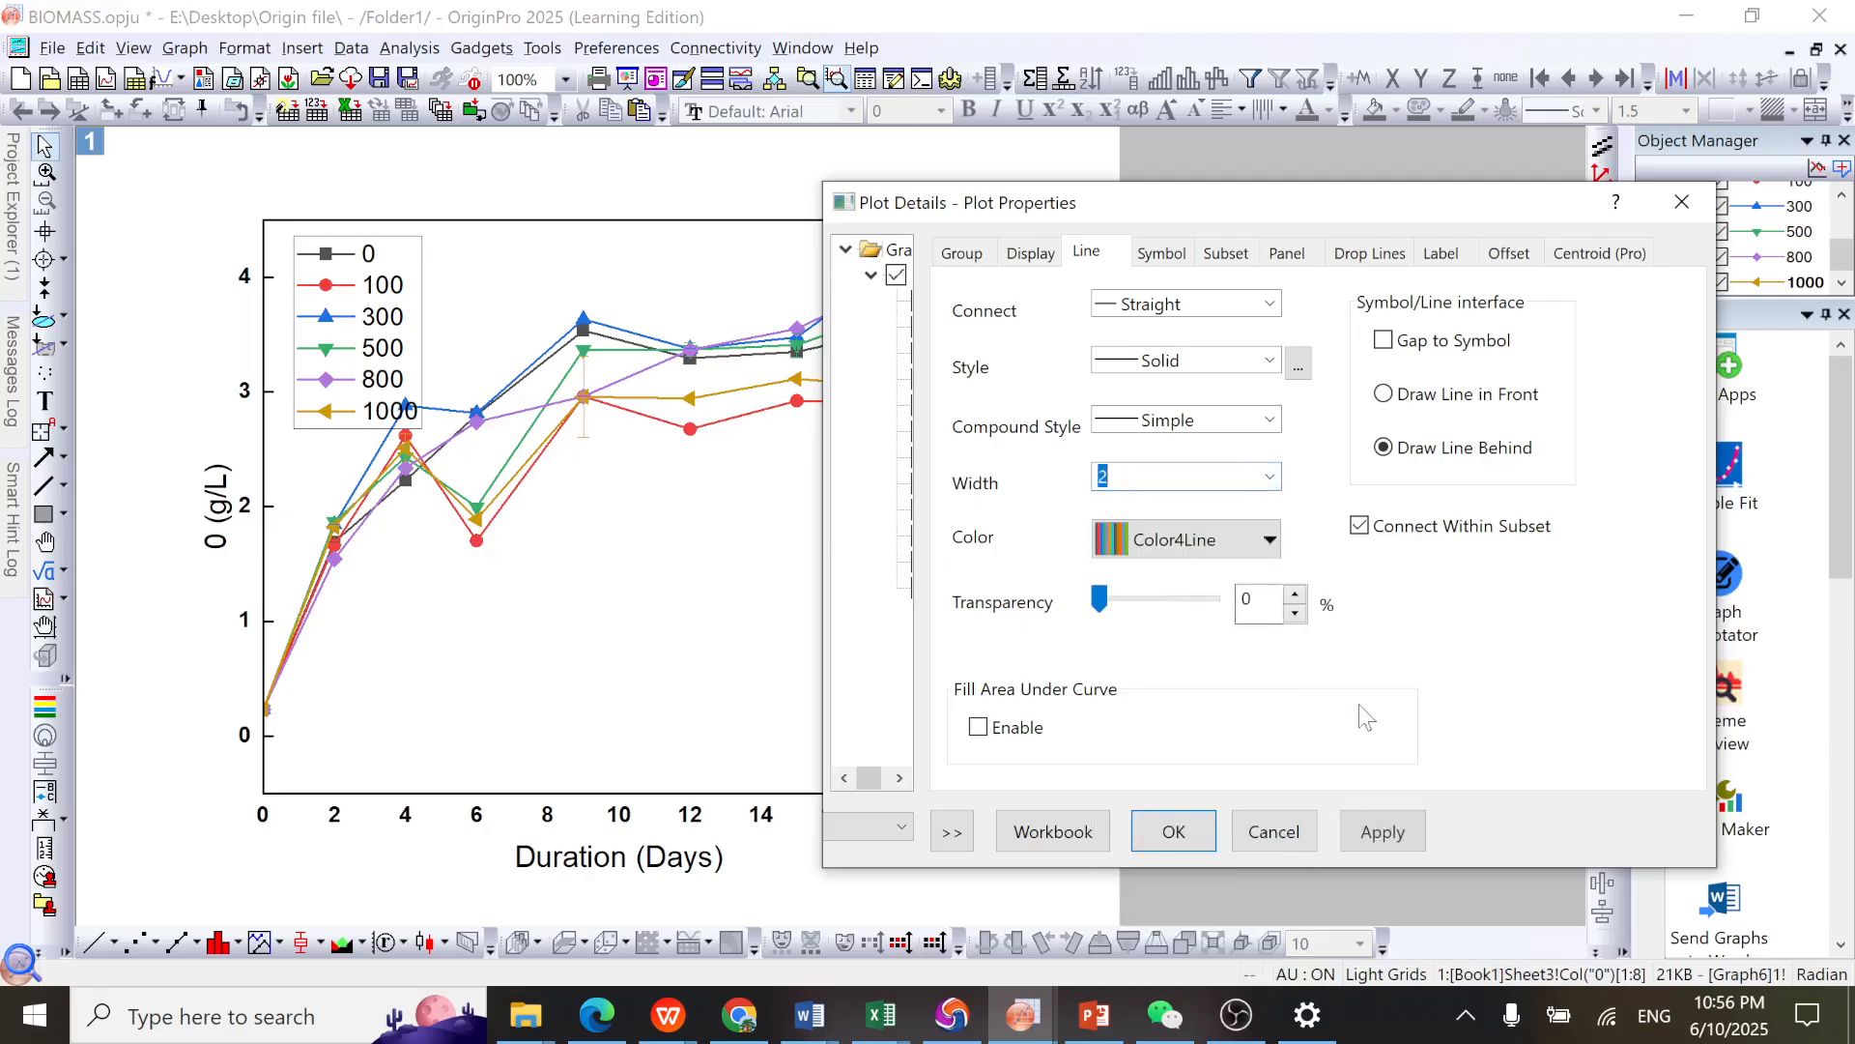
left_click(1383, 832)
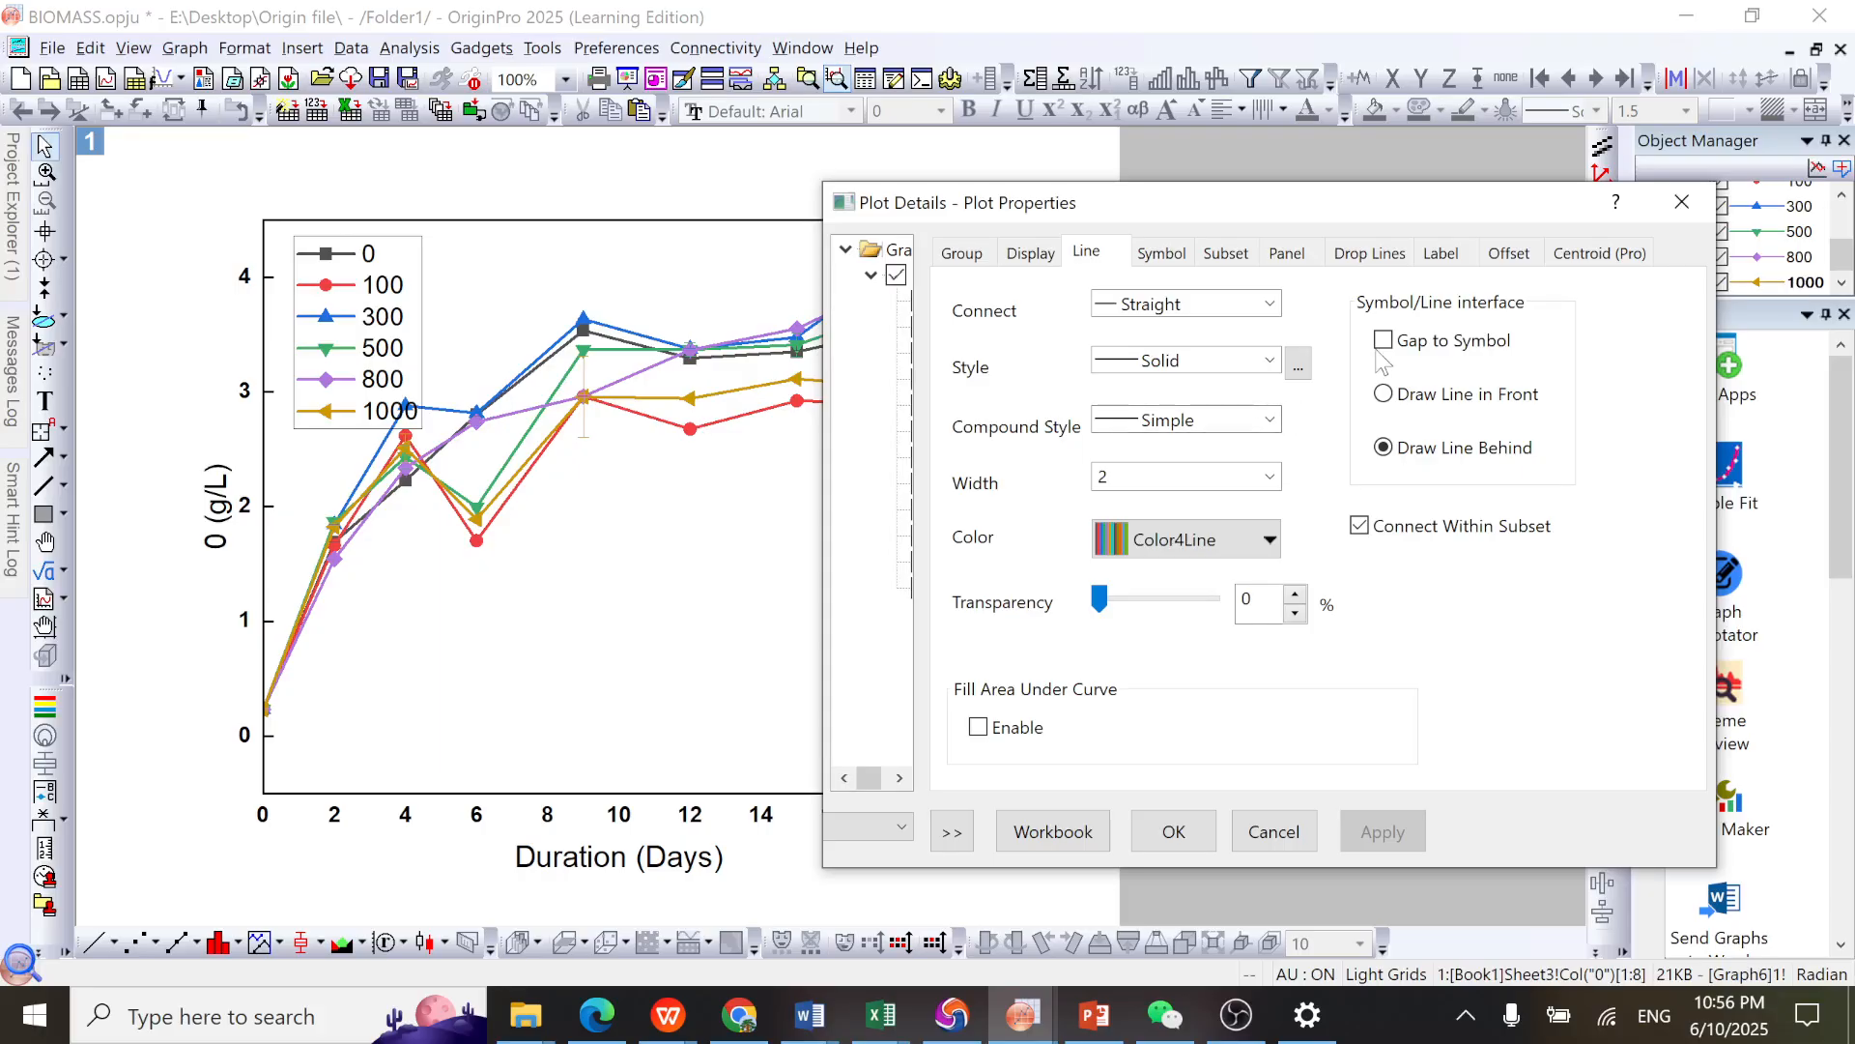
Step: Change the data point symbol of all grouped curves to the sphere shape and apply it
left_click(1167, 255)
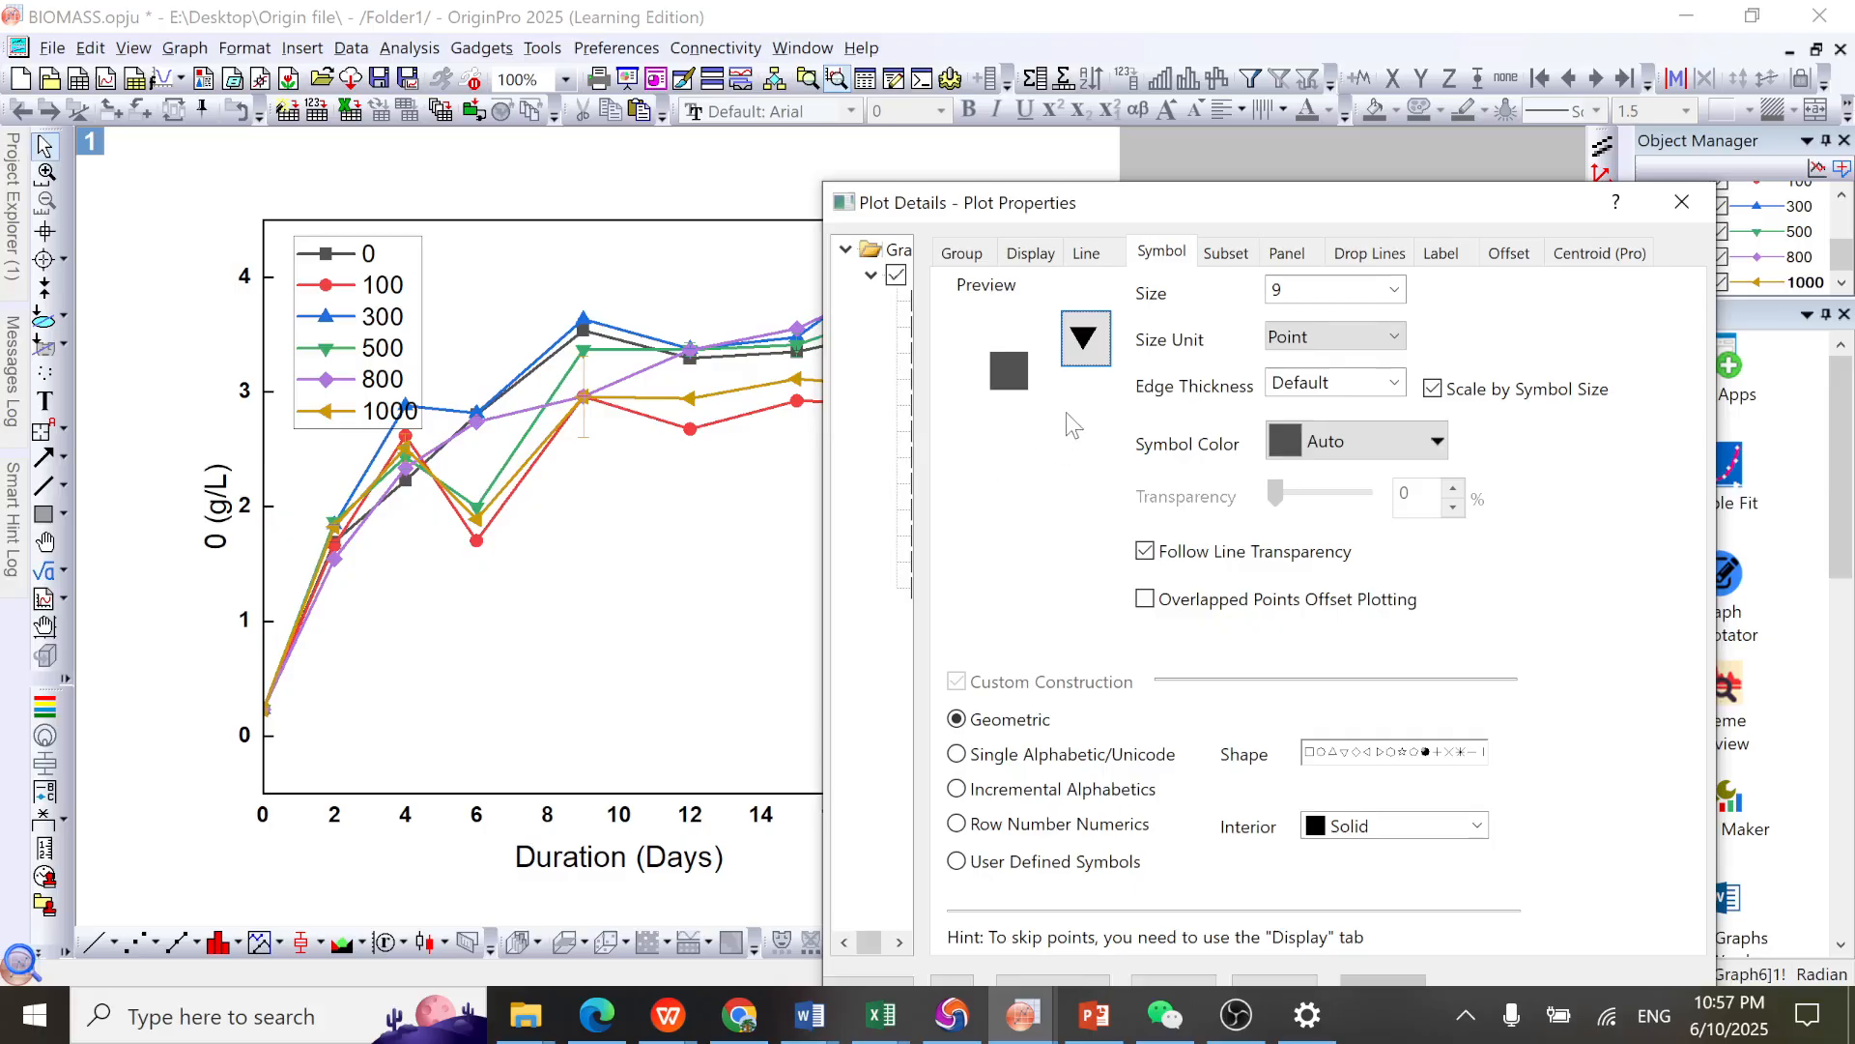
left_click(1087, 341)
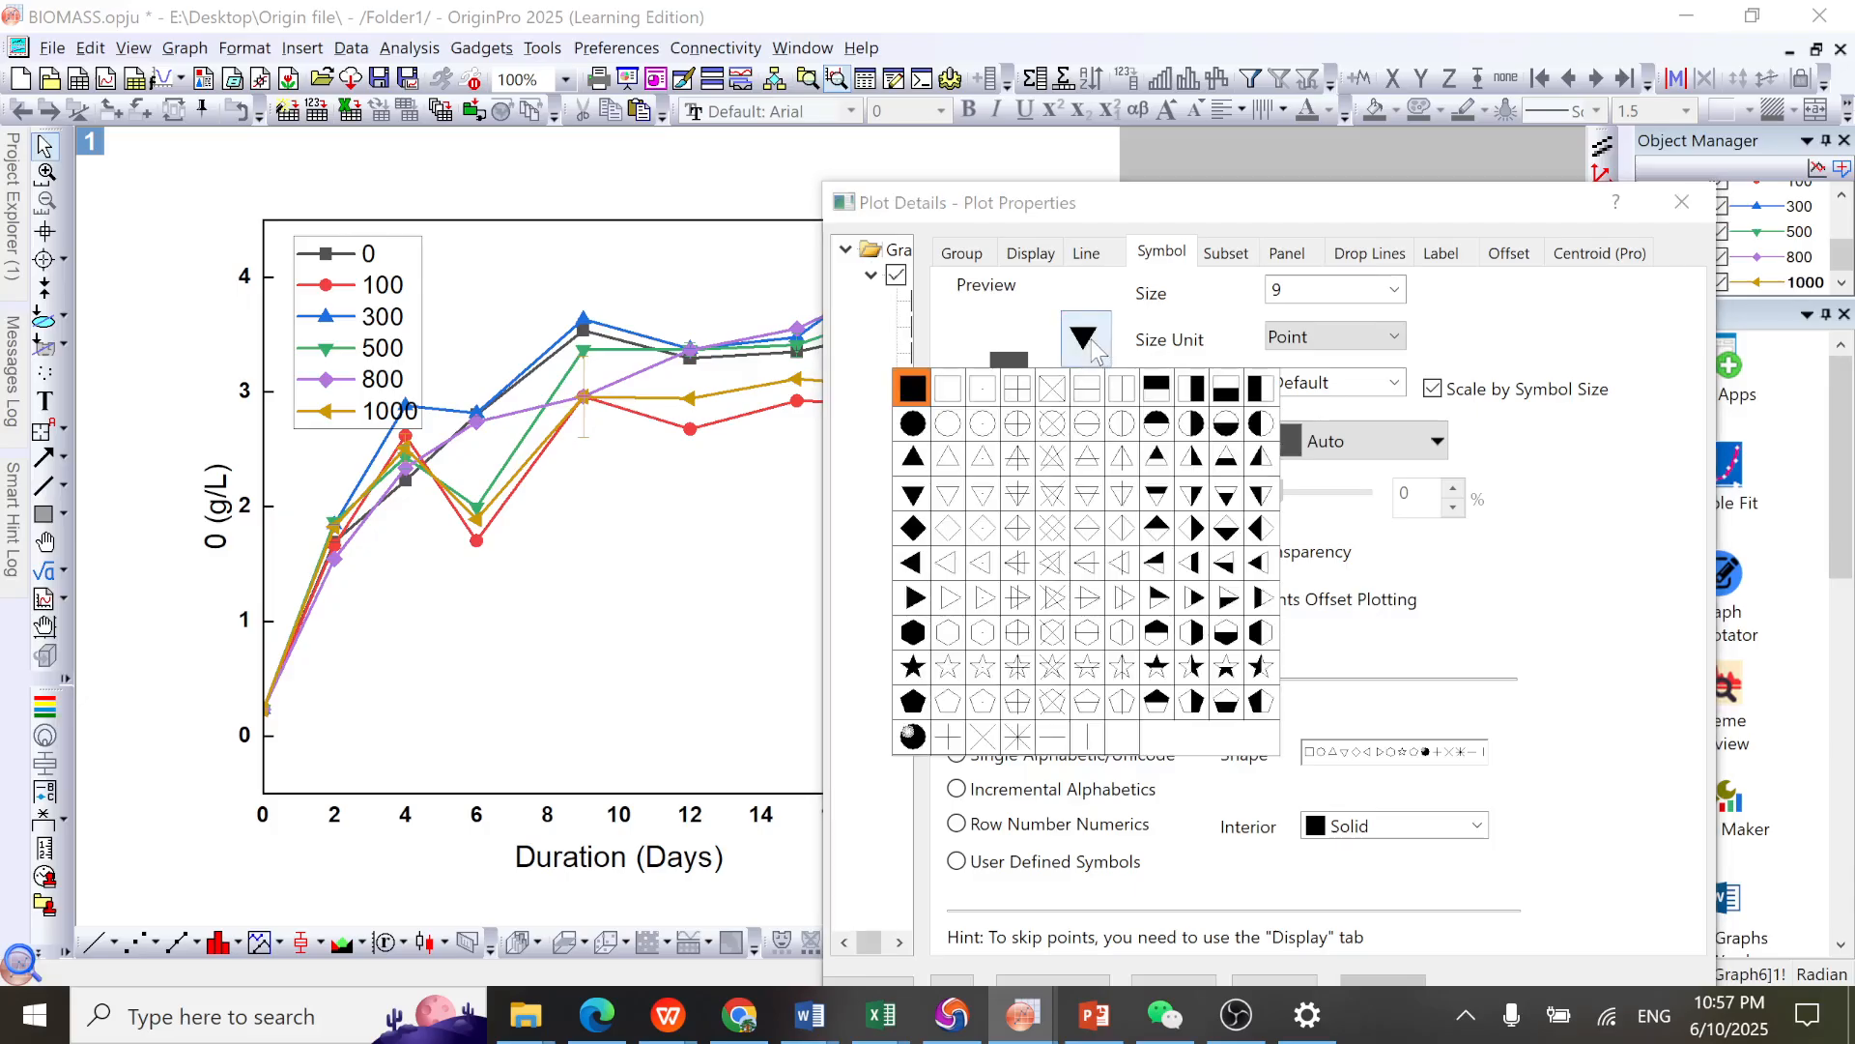
left_click(912, 738)
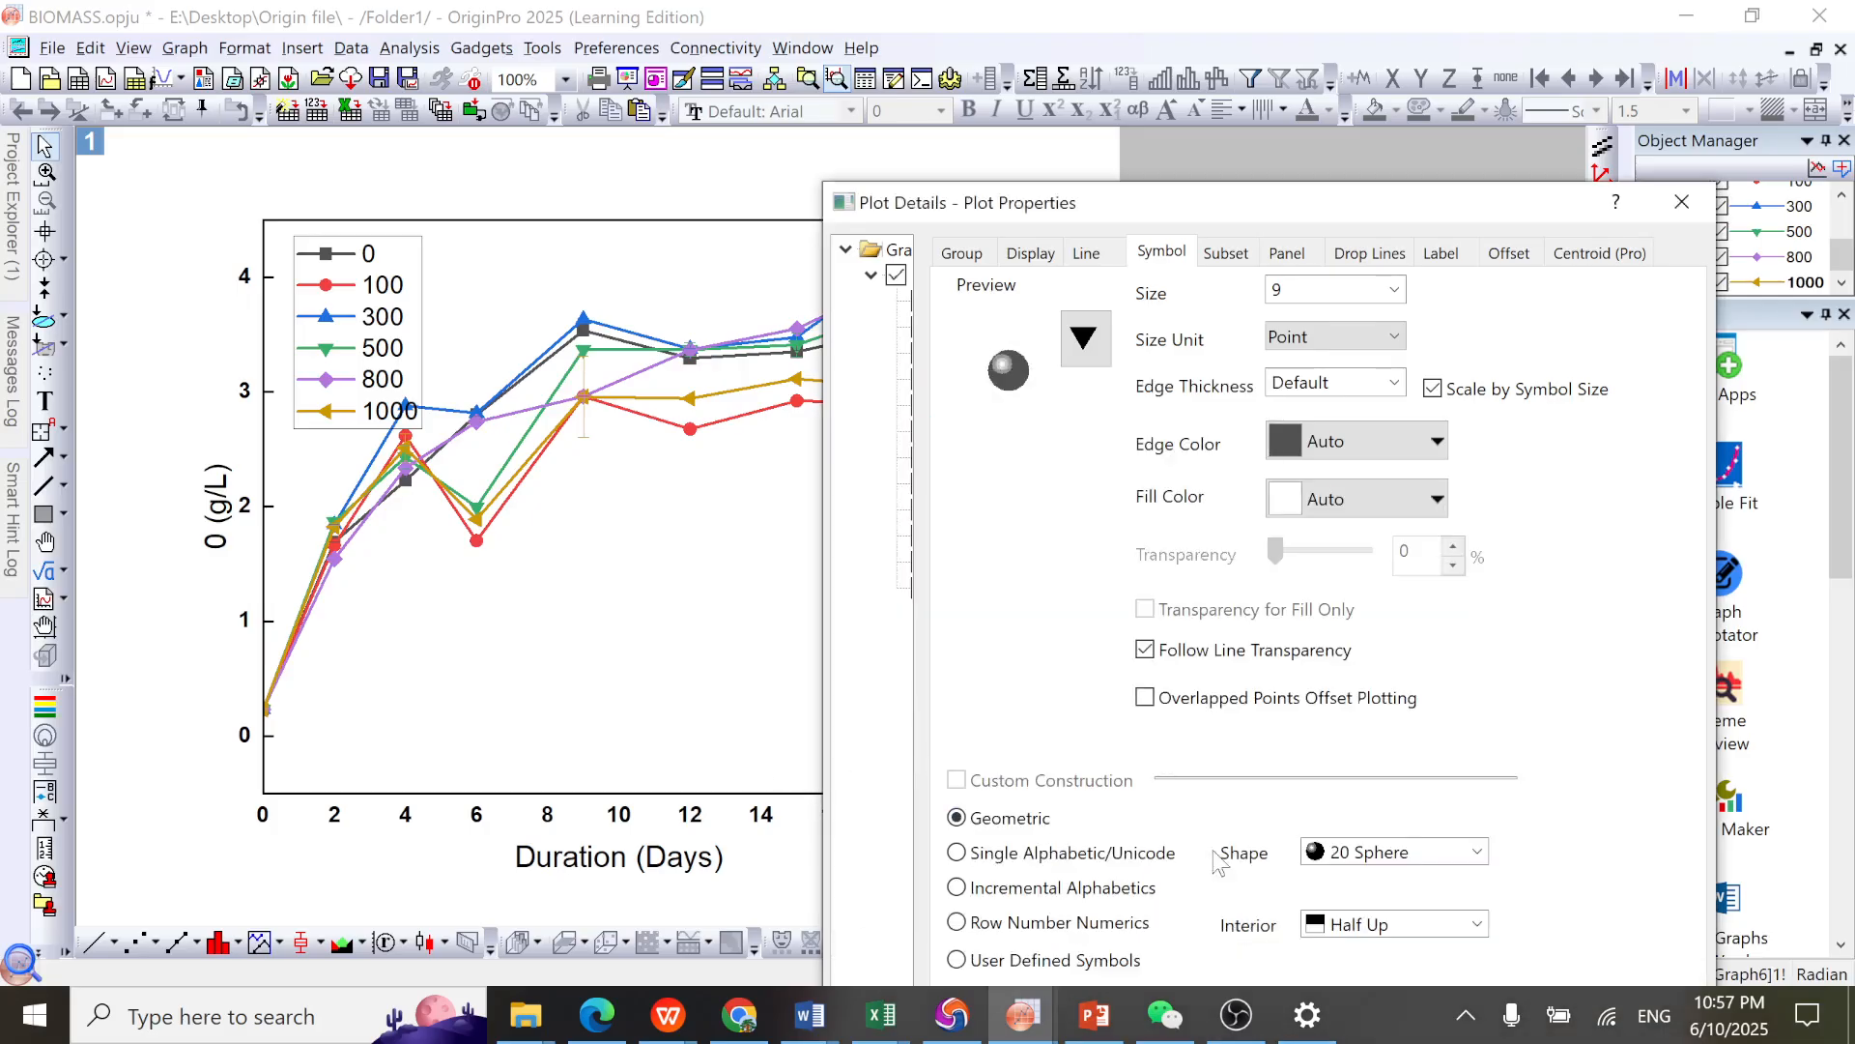
left_click_drag(1464, 215, 1559, 64)
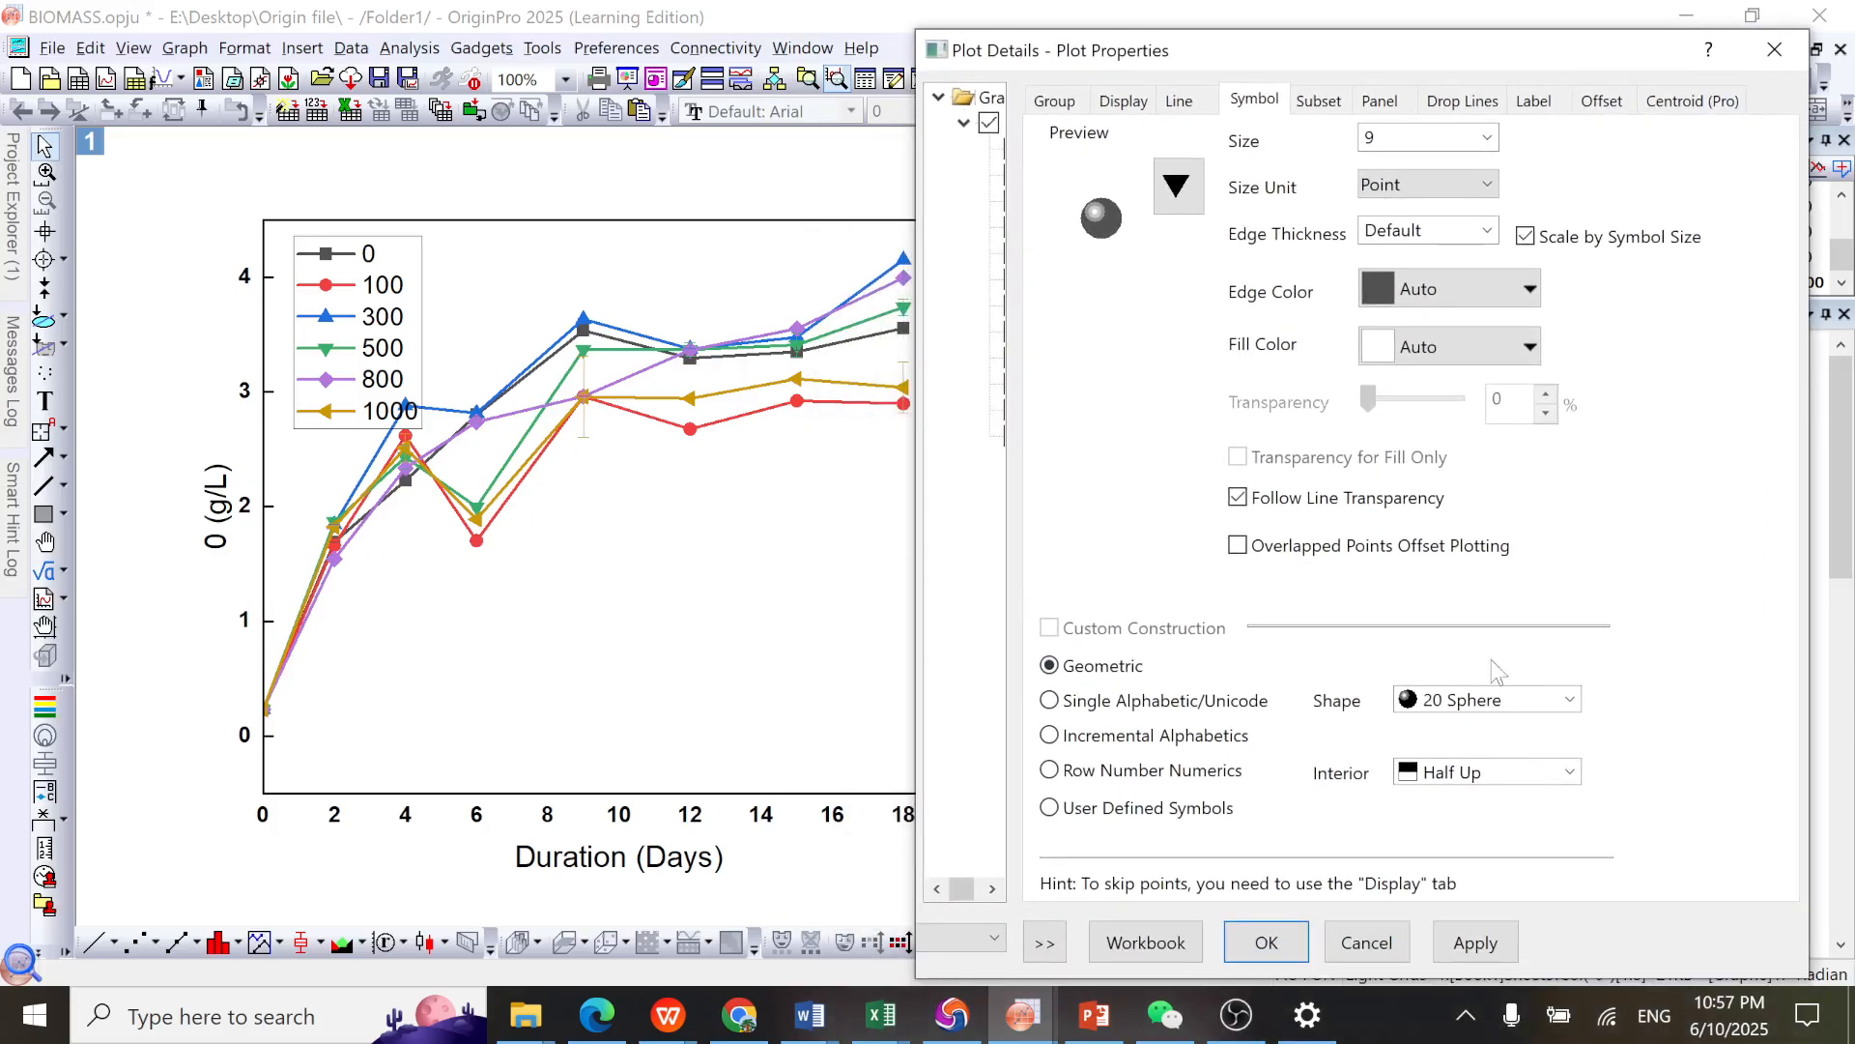
left_click(1476, 946)
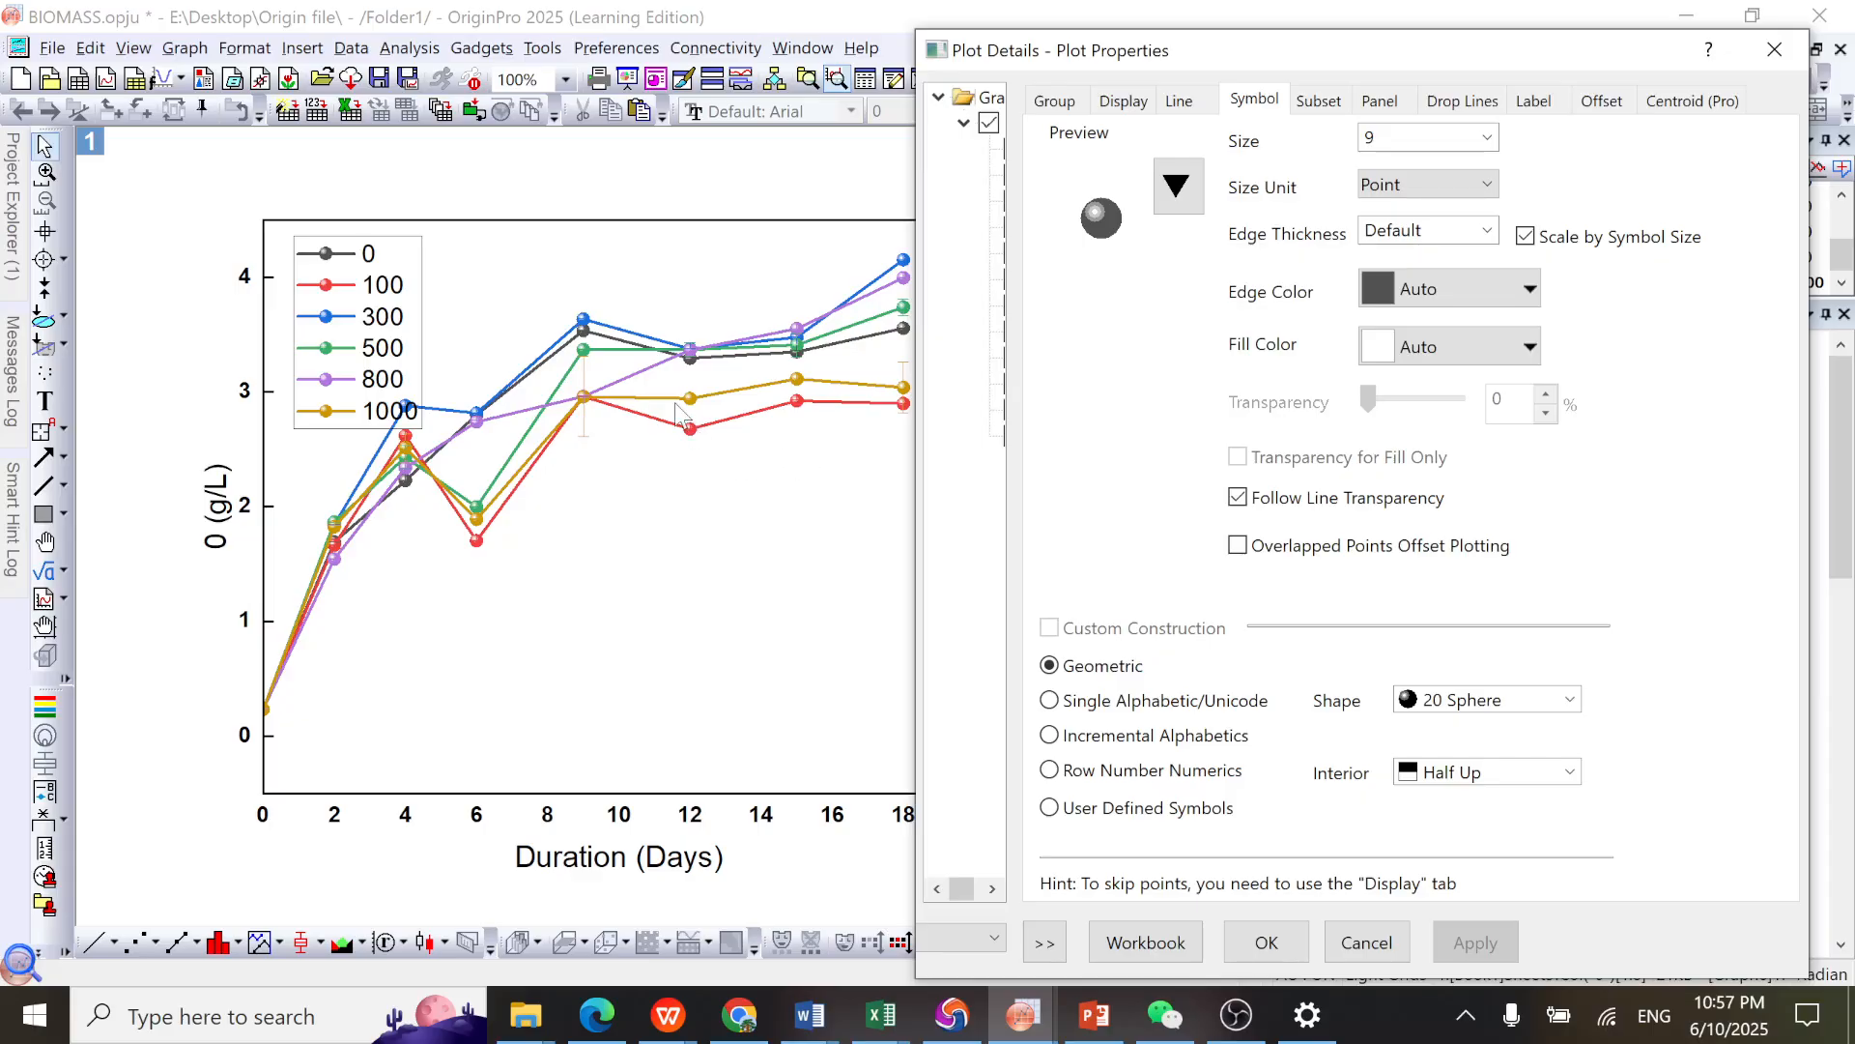
Step: Set the size of the sphere symbols to 12 points and apply it to the graph
left_click(1486, 141)
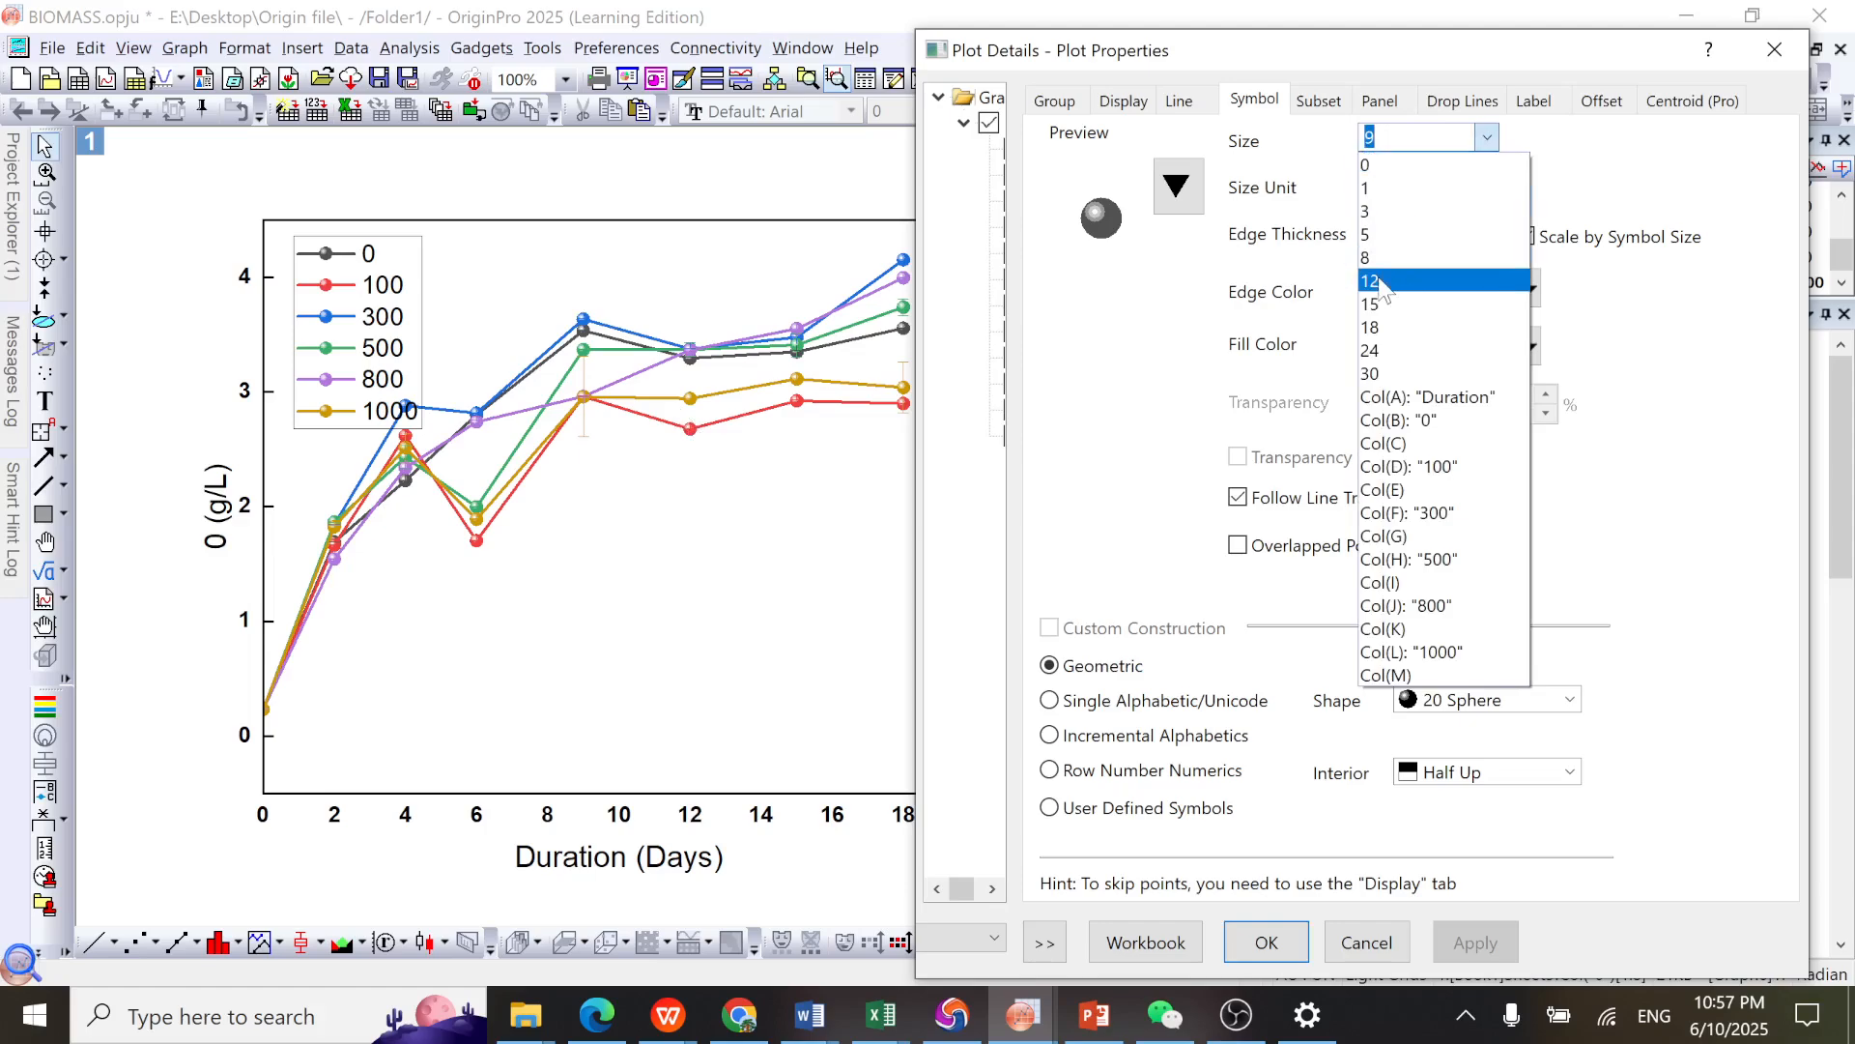
left_click(1449, 281)
left_click(1494, 939)
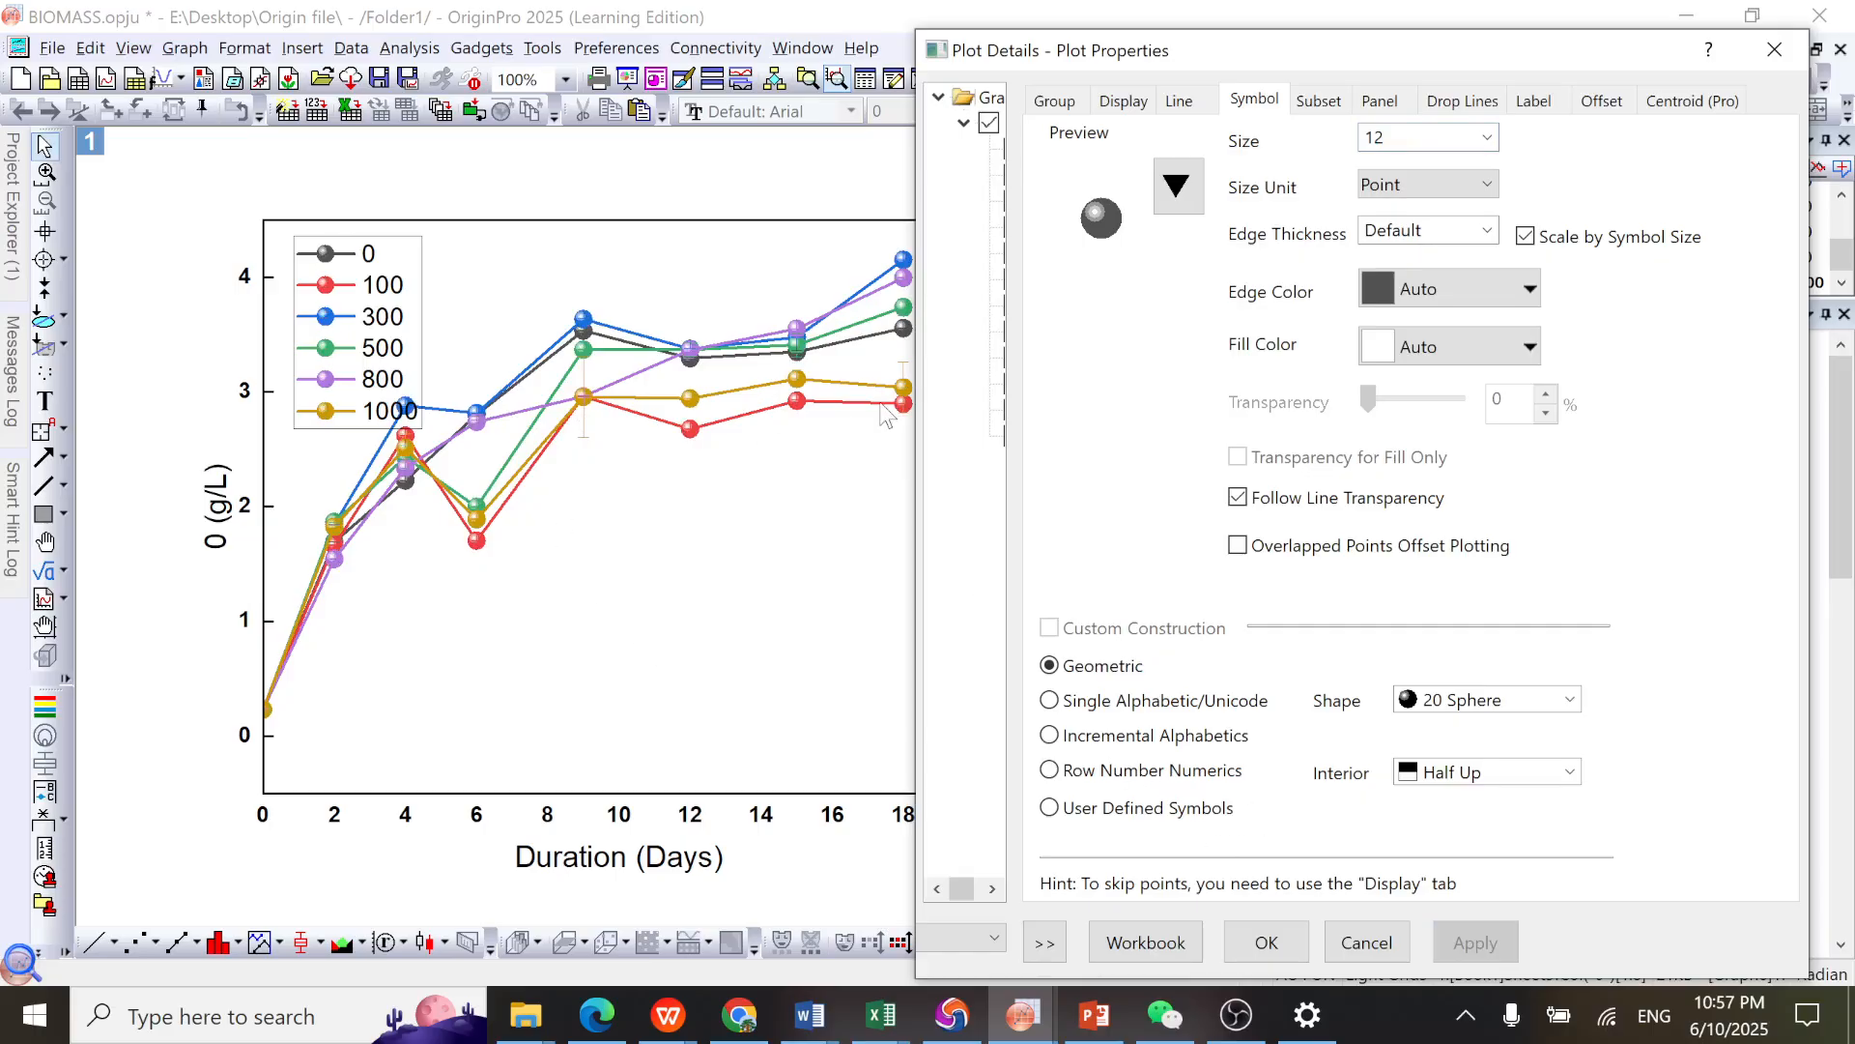
Step: Confirm the symbol settings of the grouped curves and close the plot properties
left_click(1272, 935)
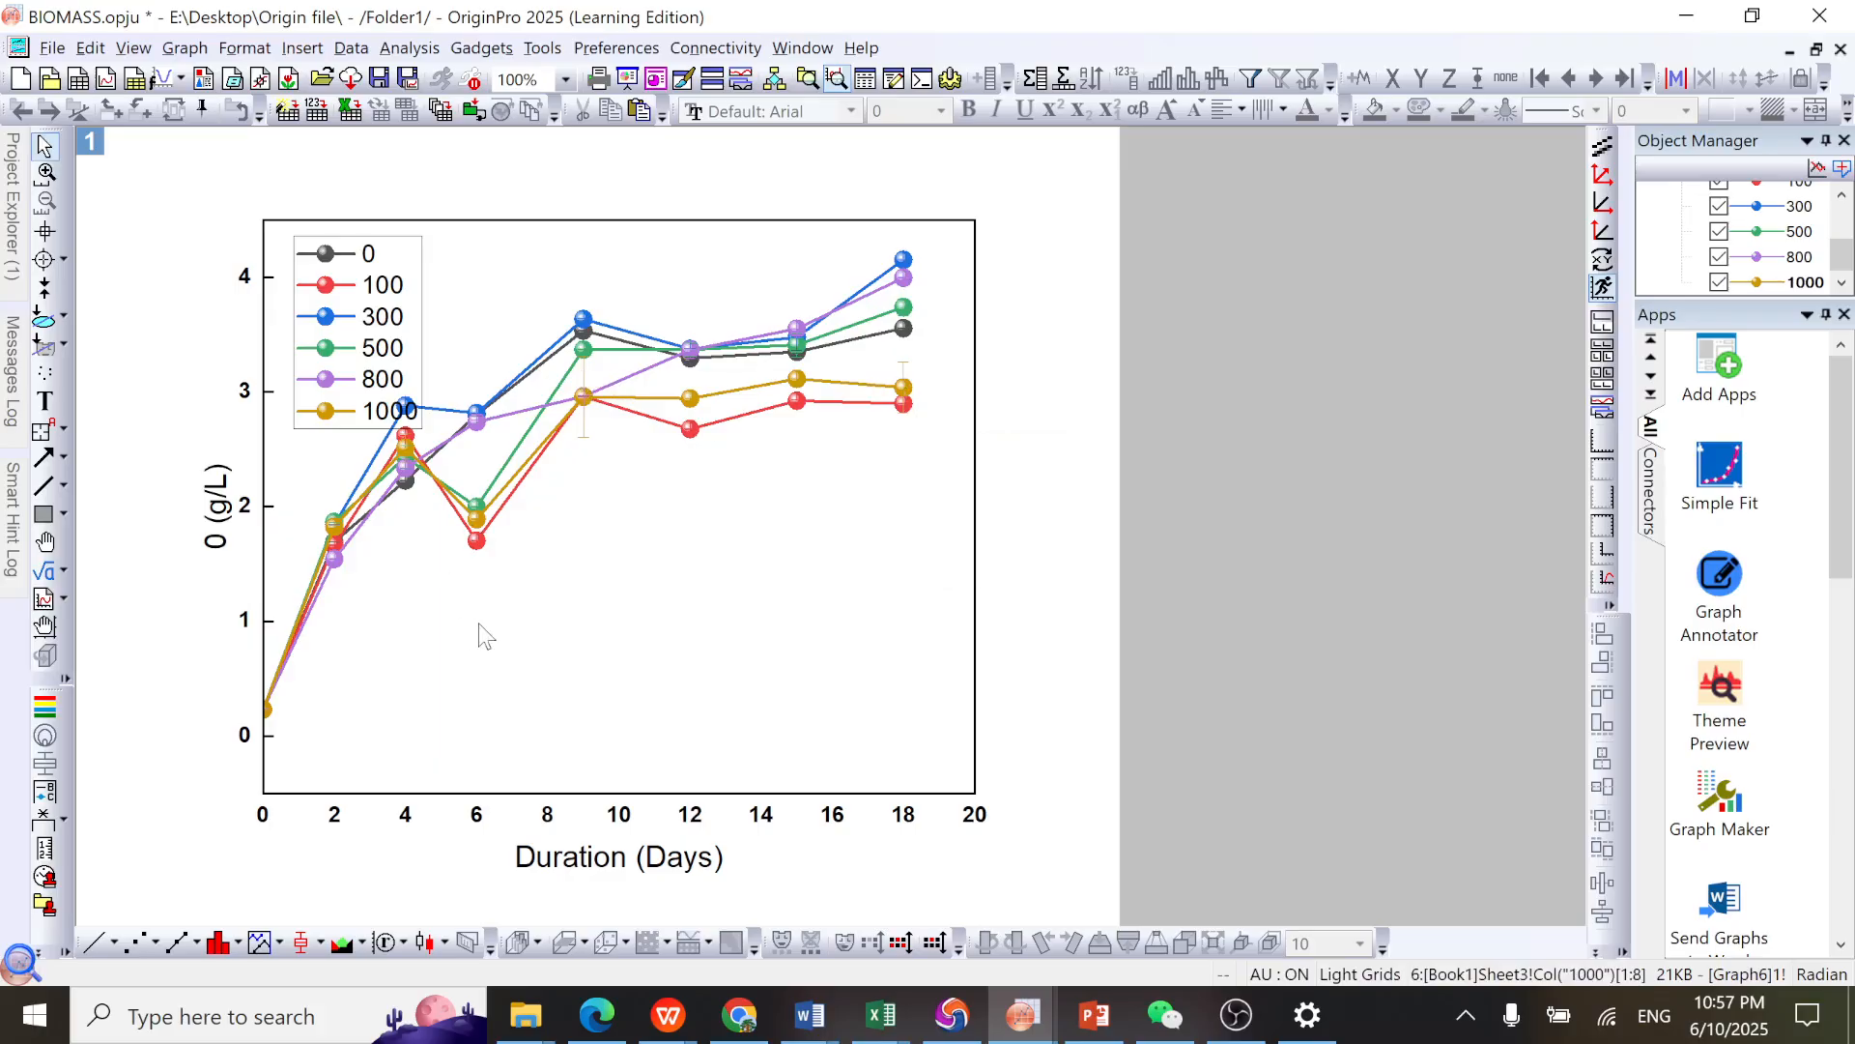
left_click(906, 379)
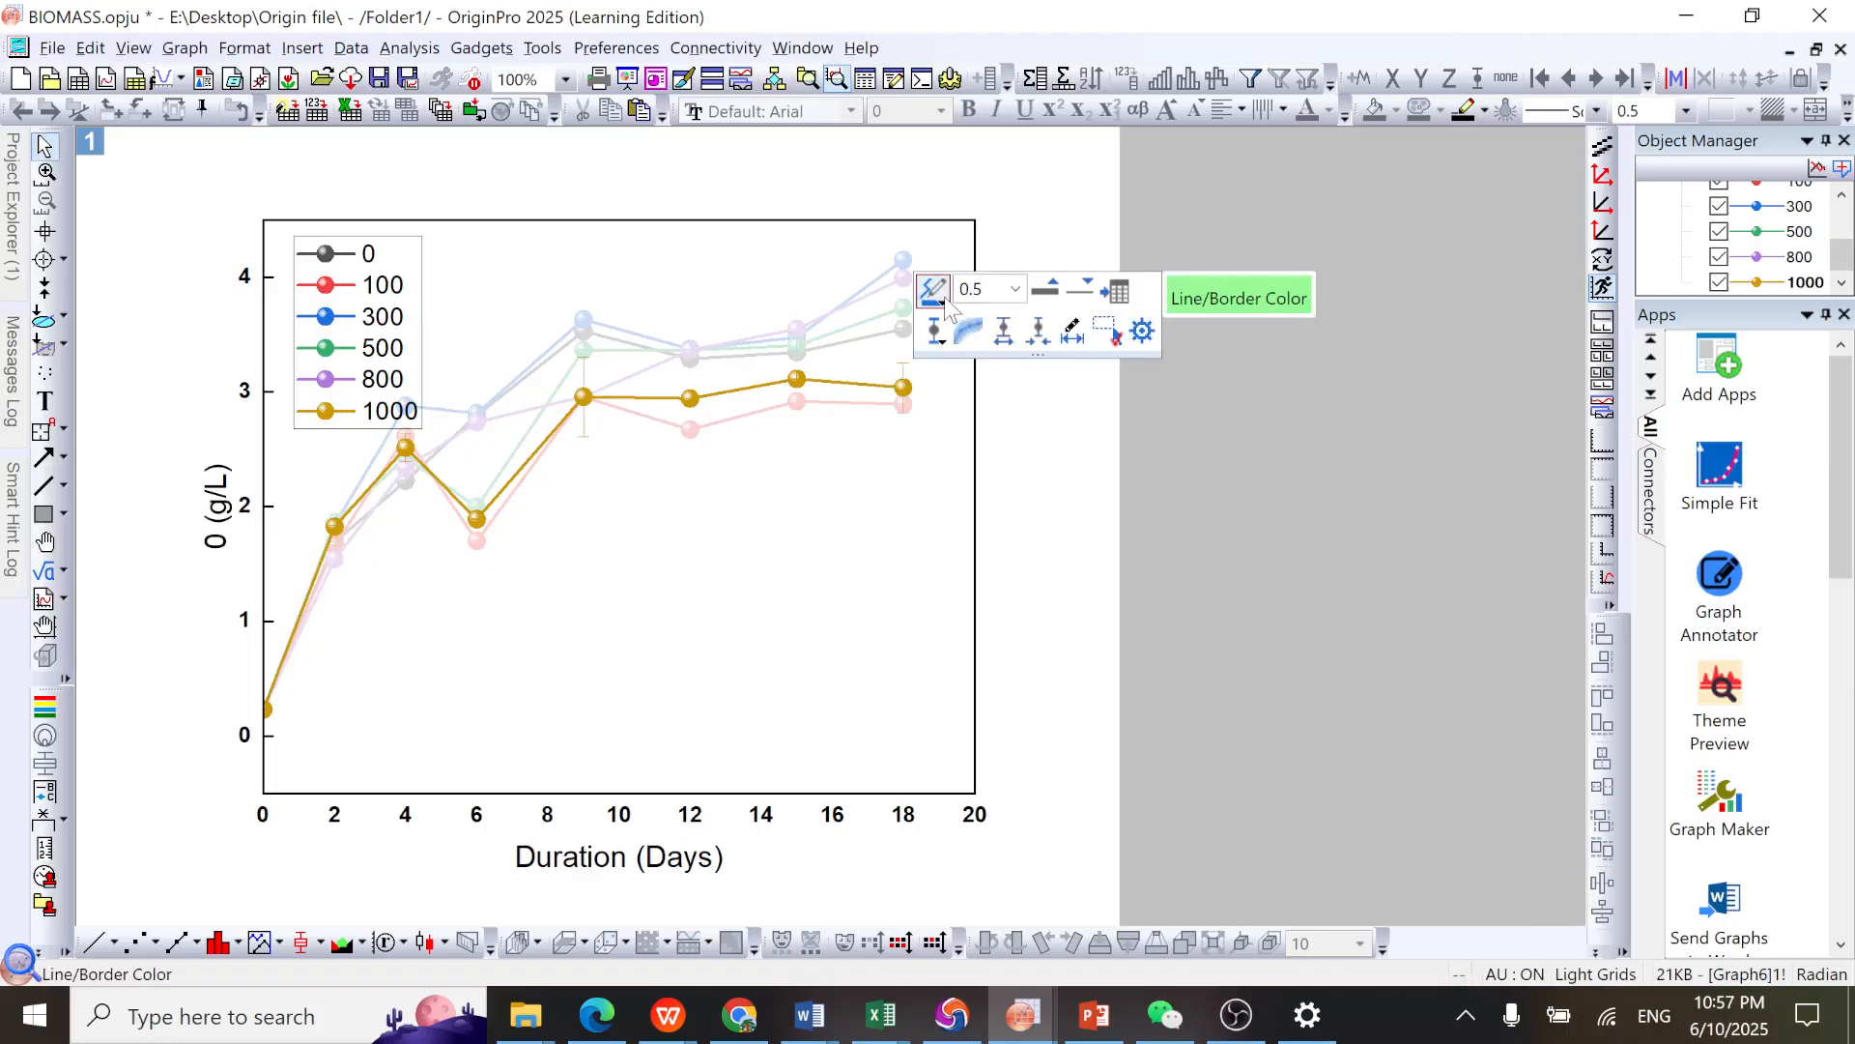
left_click(943, 301)
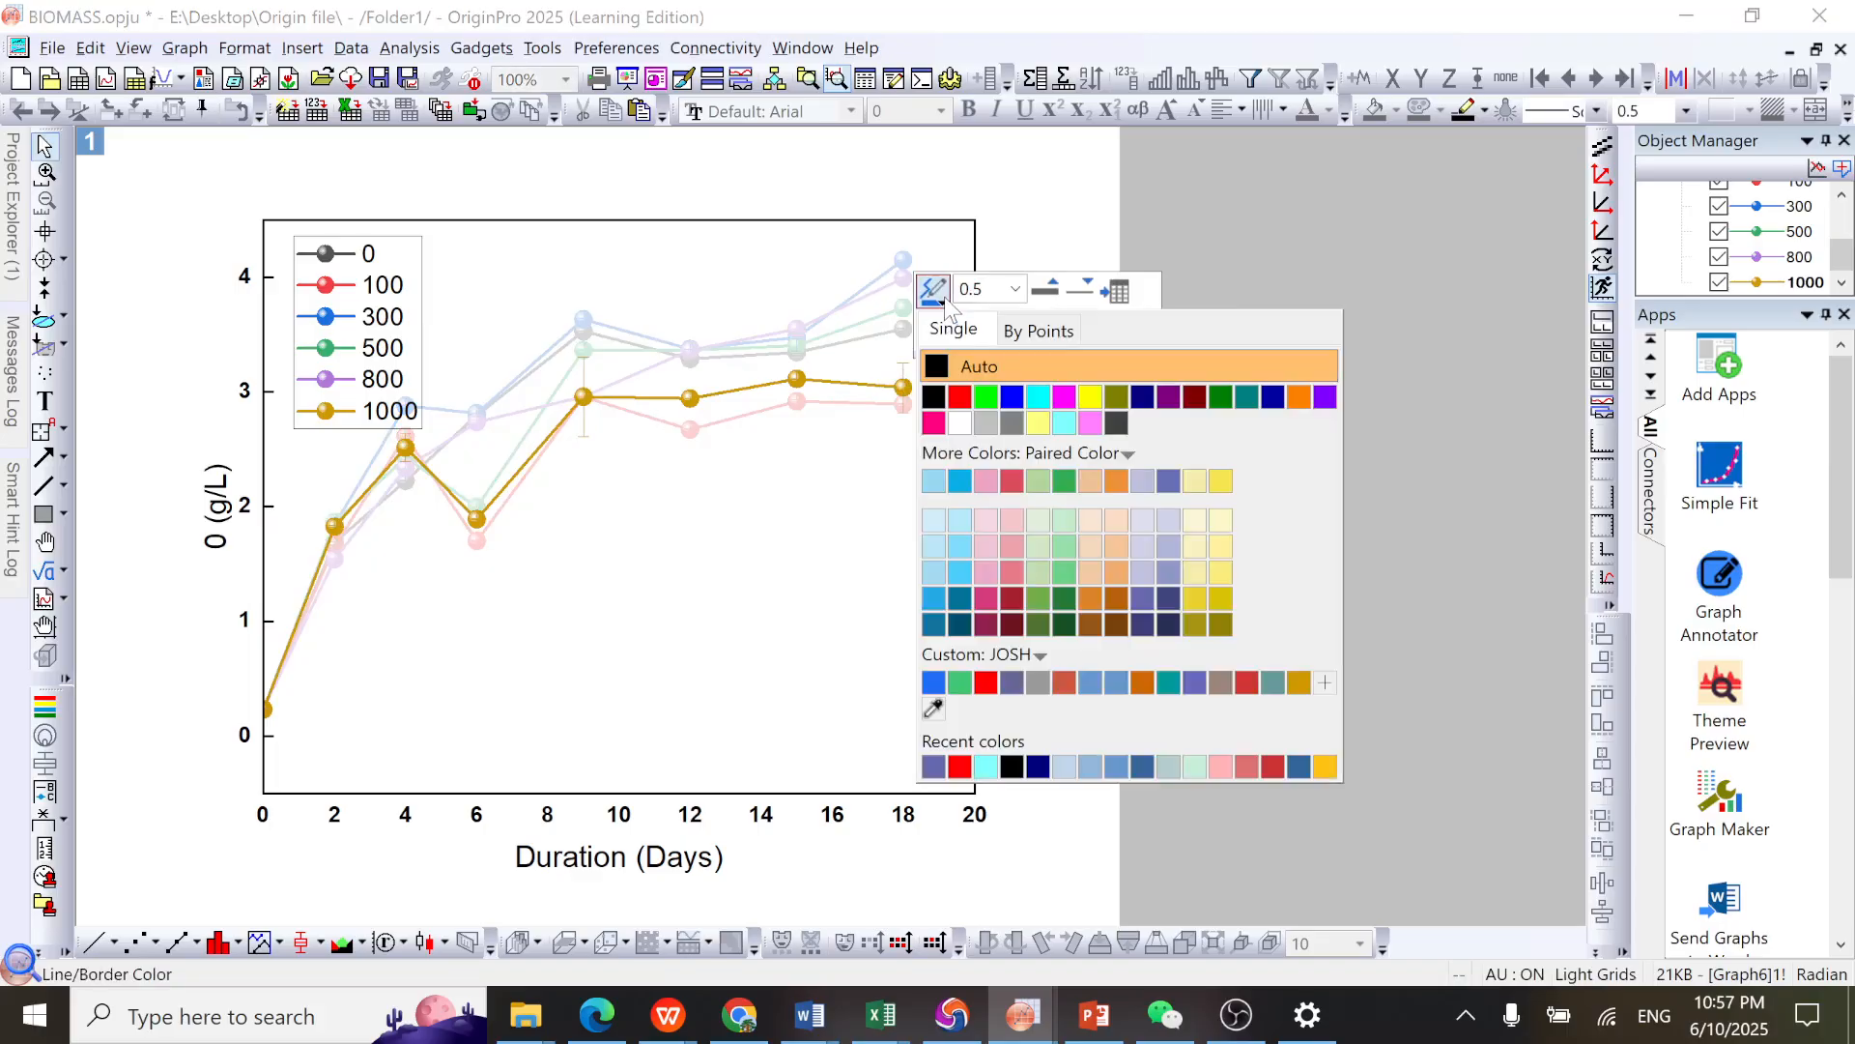
left_click(1017, 292)
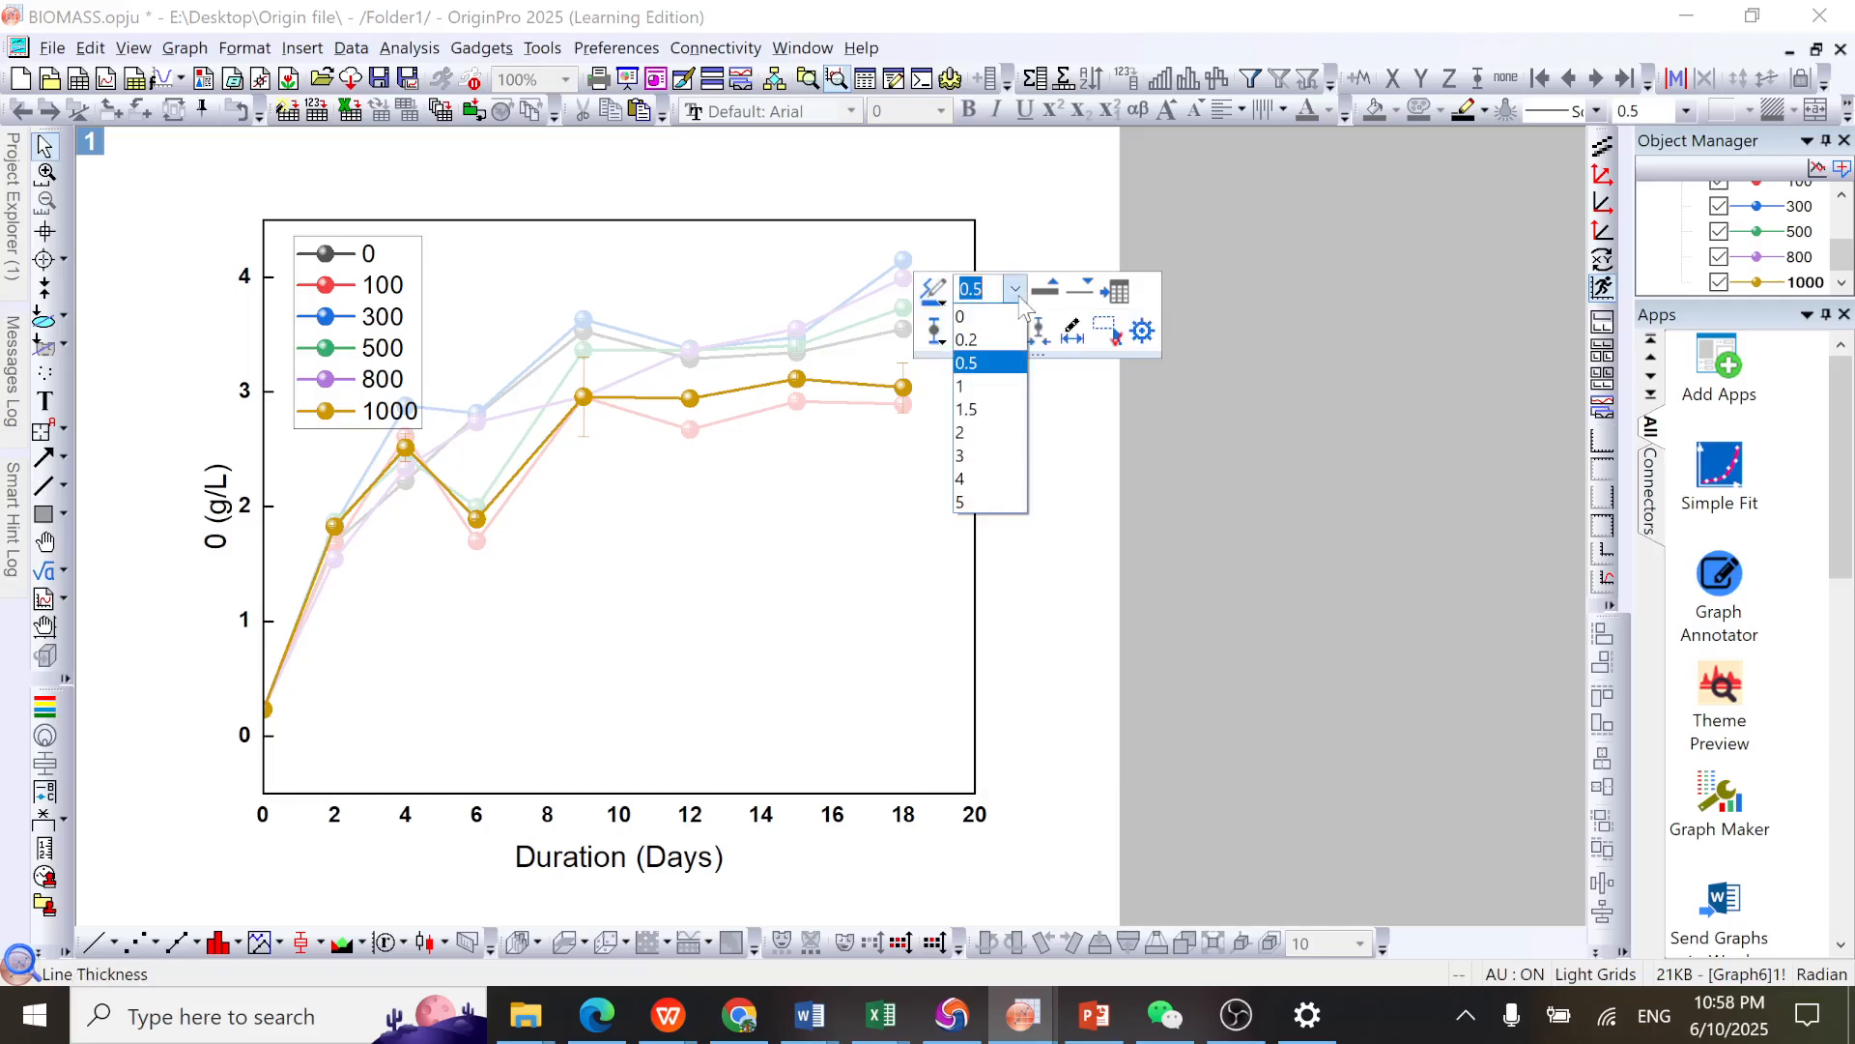
left_click(966, 365)
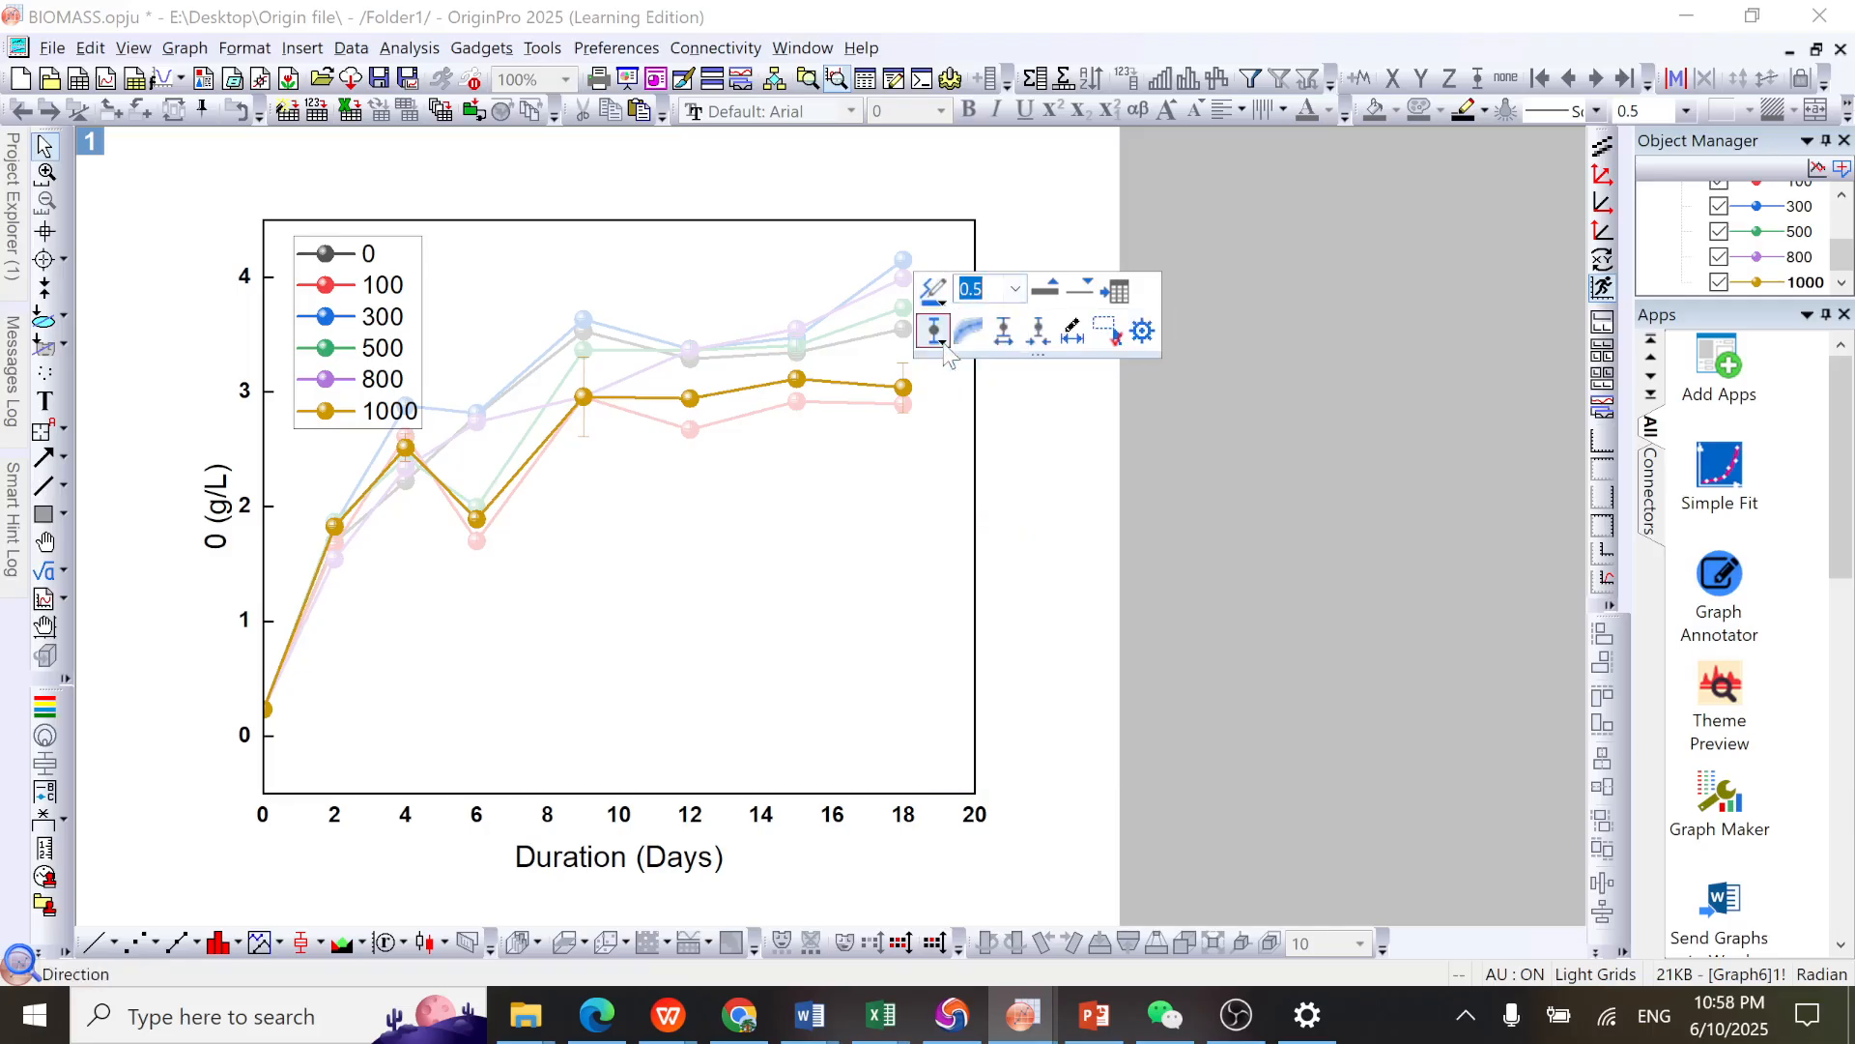
left_click(1016, 290)
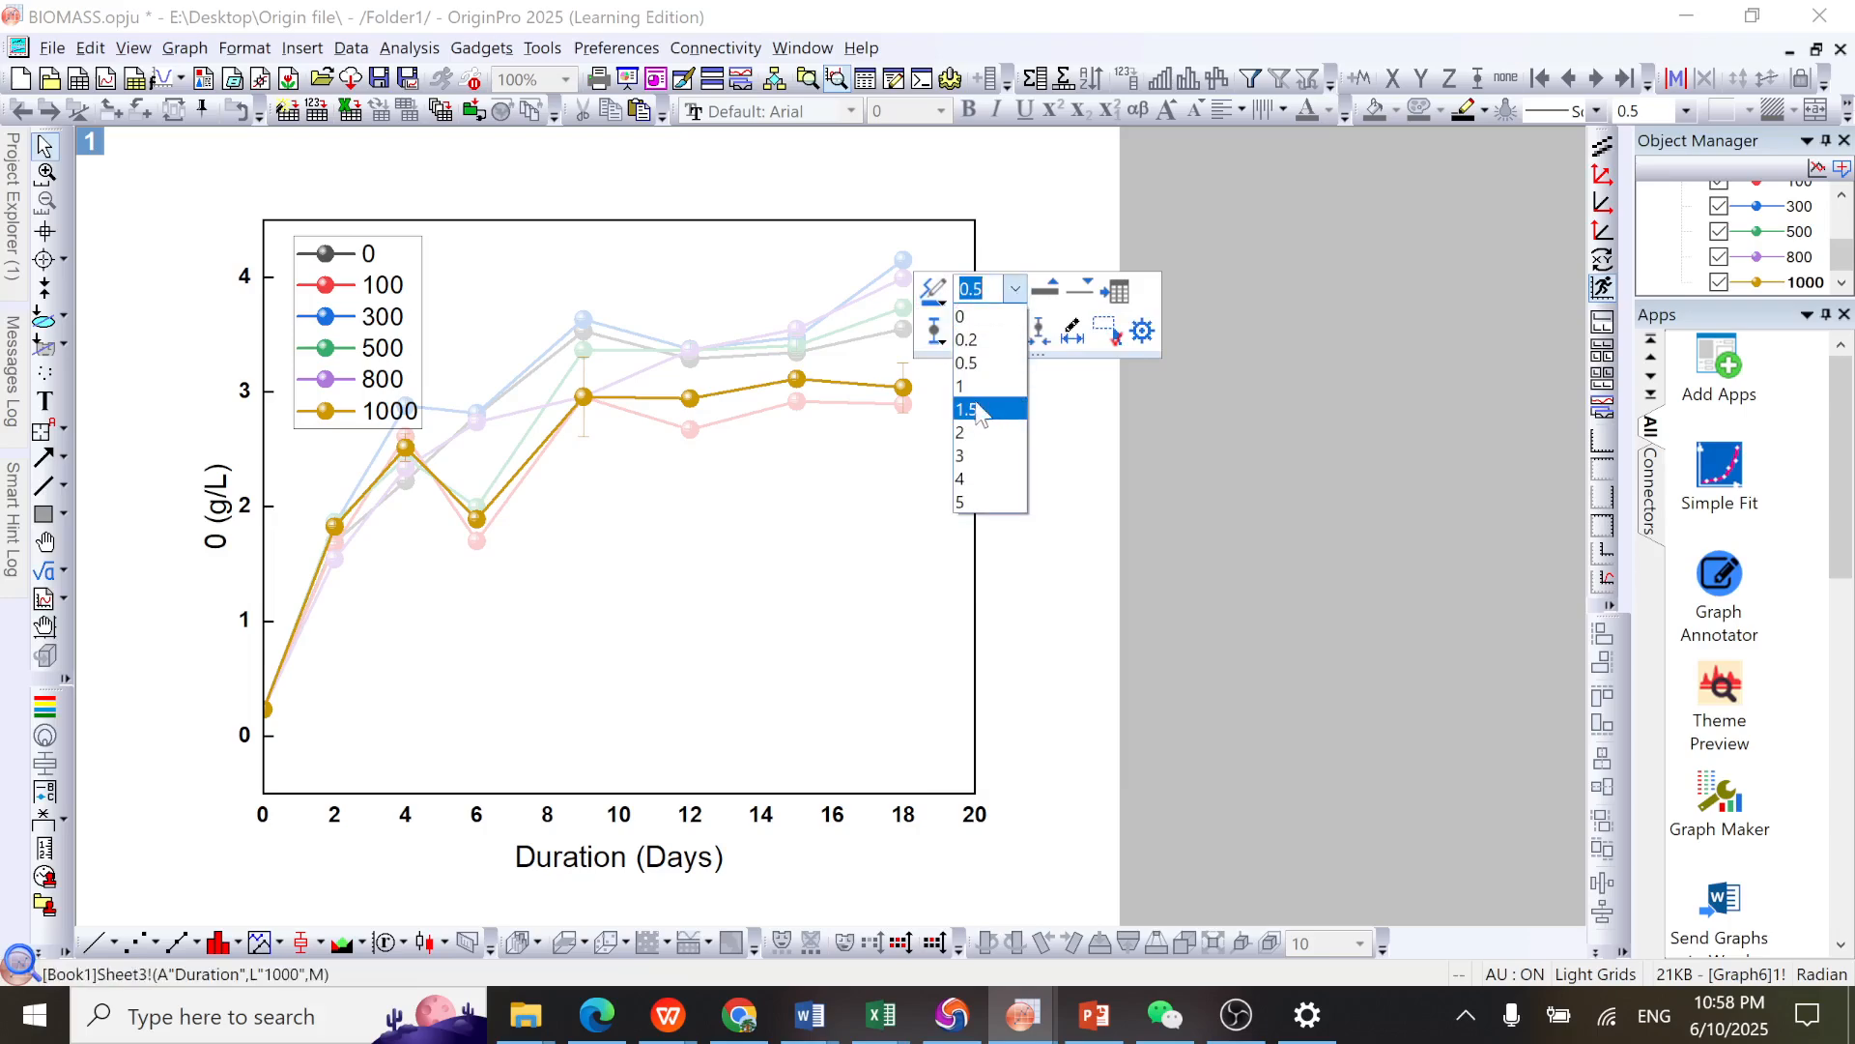
left_click(1208, 431)
left_click(918, 476)
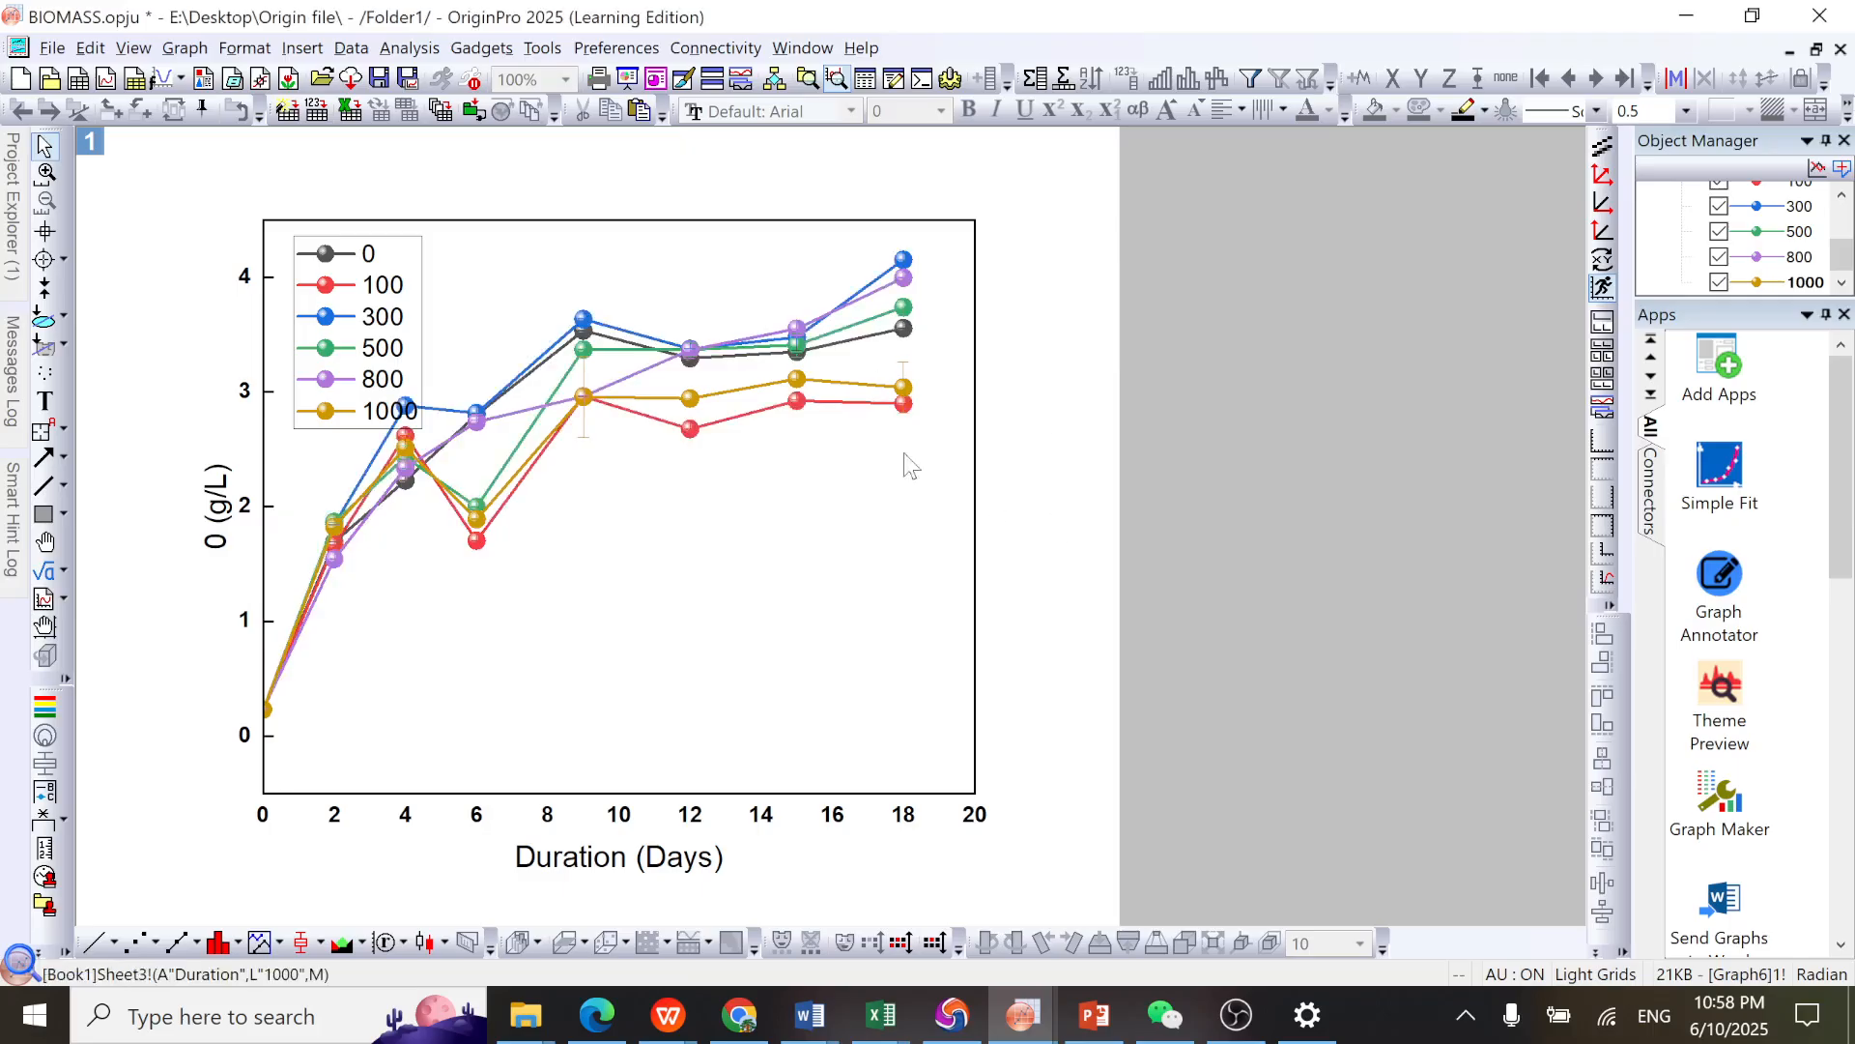
Step: Set the line thickness of the 1000 curve's error bars to 1.5
left_click(905, 380)
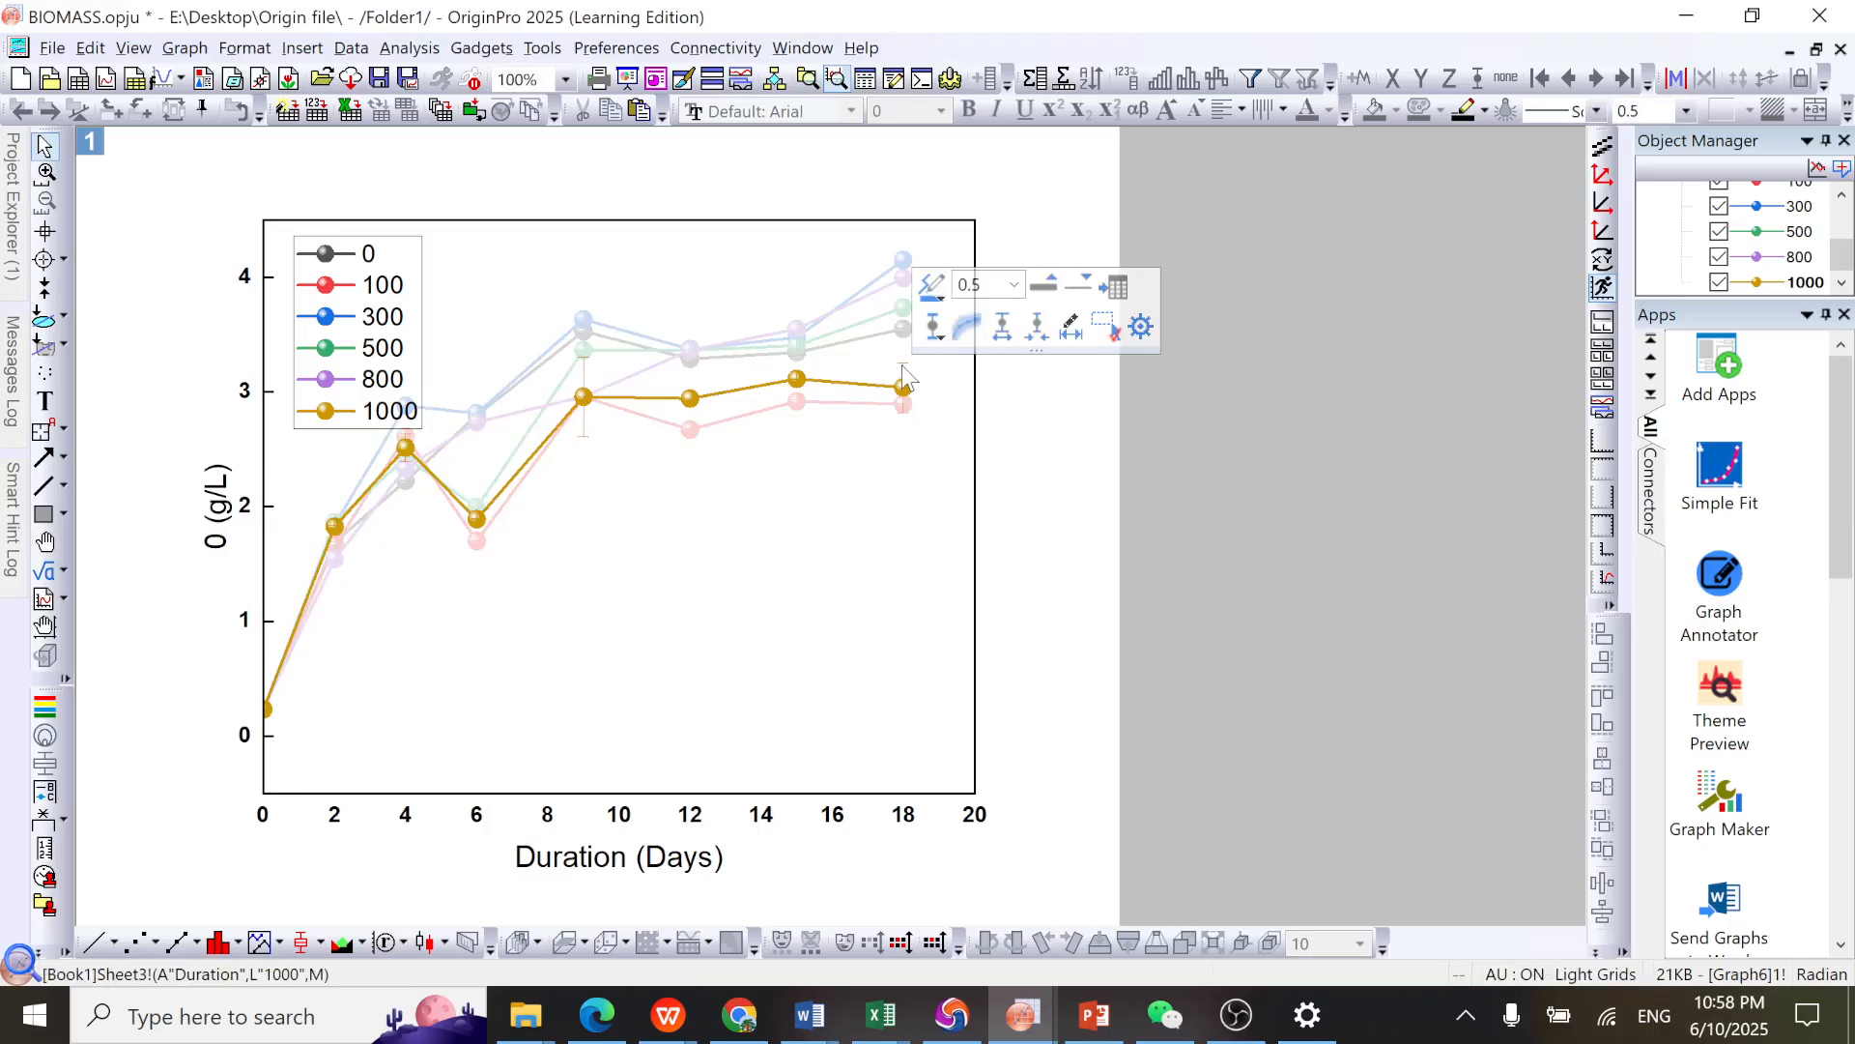
left_click(1020, 286)
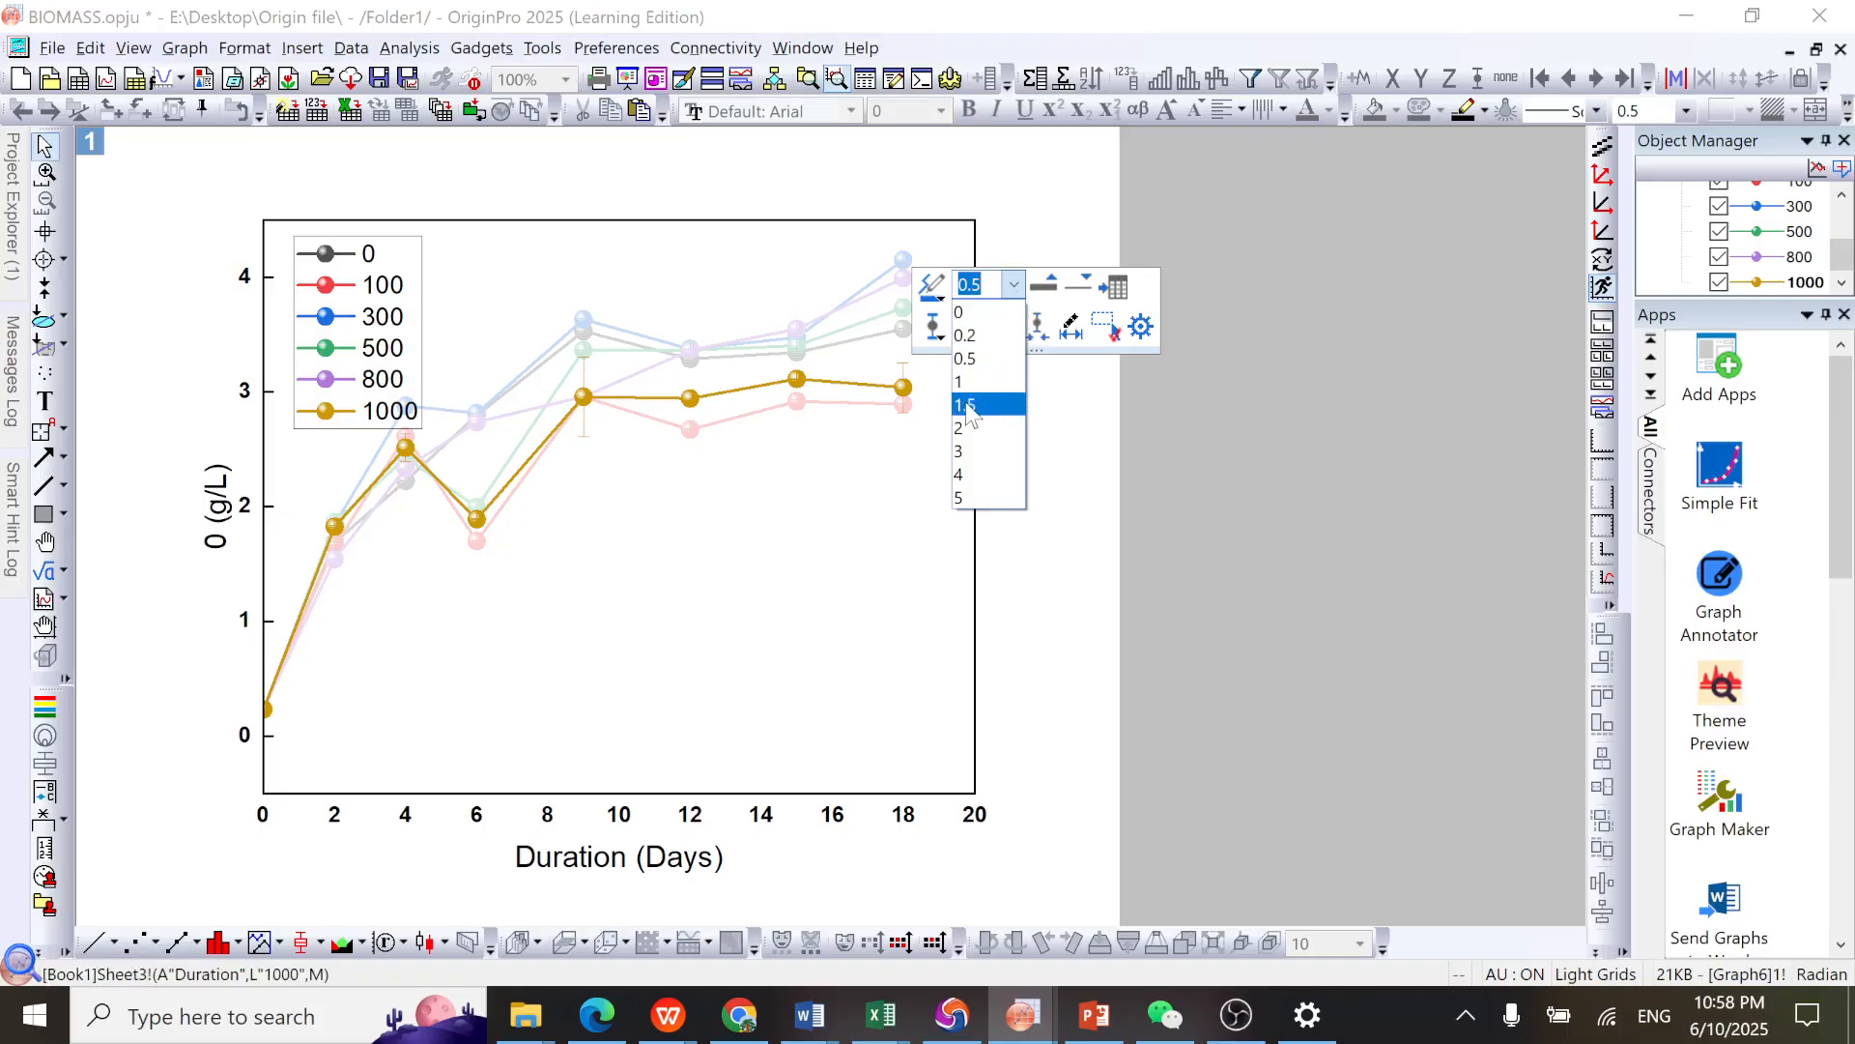
left_click(970, 406)
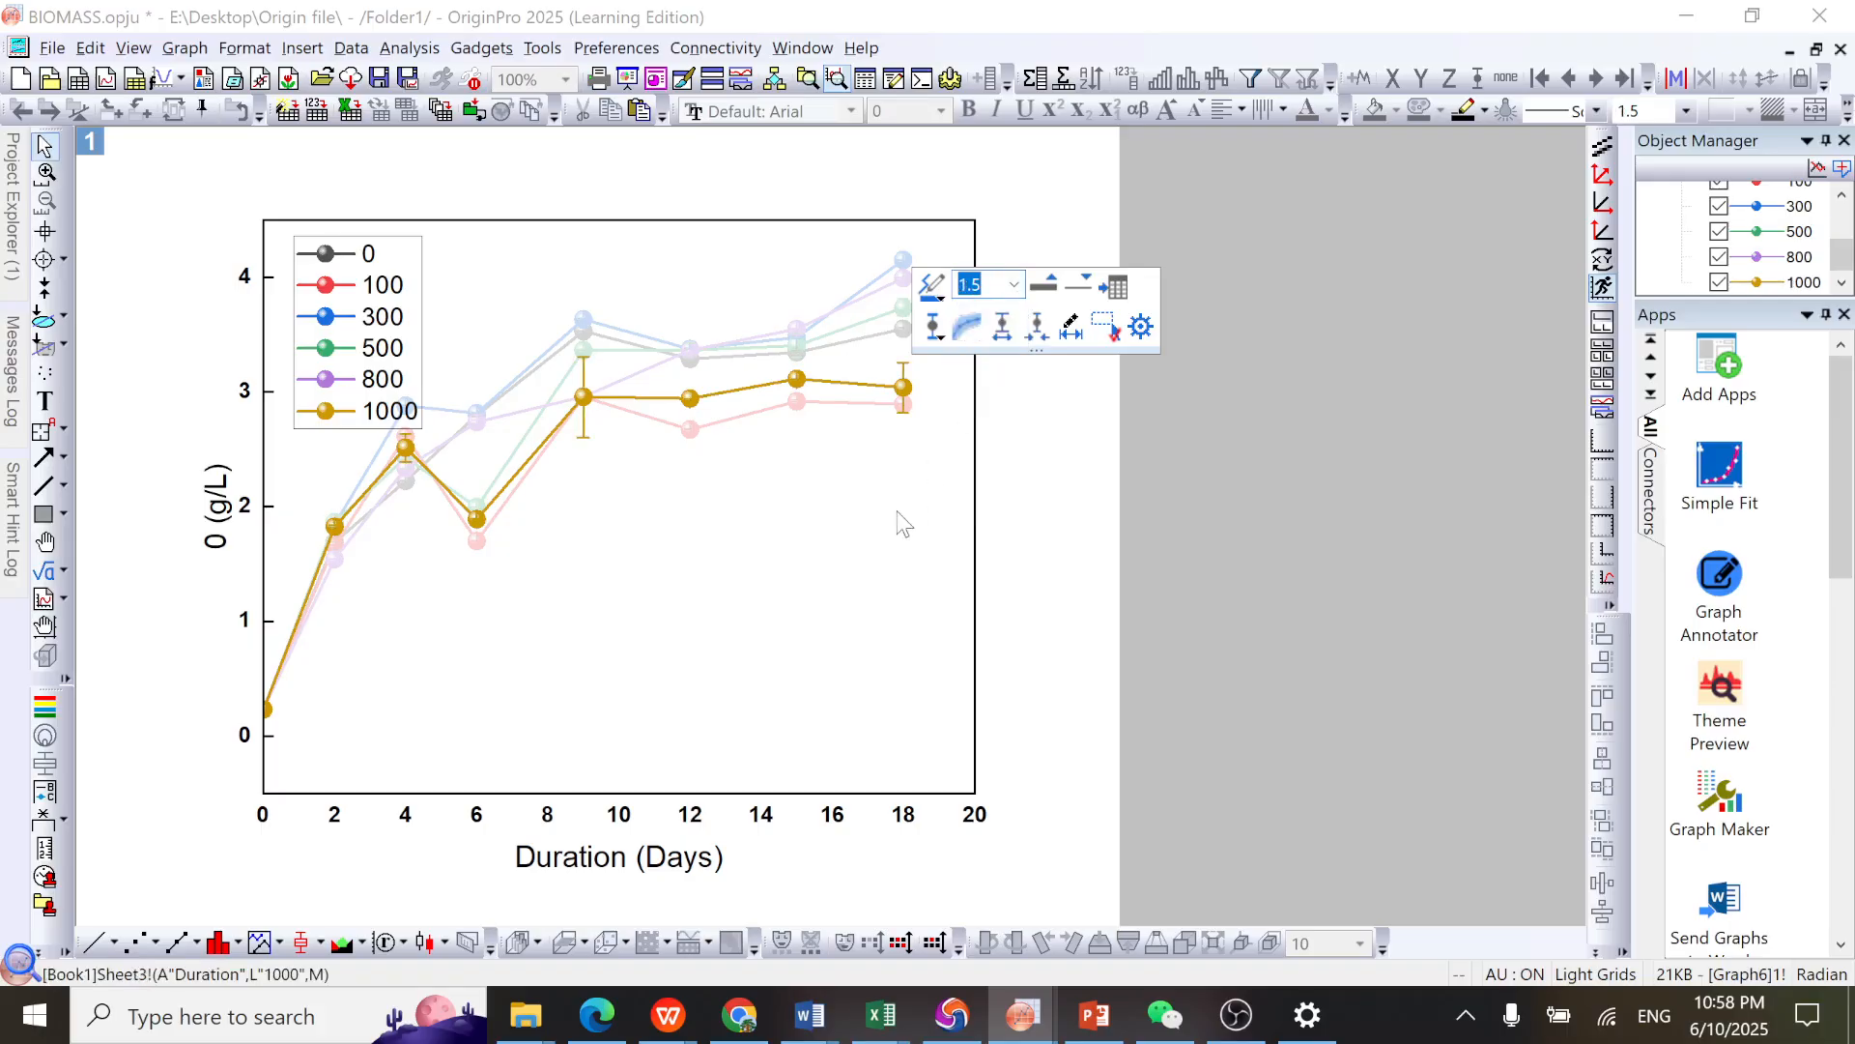
left_click(947, 512)
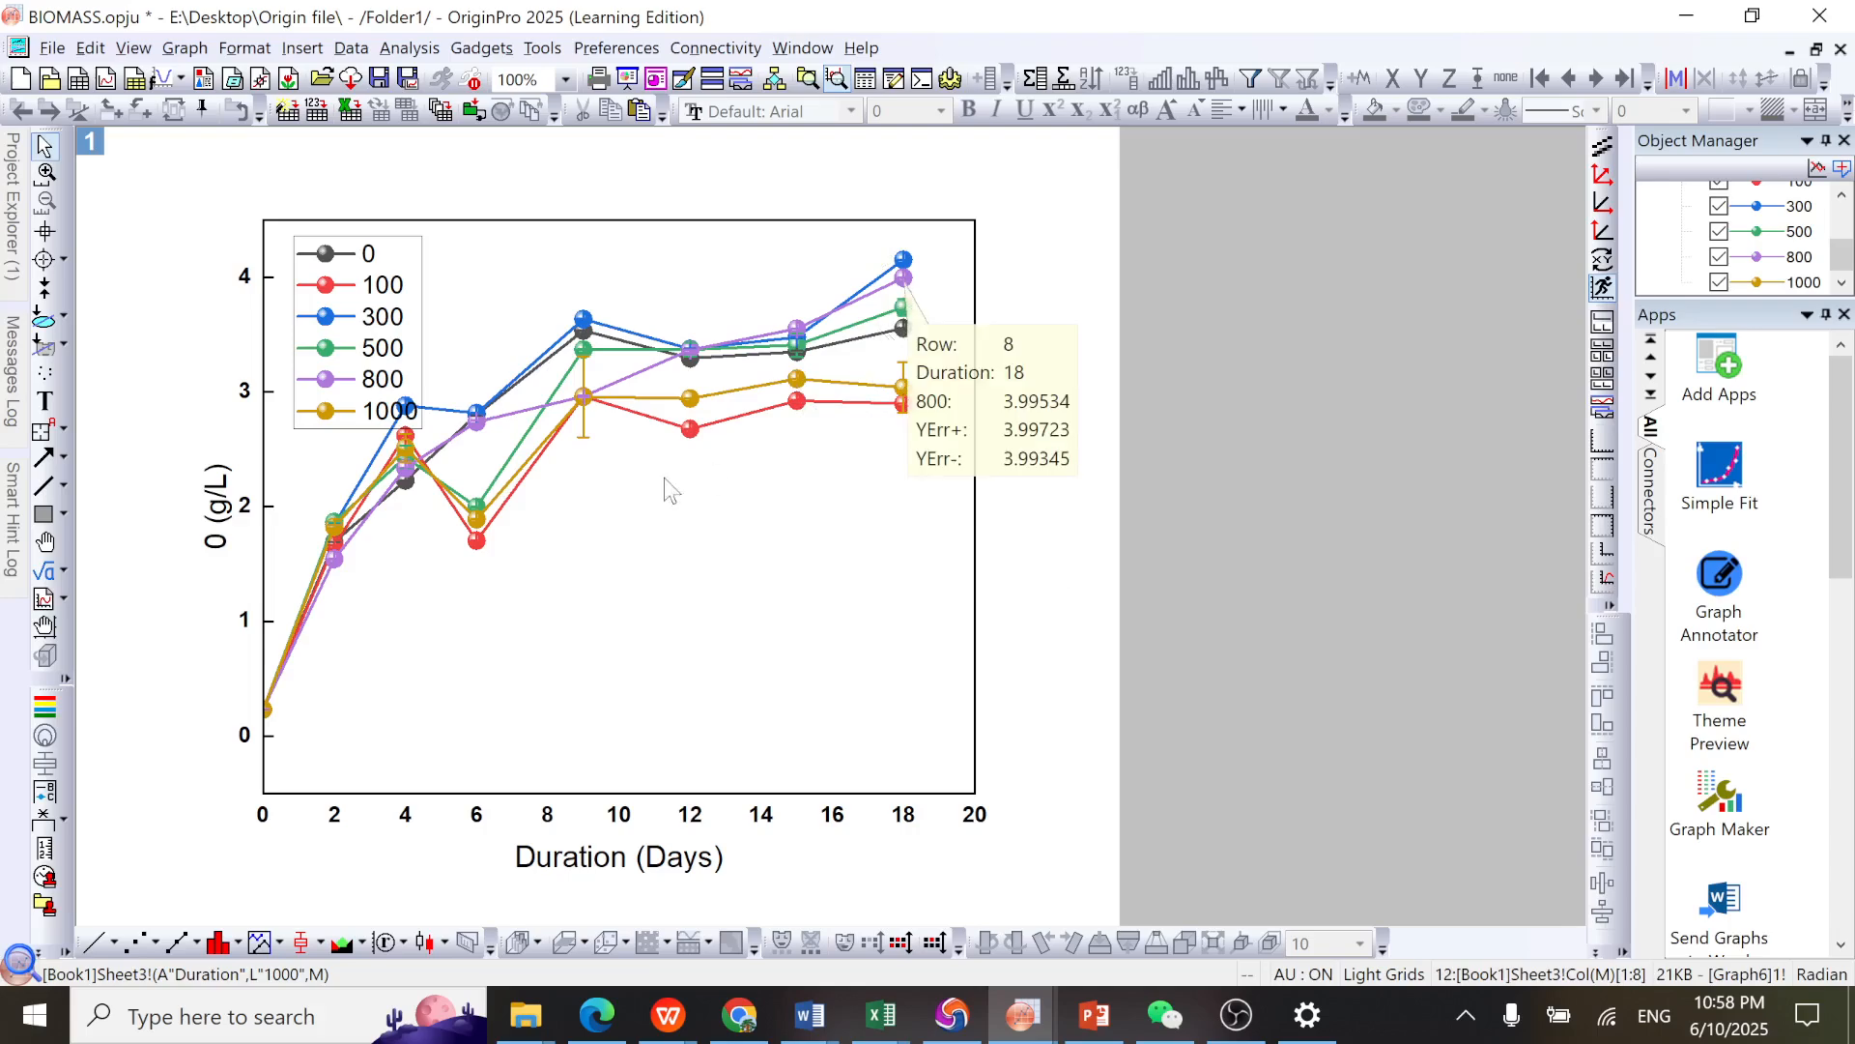
Step: Reduce the sphere symbols of the grouped curves to 10 points and confirm the plot properties
left_click(593, 324)
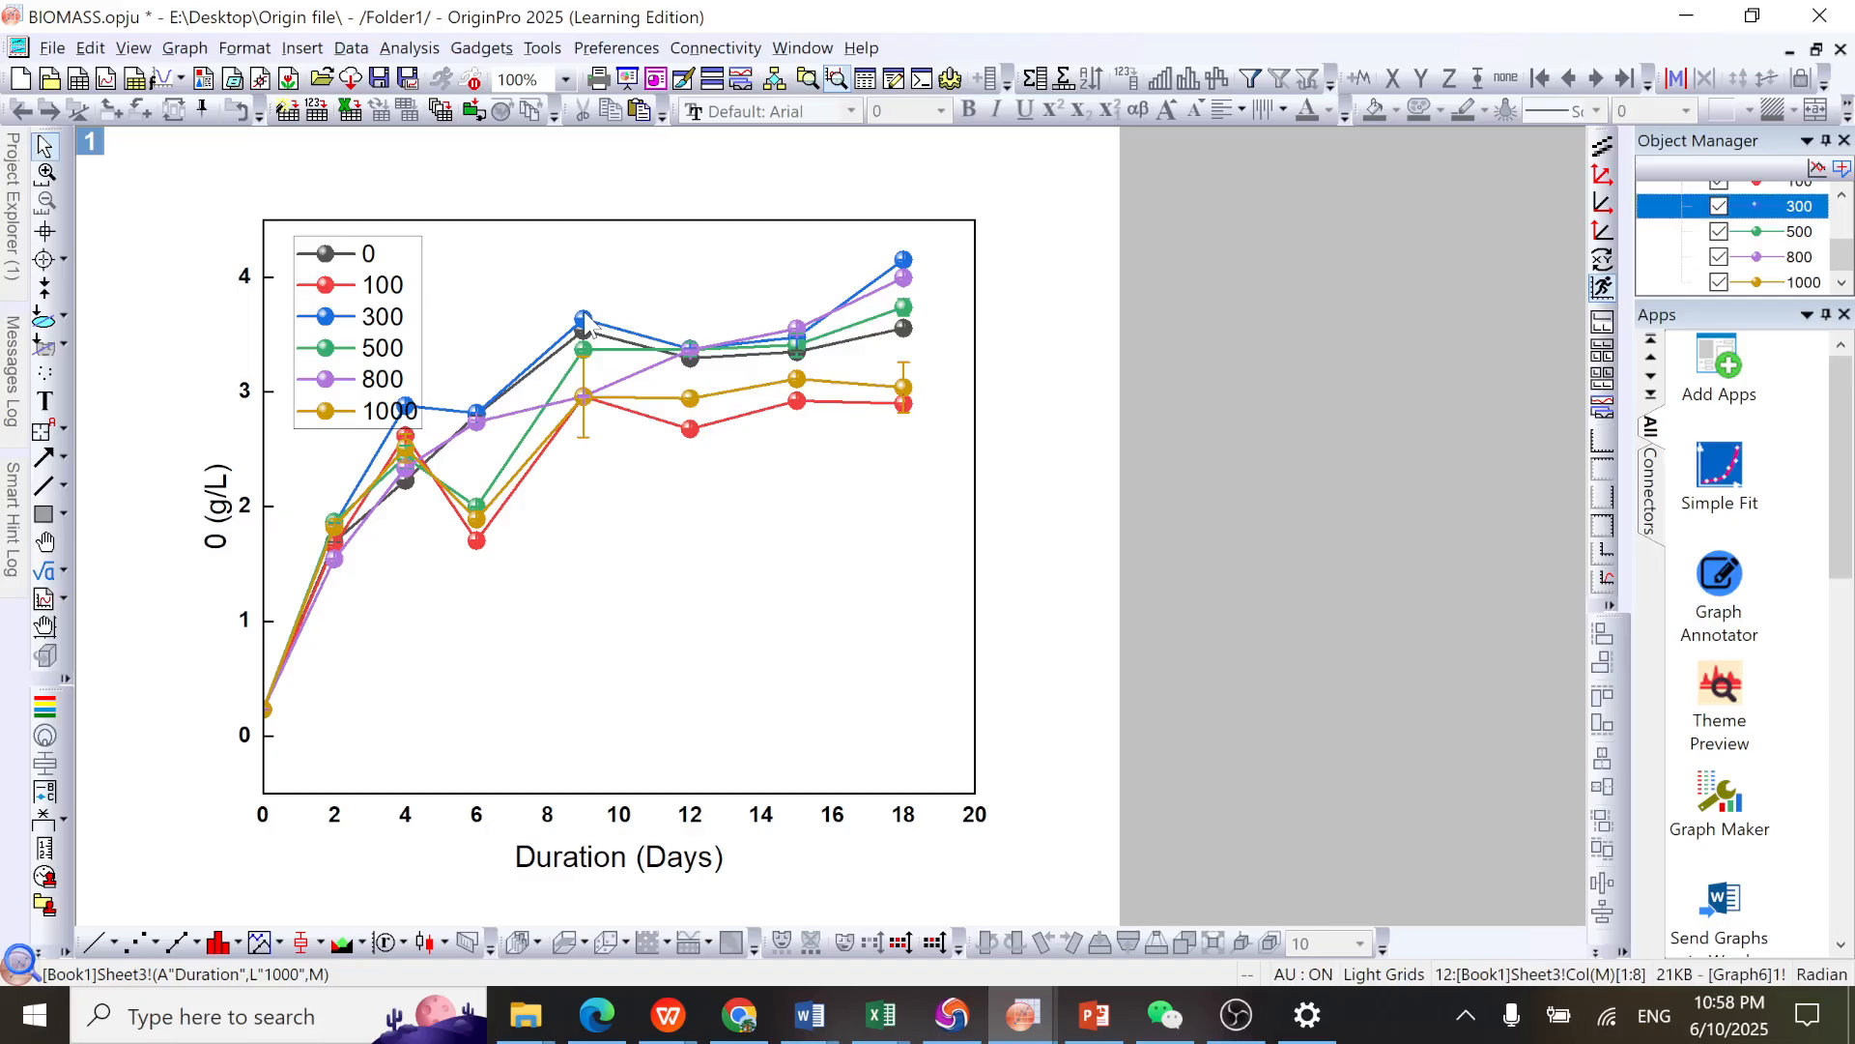
double_click(771, 299)
double_click(1392, 137)
double_click(1397, 134)
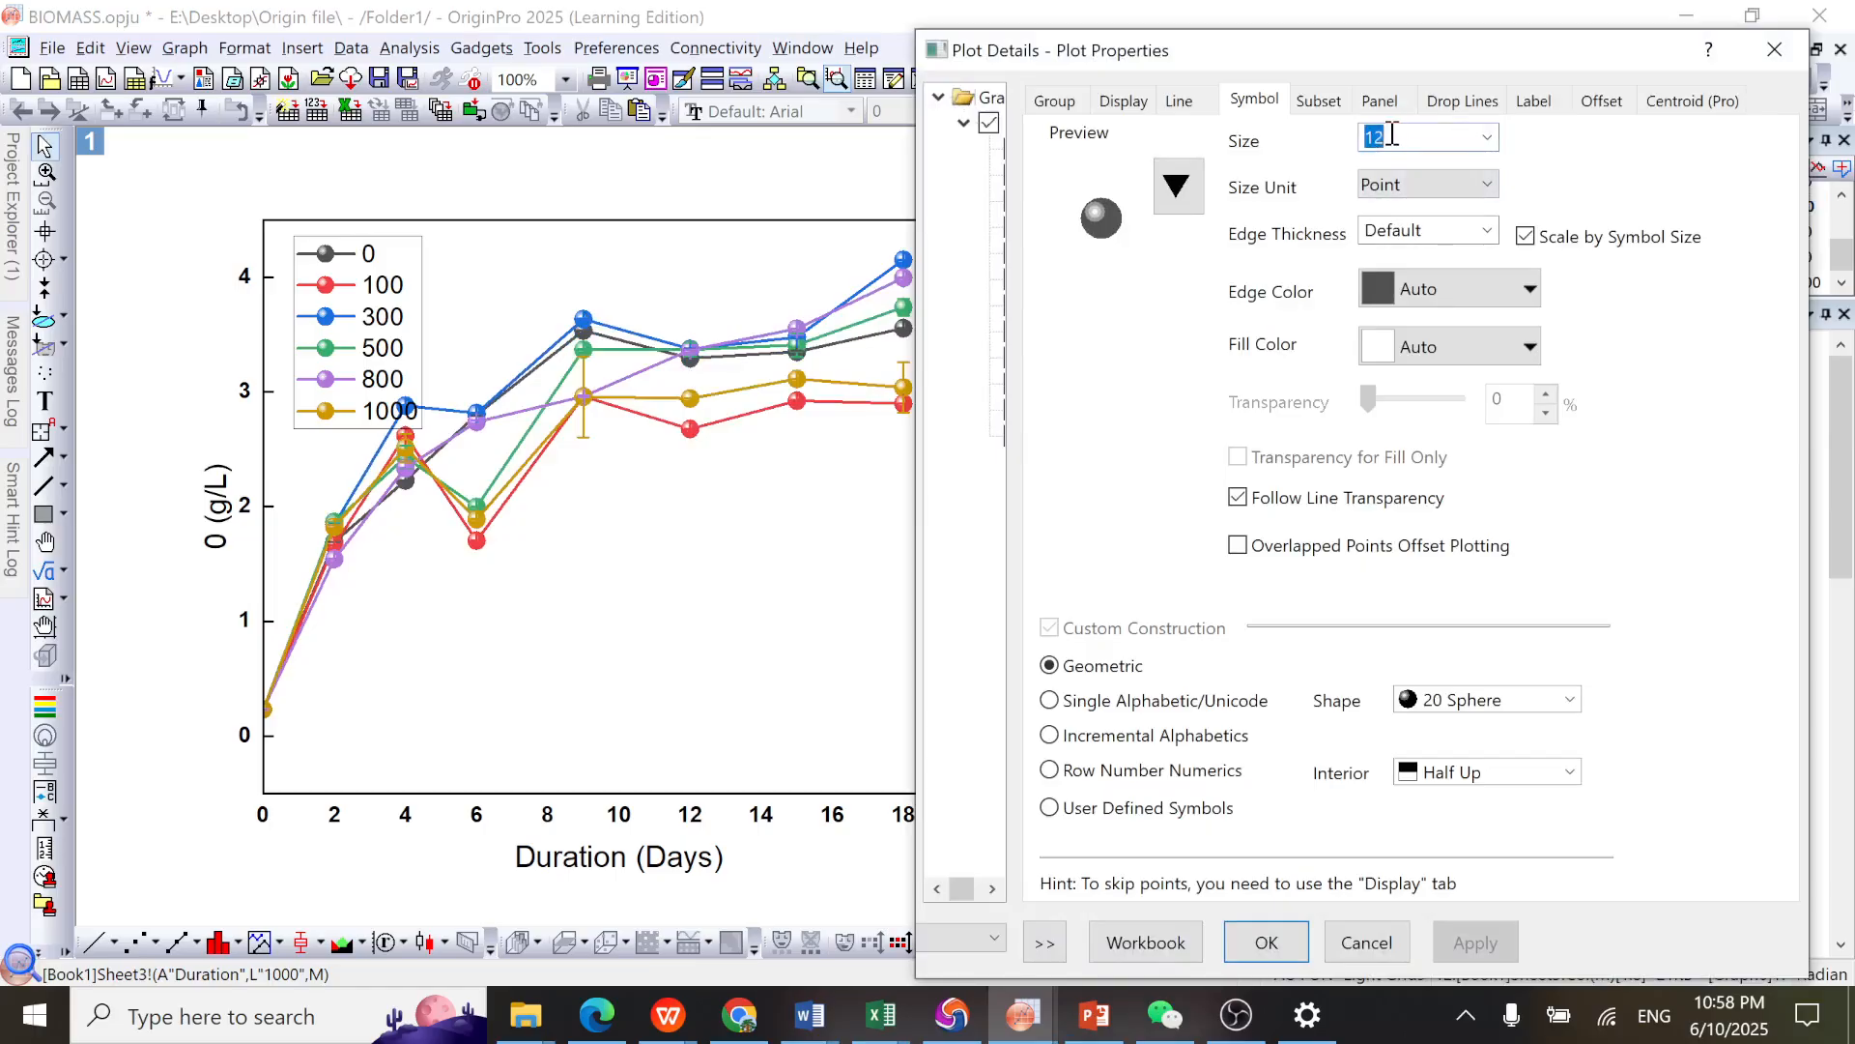
left_click(1382, 137)
left_click_drag(1392, 140, 1365, 145)
type("1")
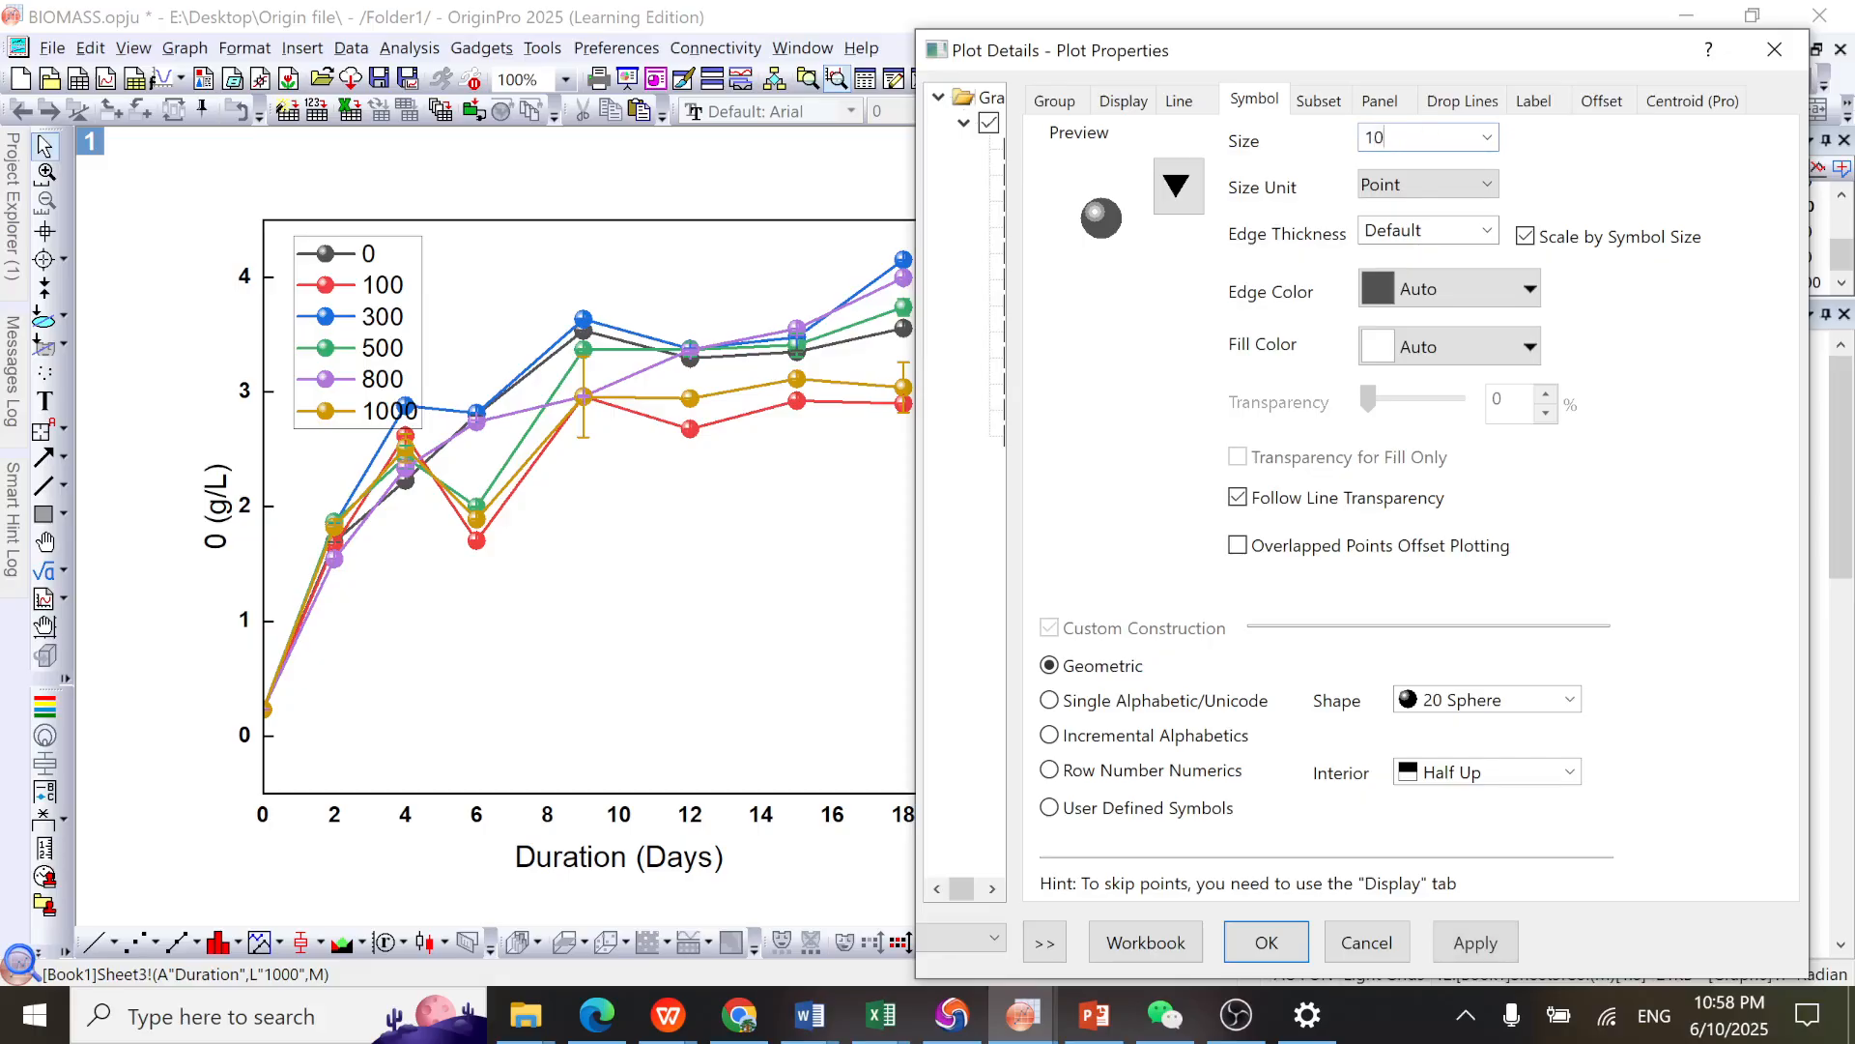
left_click(1513, 944)
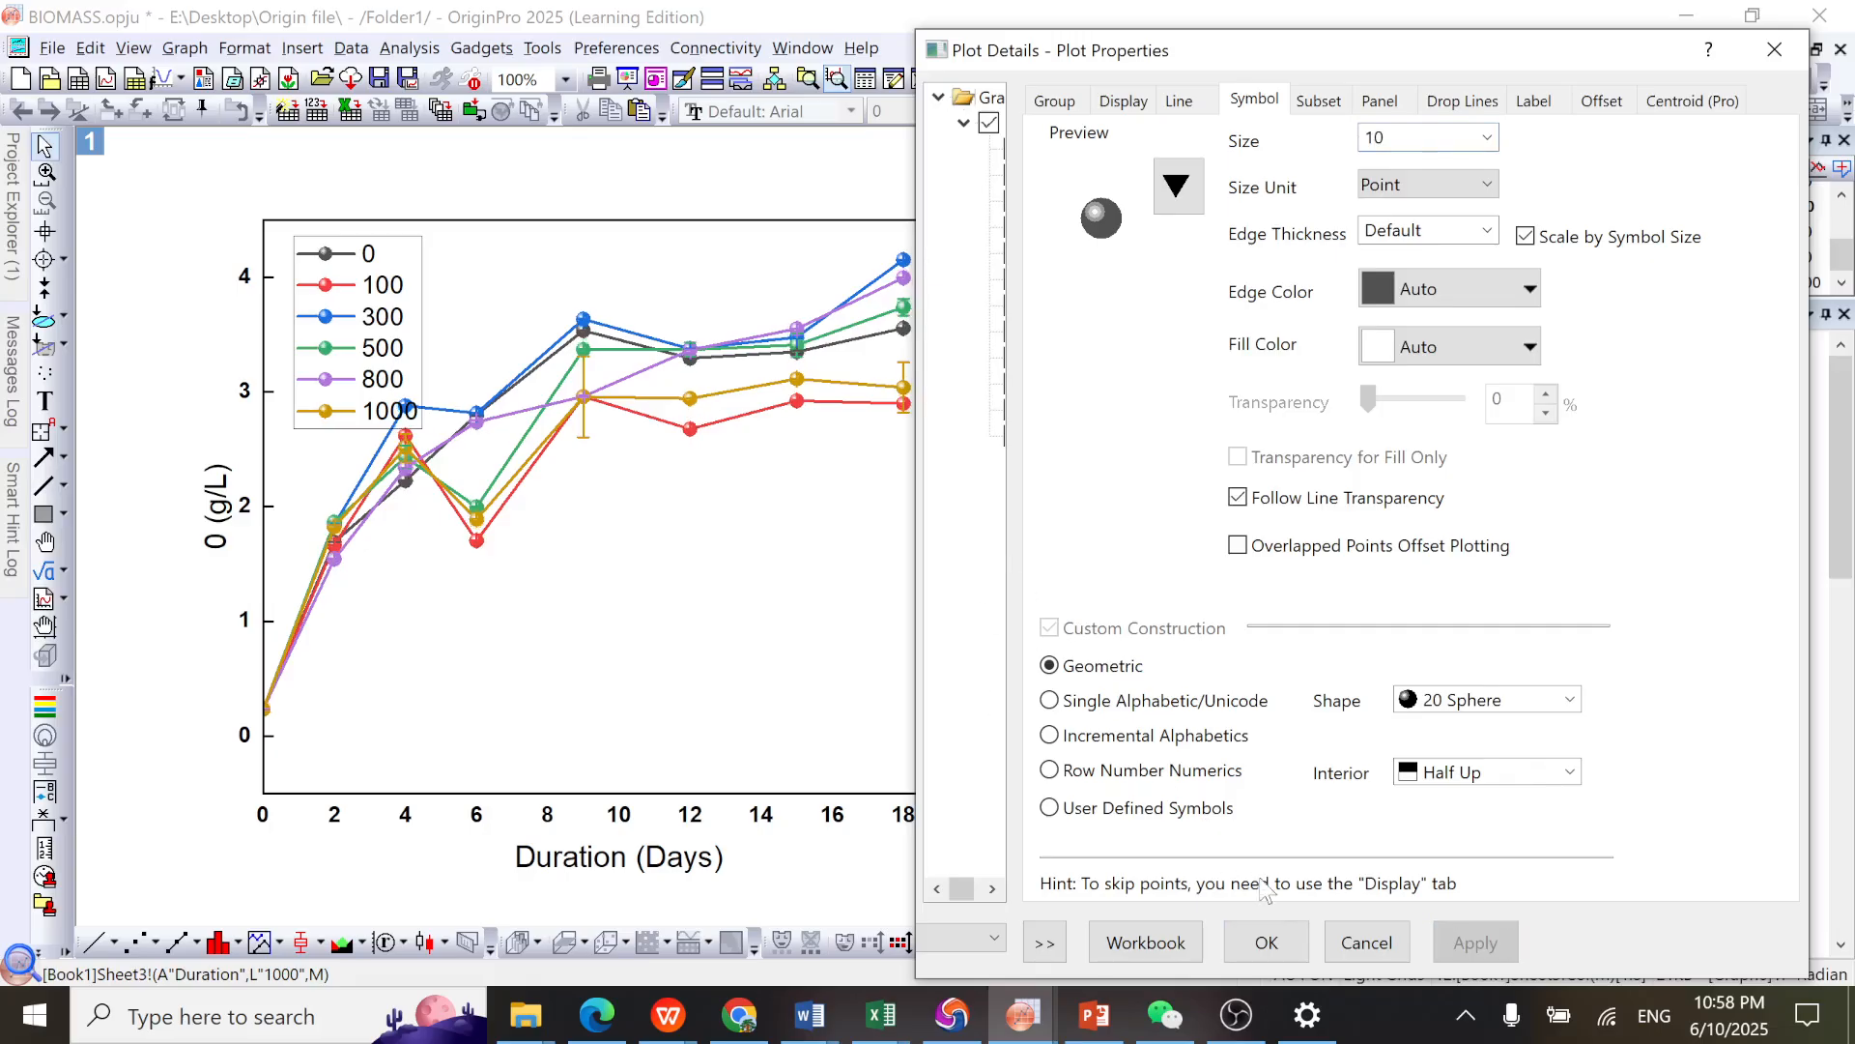
left_click(1264, 939)
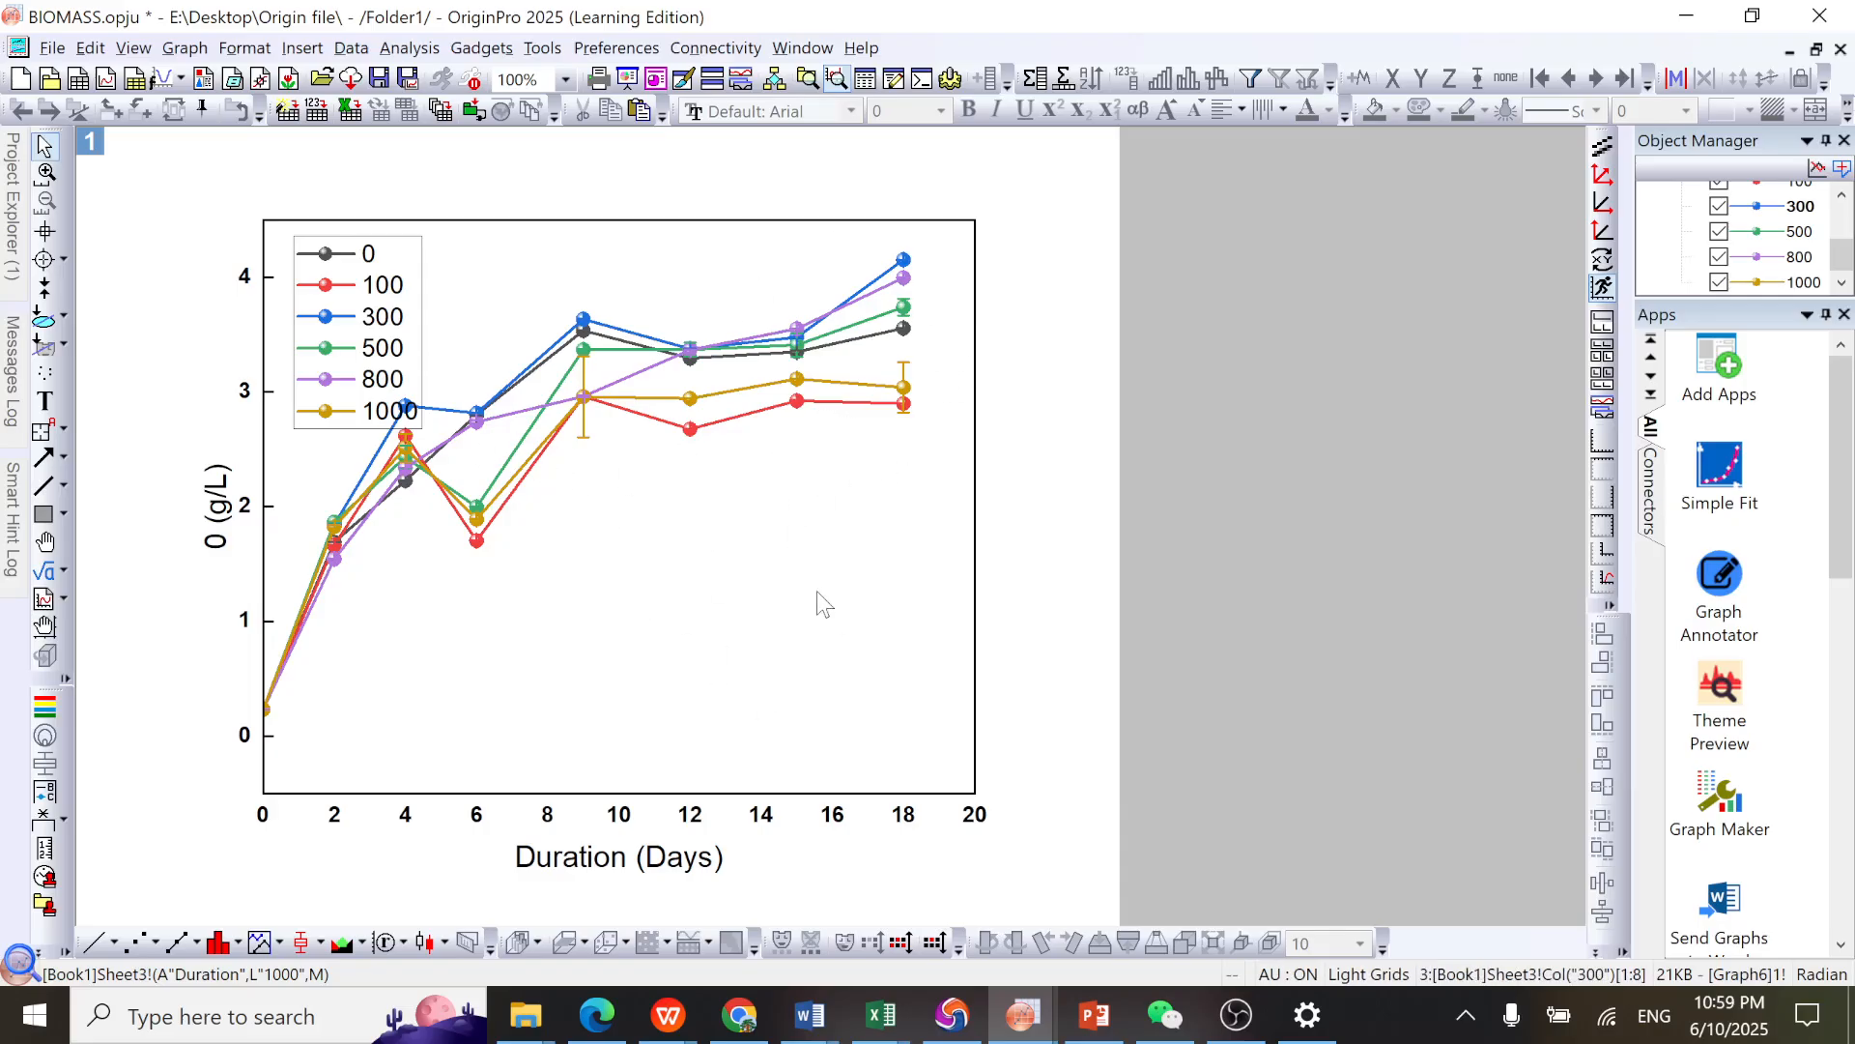
Step: Set the font size of the graph legend to 14
left_click(392, 360)
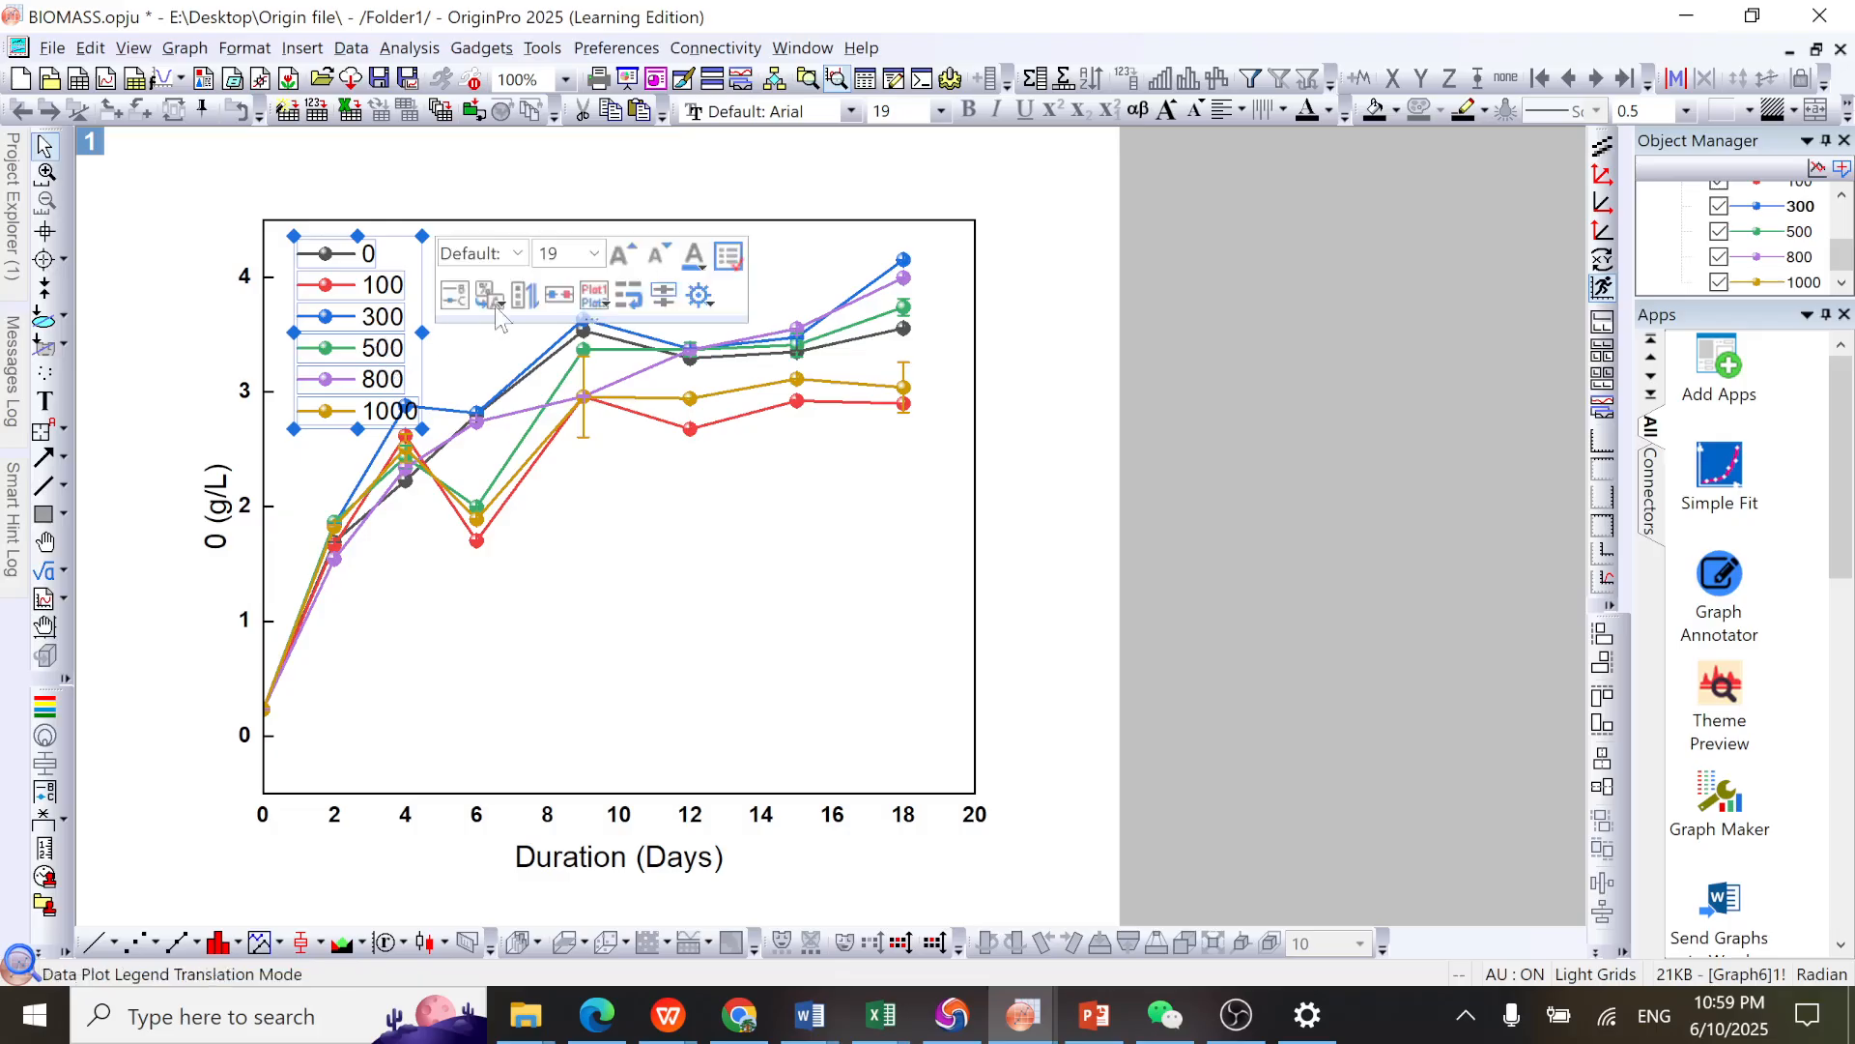
left_click(549, 254)
left_click(595, 254)
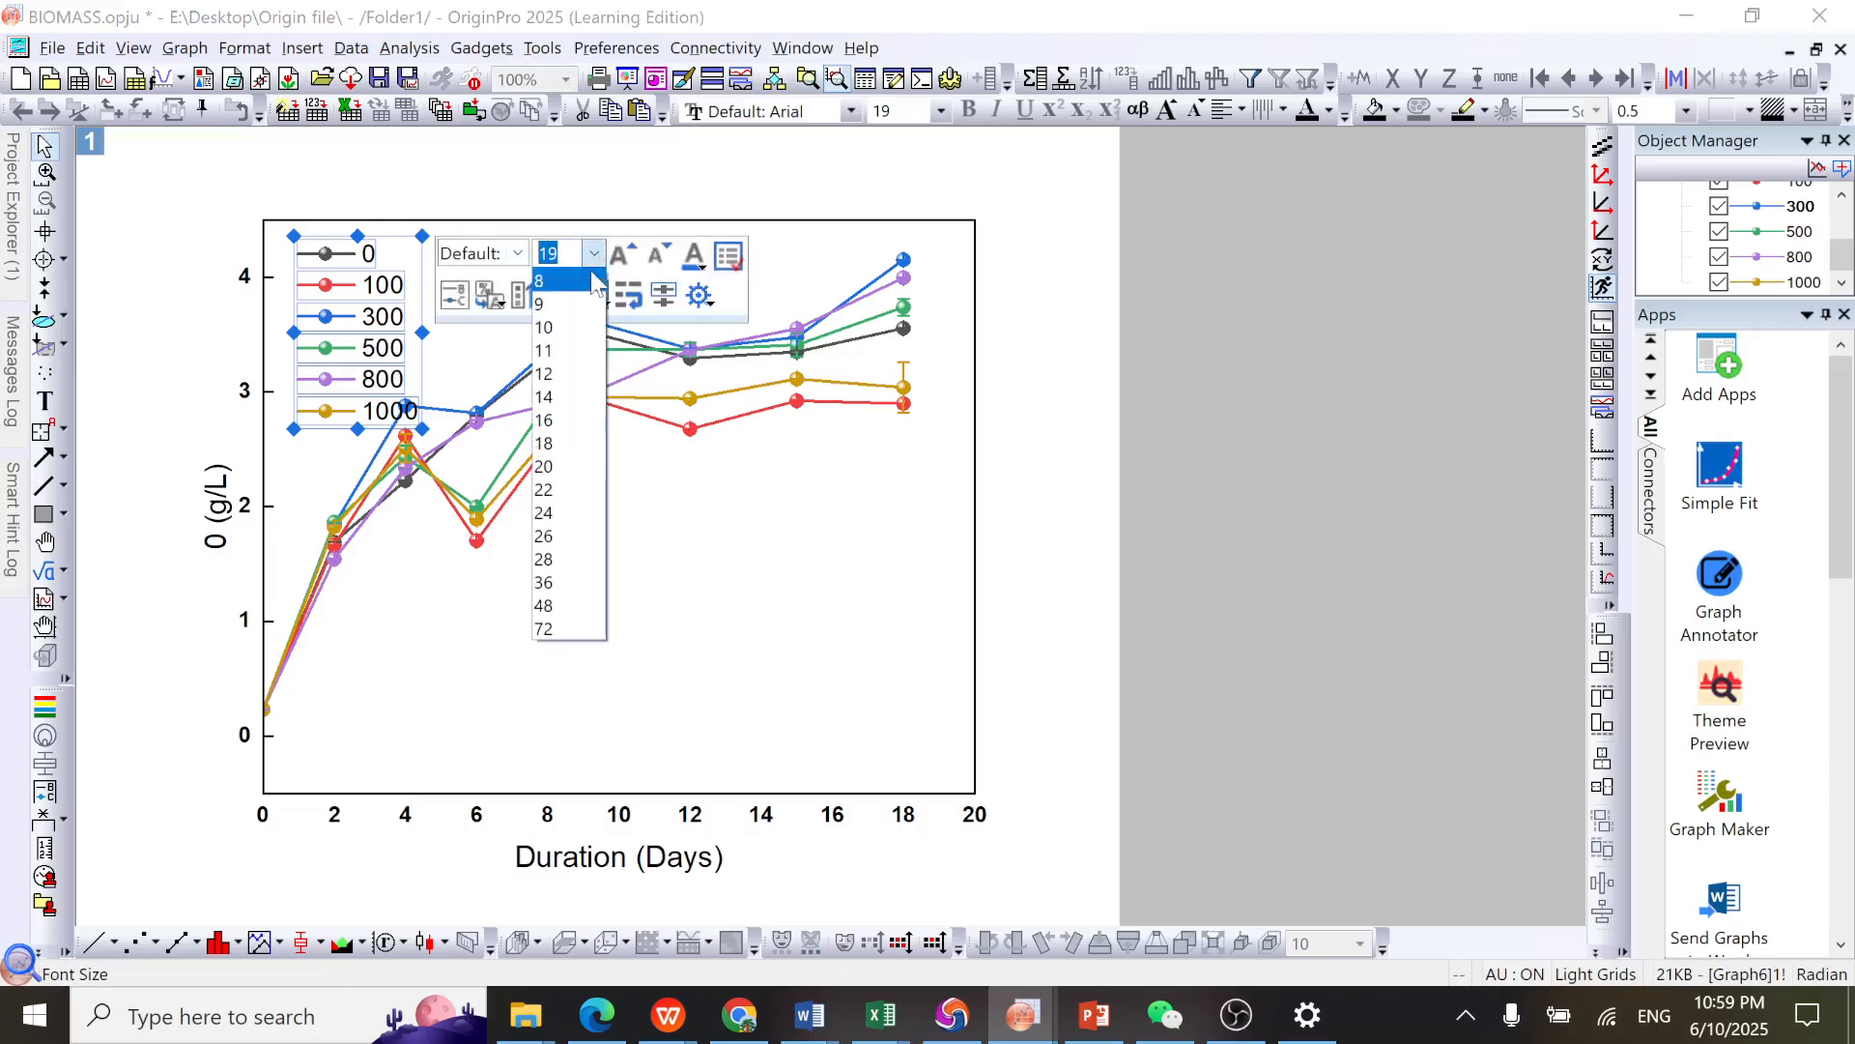
left_click(546, 396)
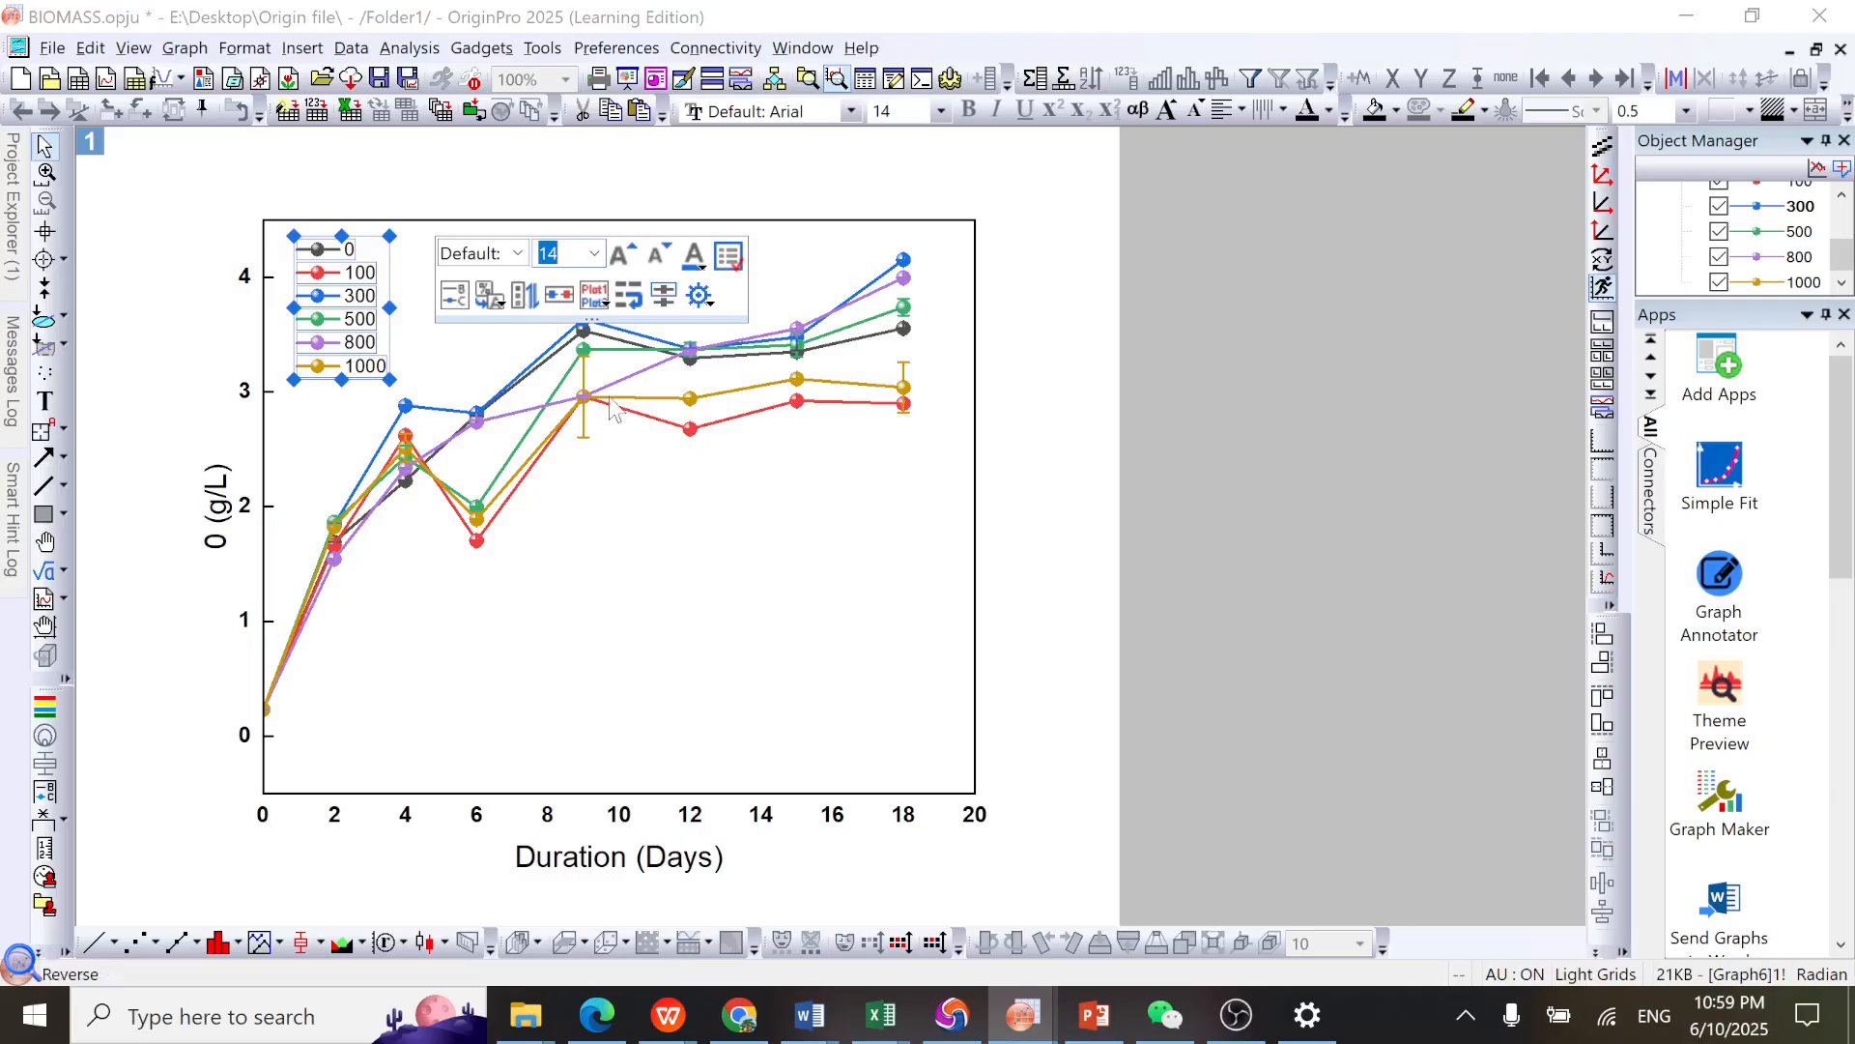
left_click(669, 519)
Step: Make all legend entries bold and move the legend slightly down and towards the Y axis
double_click(370, 342)
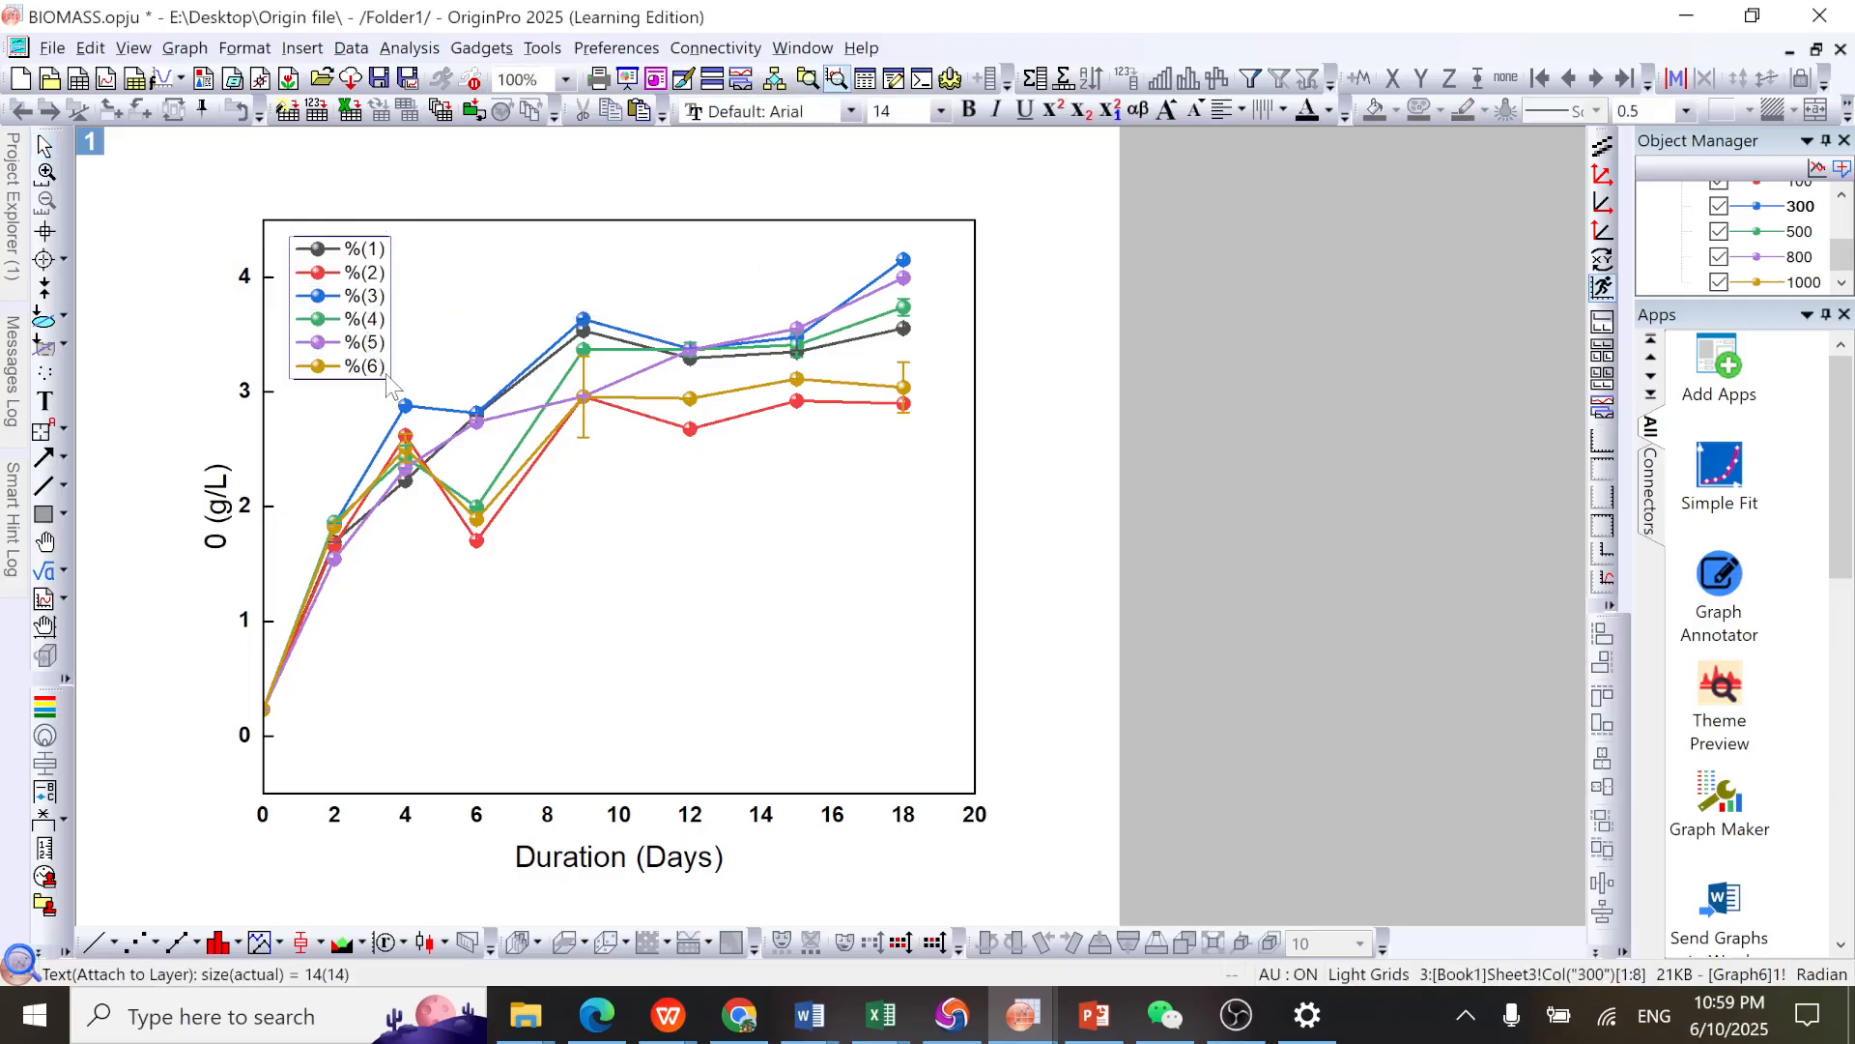
left_click_drag(390, 386, 299, 249)
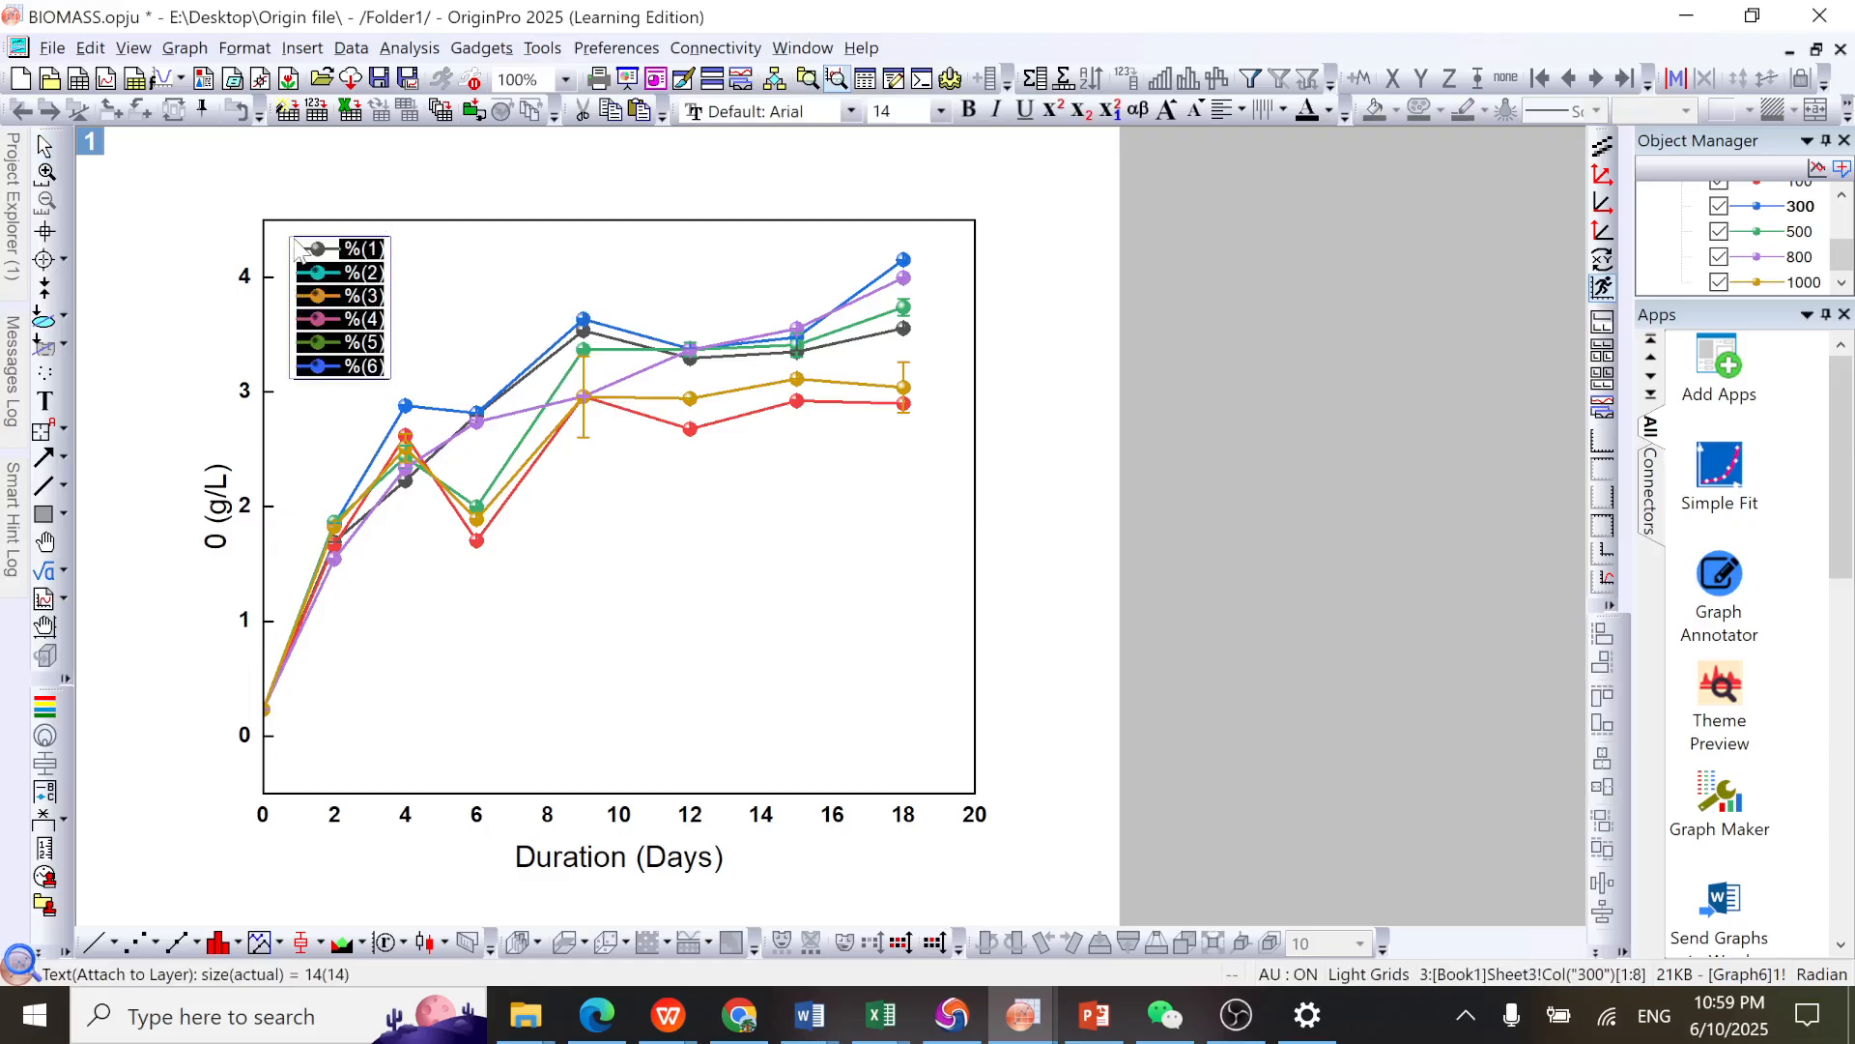
left_click(969, 110)
left_click(1060, 339)
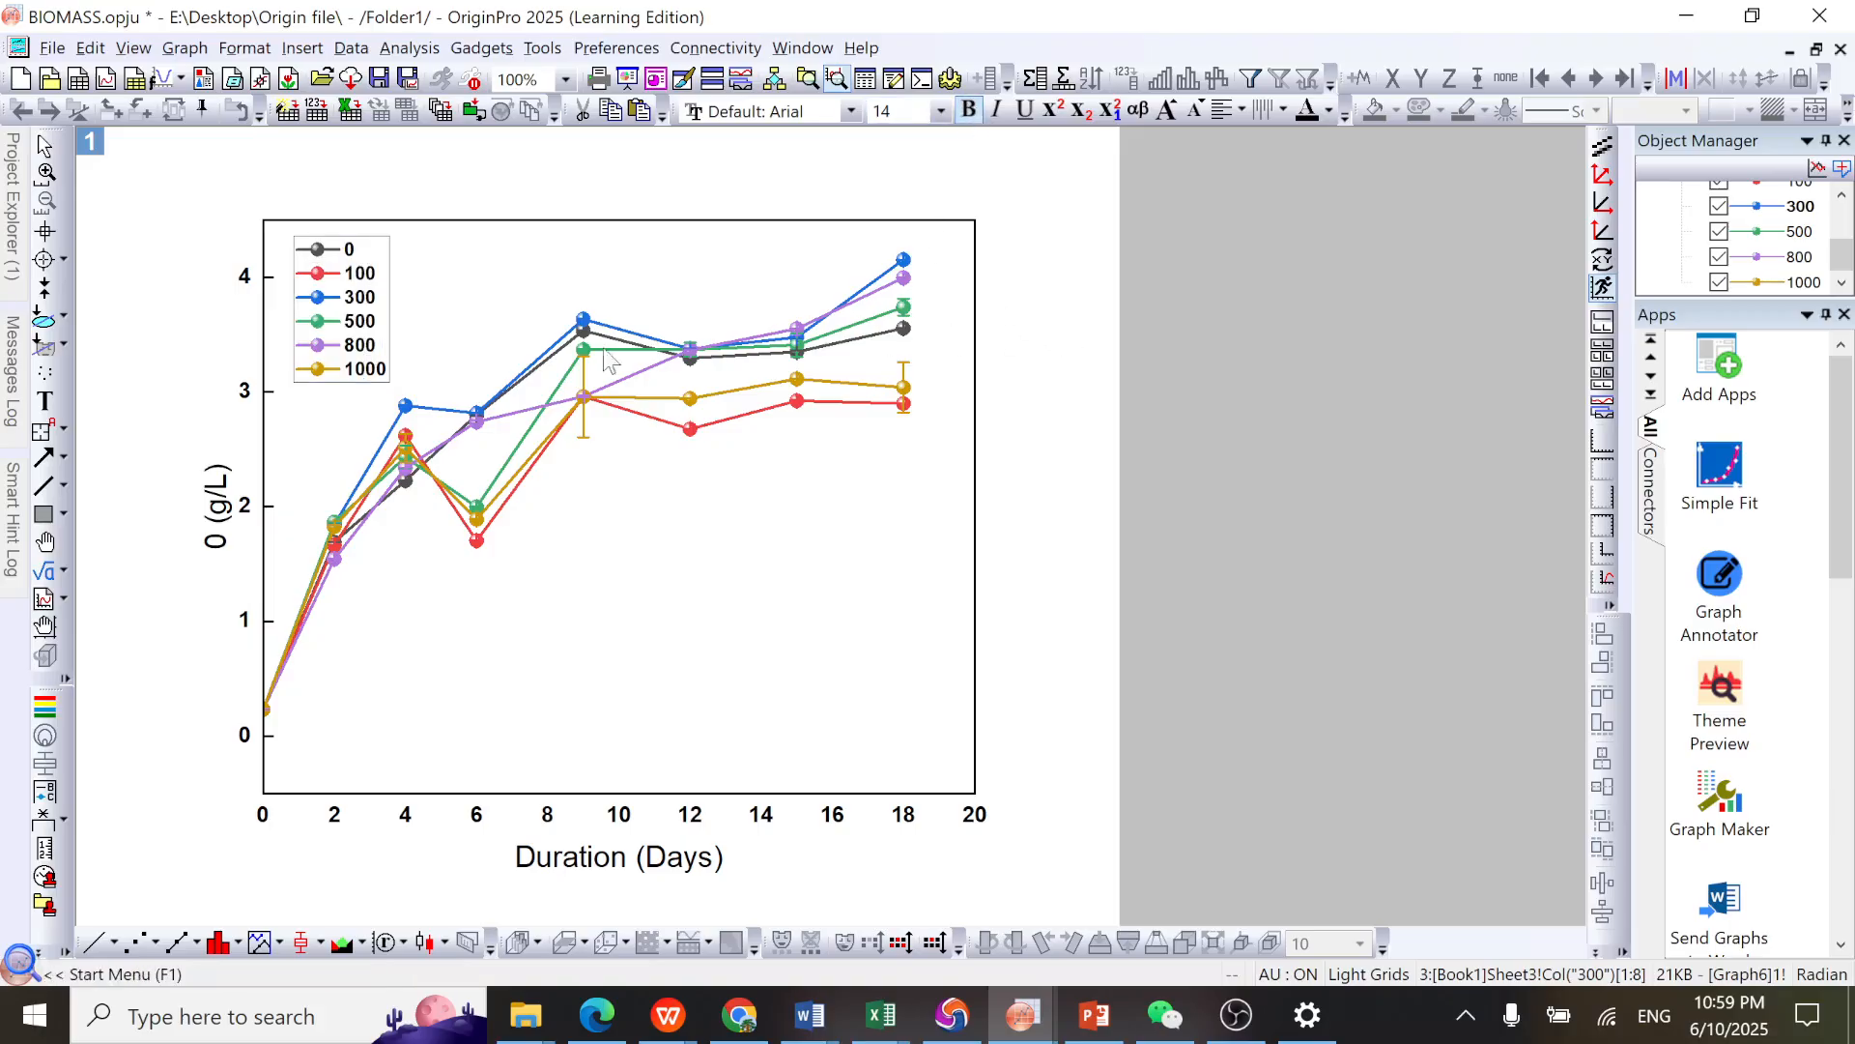
left_click_drag(349, 302, 340, 347)
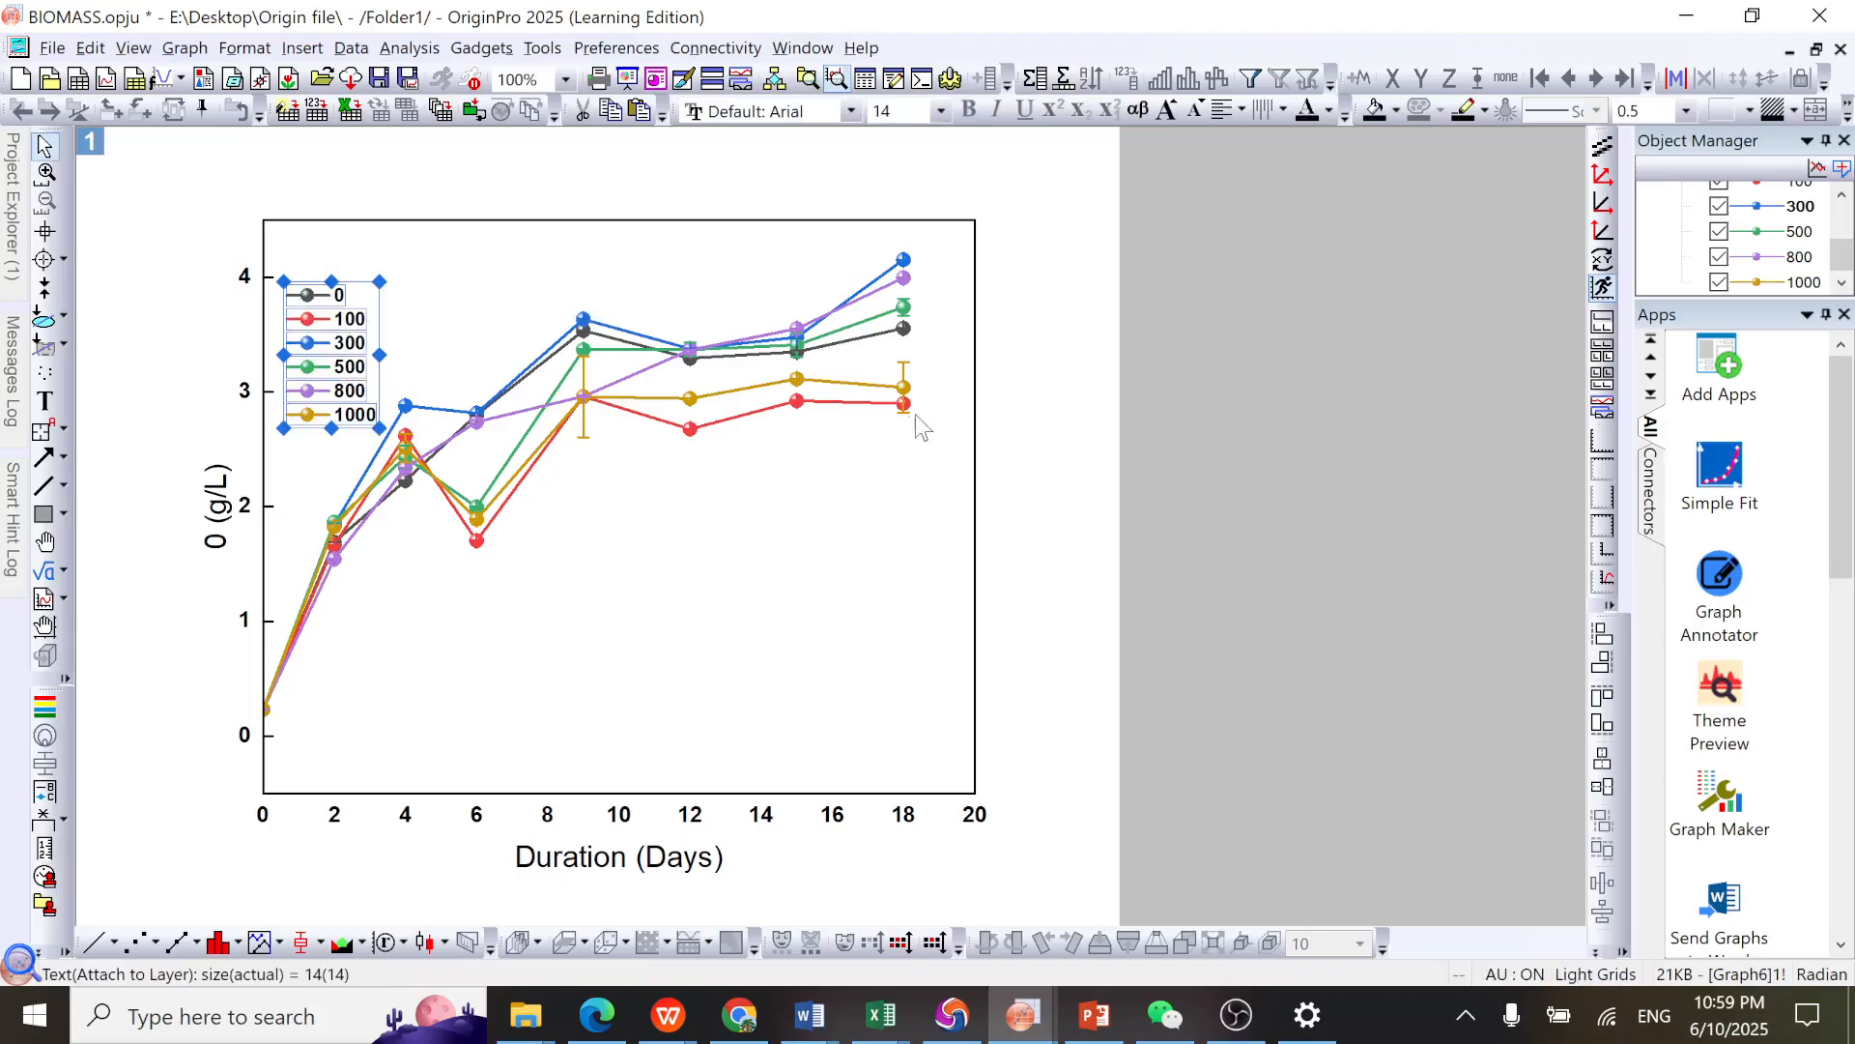
left_click(1056, 414)
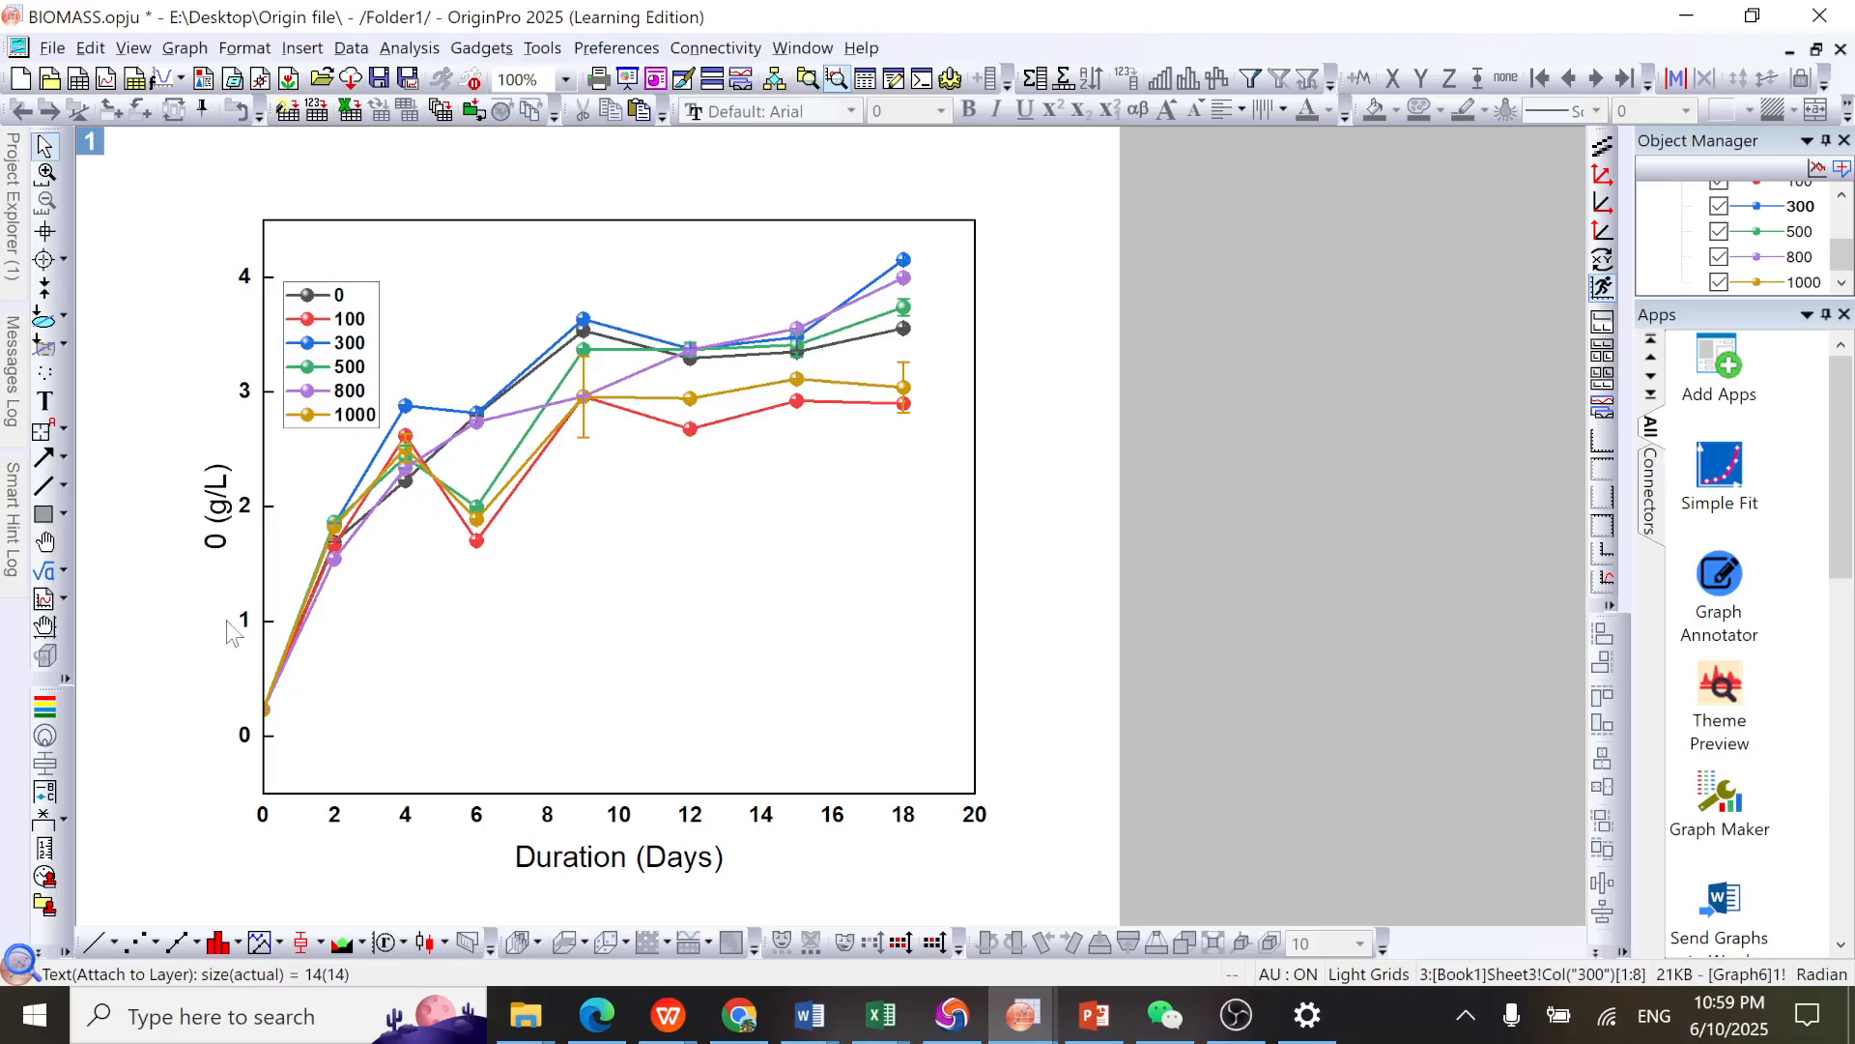
Step: Change the Y axis title to "Biomass growth (g/L)"
double_click(218, 517)
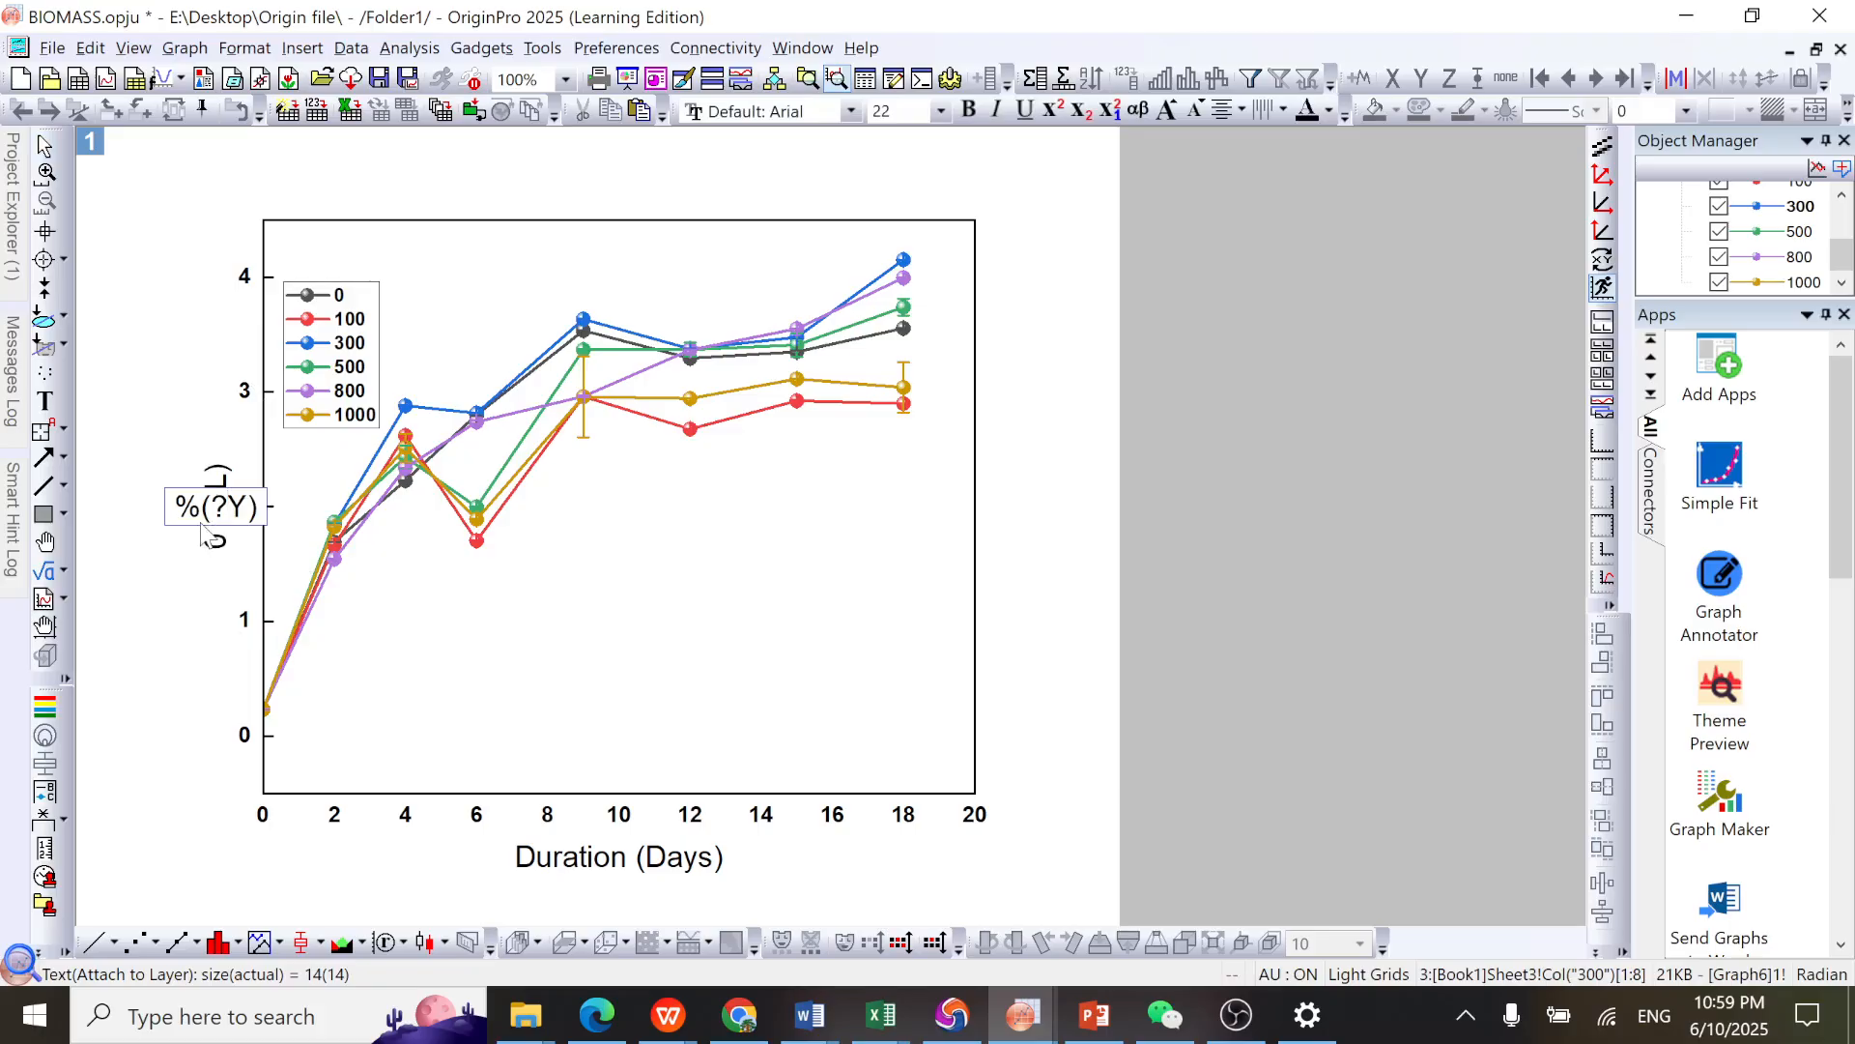
left_click_drag(202, 510, 165, 530)
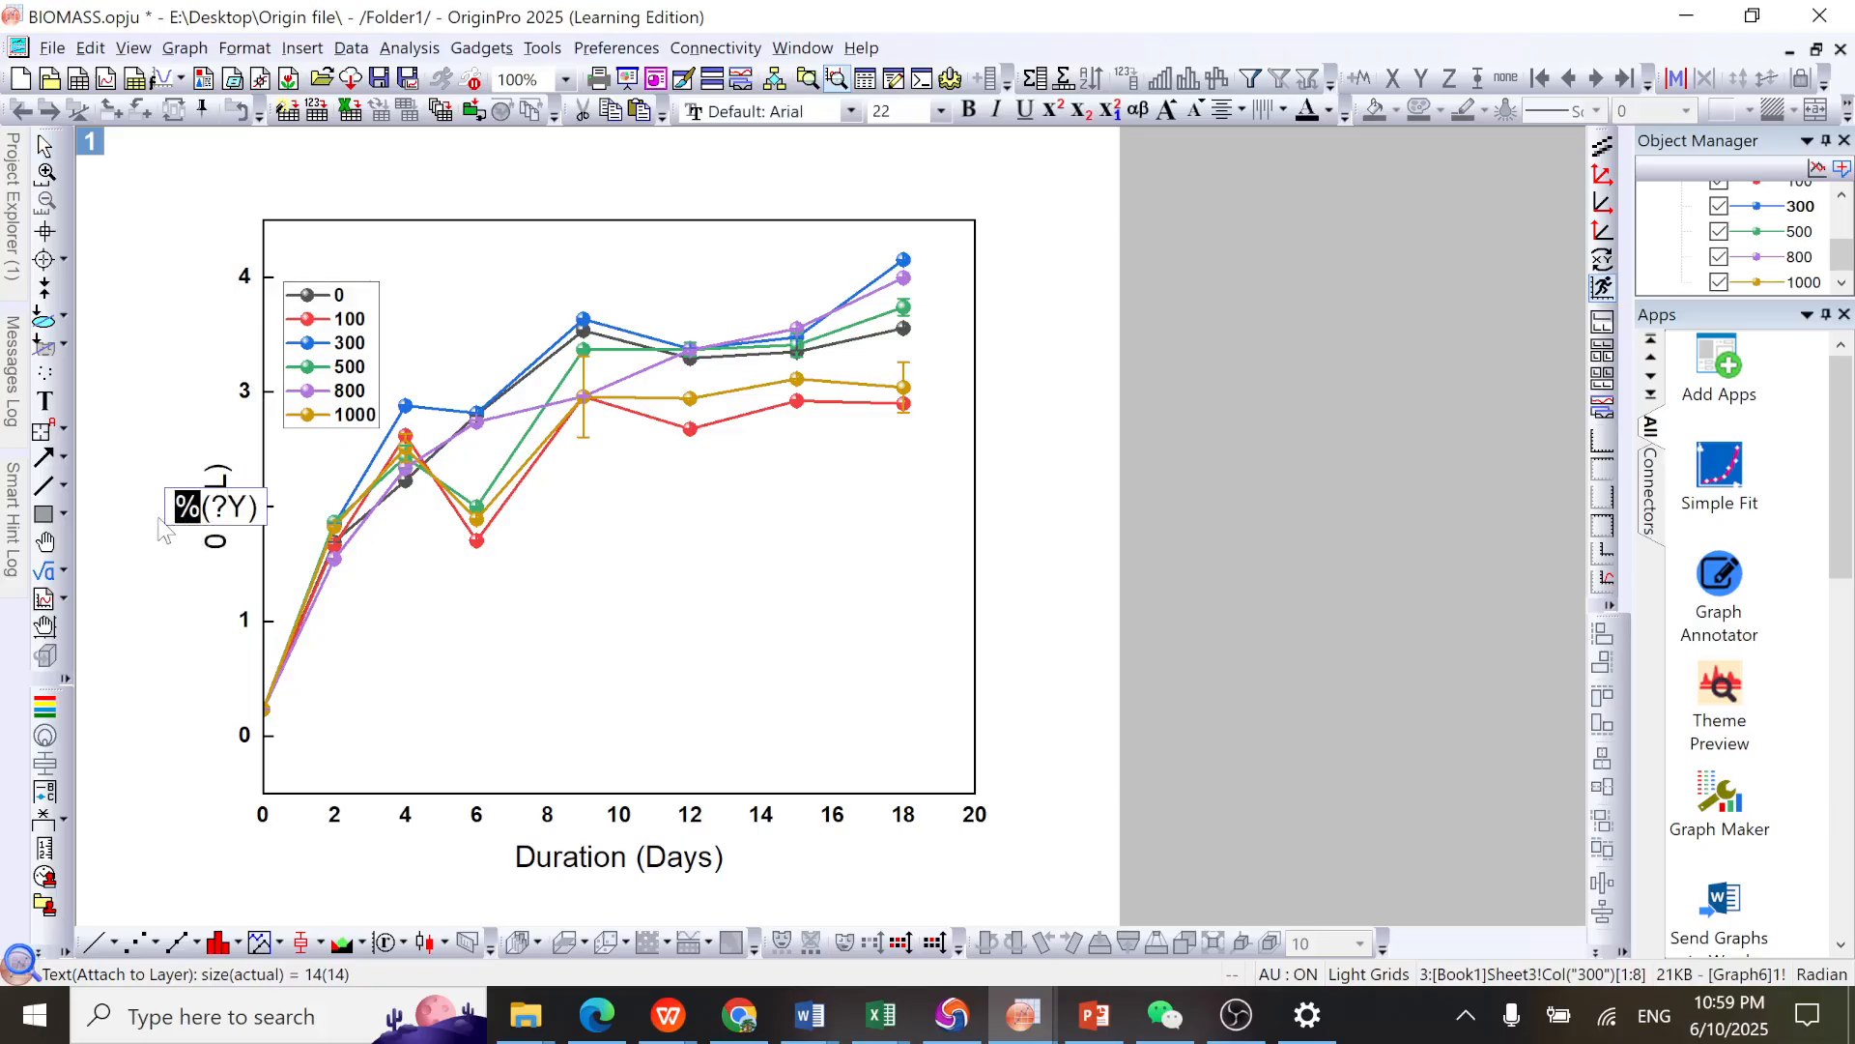
type("B")
type("io")
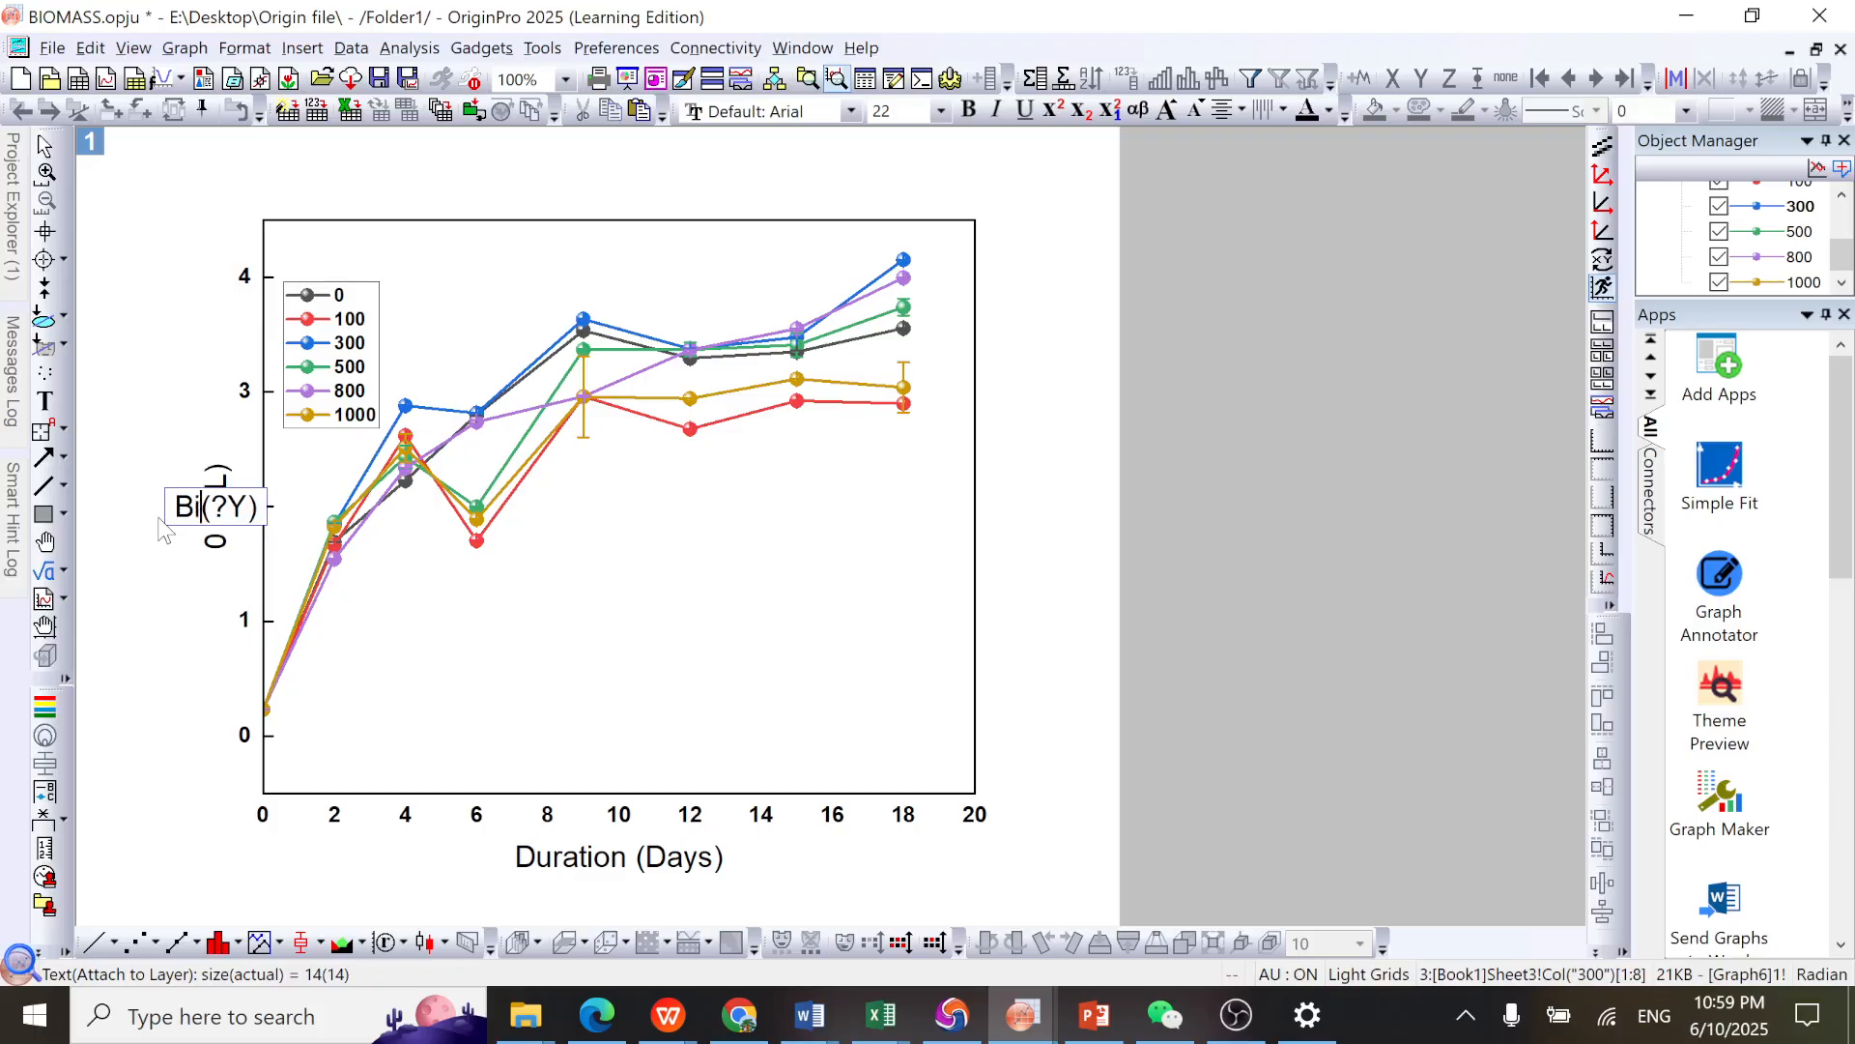
type("mass growth")
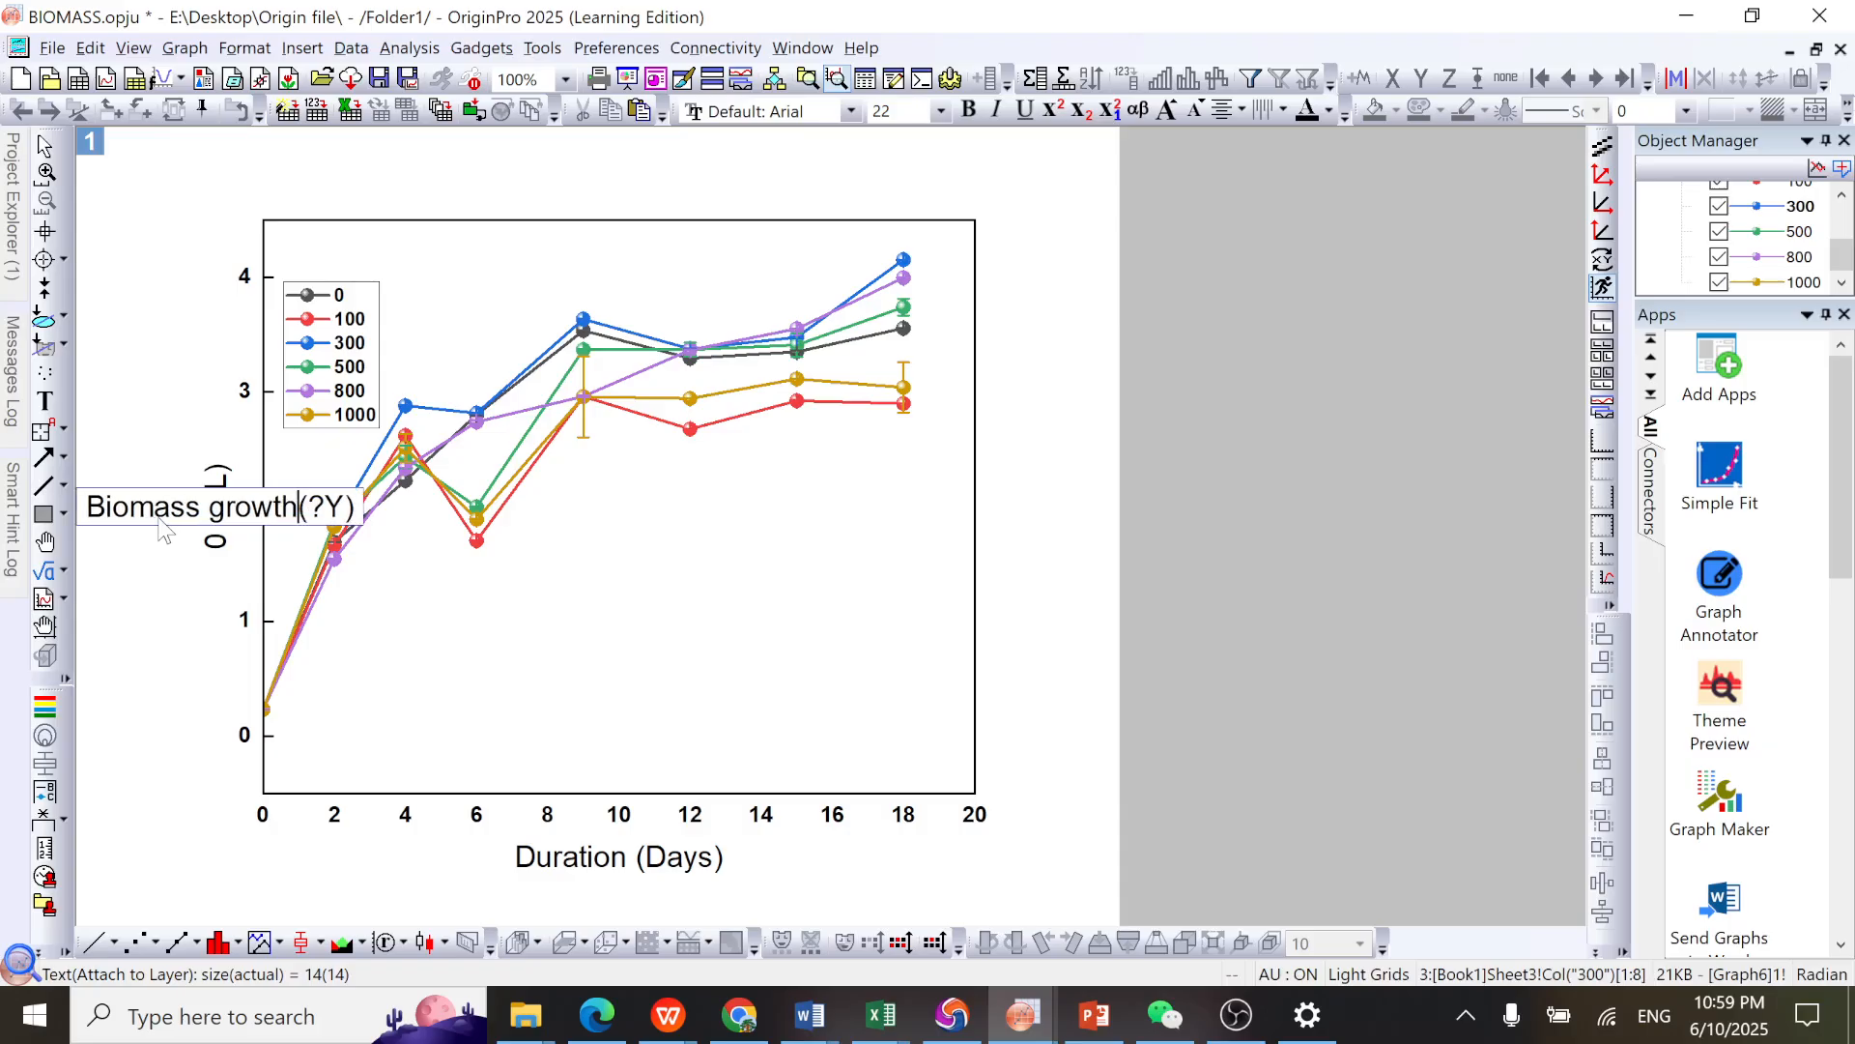
left_click_drag(358, 522, 317, 519)
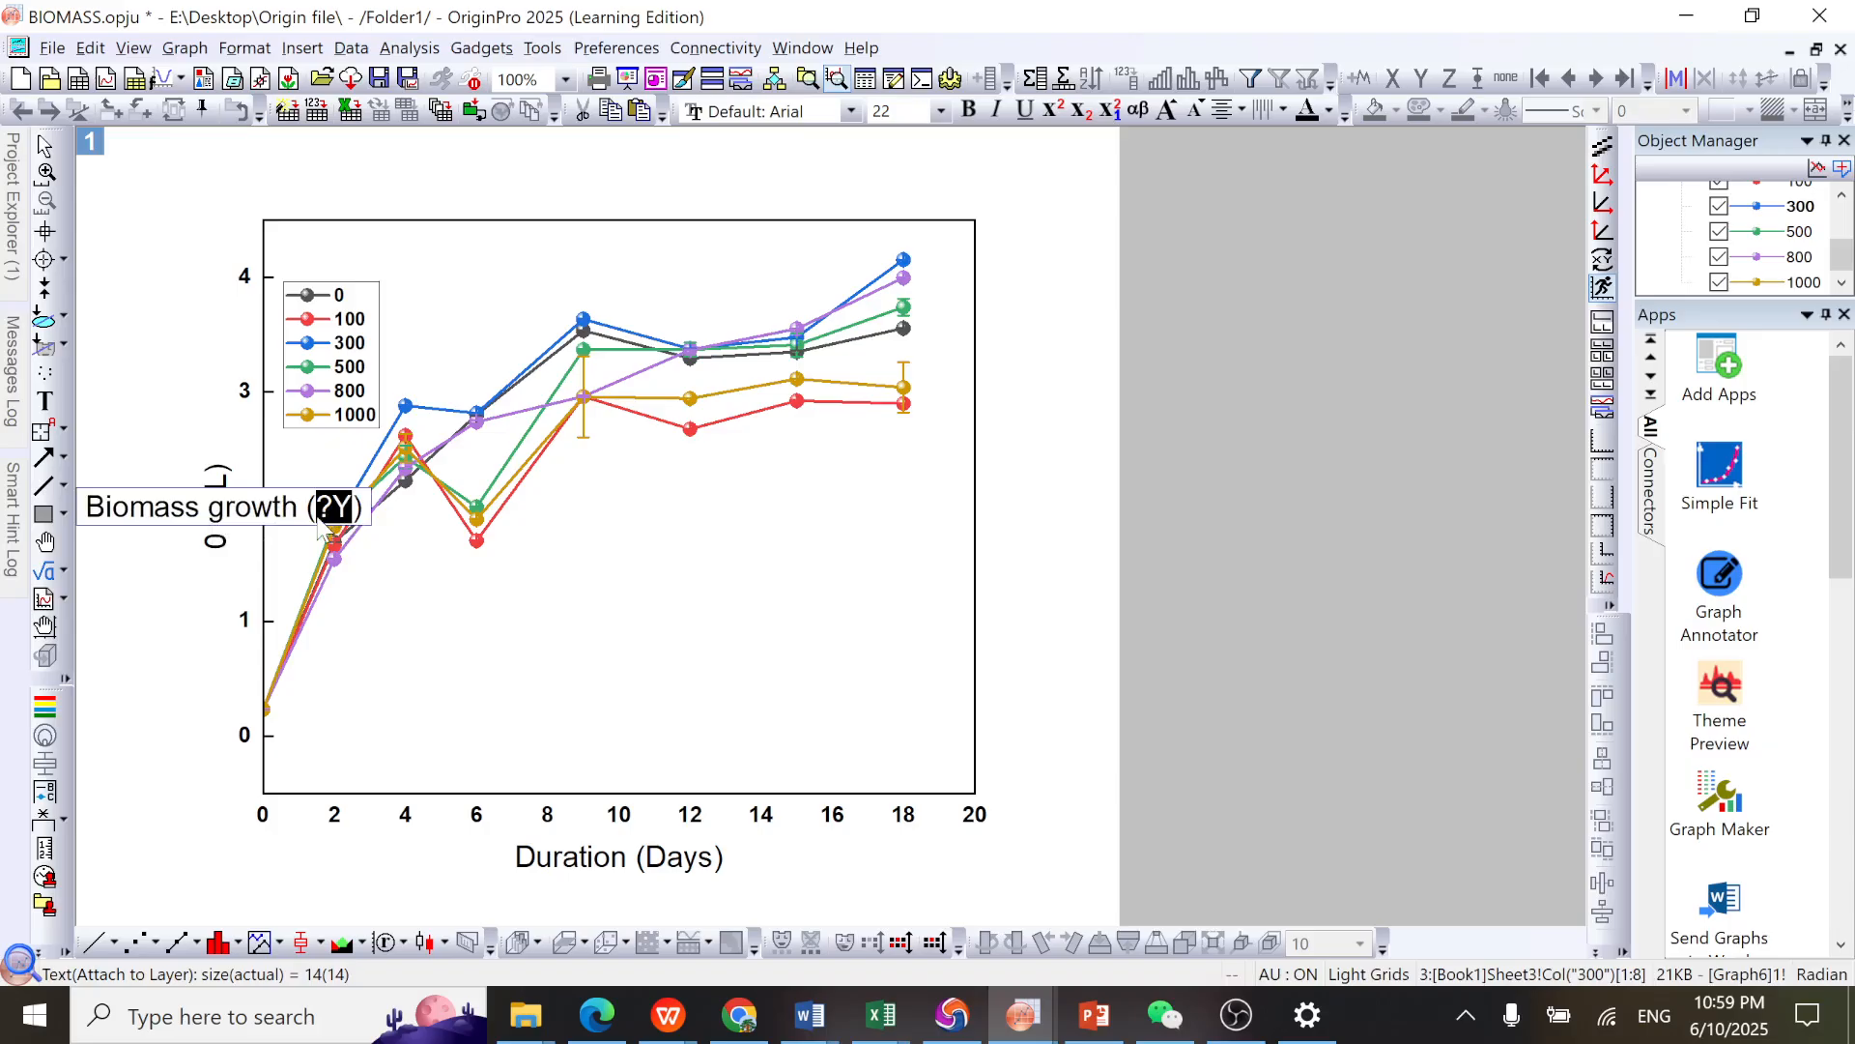
type("g/")
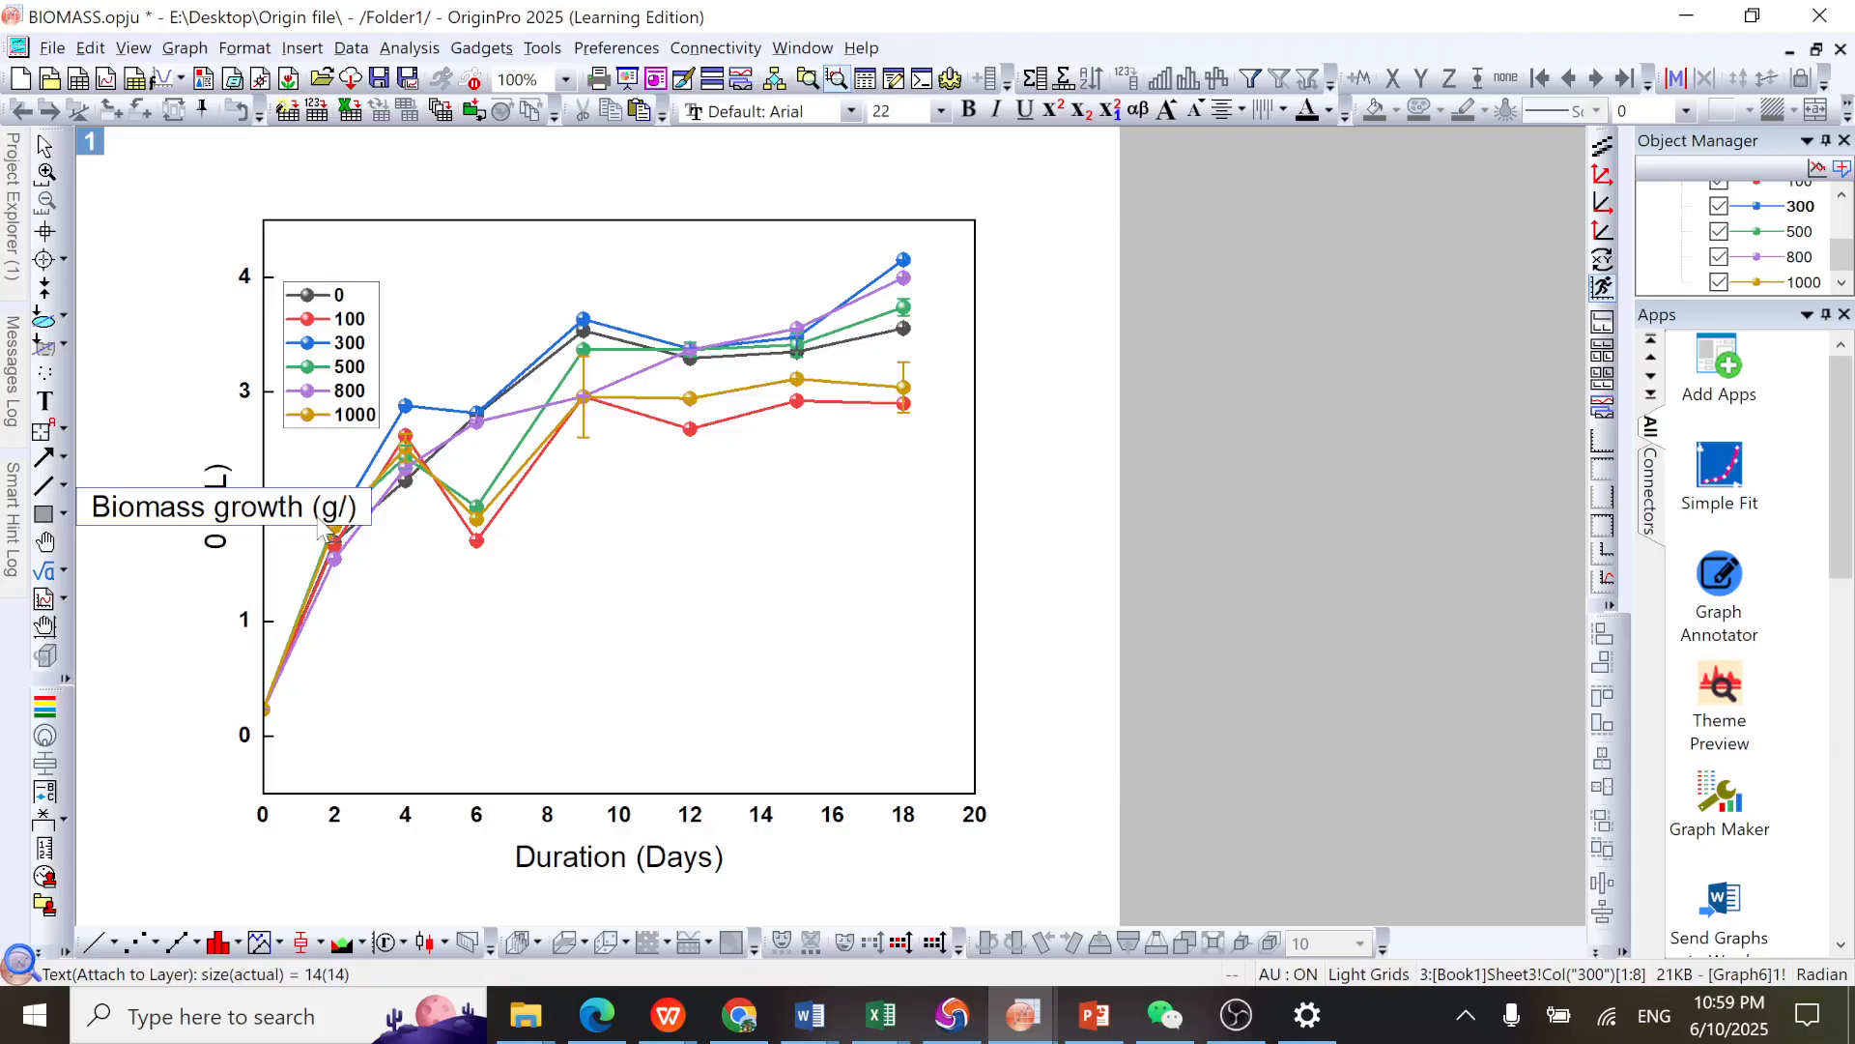
type("L")
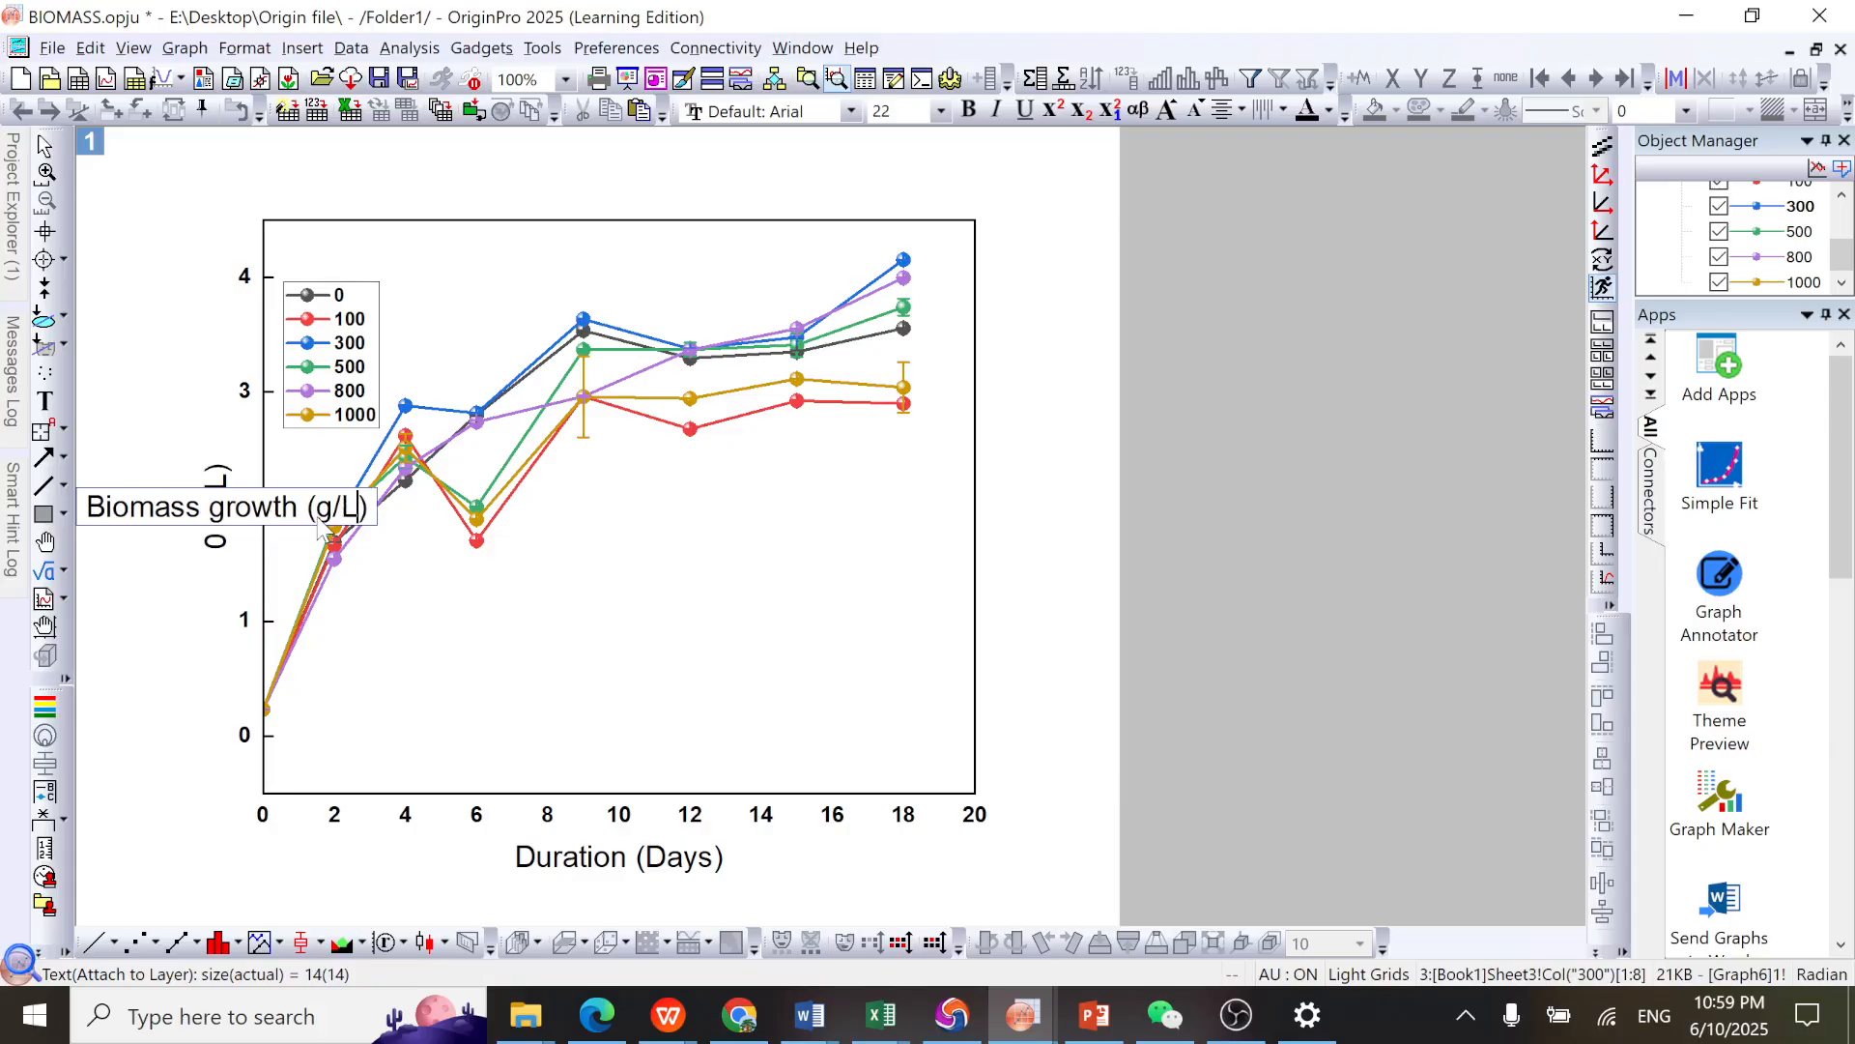
Step: Make the entire Y axis title bold
left_click_drag(372, 510, 81, 483)
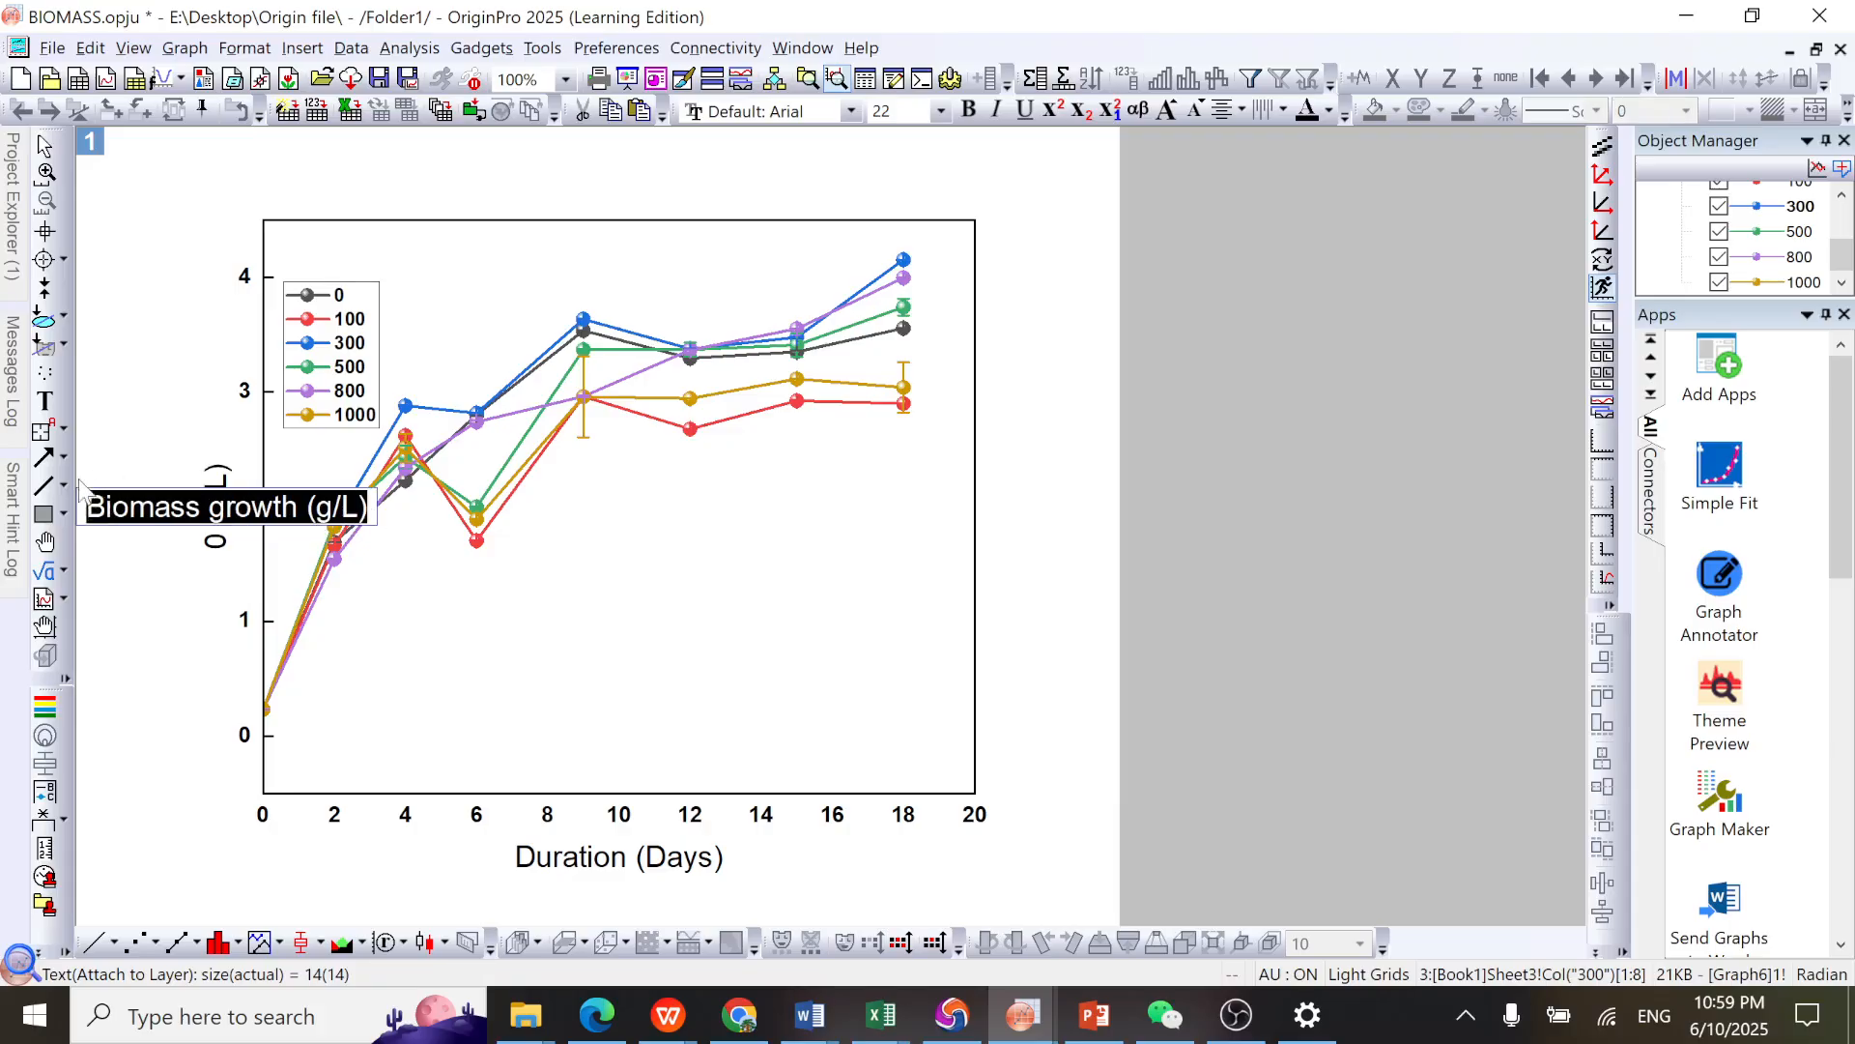
left_click(969, 110)
left_click(1042, 294)
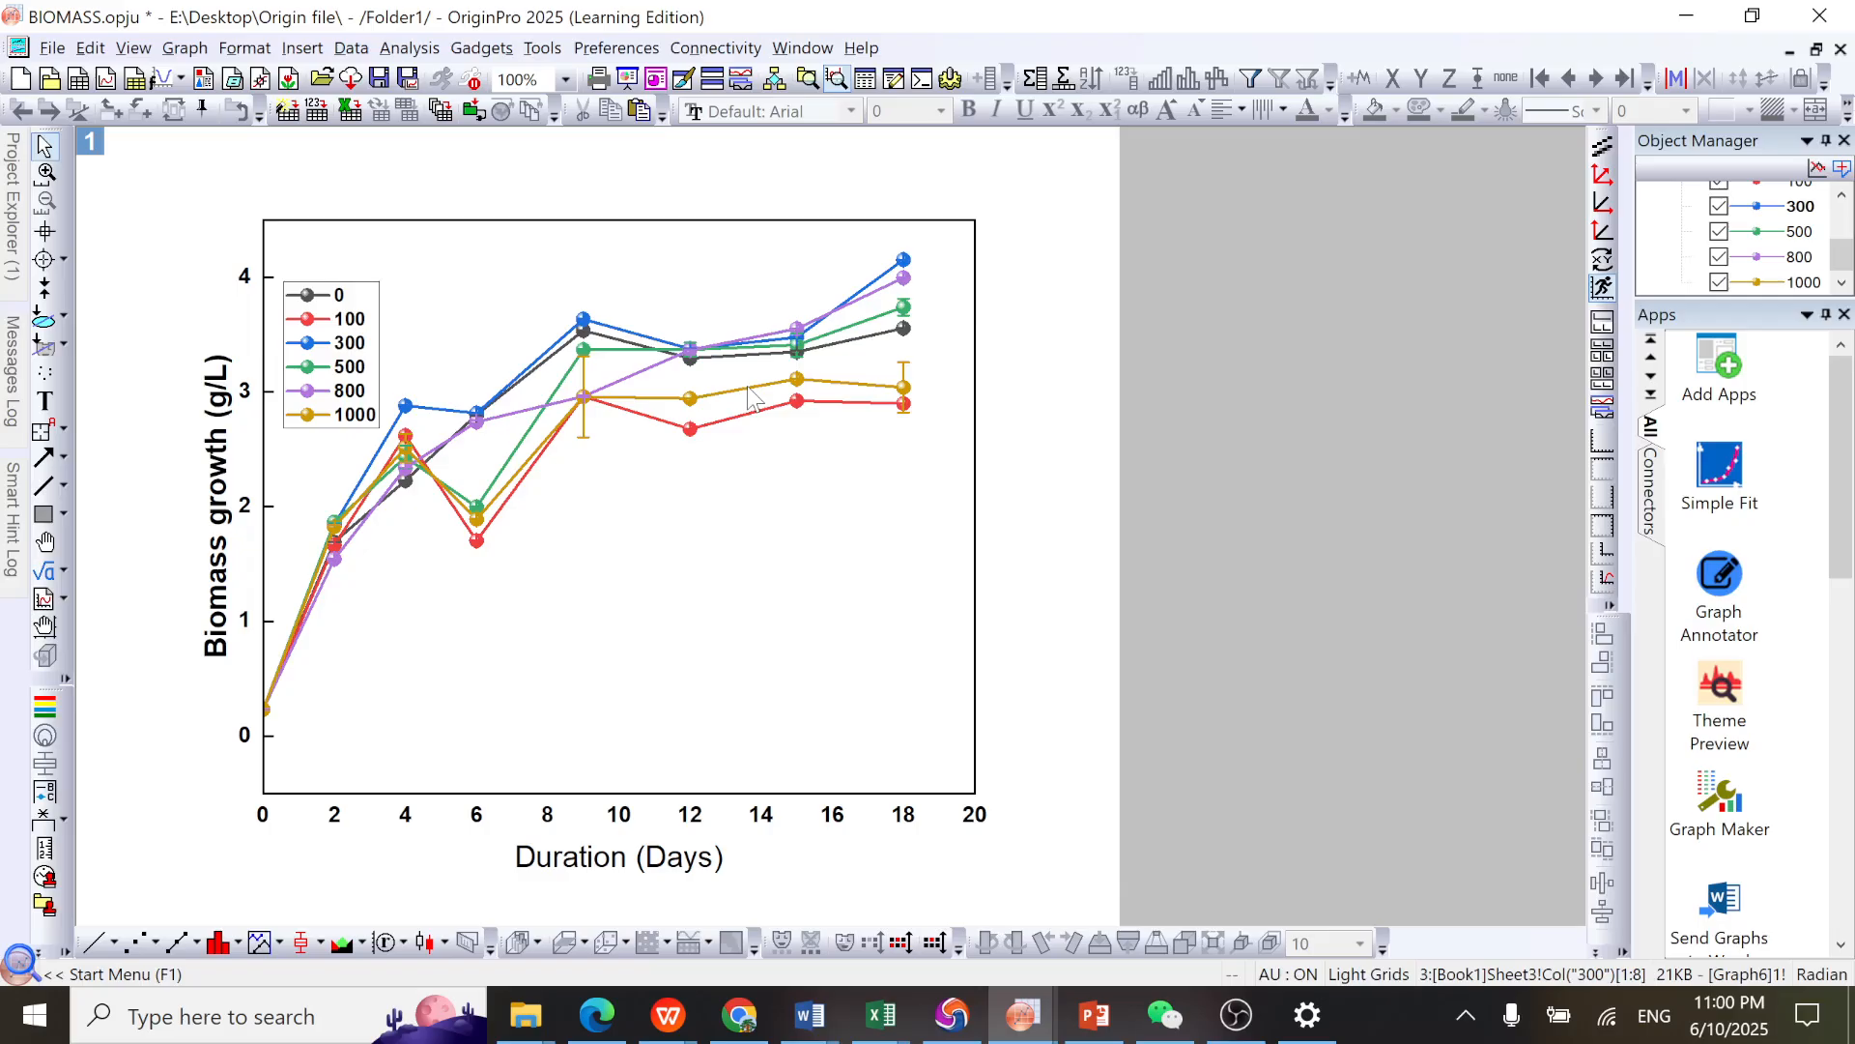
left_click(220, 547)
double_click(220, 547)
left_click(214, 522)
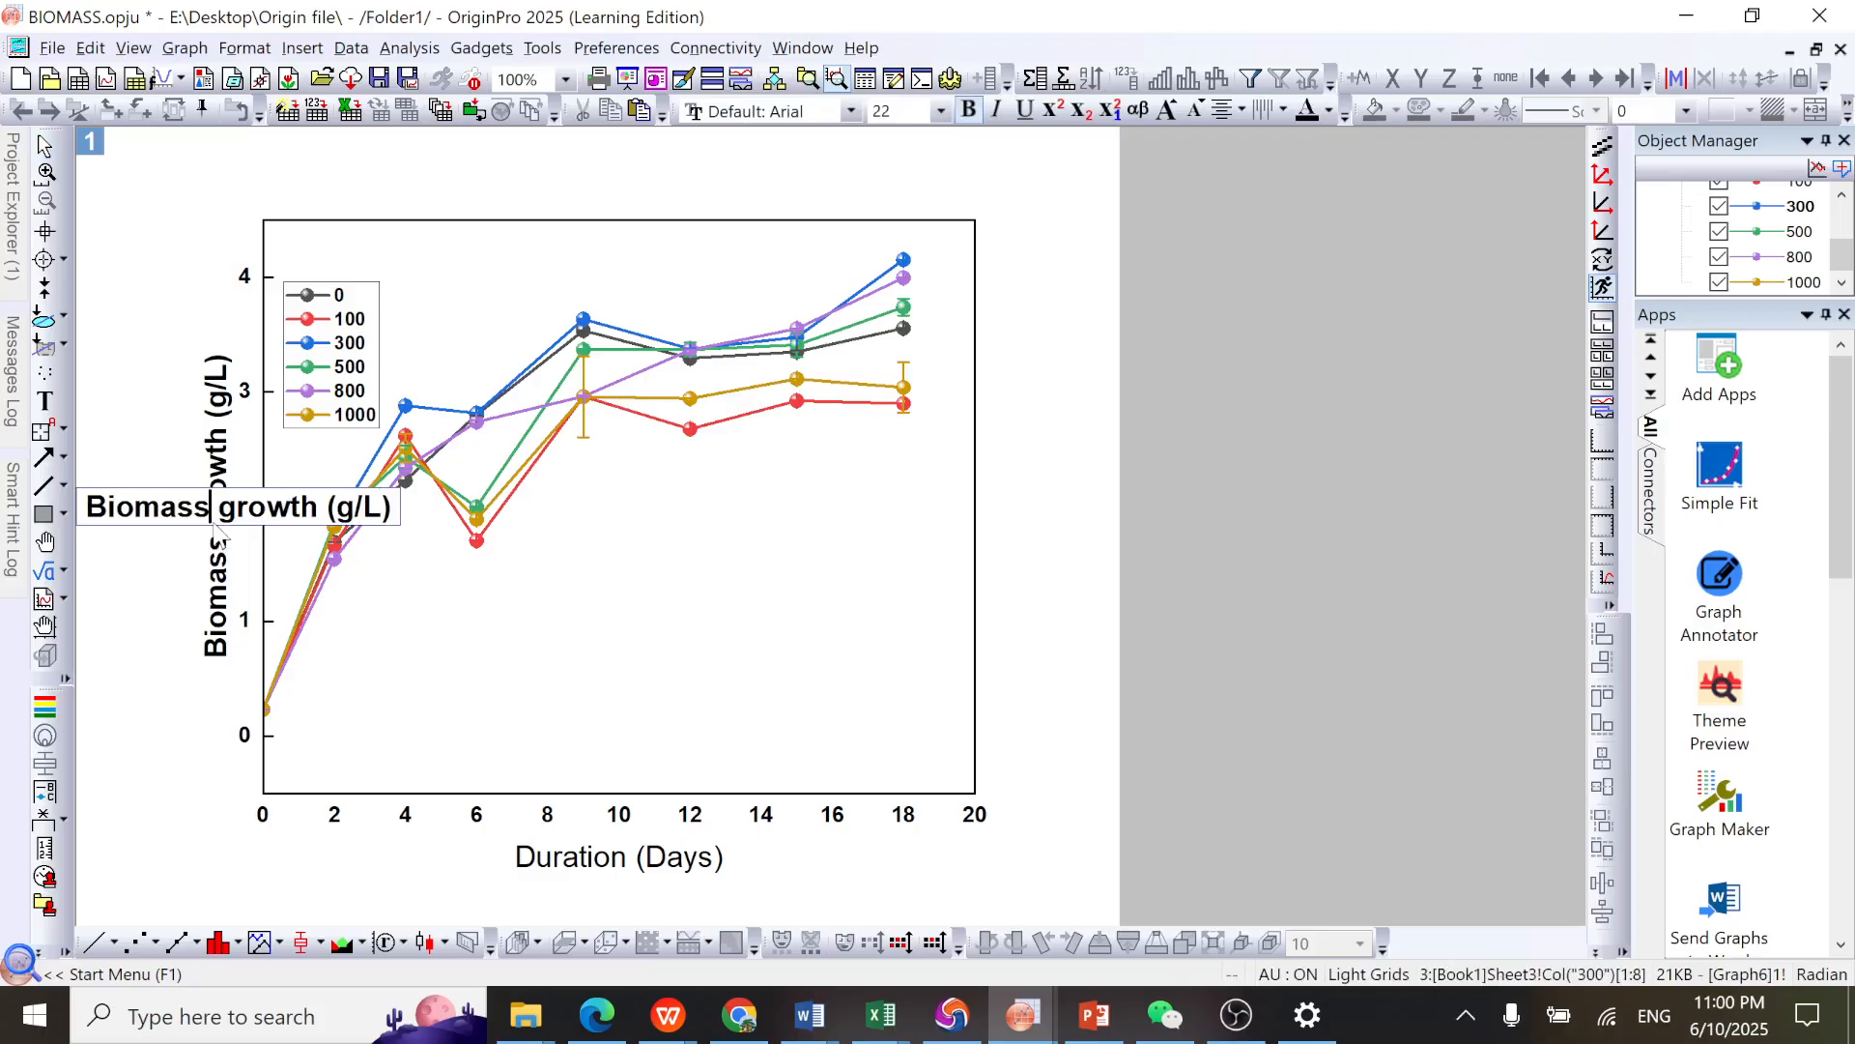
left_click(174, 614)
left_click(238, 585)
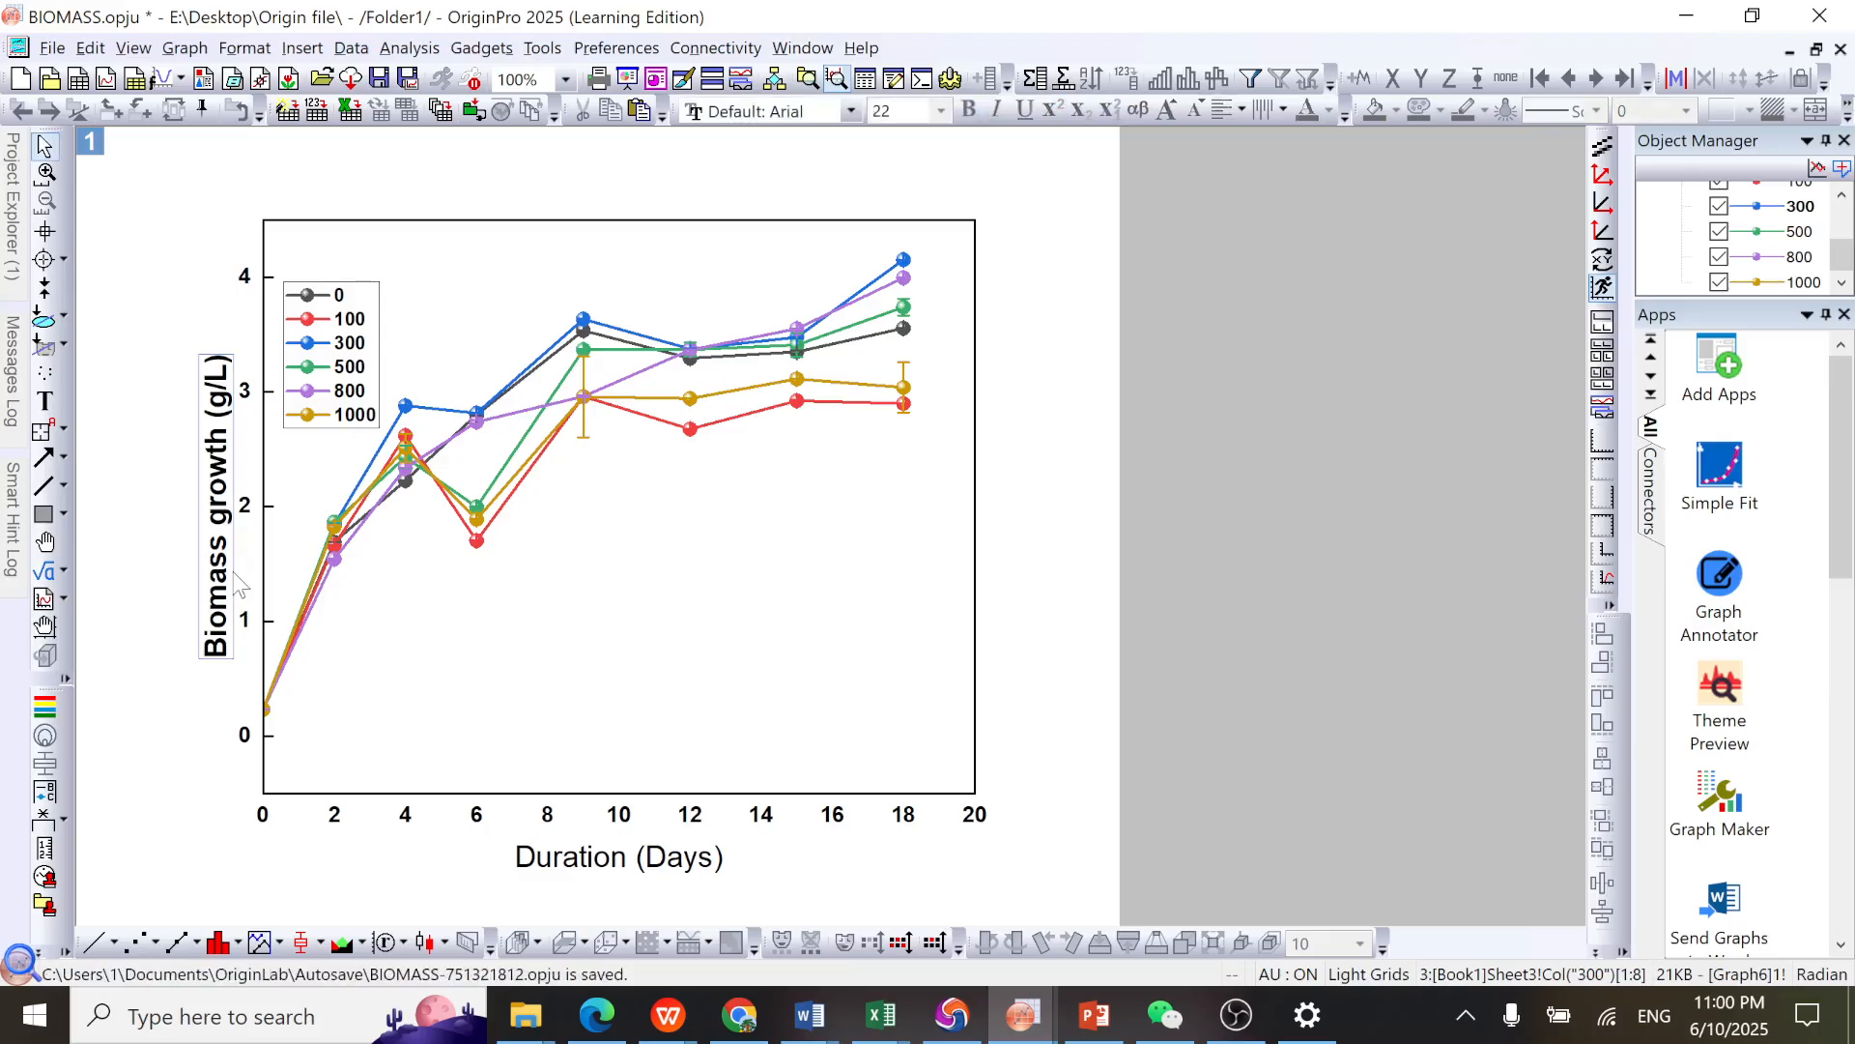
Step: Change the Y axis title to "Biomas growth (g/L)"
double_click(240, 585)
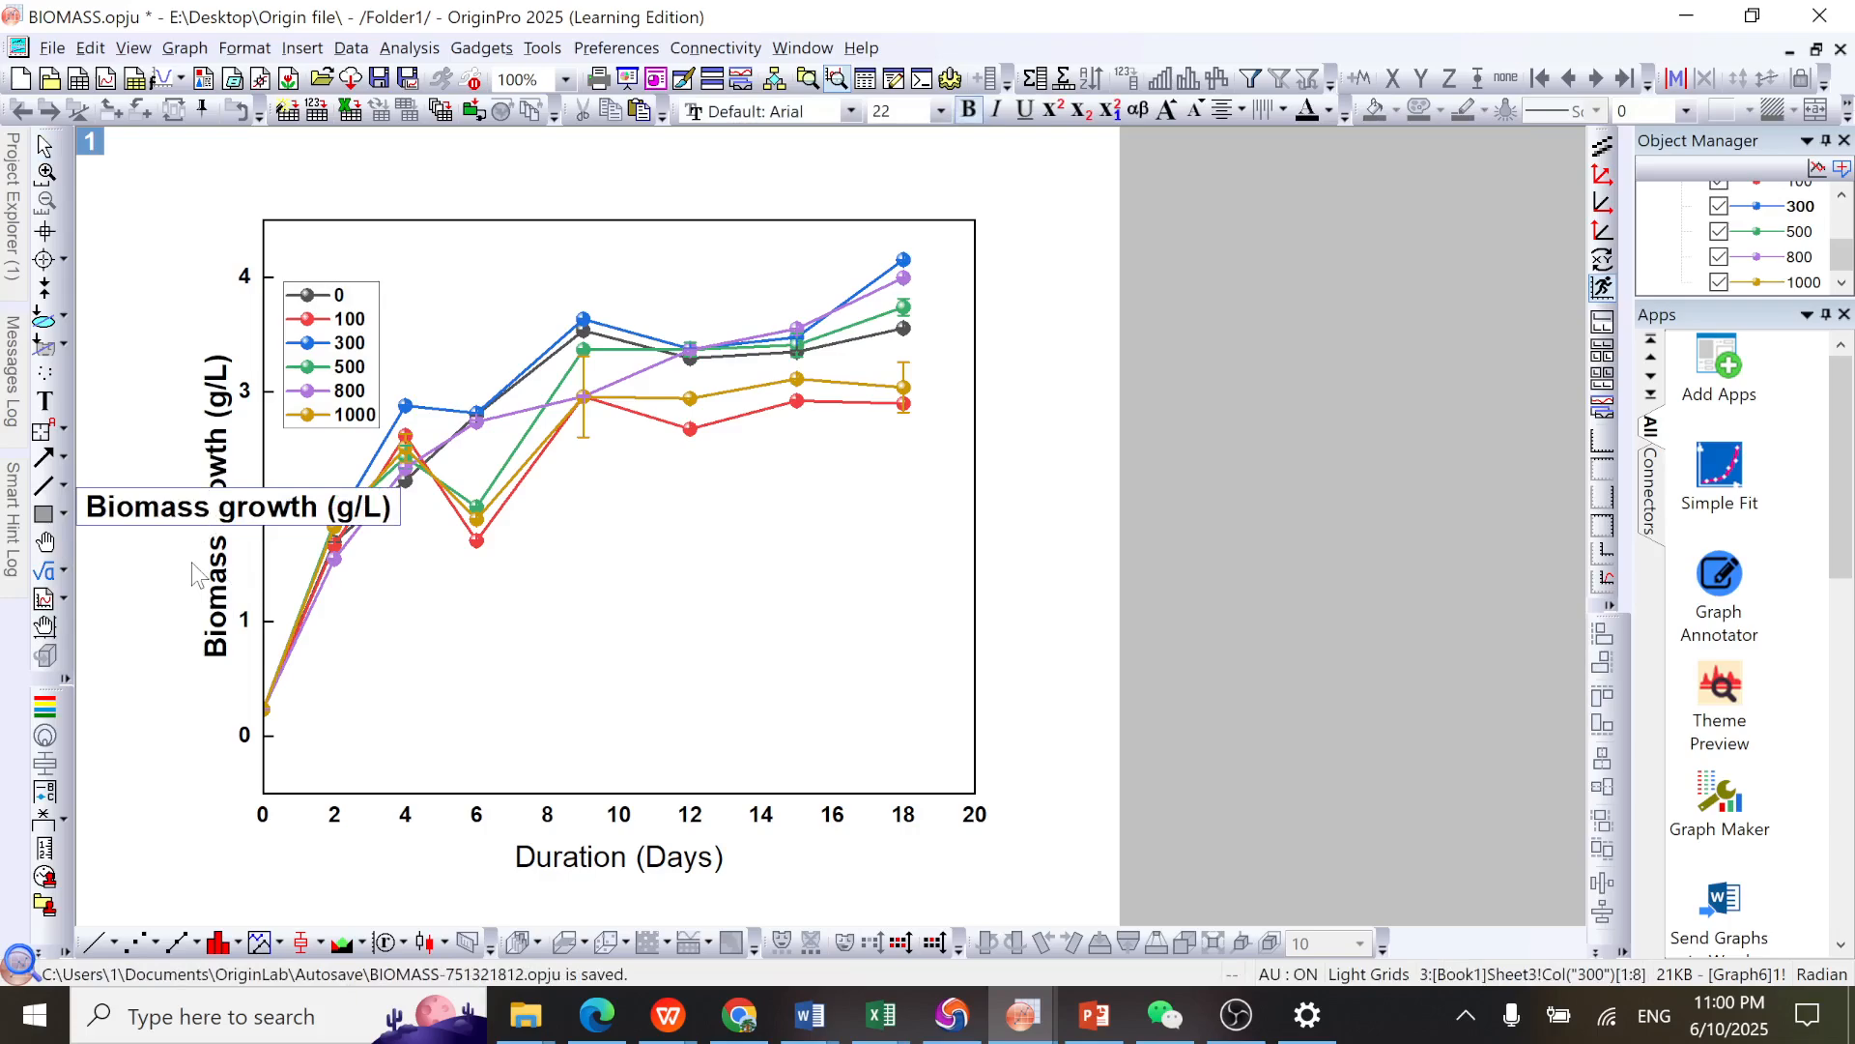
key("BackSpace")
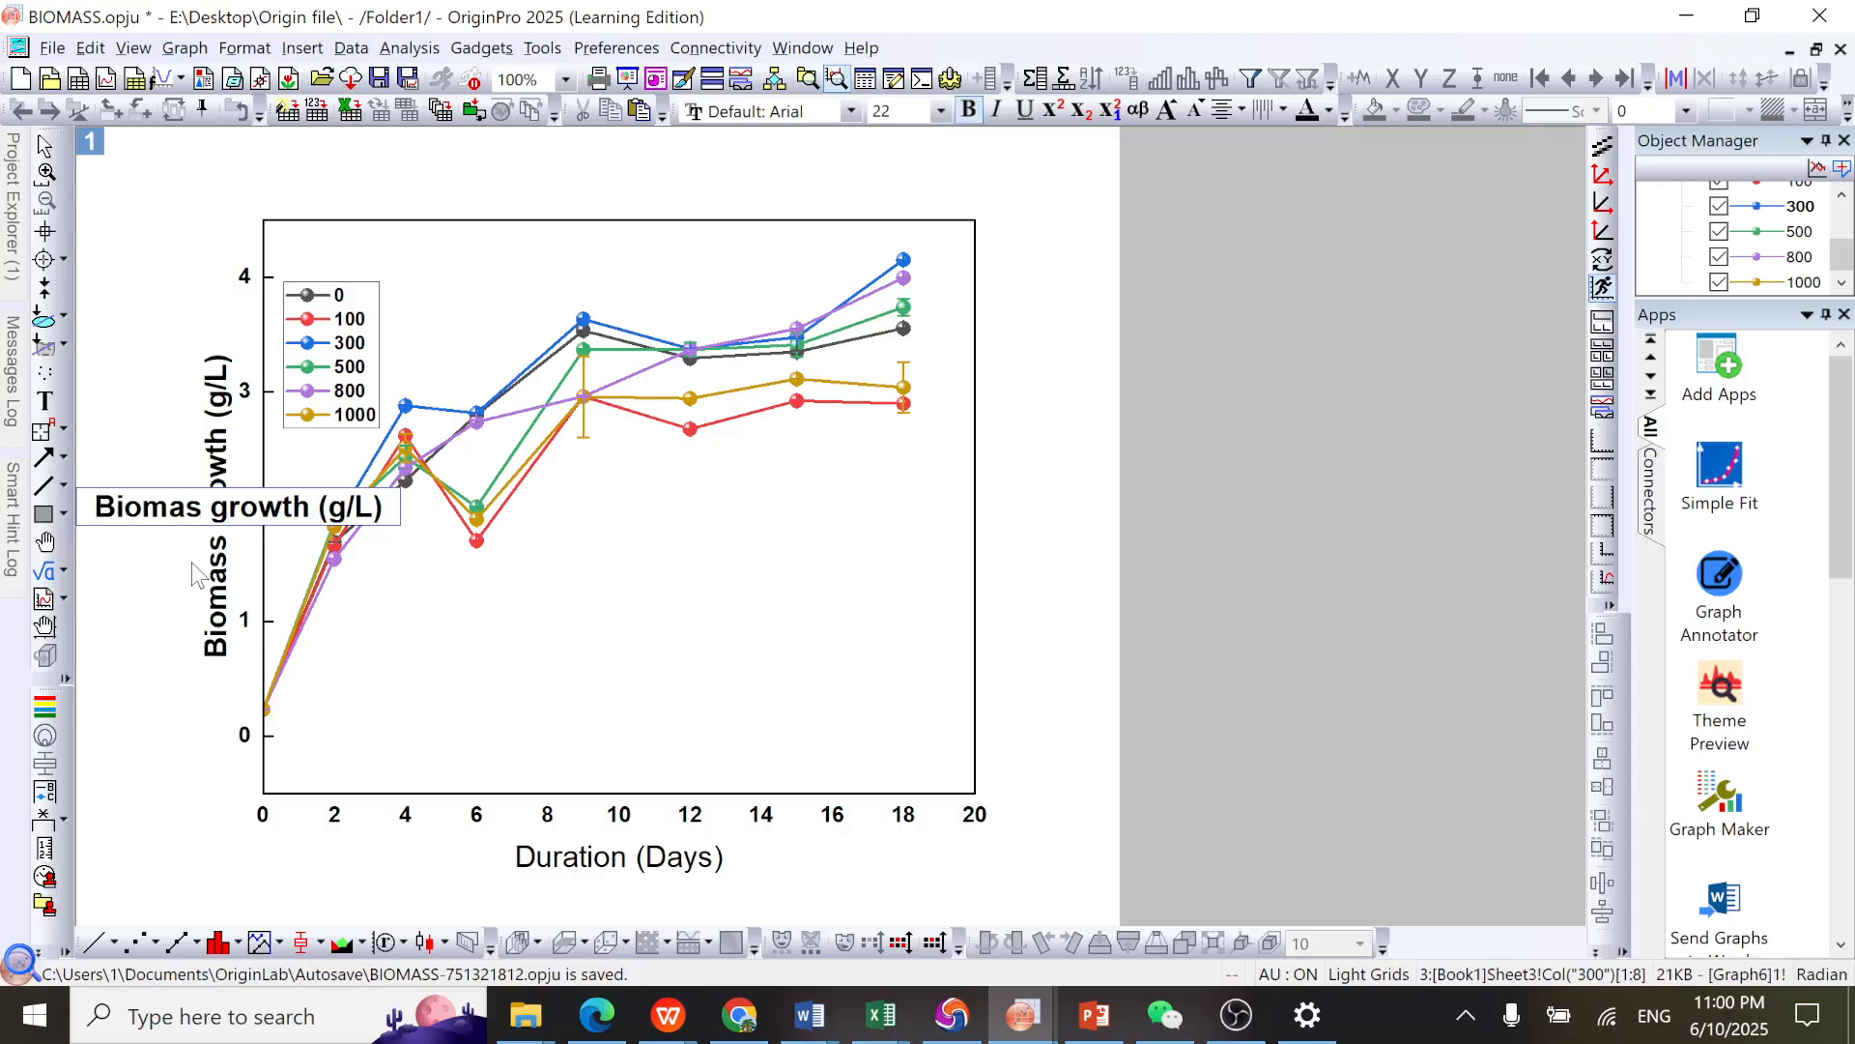
left_click(164, 646)
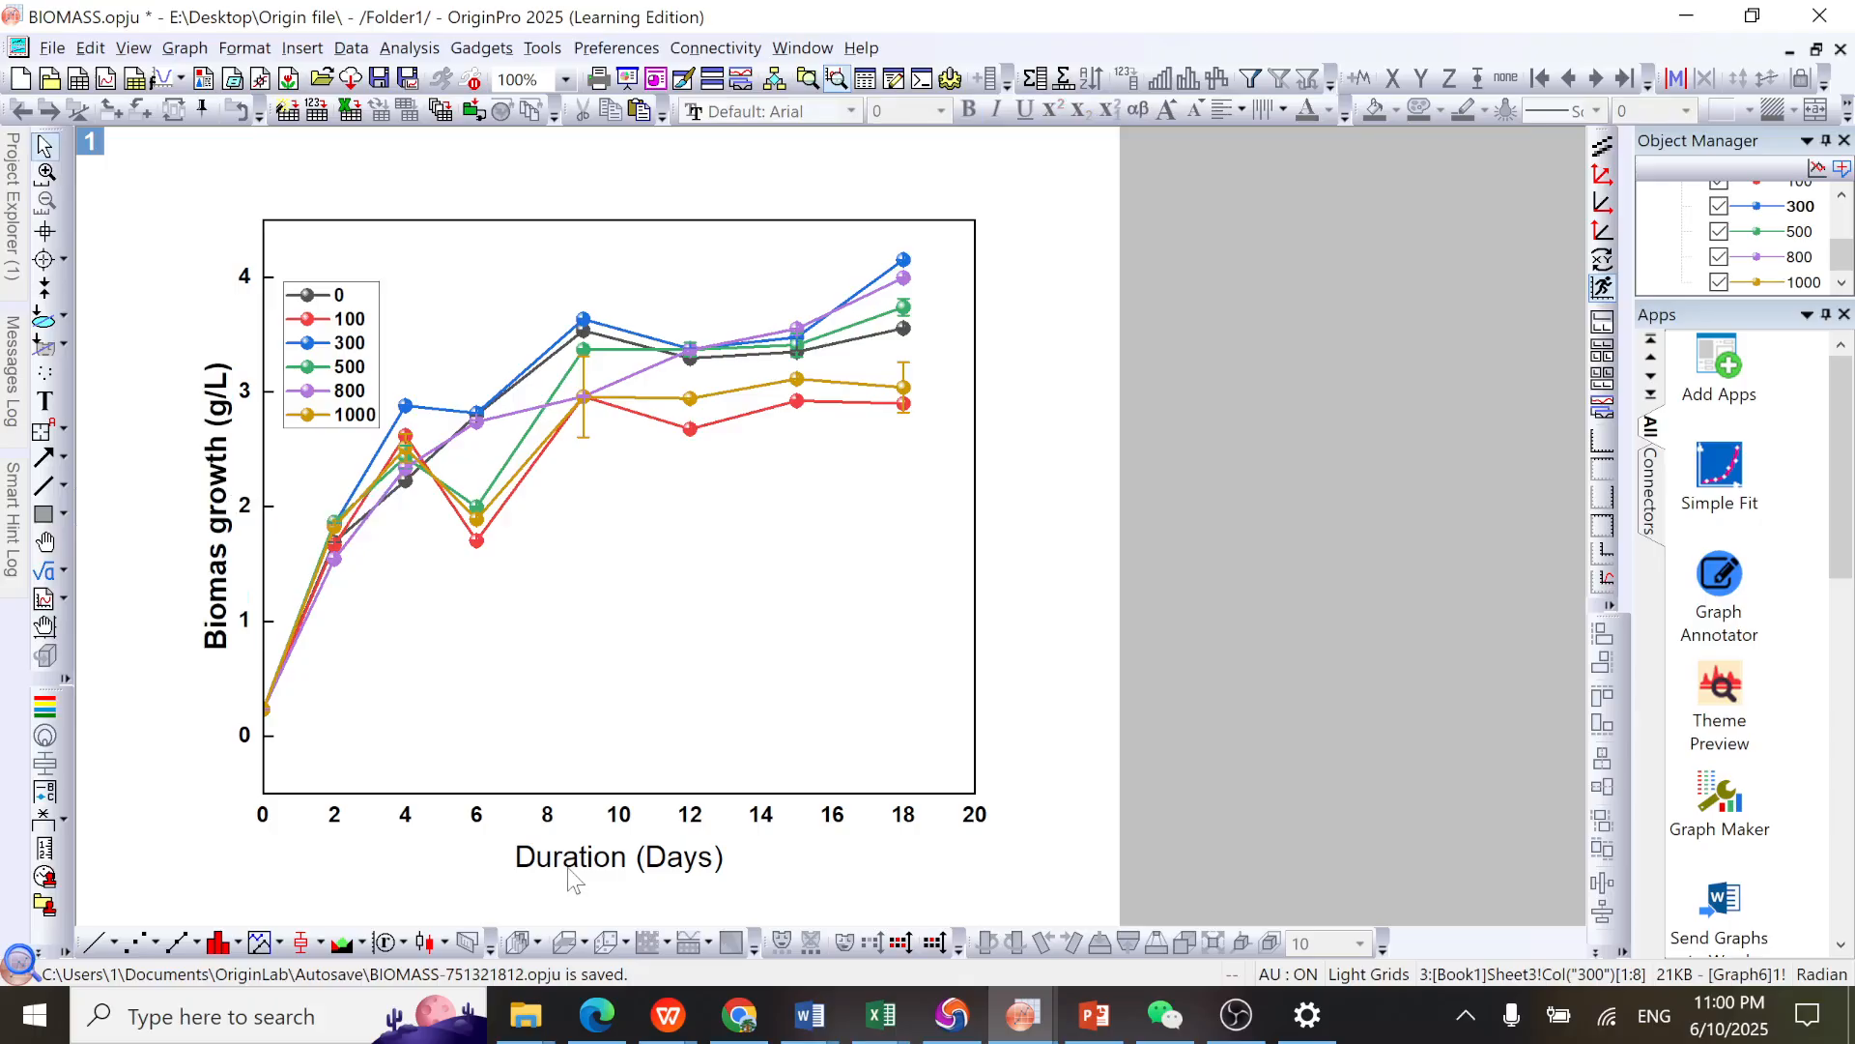
Step: Make the X axis title "Duration (Days)" bold
left_click(602, 861)
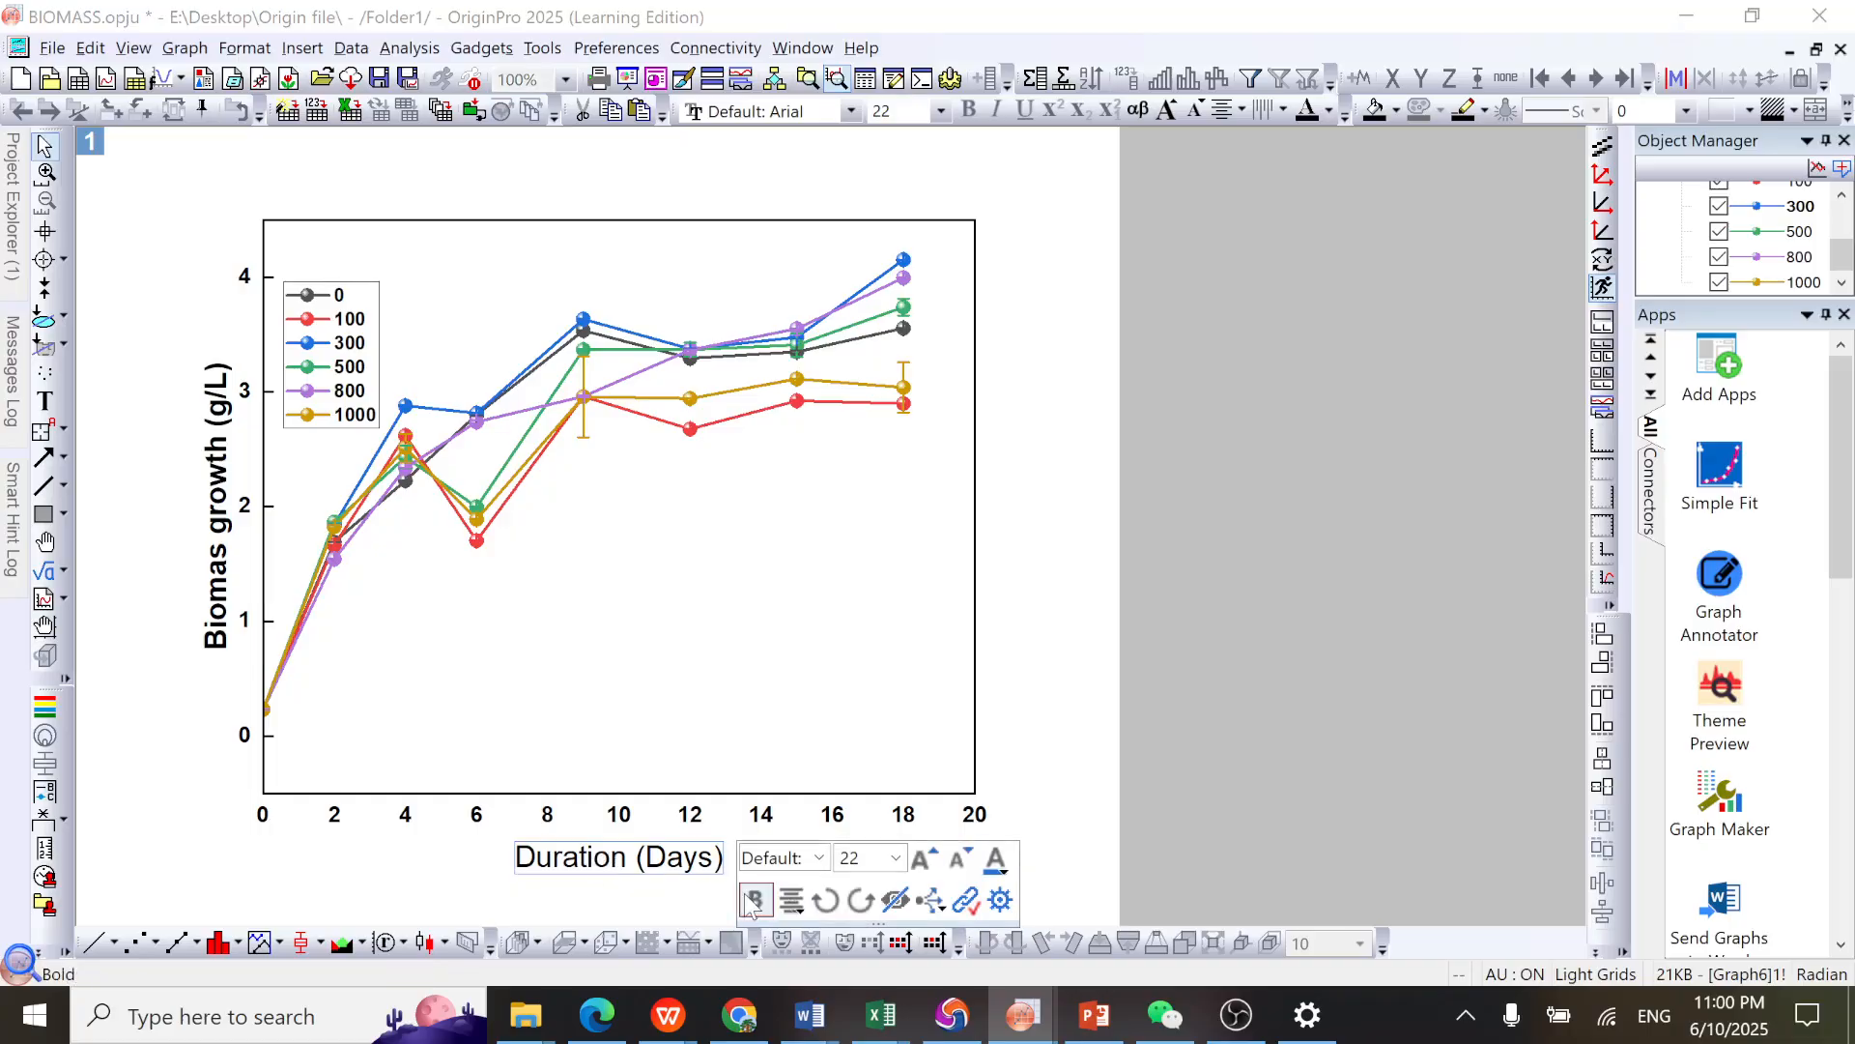
left_click(754, 902)
left_click(899, 858)
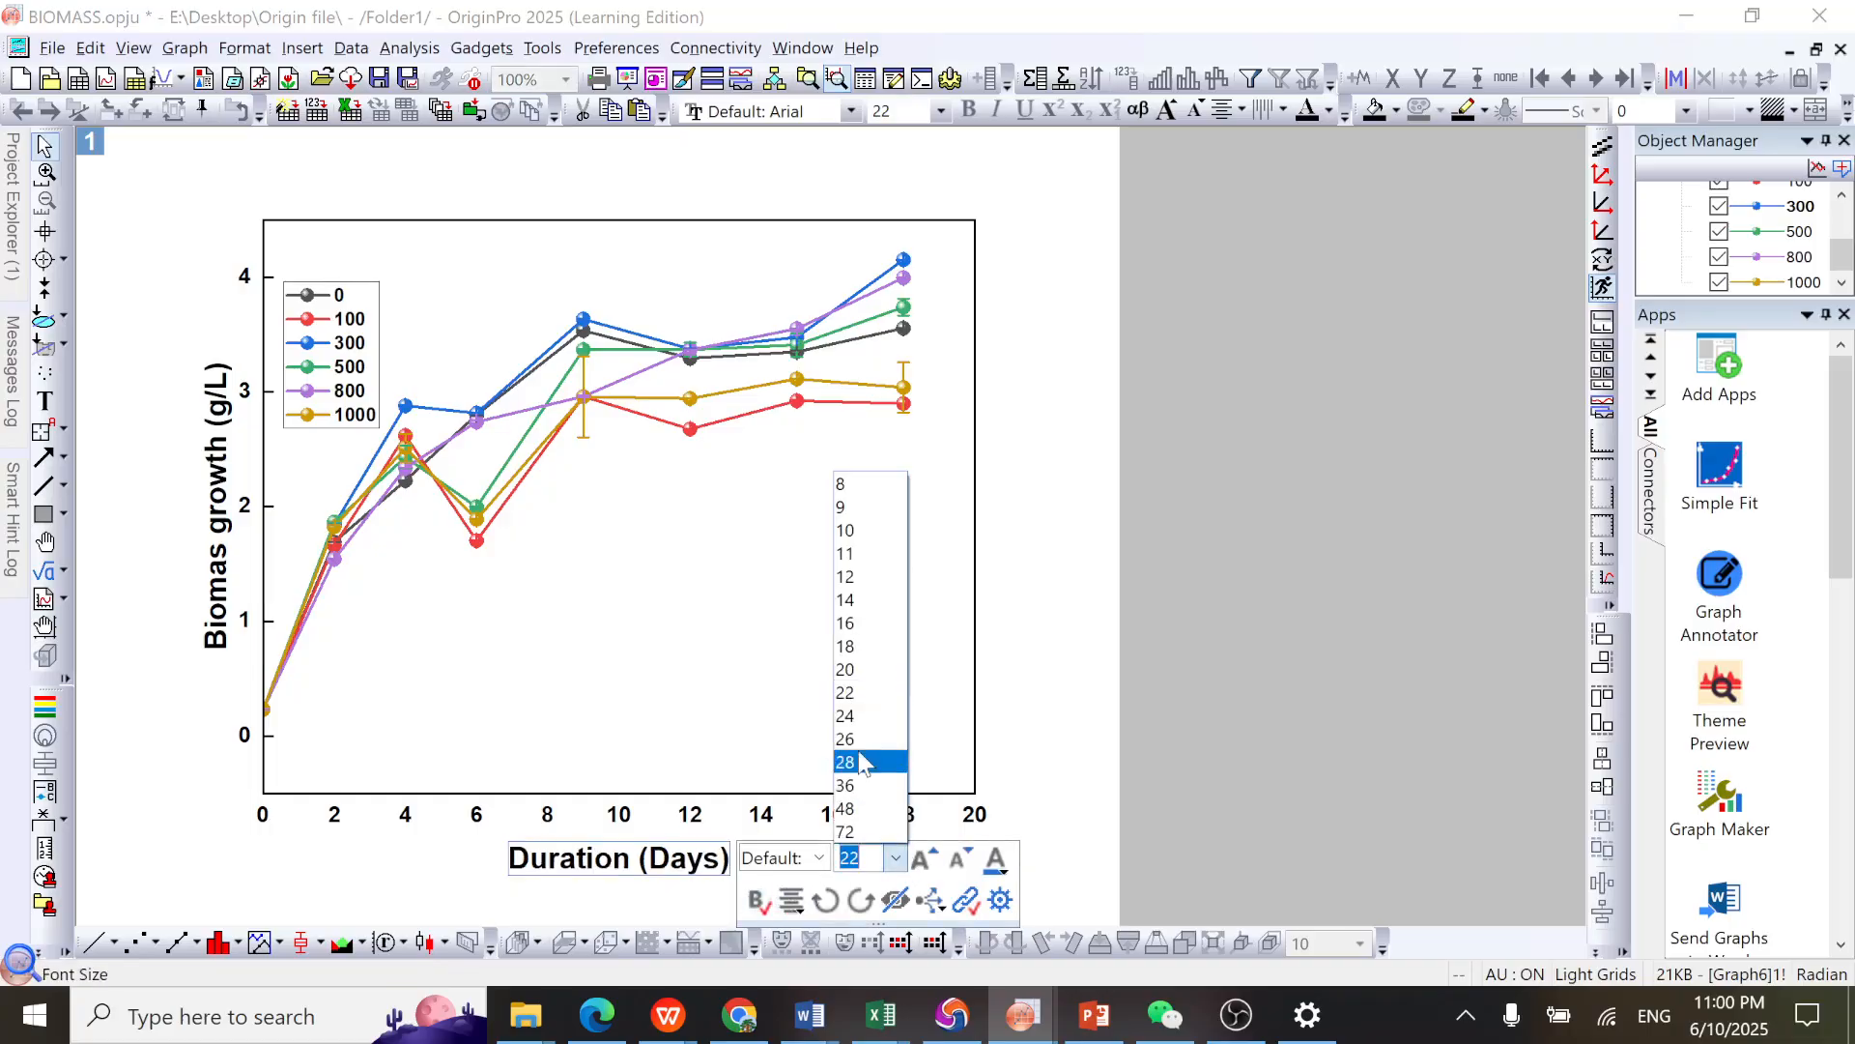
left_click(1030, 556)
left_click(446, 892)
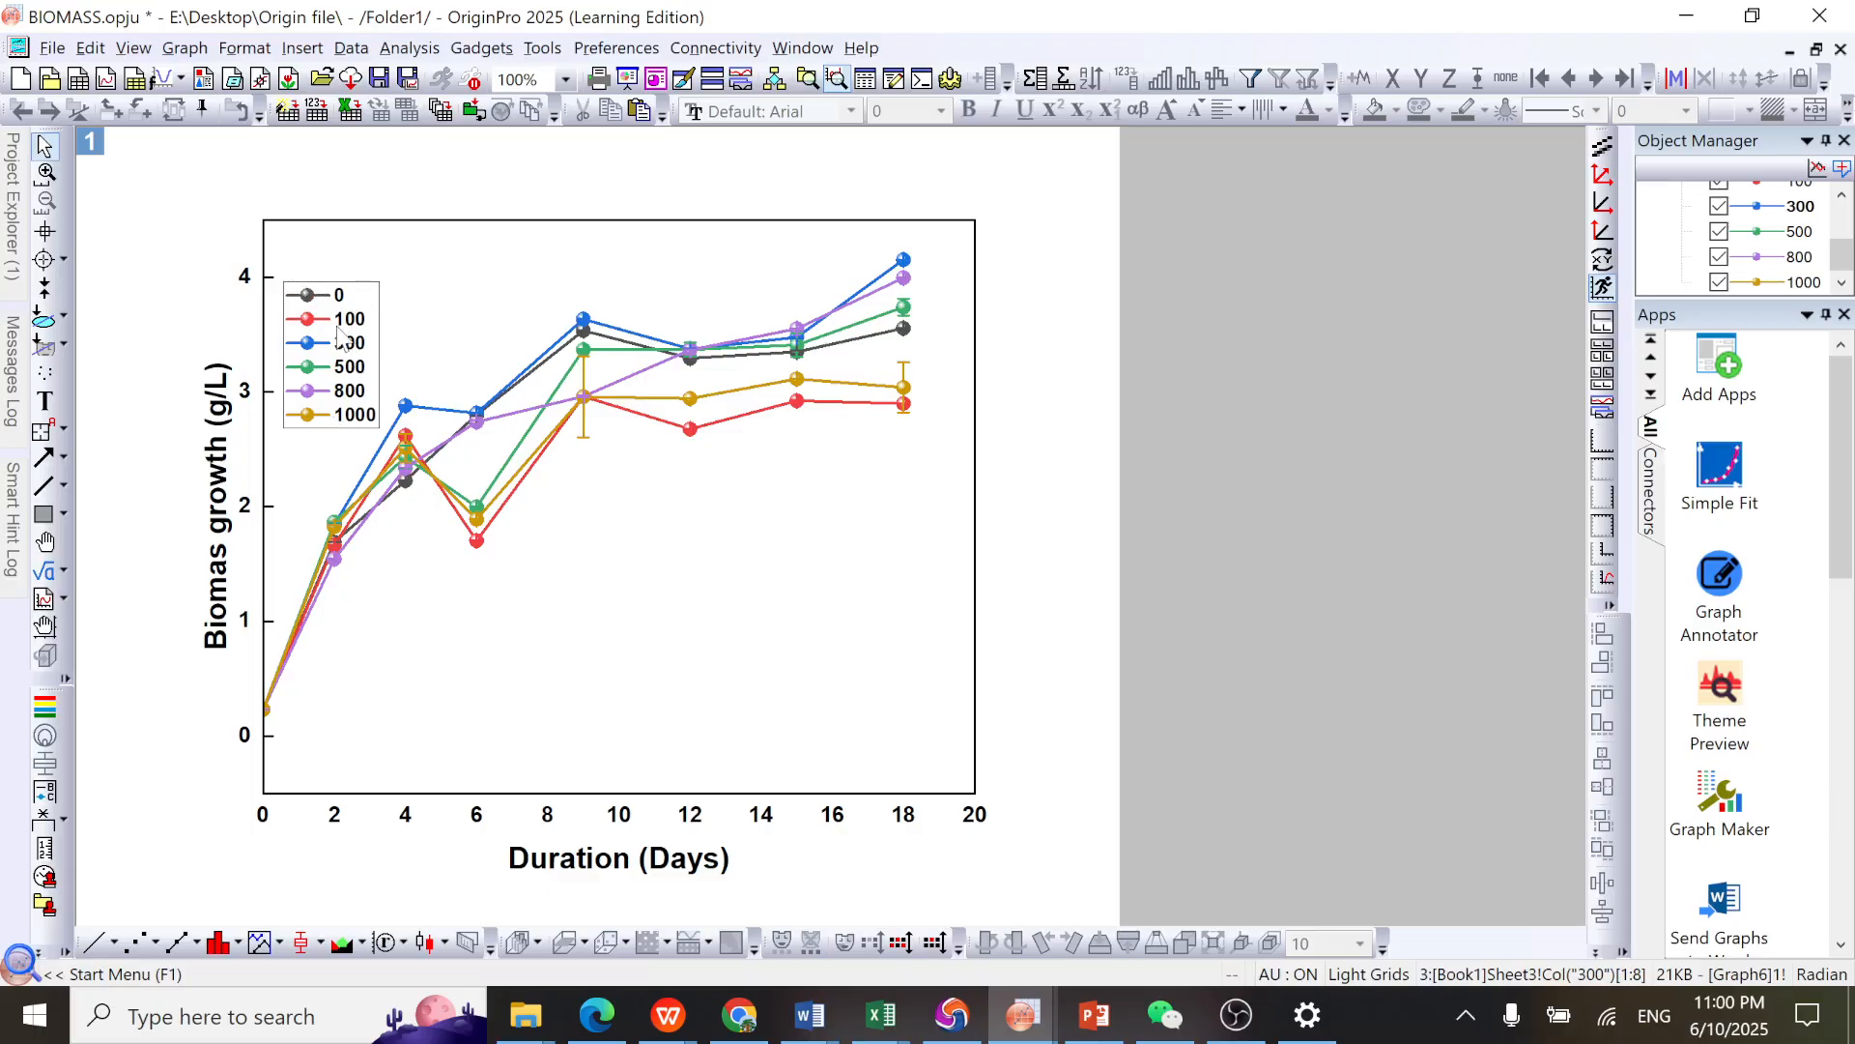
Step: Add the text label "ug/L" directly above the graph legend
left_click(46, 402)
left_click(300, 263)
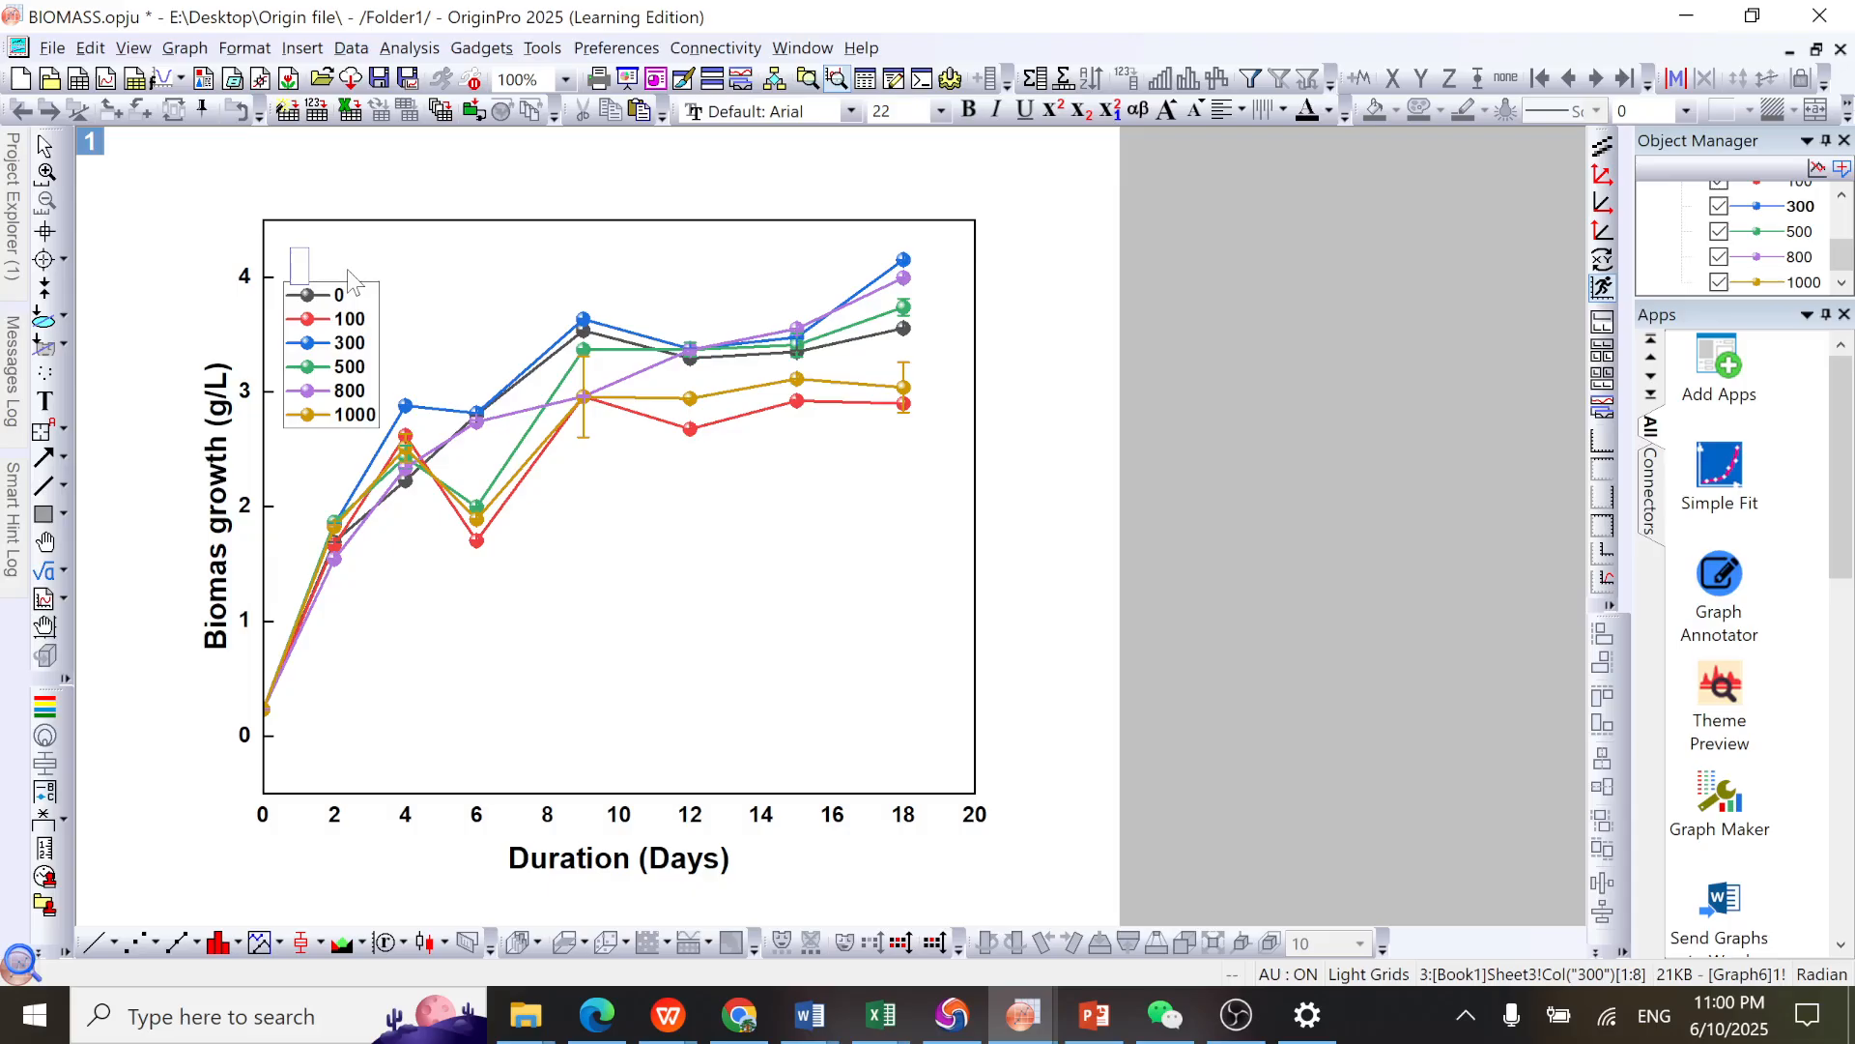
type("U")
key("BackSpace")
type("ug/L")
left_click(1044, 483)
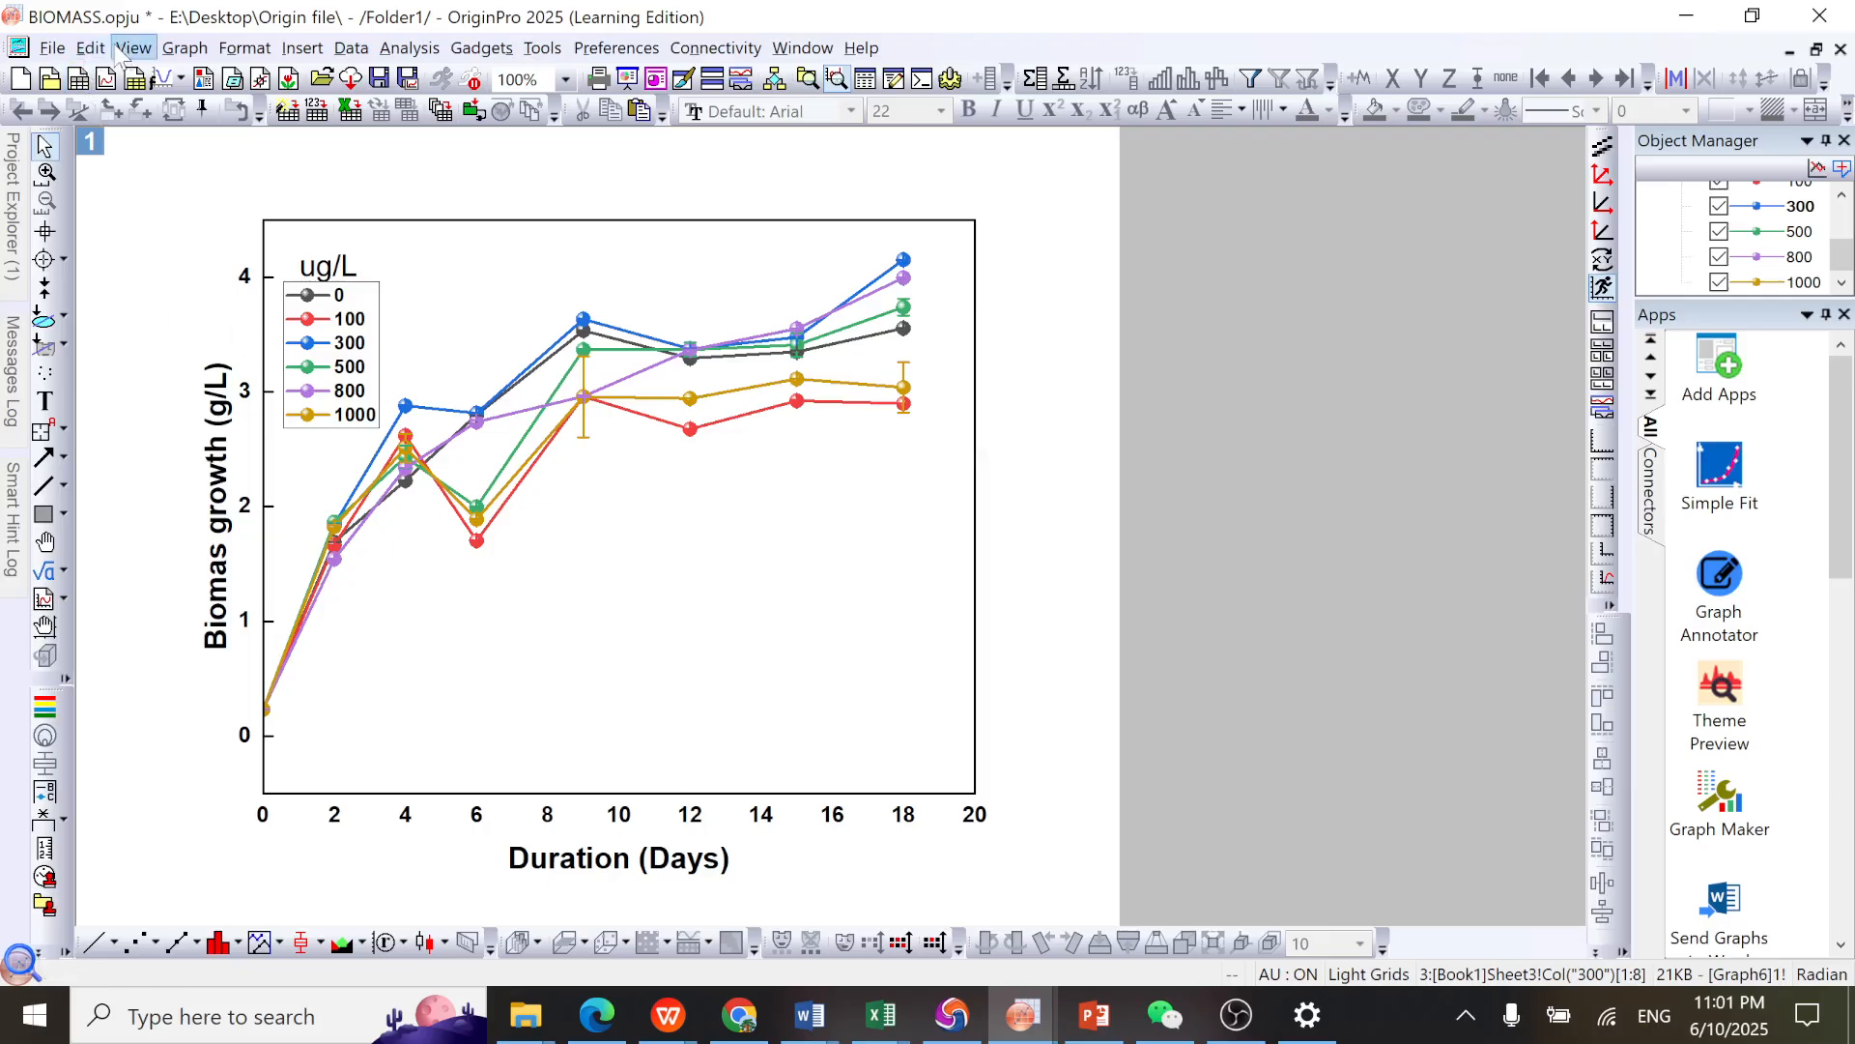
left_click(55, 51)
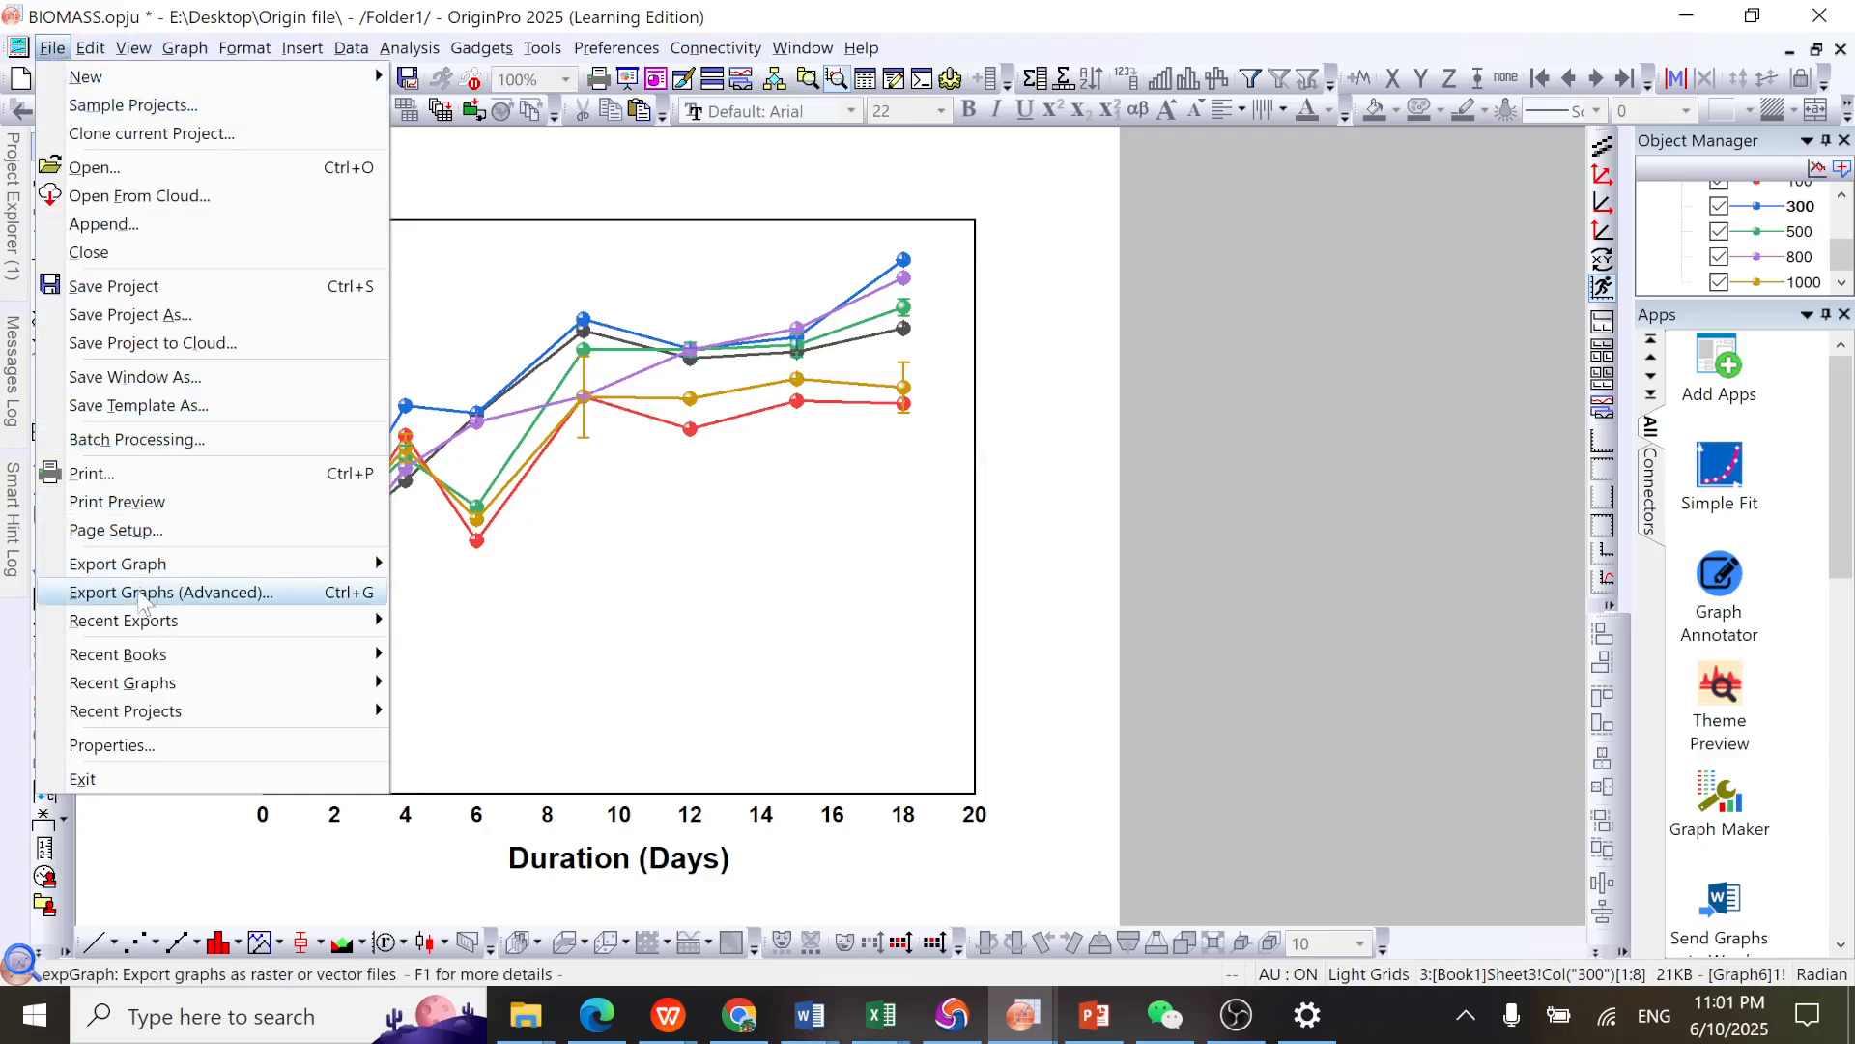
mouse_move(145, 568)
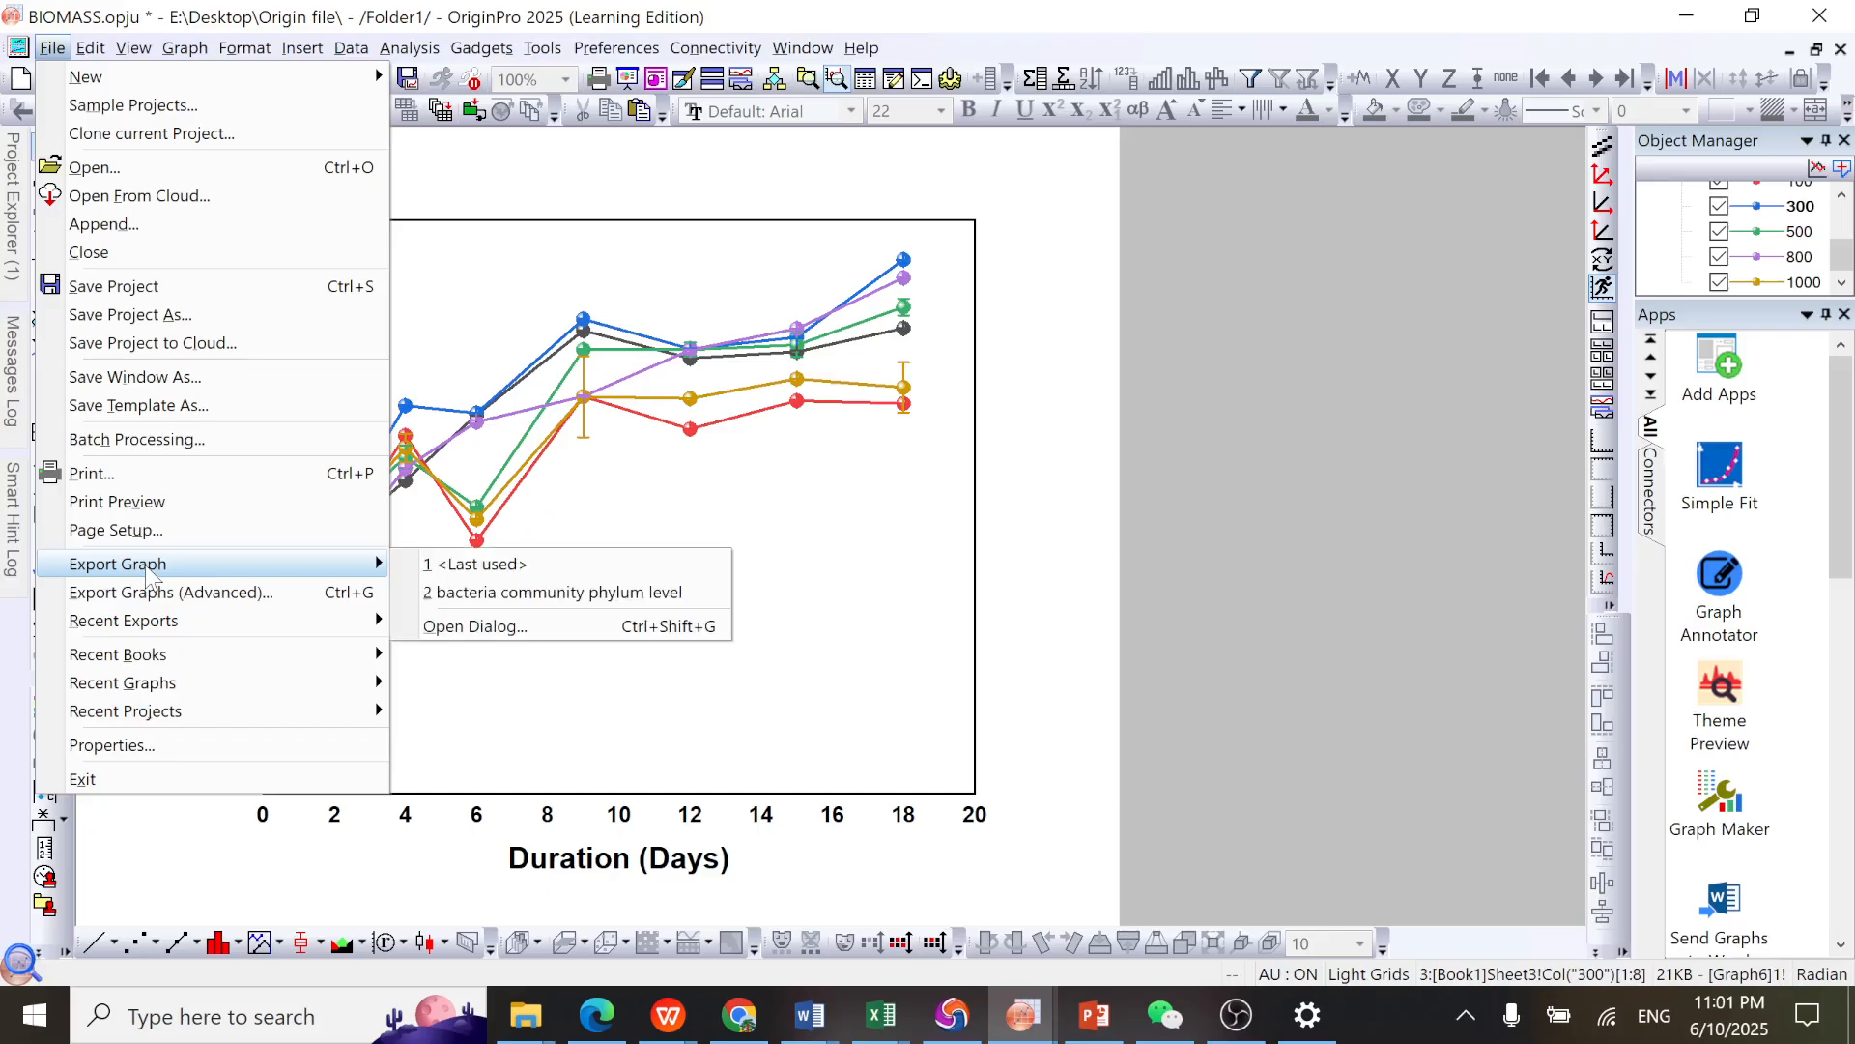
left_click(505, 627)
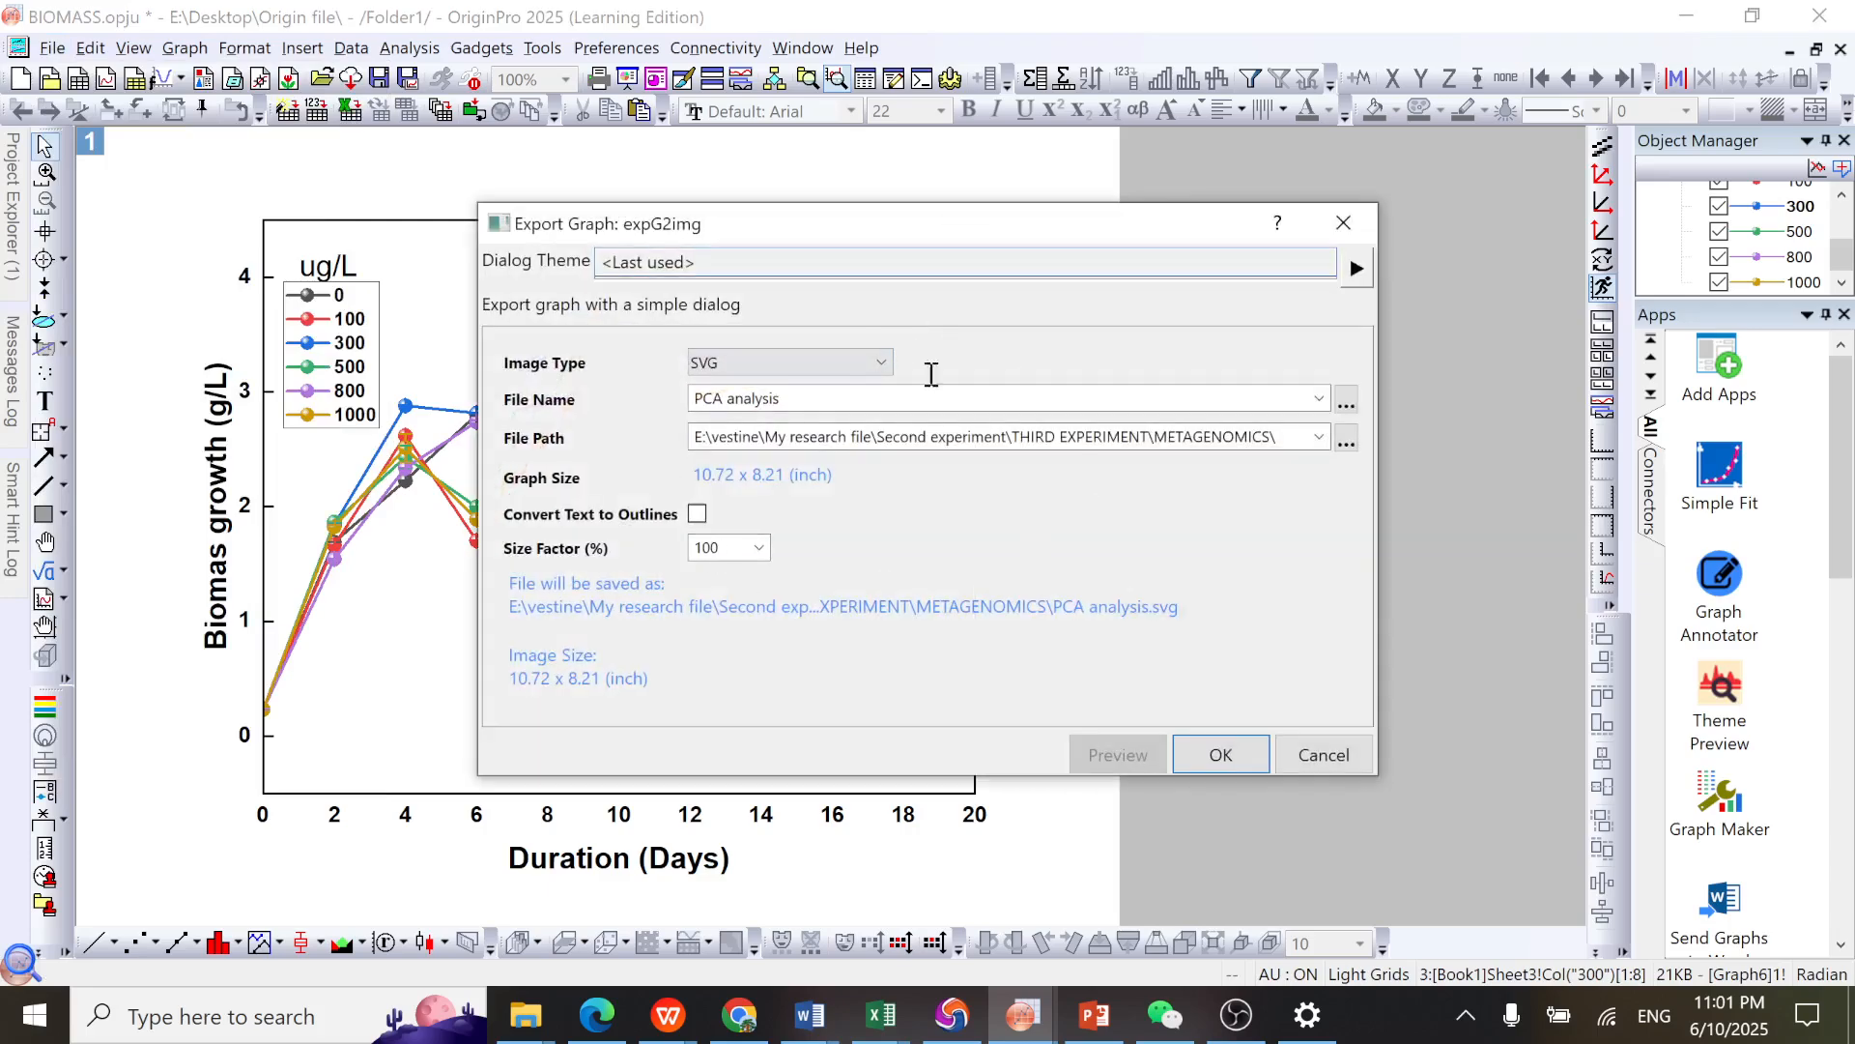
left_click(867, 363)
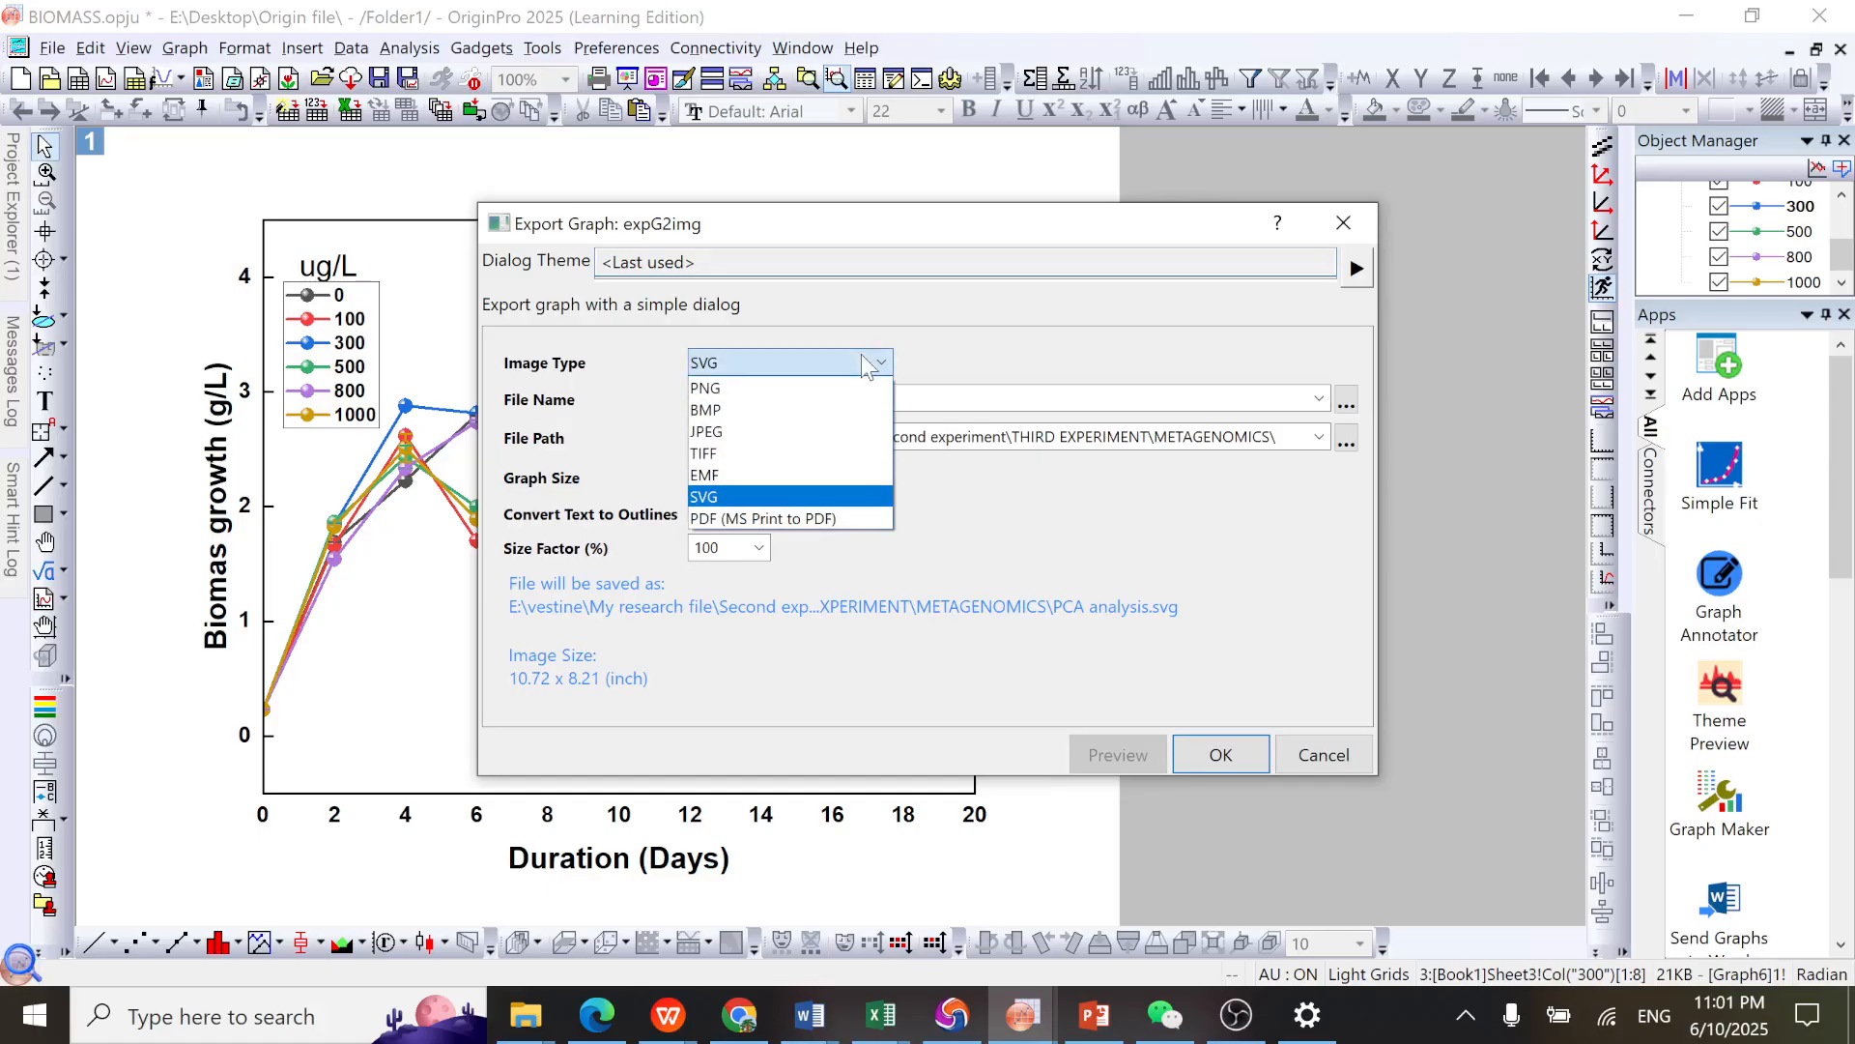
left_click(717, 455)
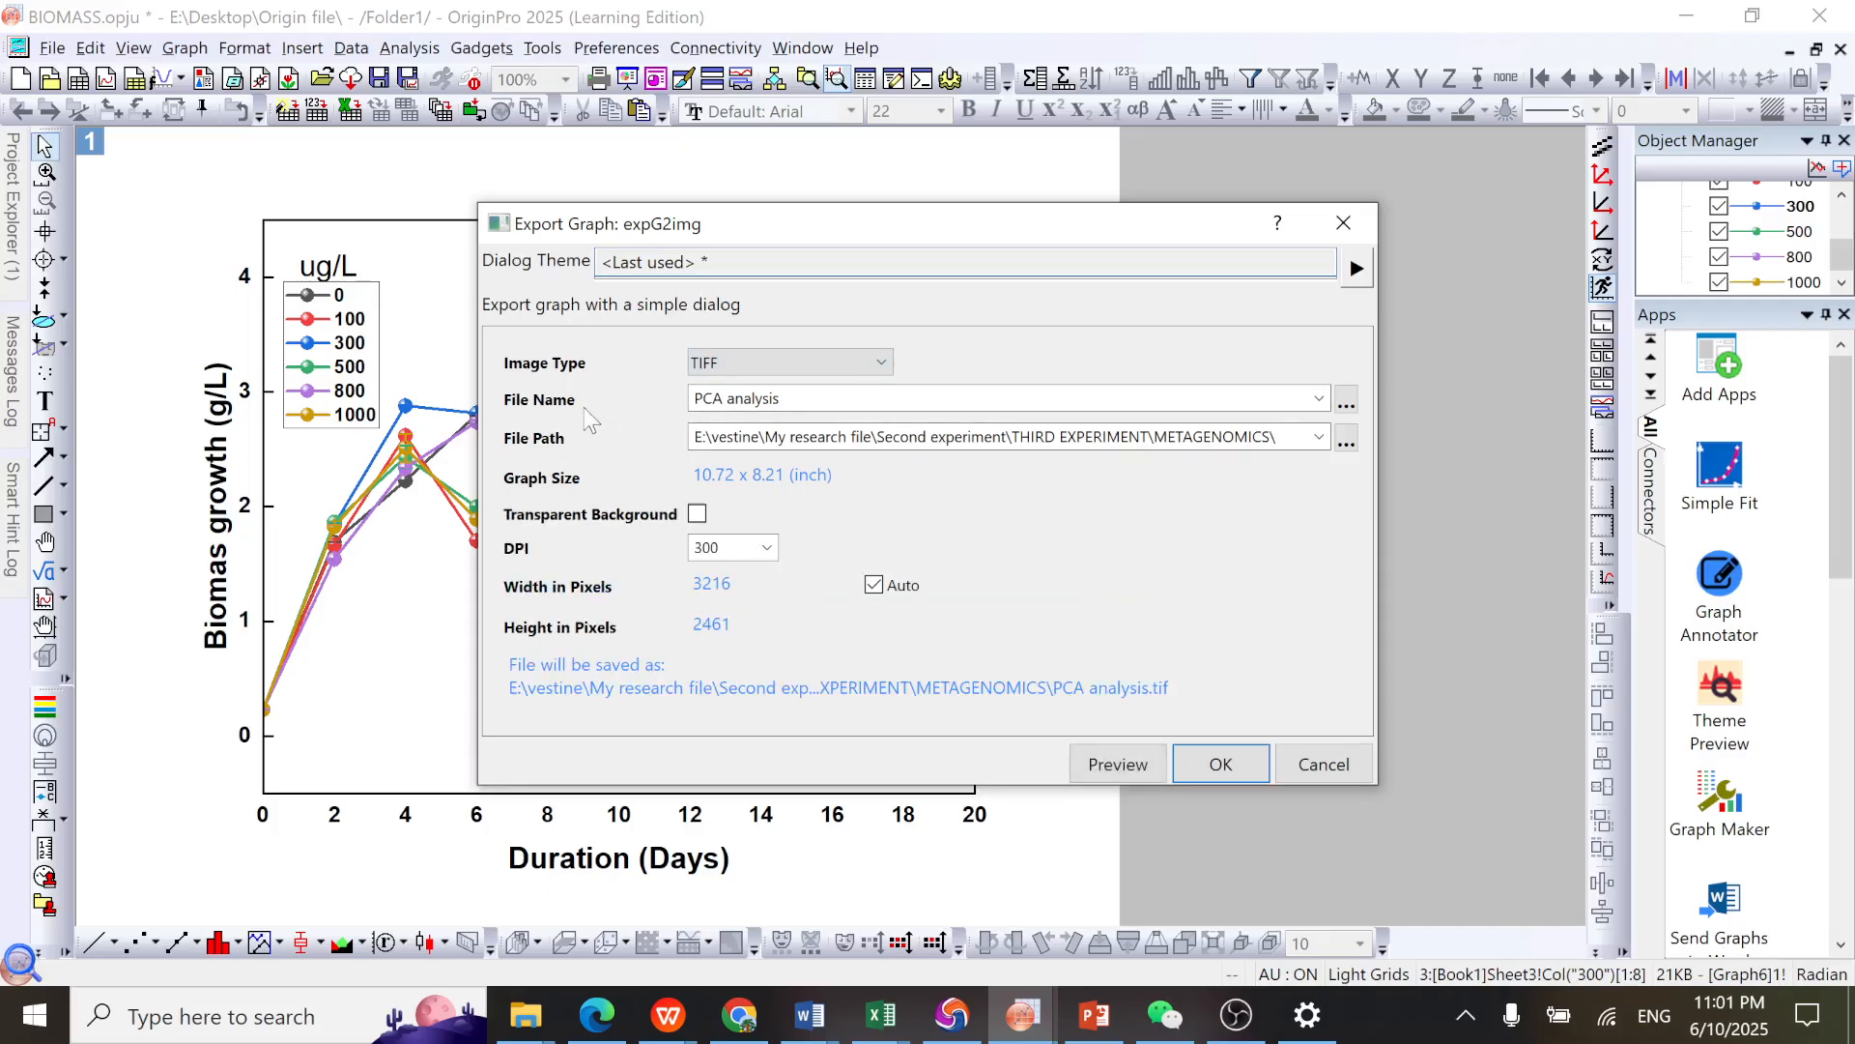
left_click_drag(807, 401, 689, 400)
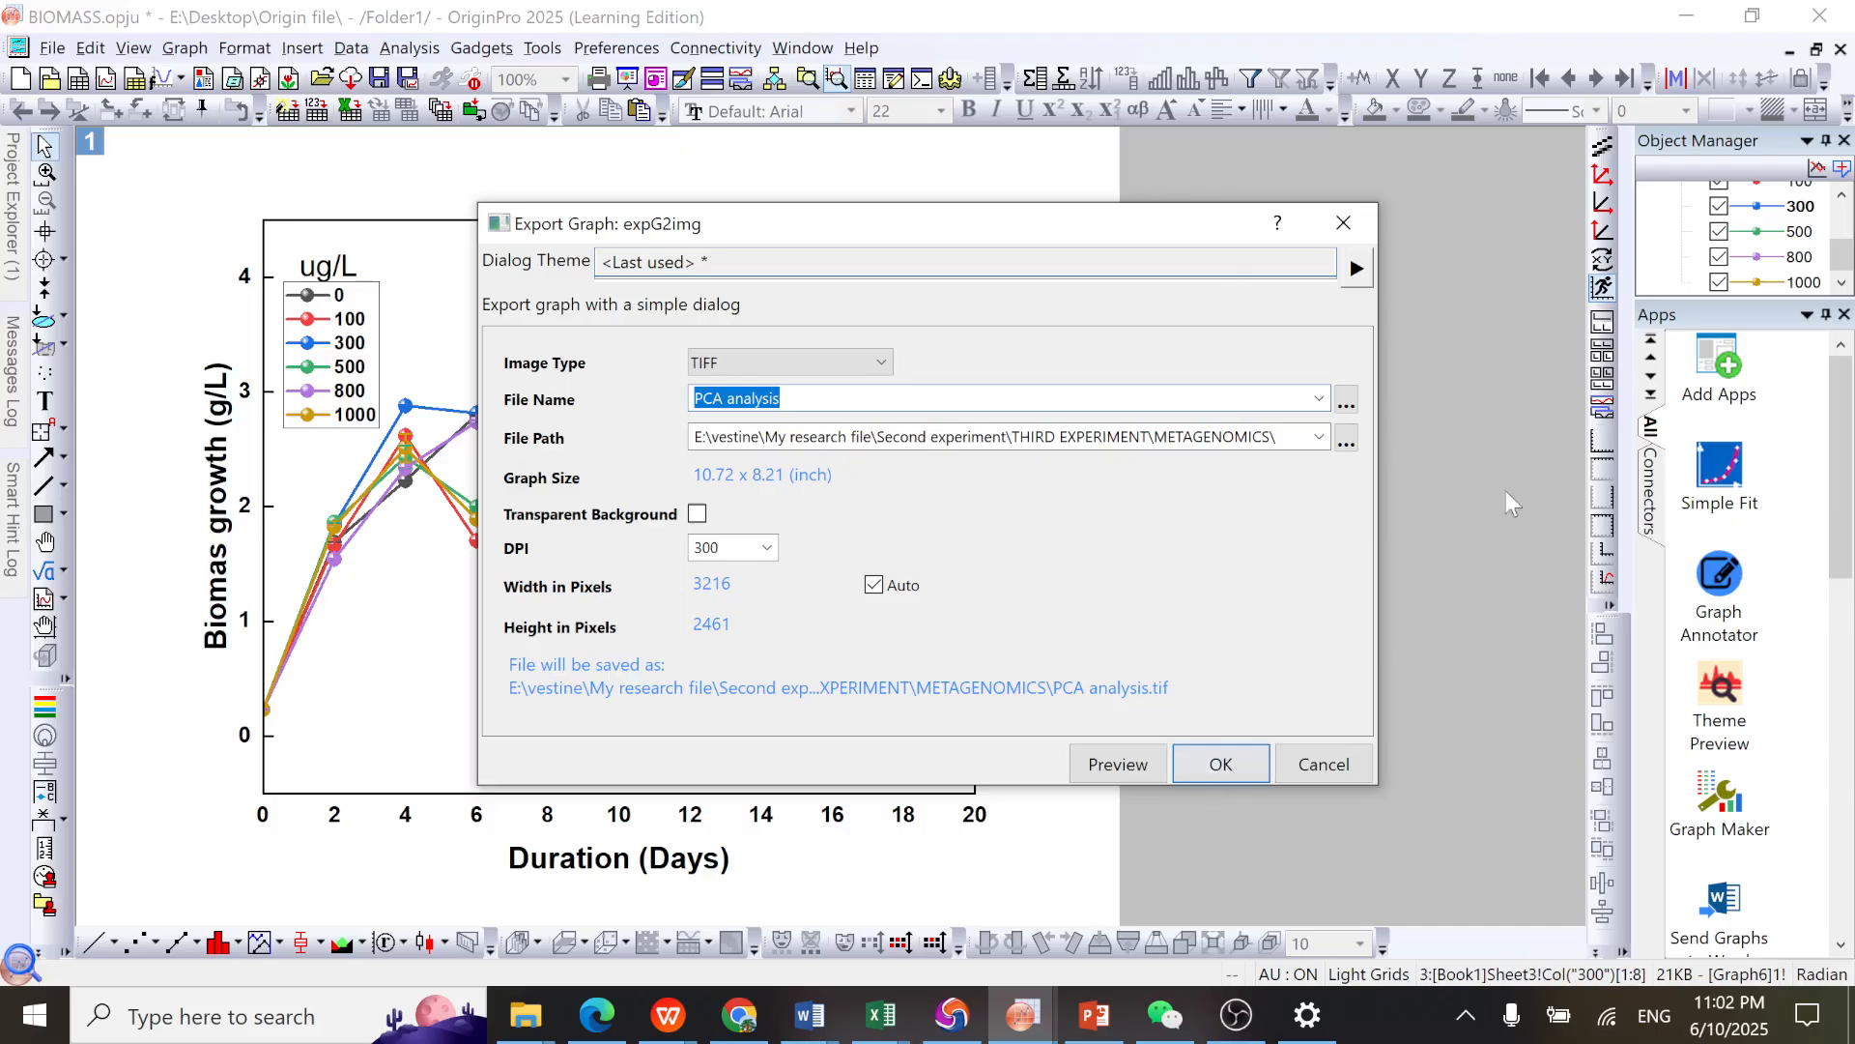
left_click(1343, 224)
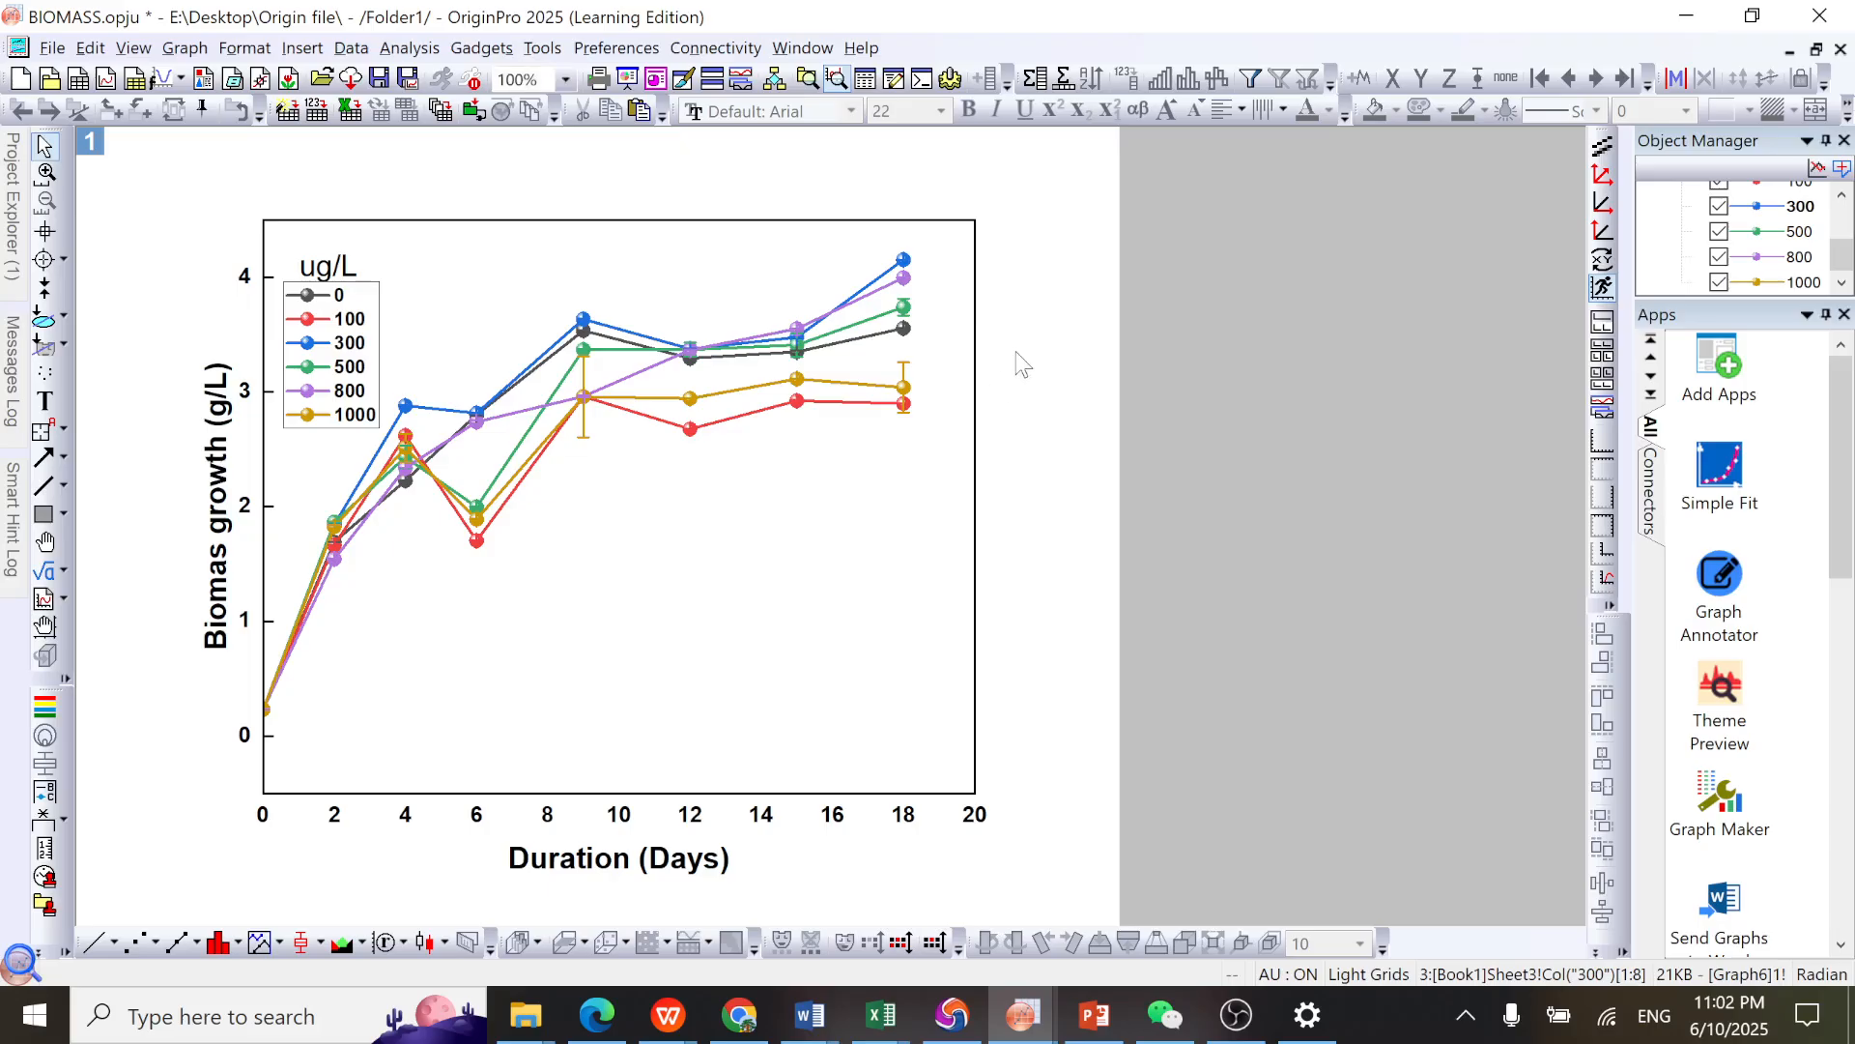
Step: Copy the graph to the clipboard as a JPEG image at 300 DPI with a 100% size factor
right_click(1018, 355)
mouse_move(1095, 557)
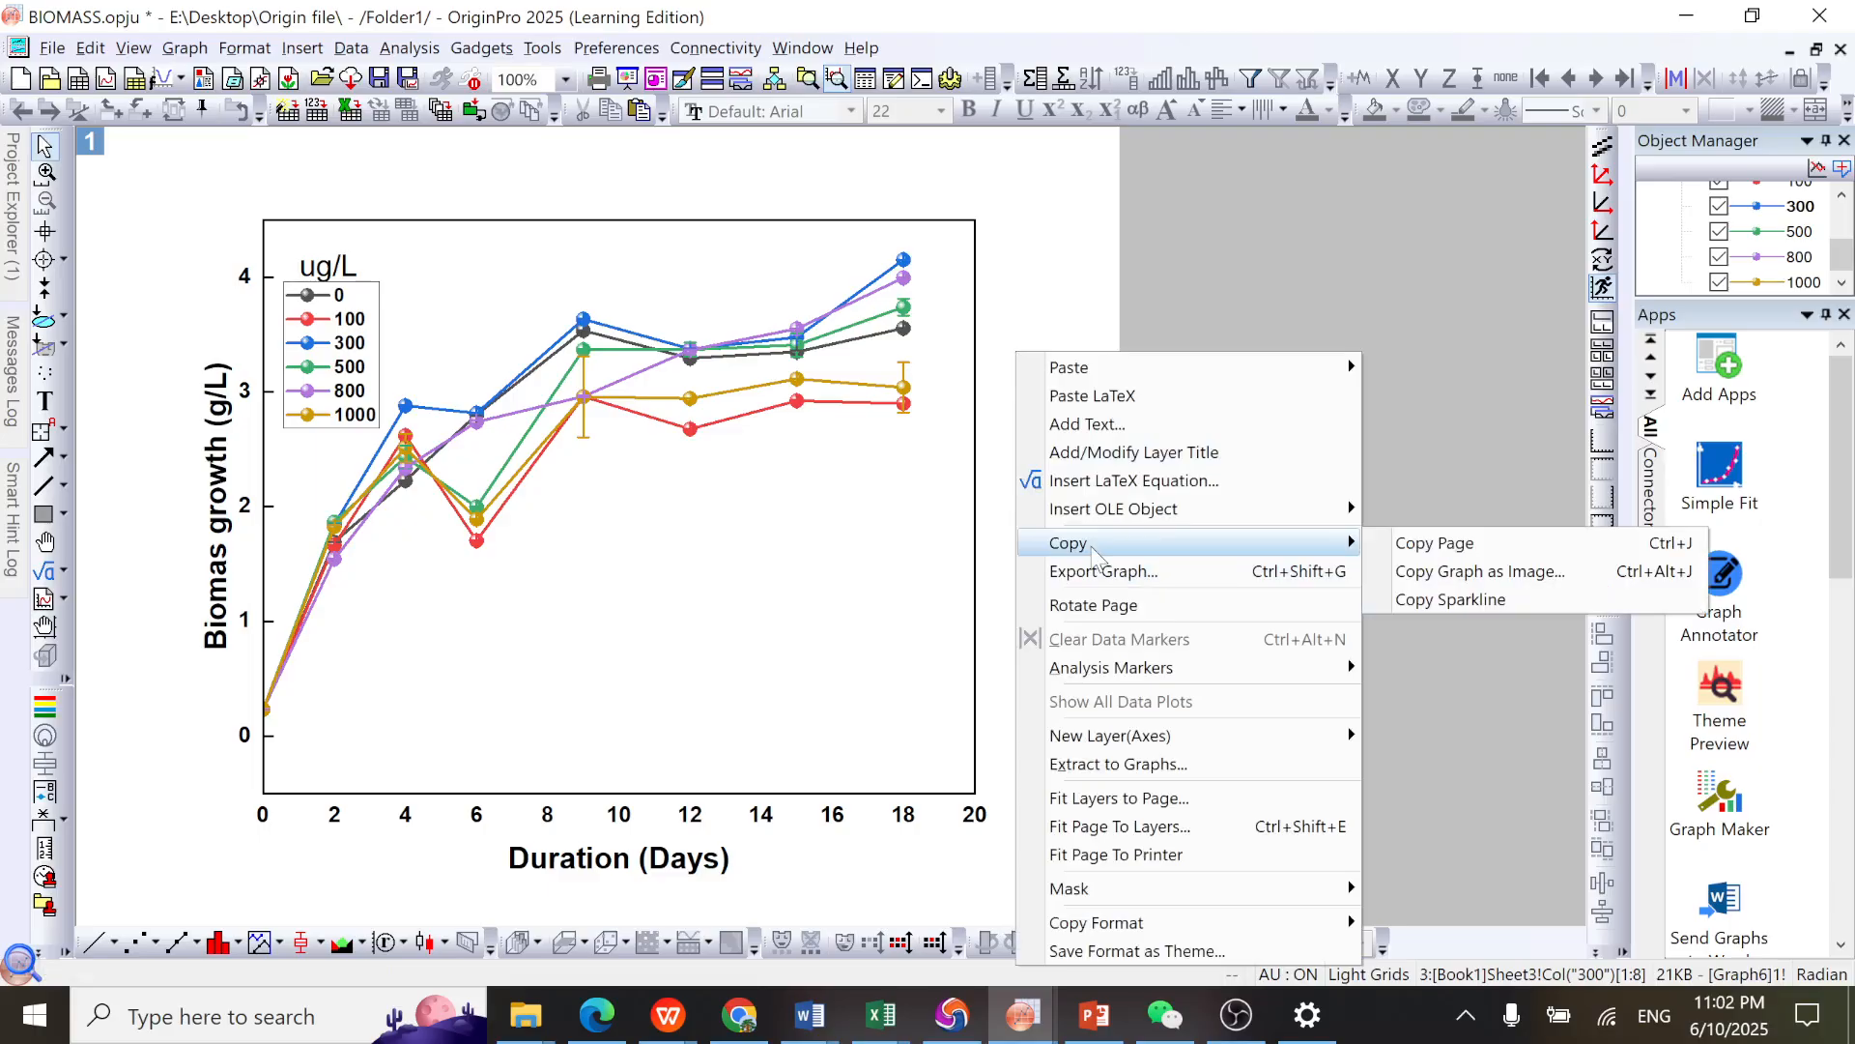
left_click(1524, 578)
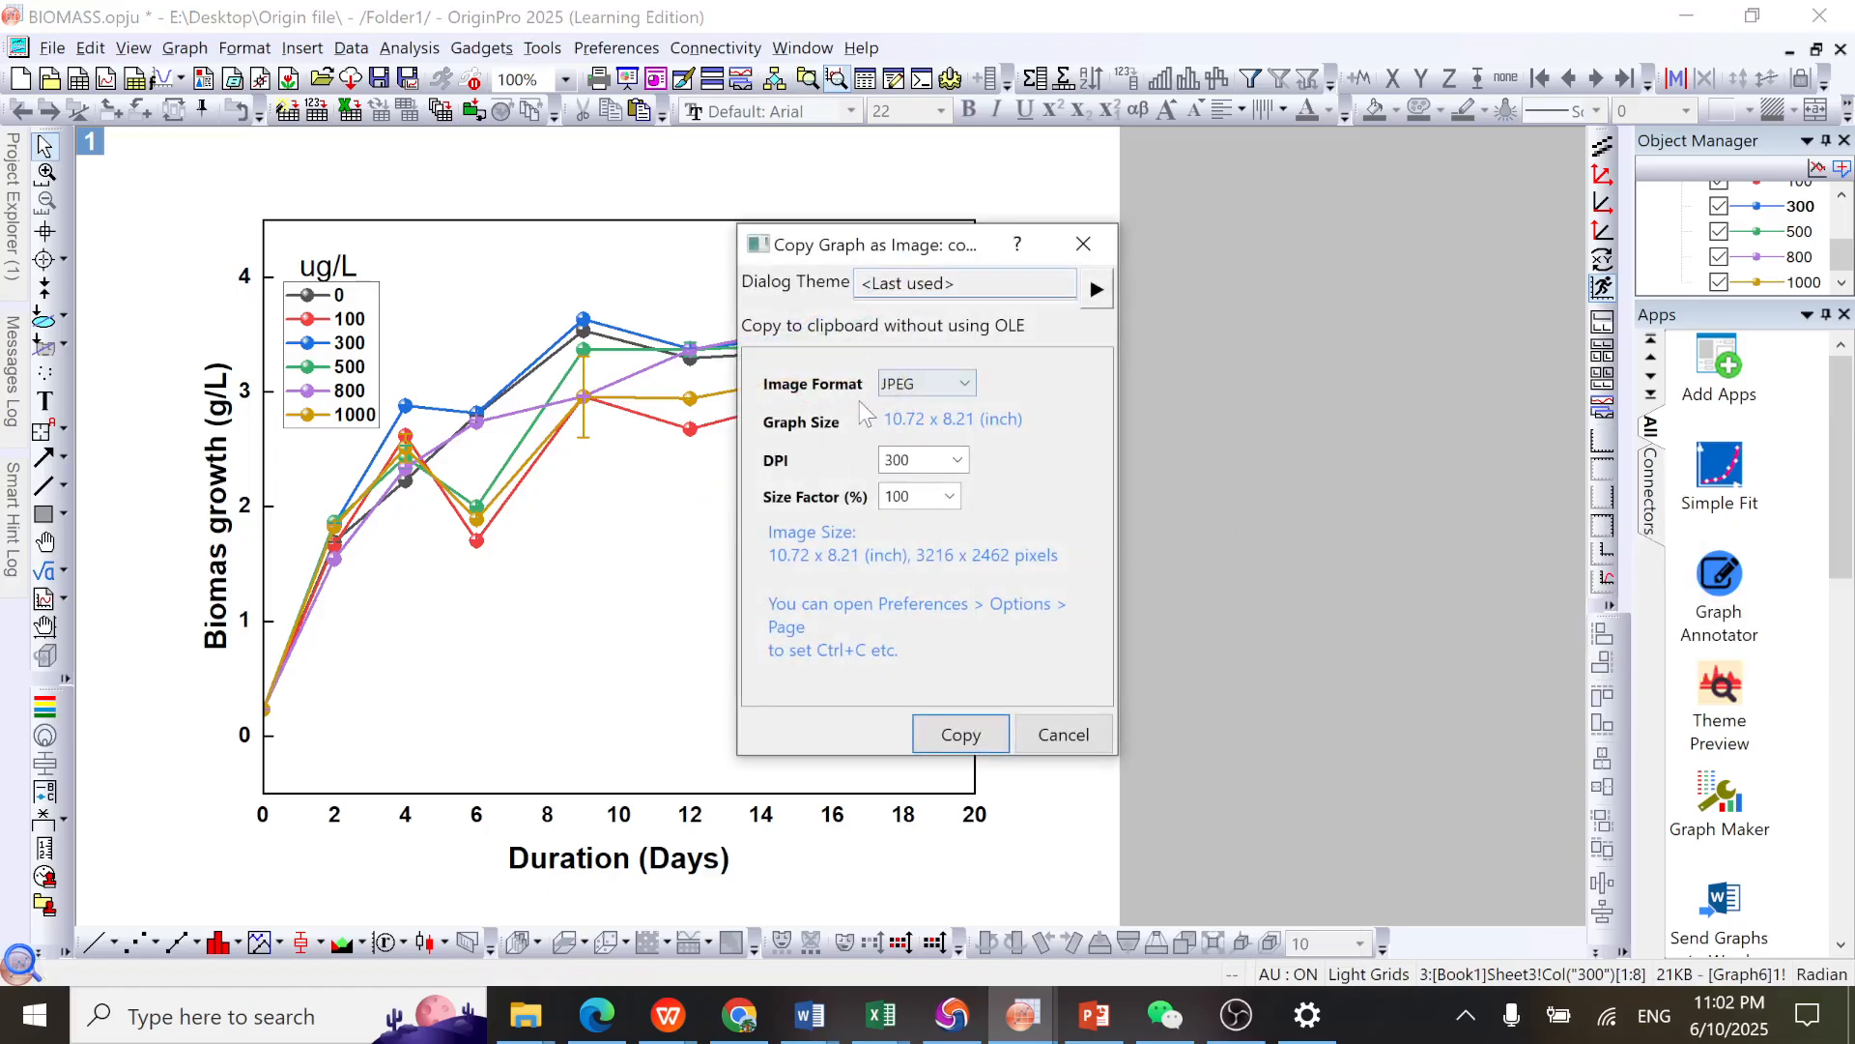
left_click(962, 387)
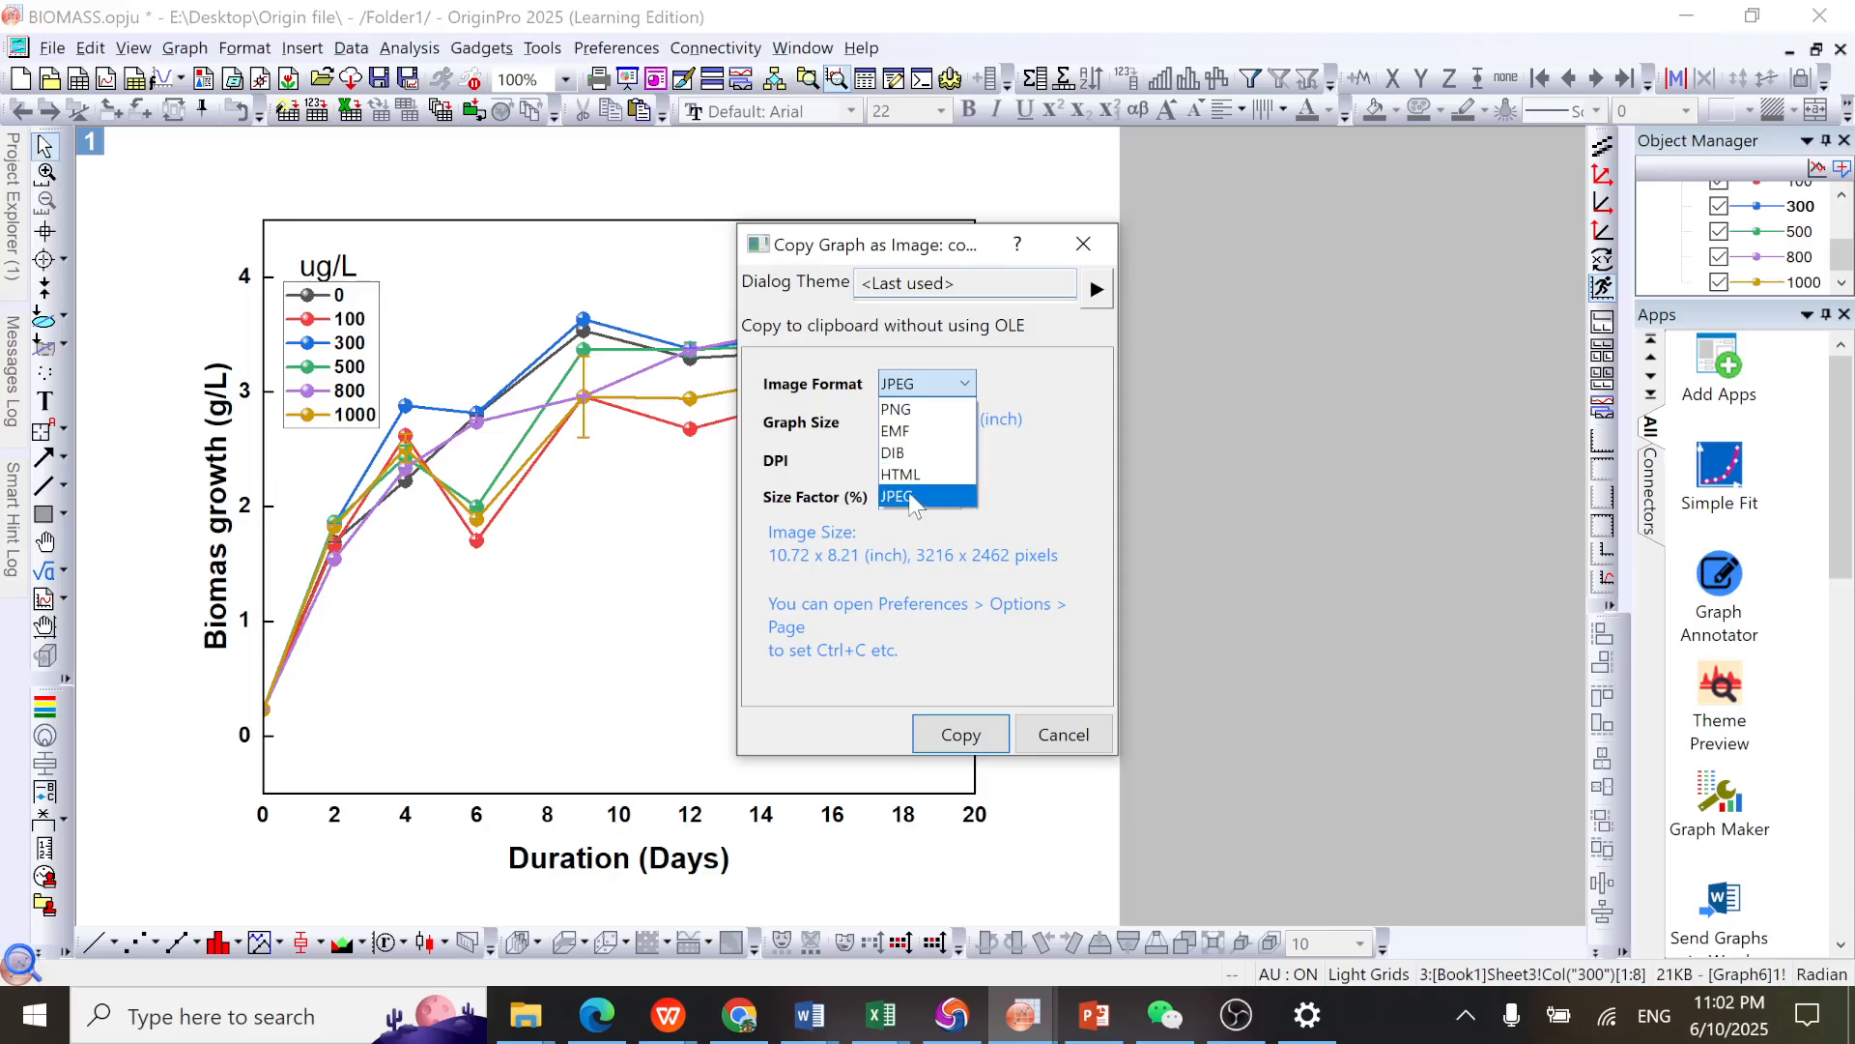
left_click(936, 388)
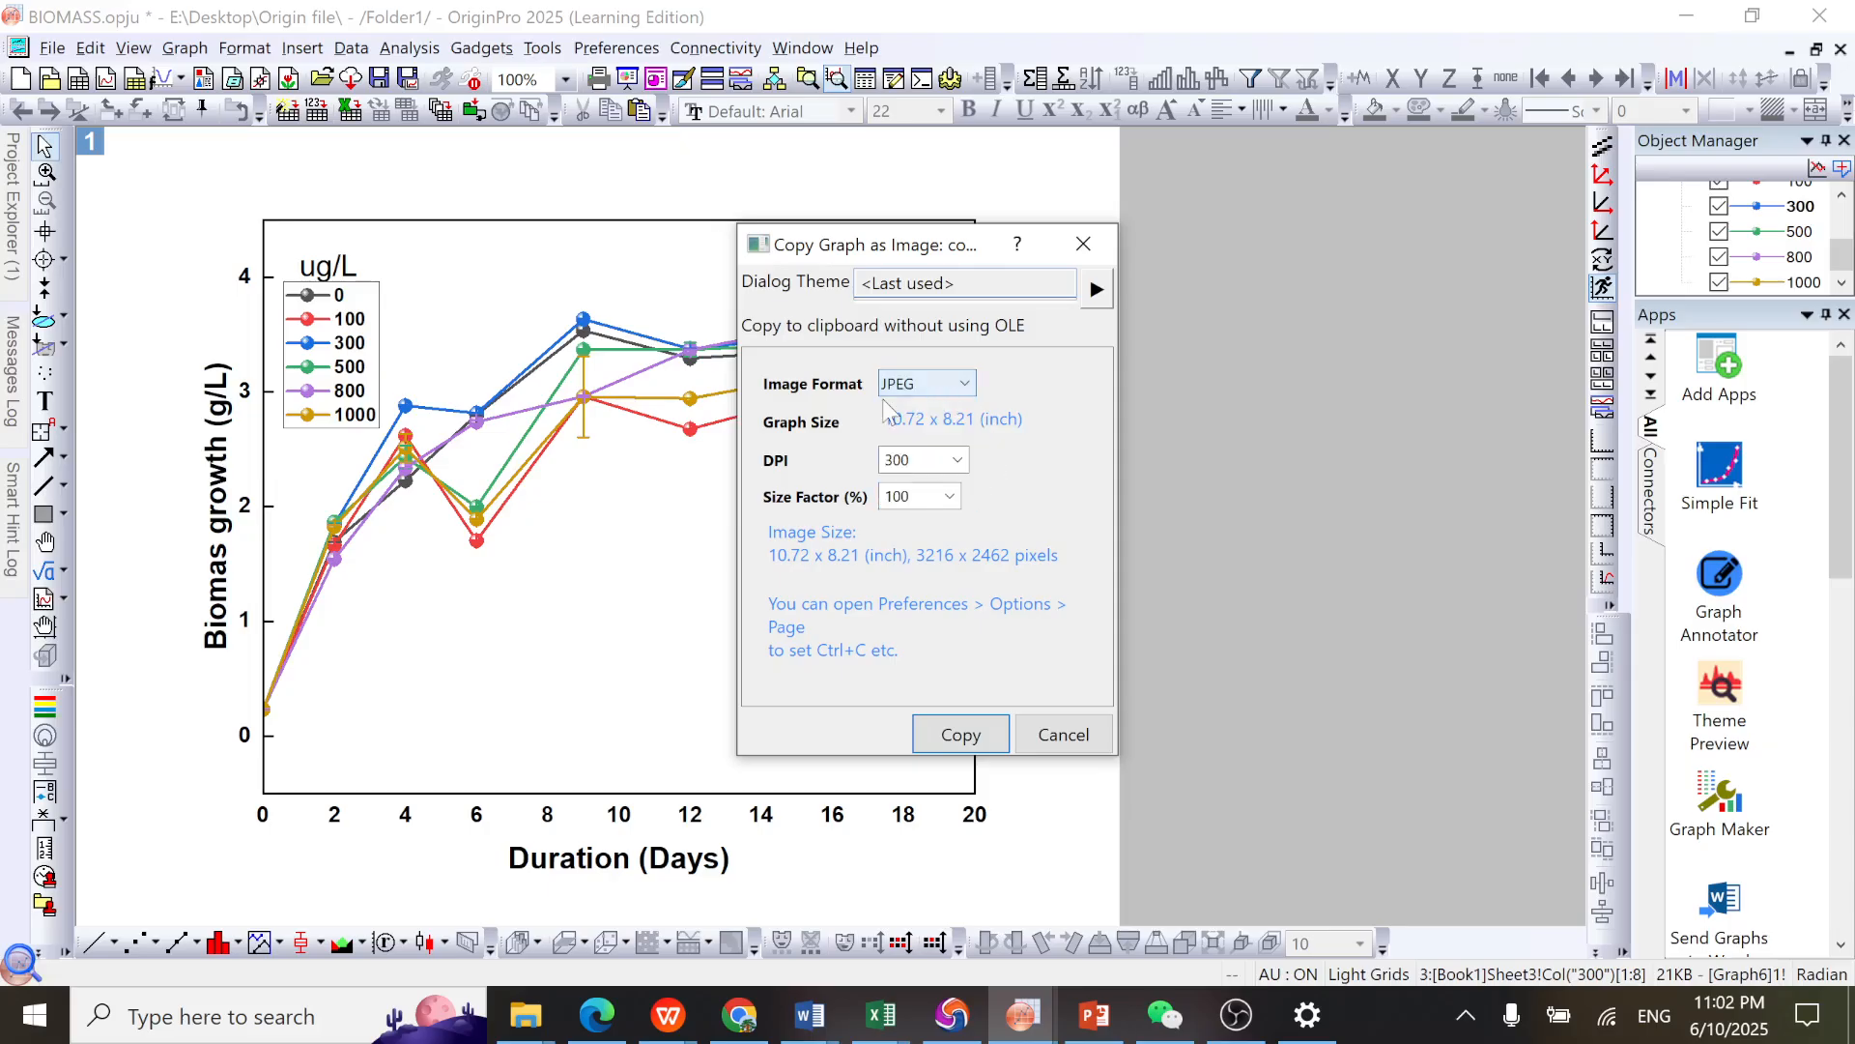
left_click(961, 739)
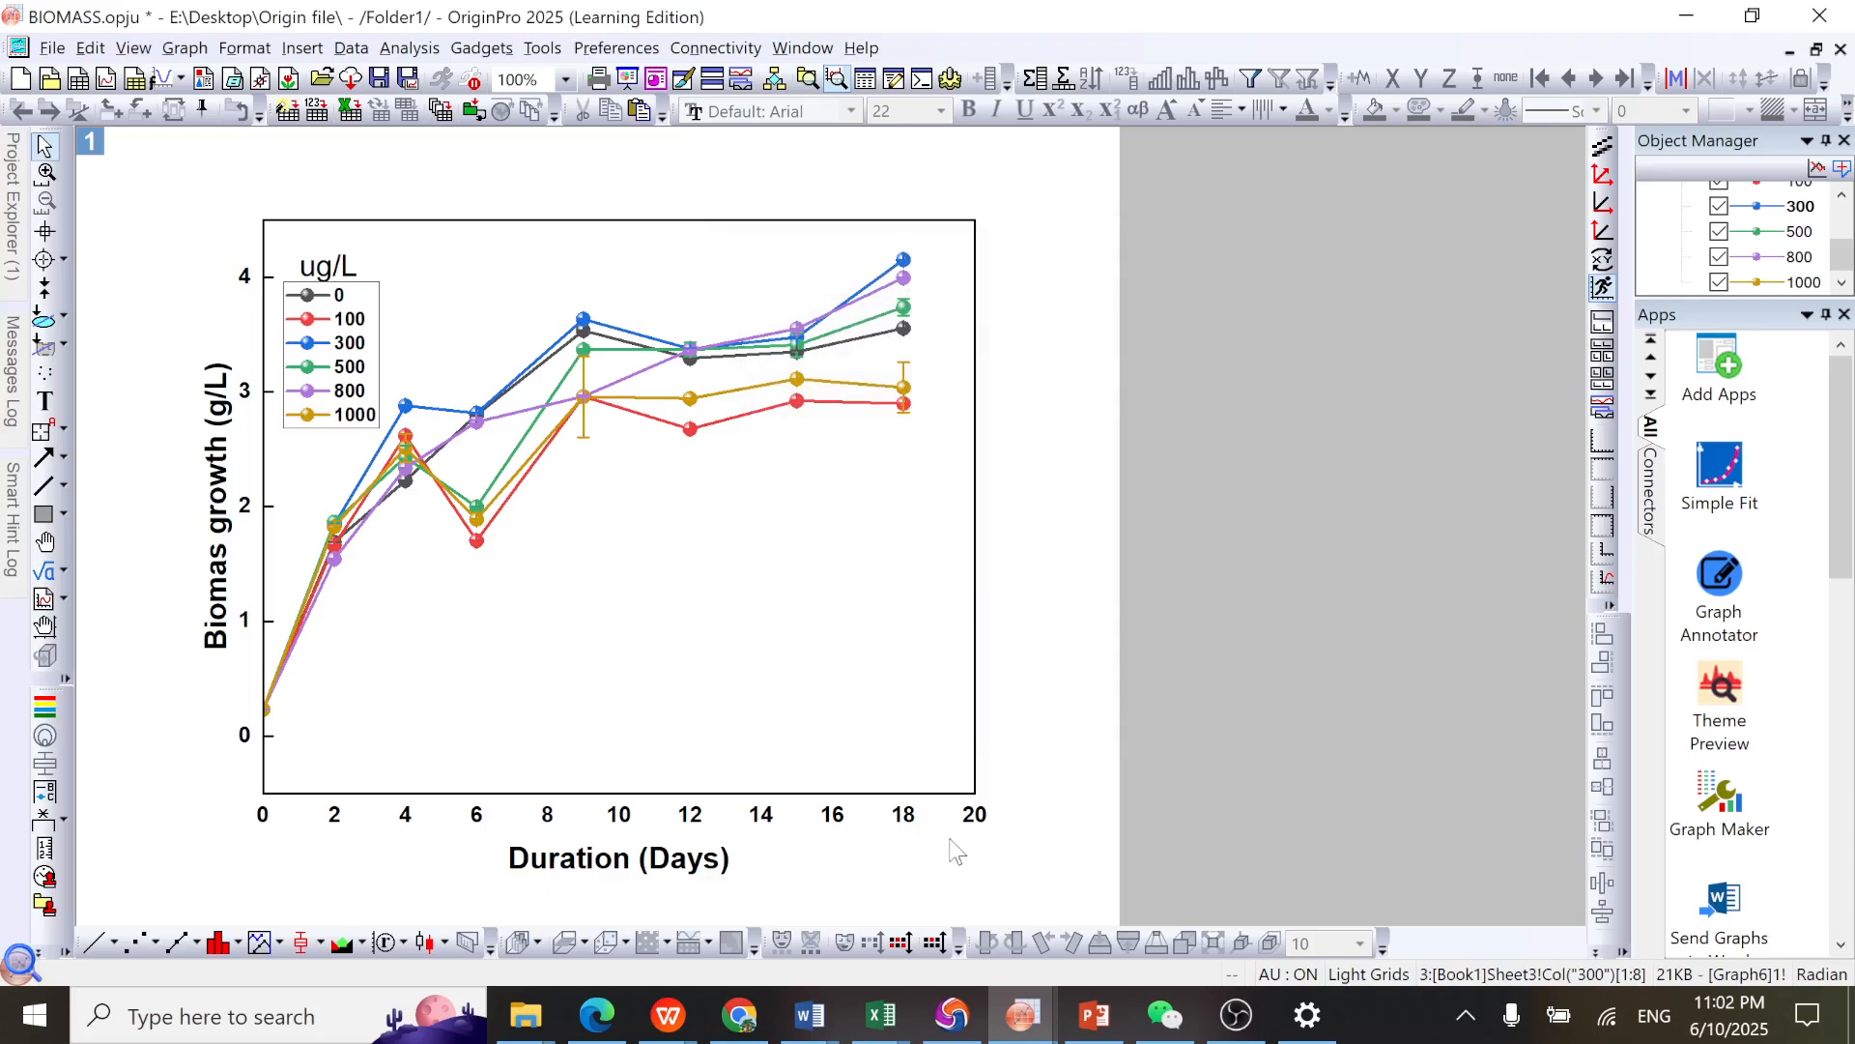
Step: Switch to the Presentation1 file in PowerPoint and duplicate slide 6
mouse_move(1095, 1015)
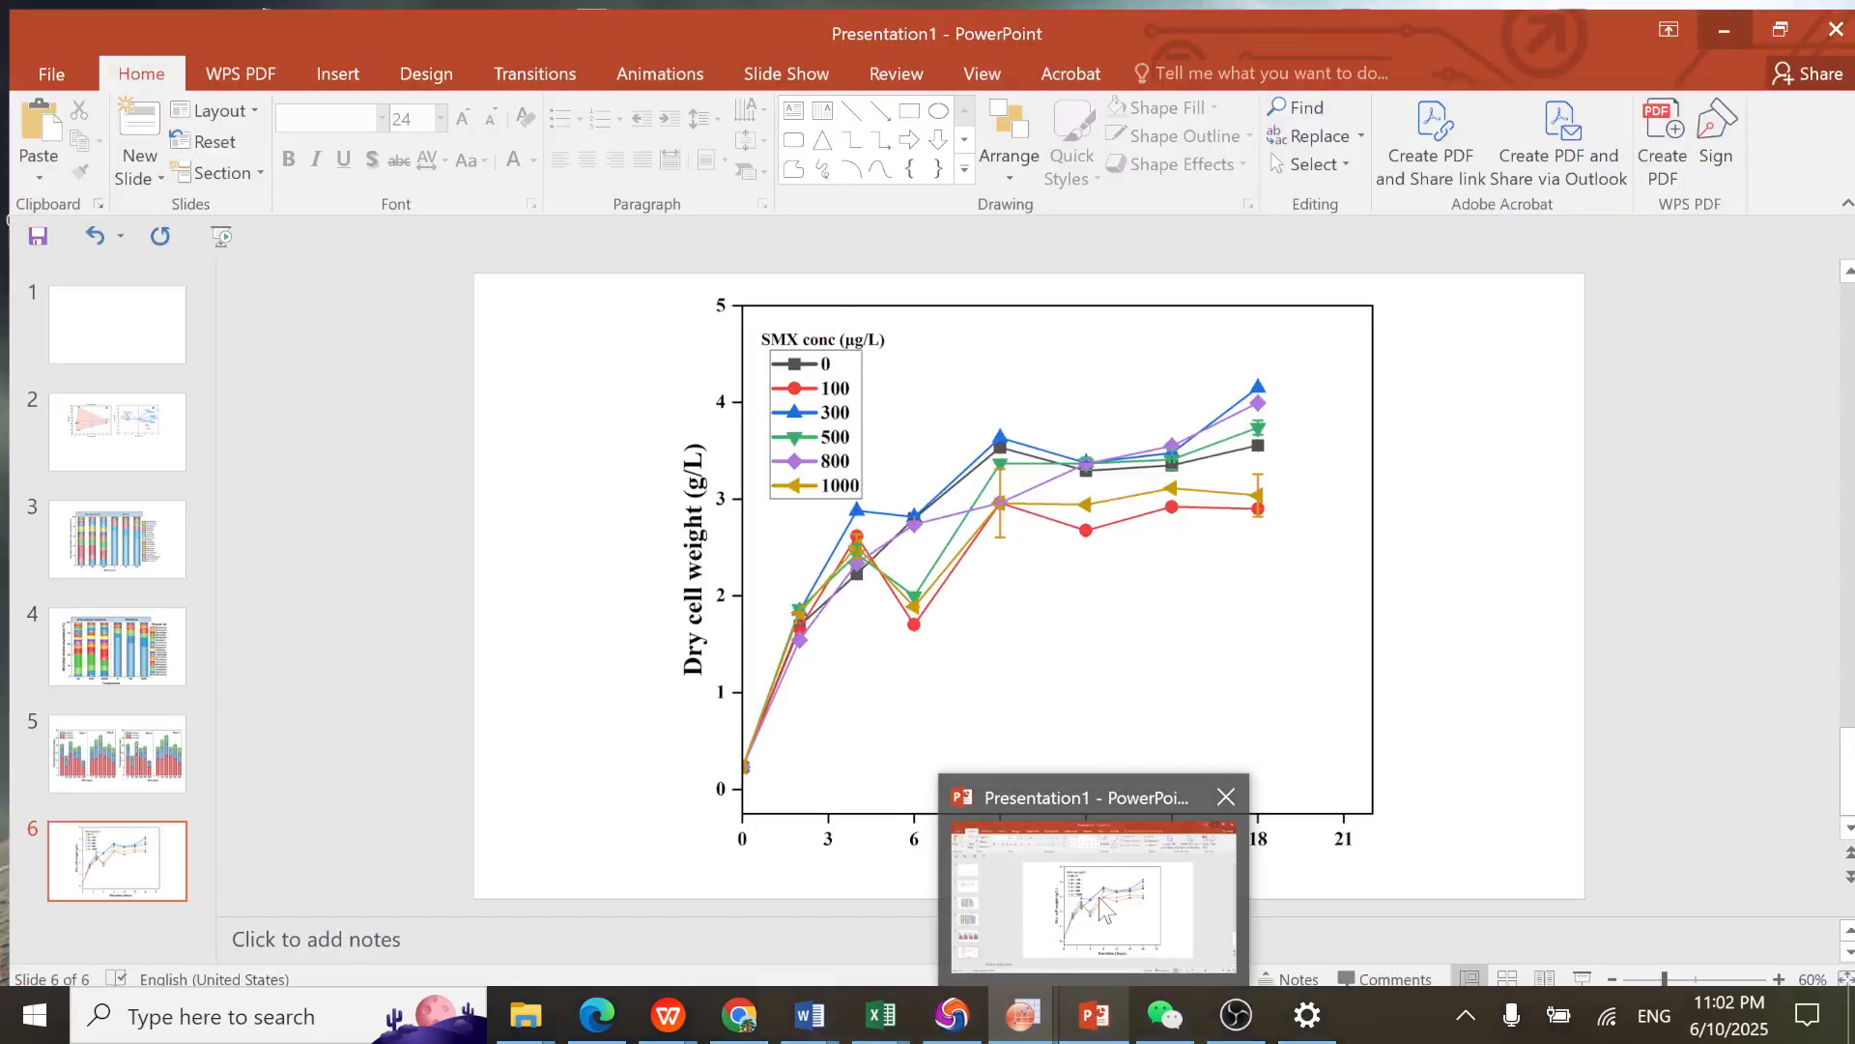
left_click(1099, 897)
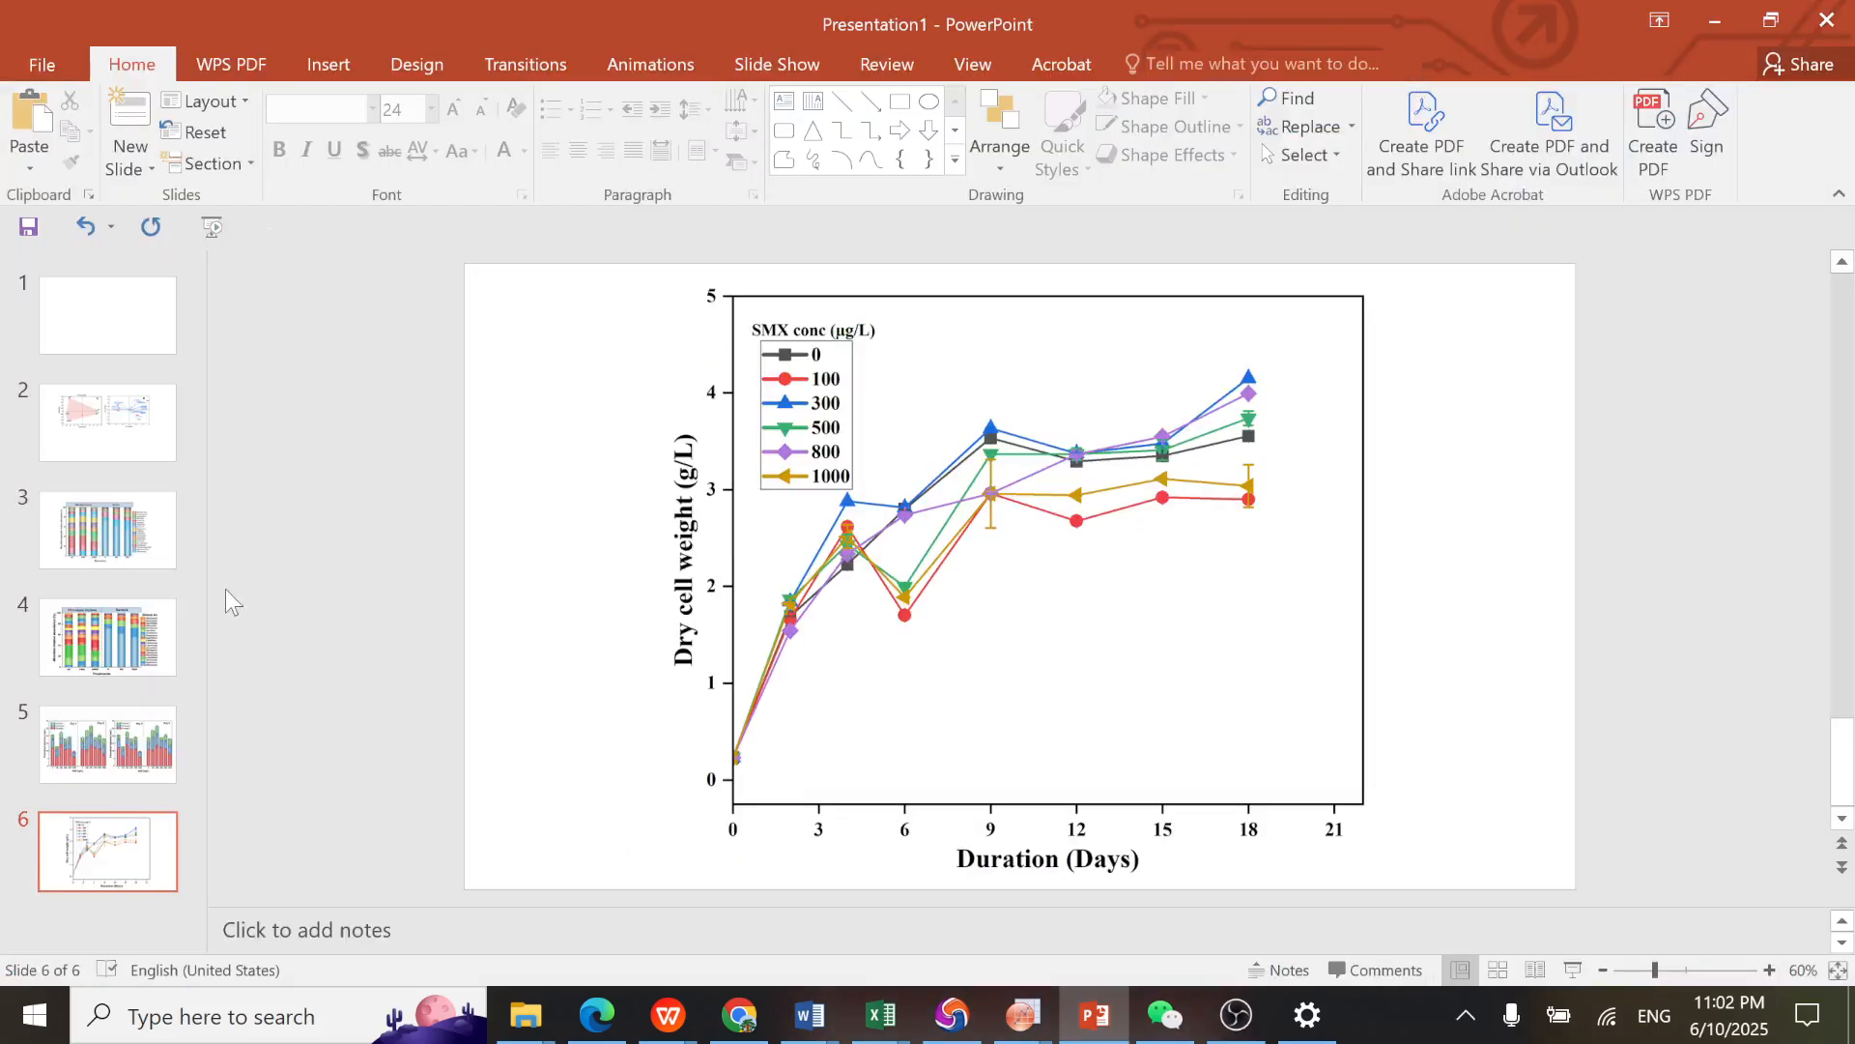
right_click(92, 905)
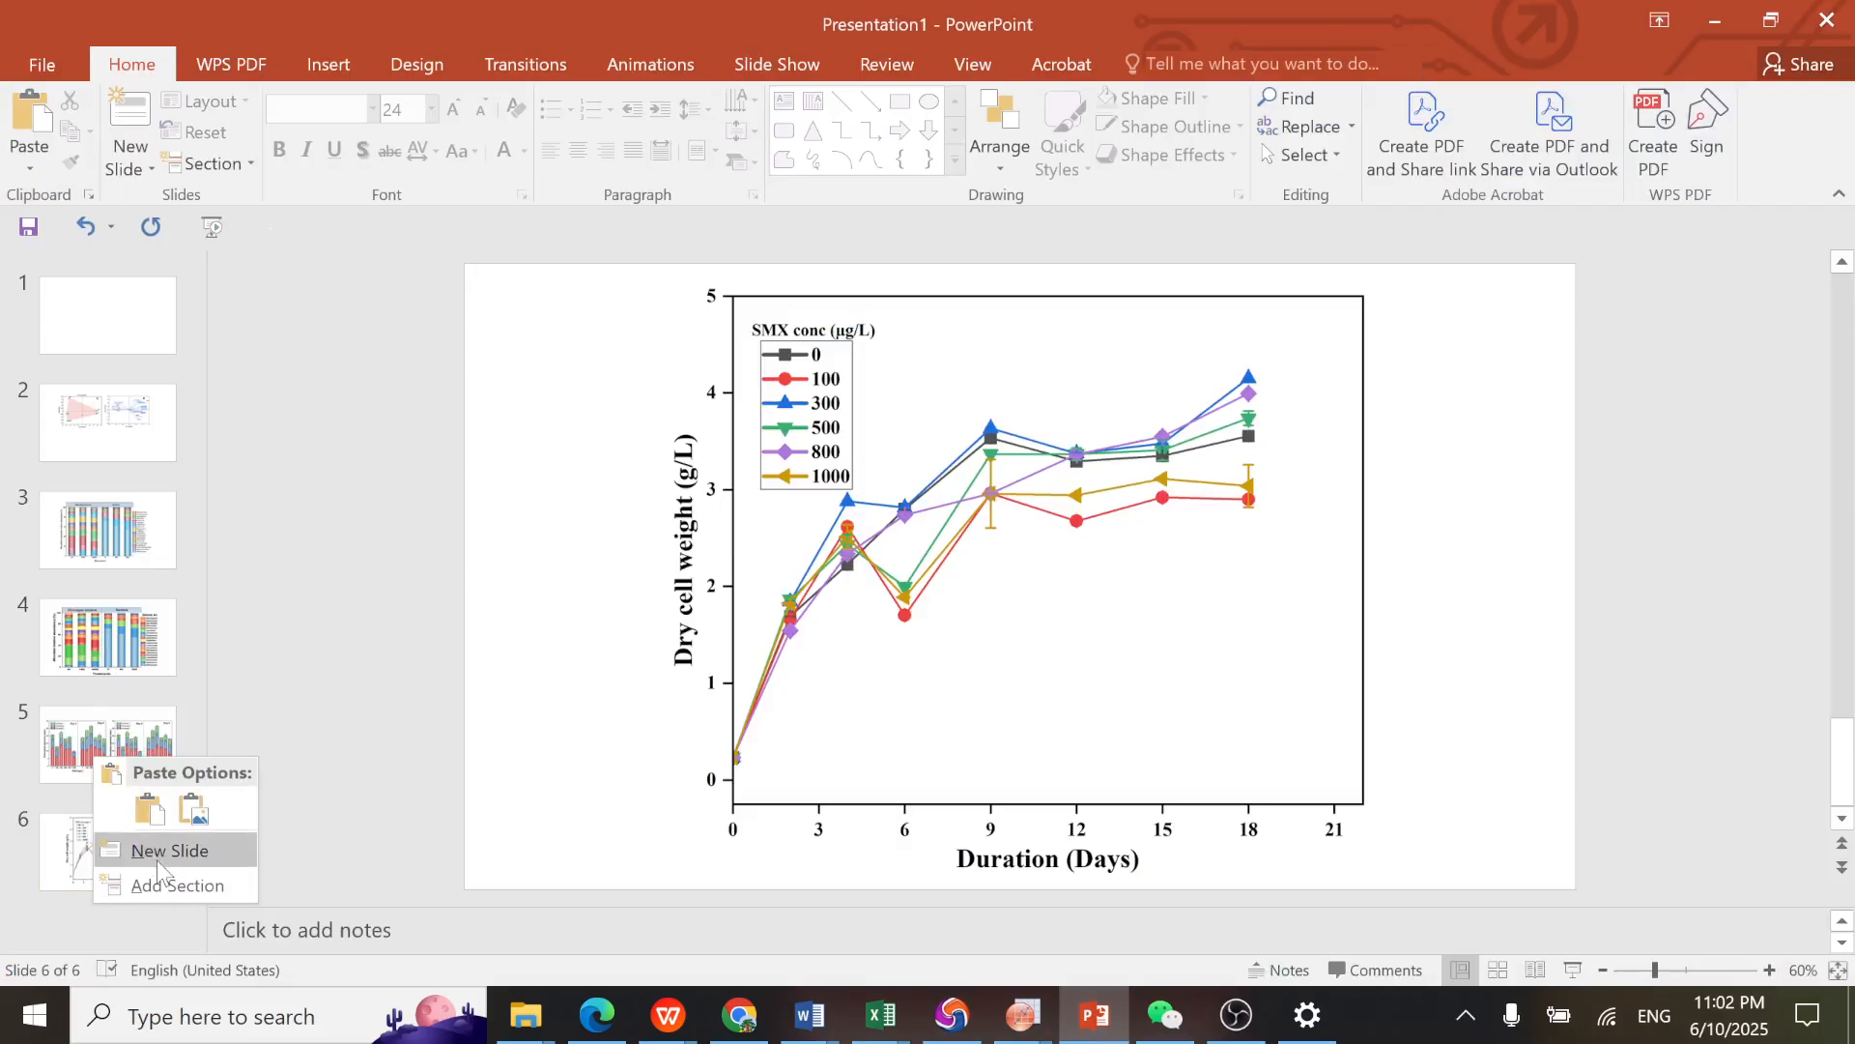
left_click(111, 875)
left_click(108, 877)
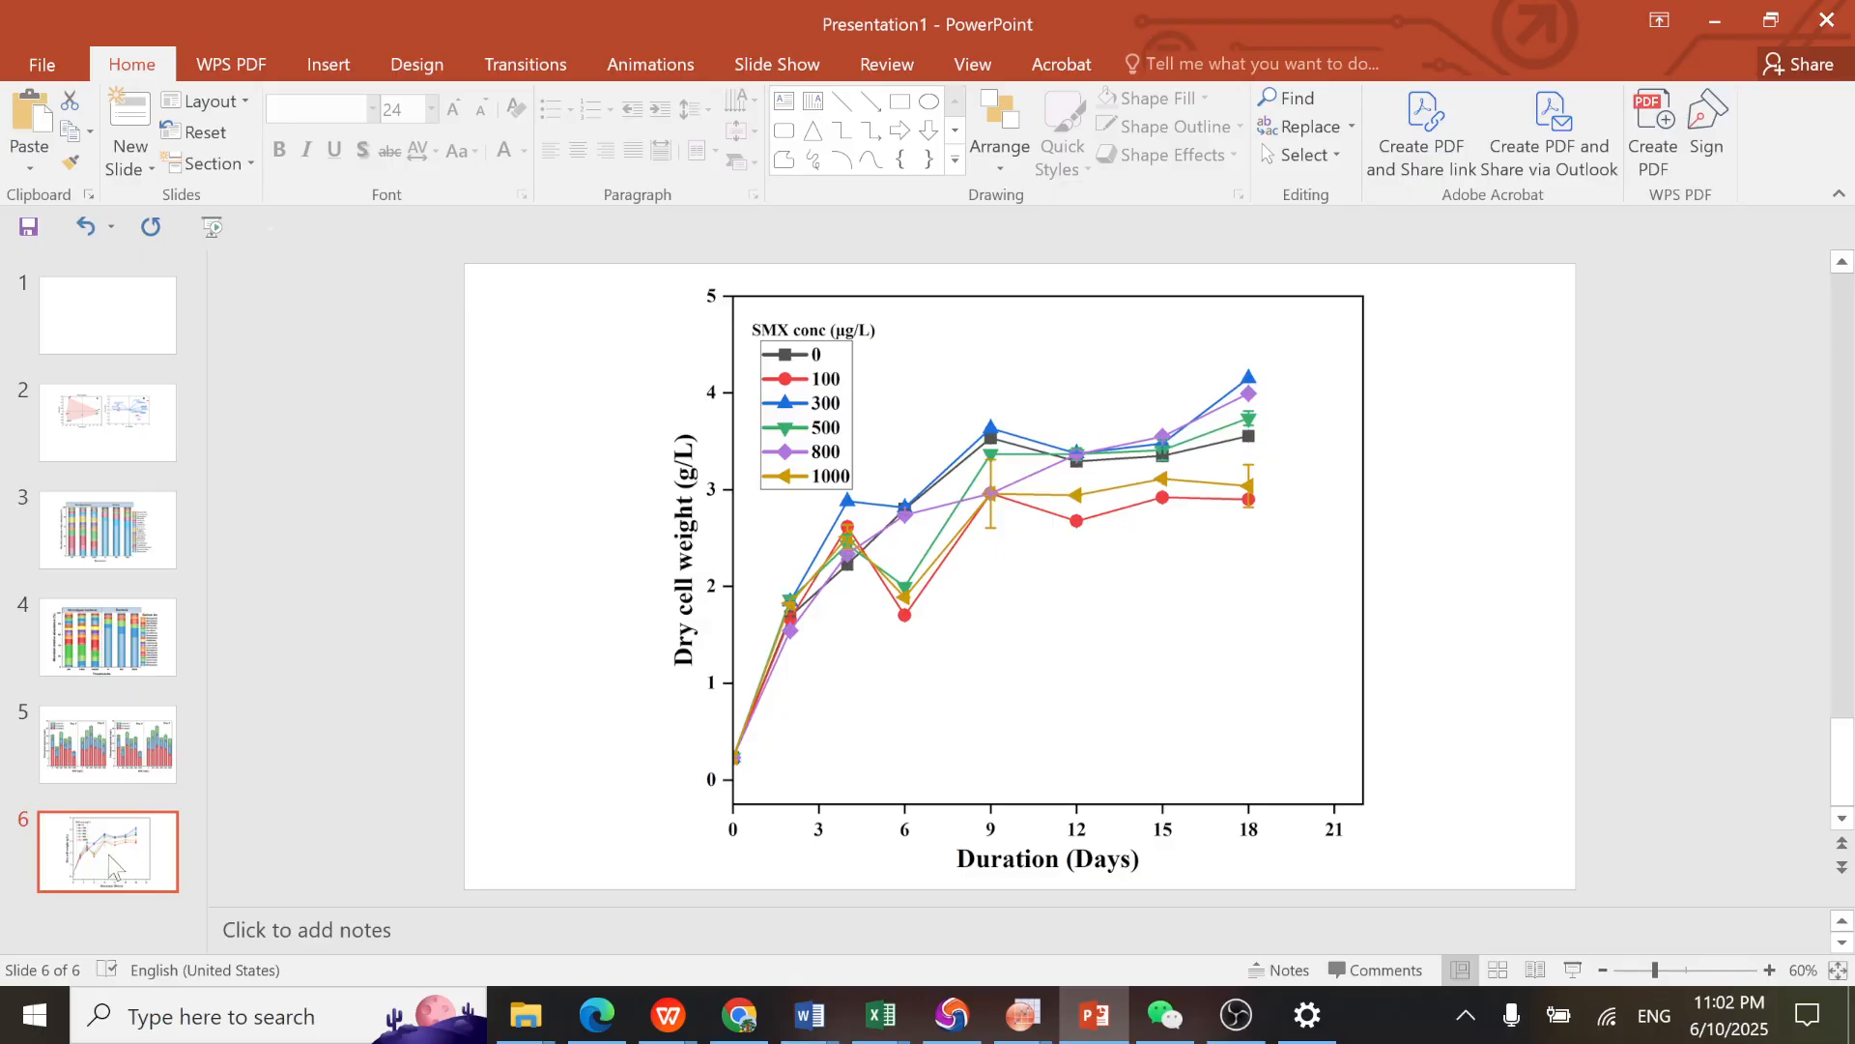
right_click(105, 873)
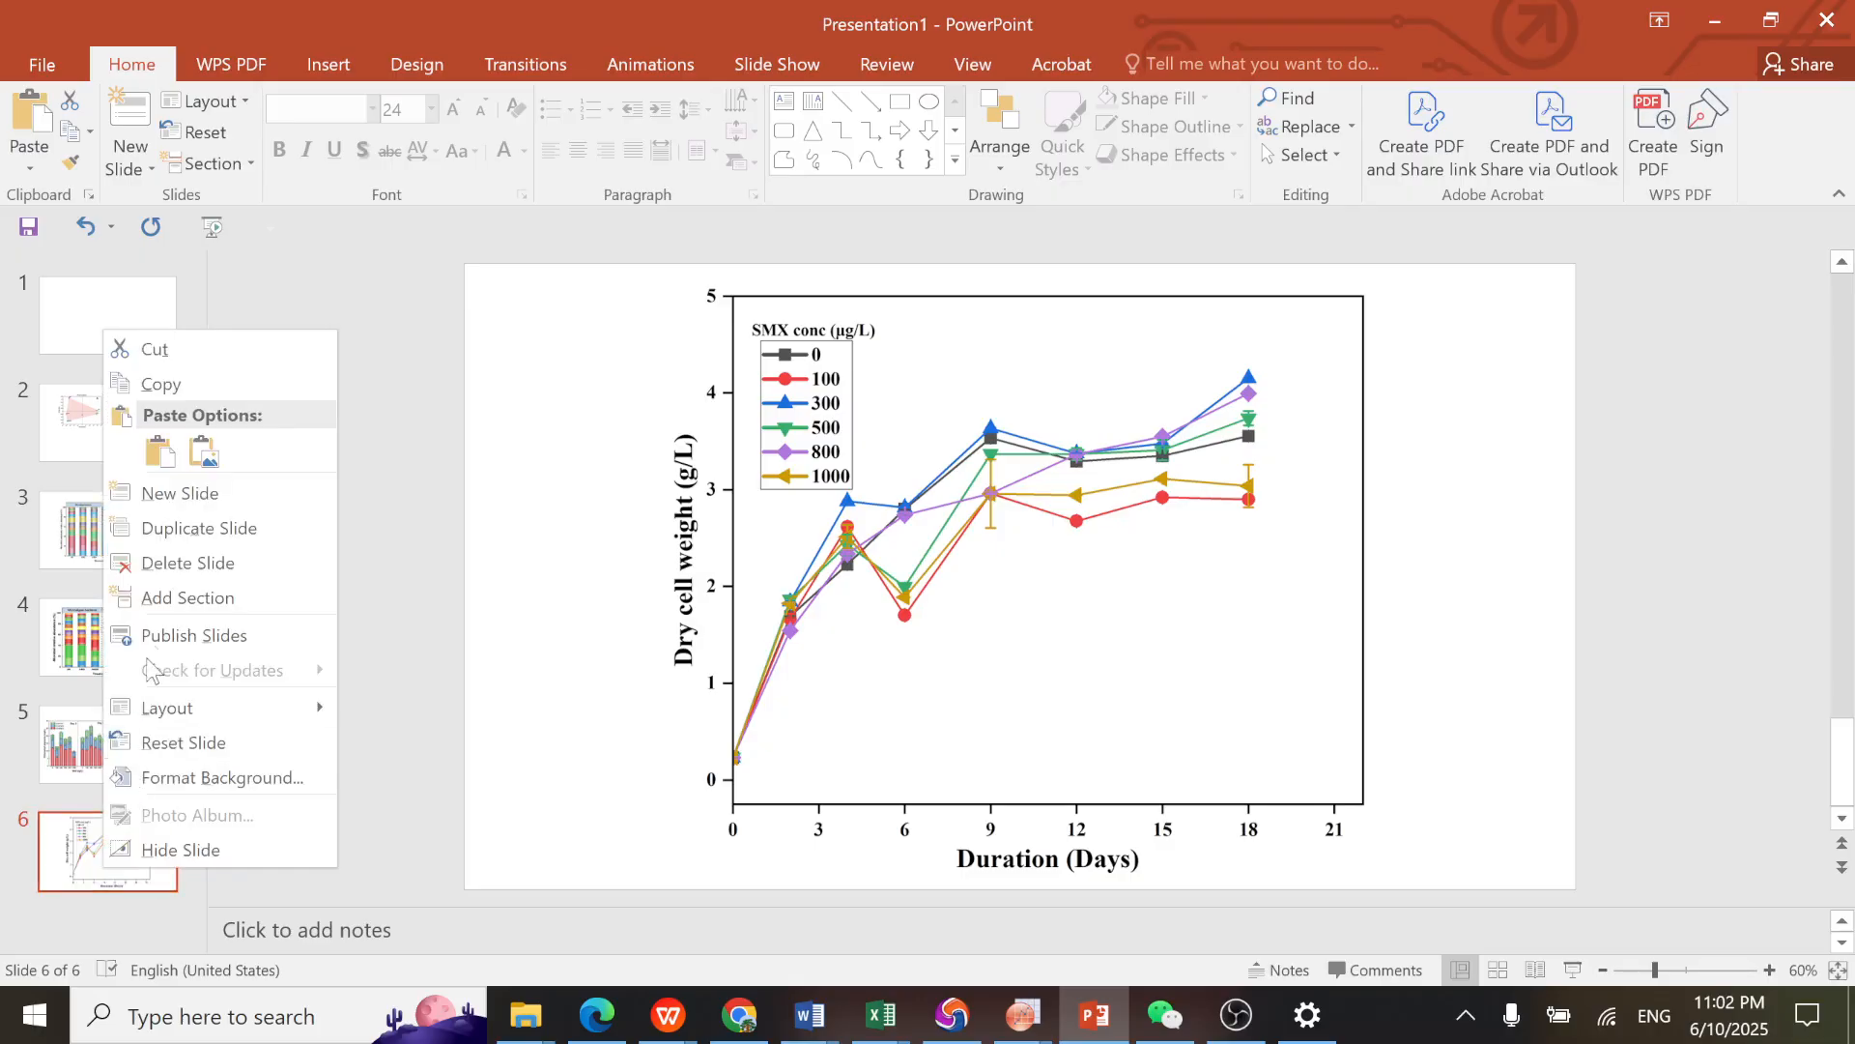
left_click(199, 532)
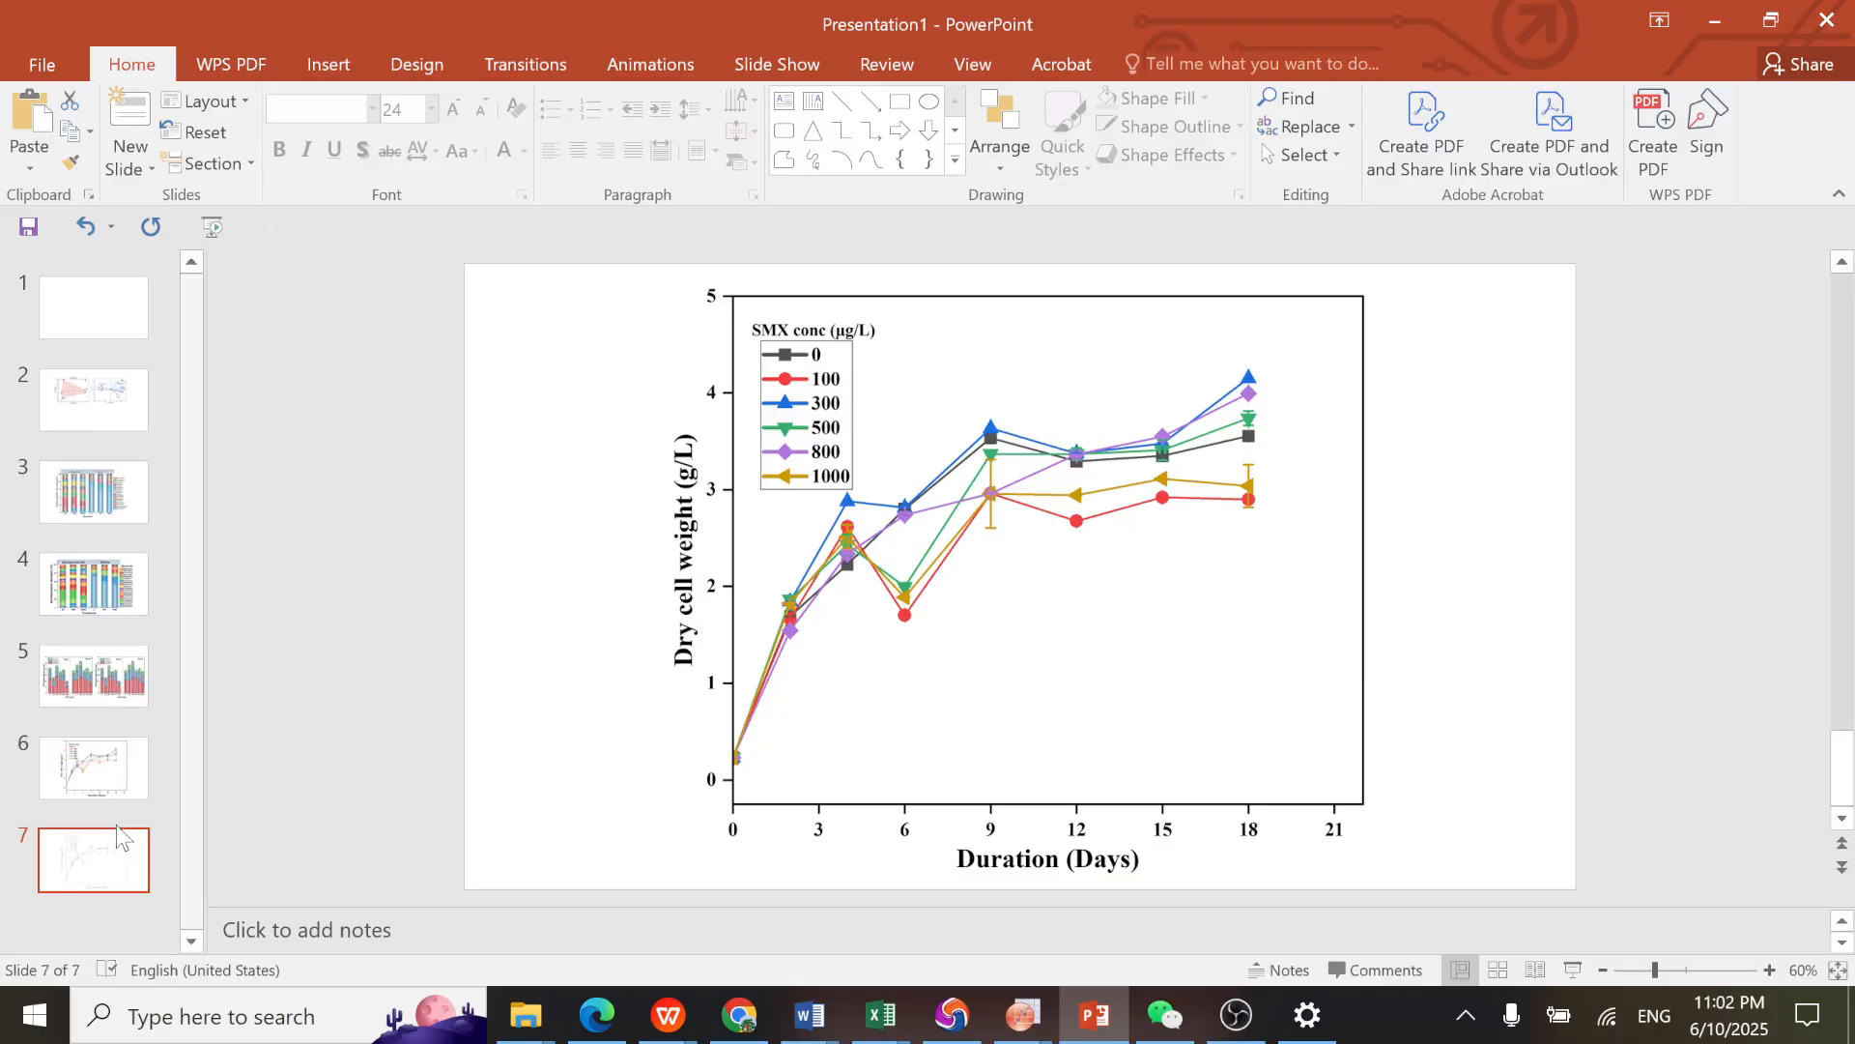
Step: Replace the graph picture on the duplicated slide 7 with the copied biomass graph
left_click(737, 595)
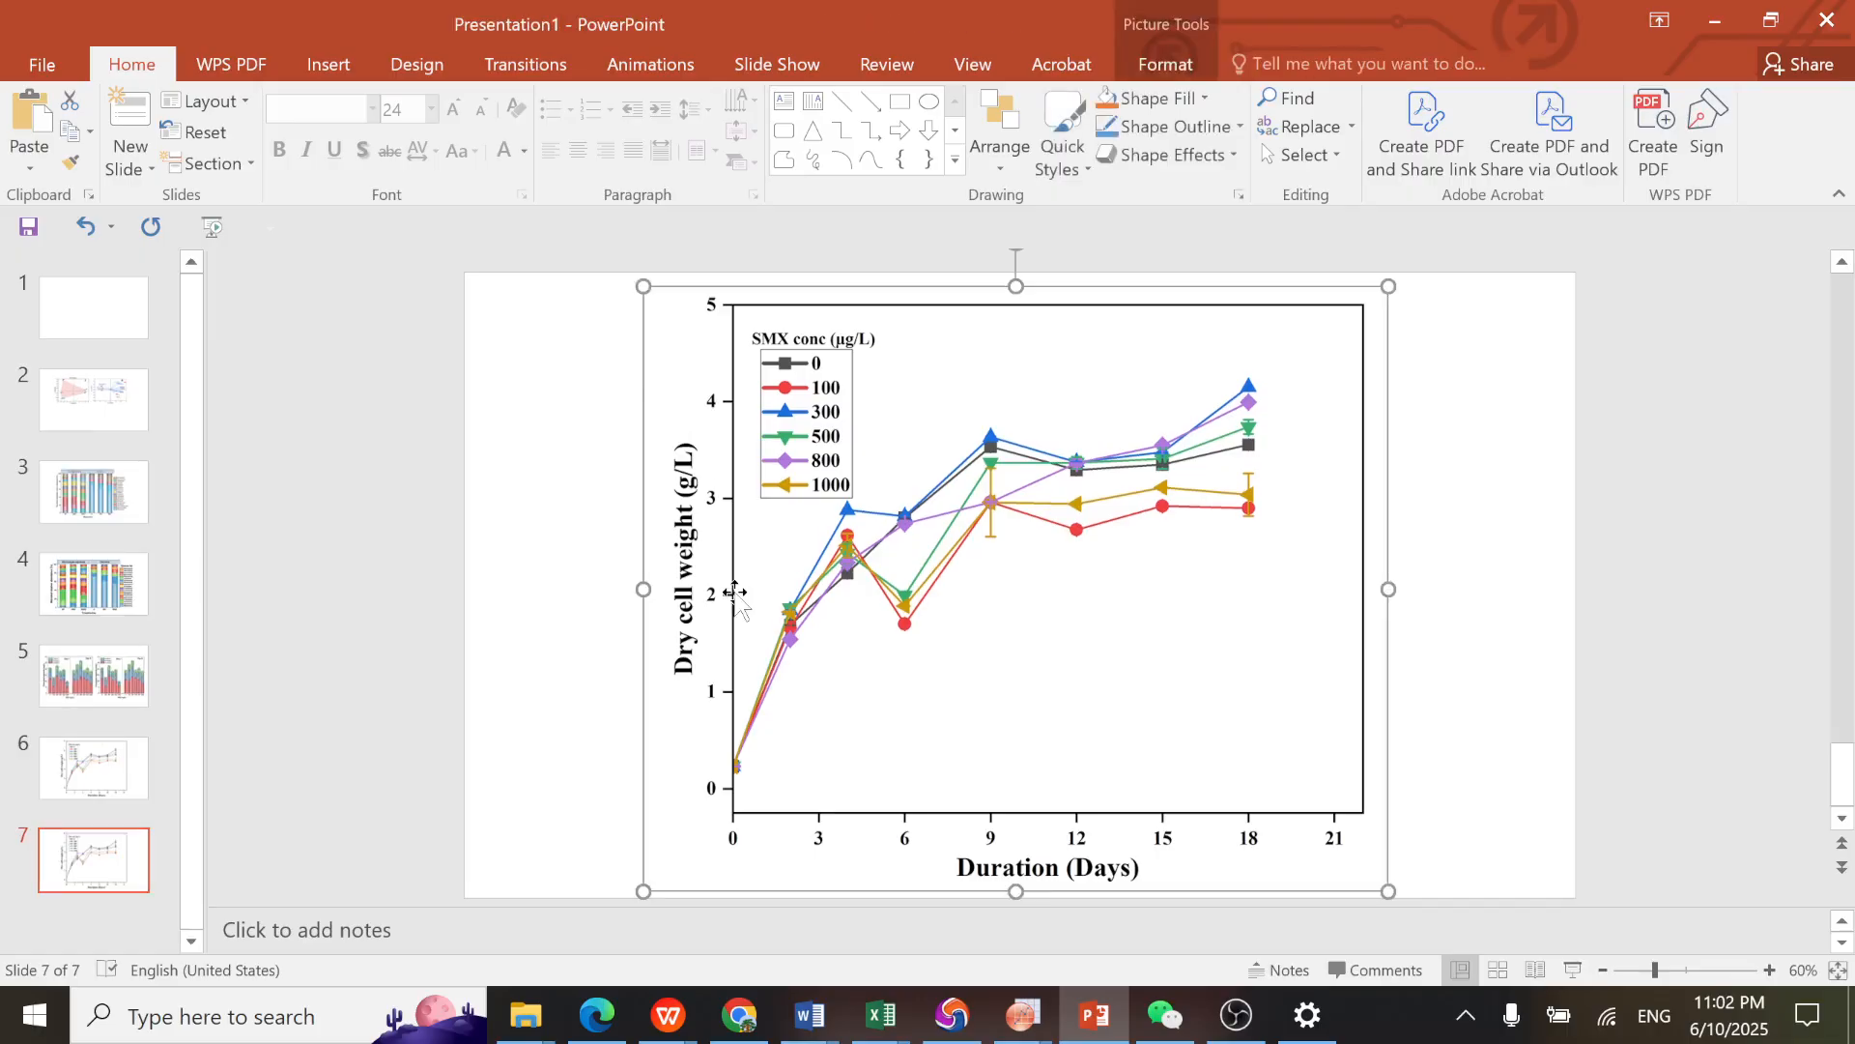
key("Delete")
right_click(629, 418)
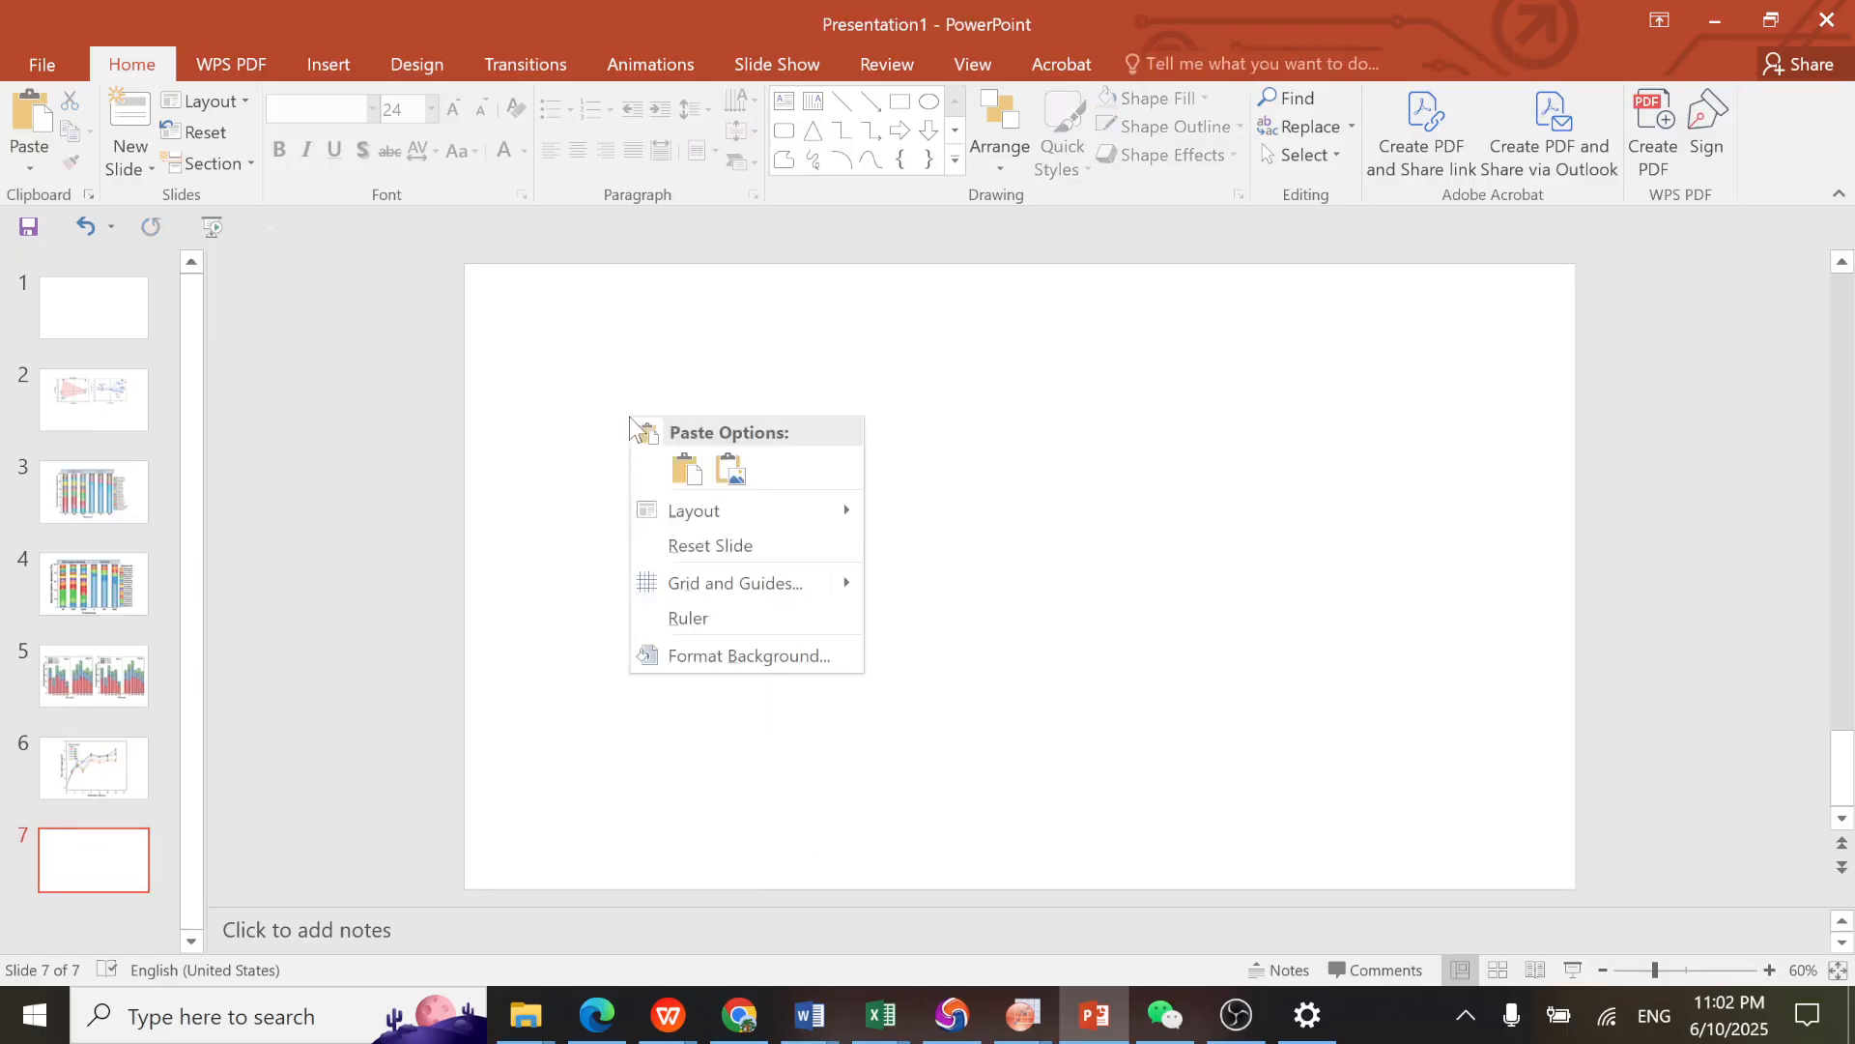
left_click(686, 469)
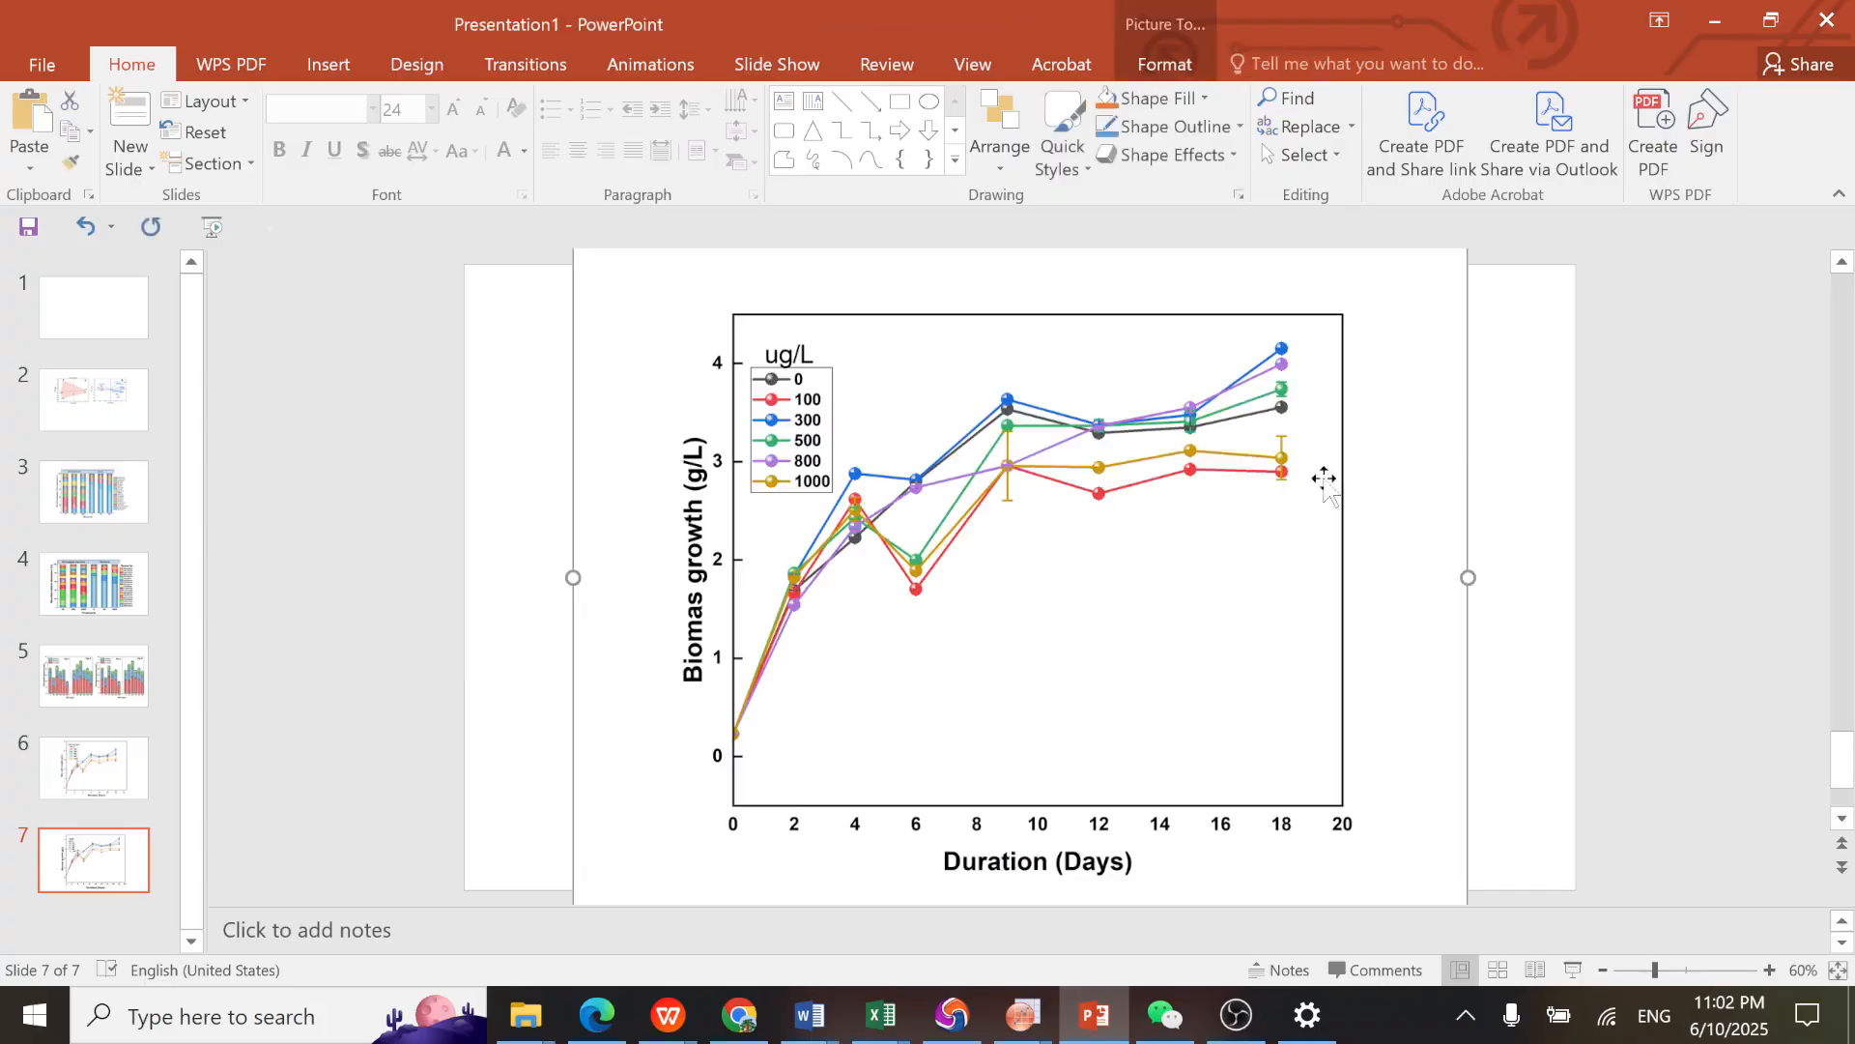
Step: Move the pasted graph on slide 7 so the whole plot lies within the slide, and go to slide 6
left_click(1622, 491)
left_click(1158, 396)
left_click(1603, 971)
left_click_drag(1365, 367, 1298, 435)
left_click(1471, 592)
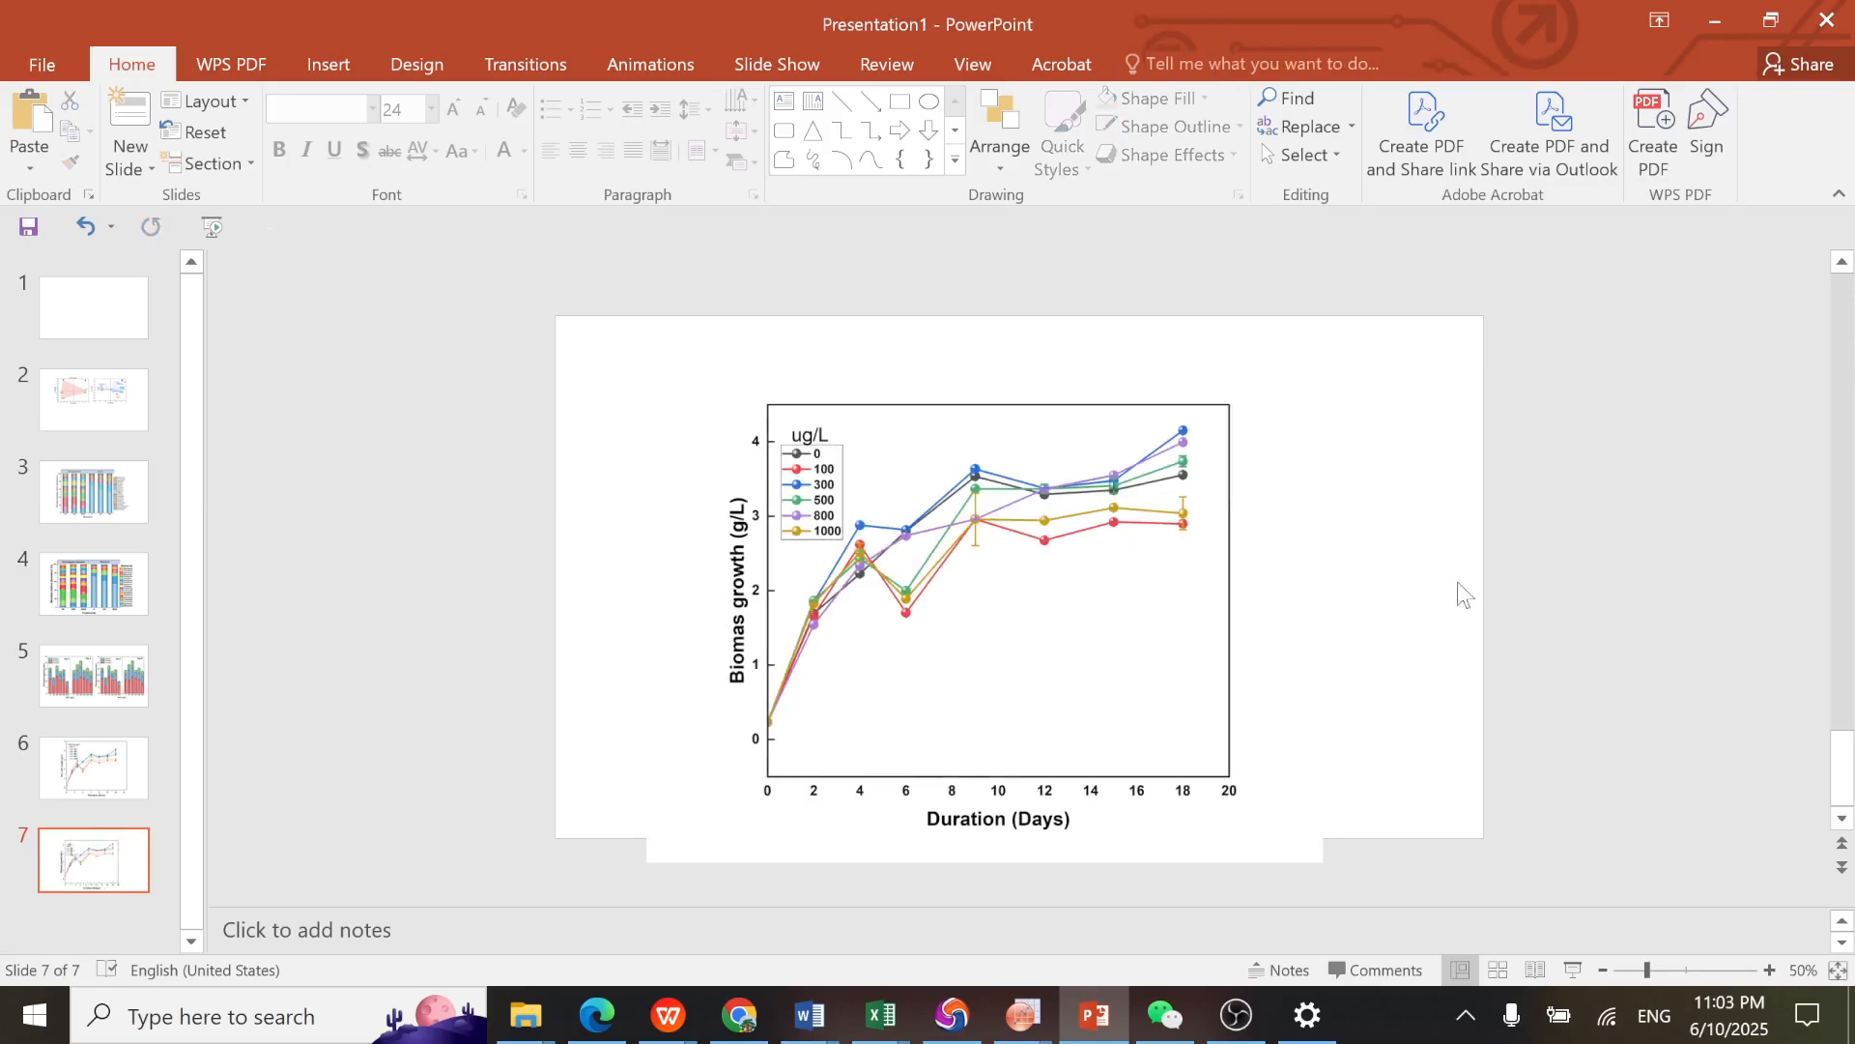
left_click_drag(1022, 584, 1047, 543)
left_click(96, 767)
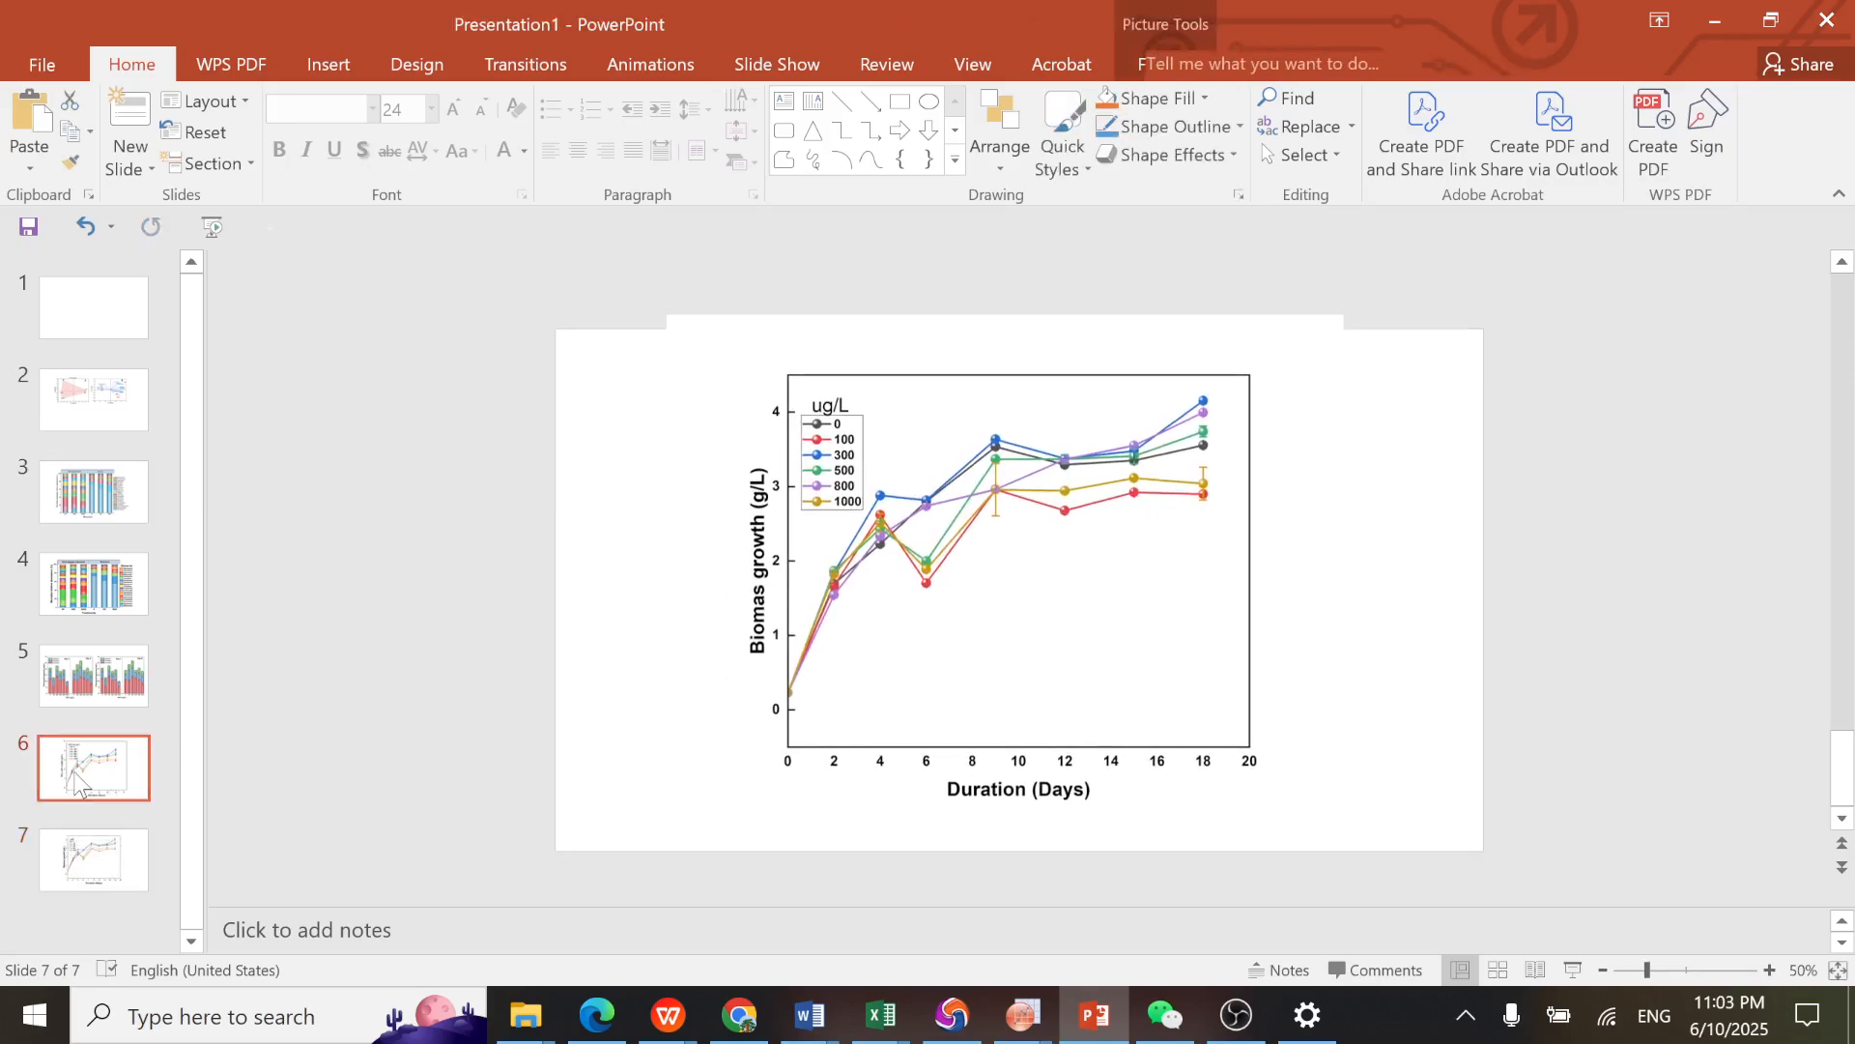